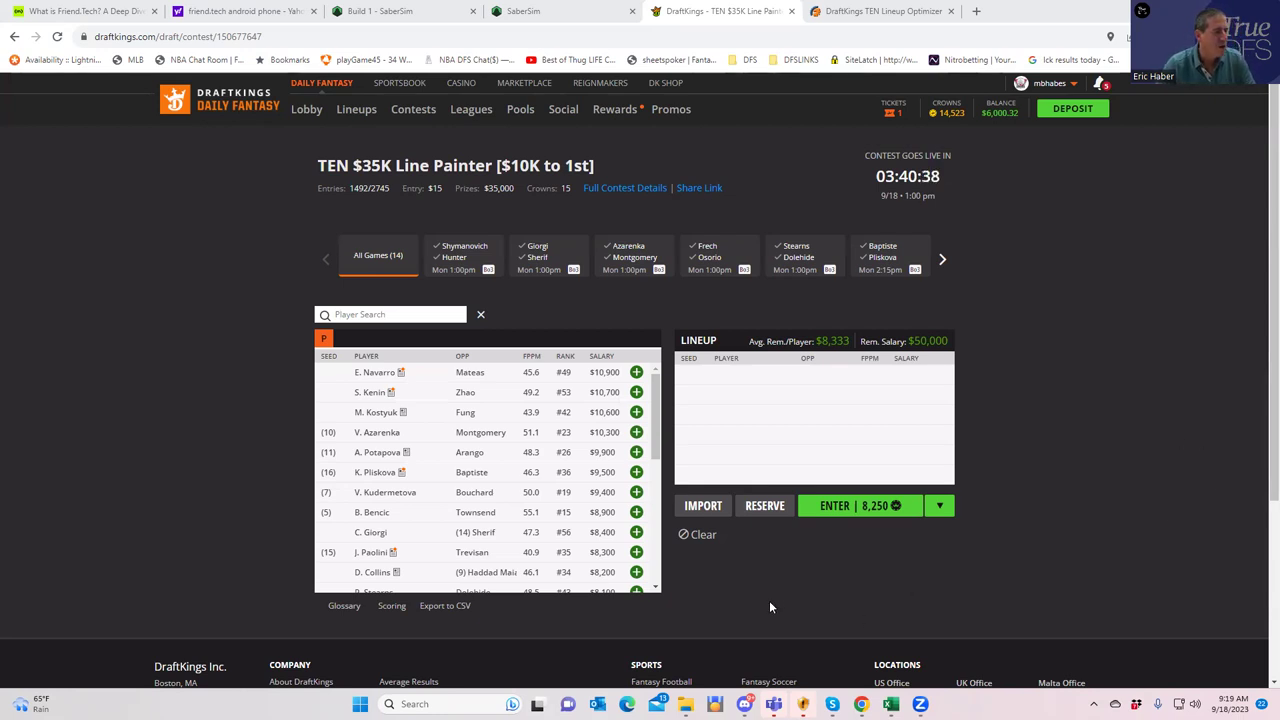
- Switch to the Krug77 workbook in Excel and view the player table on TENDK_Worksheet
mouse_move(890, 704)
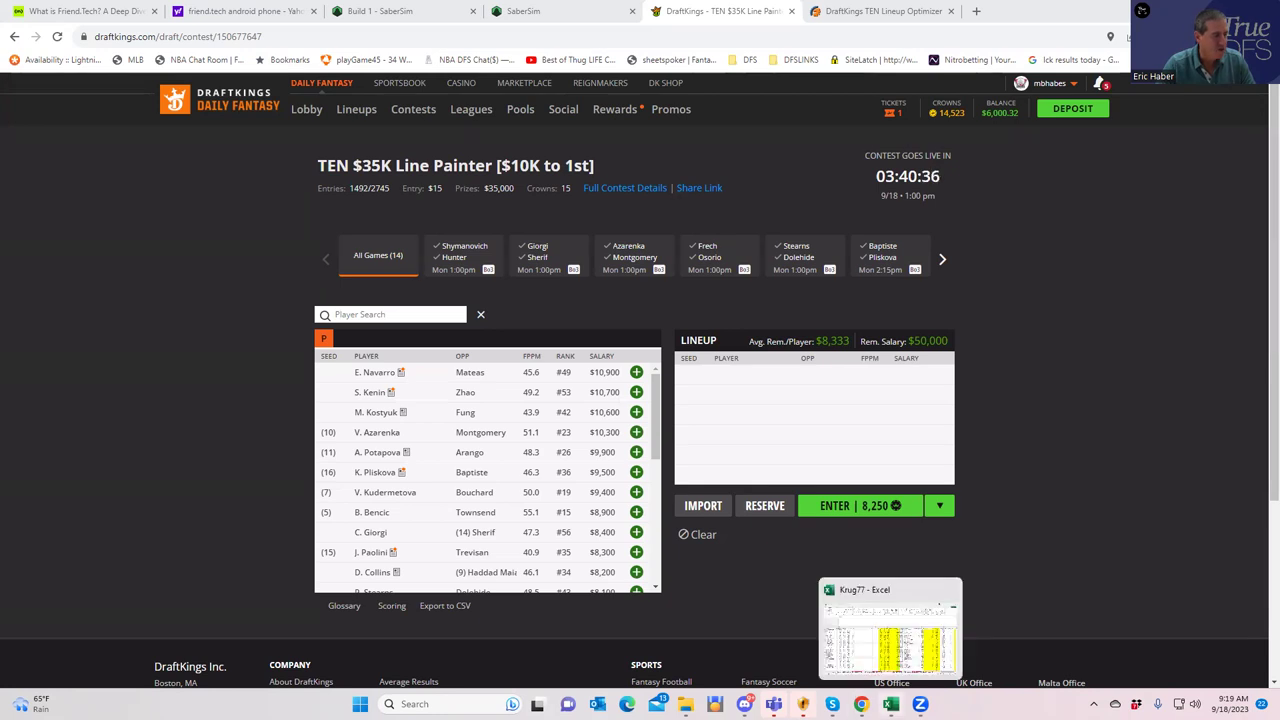
click(893, 650)
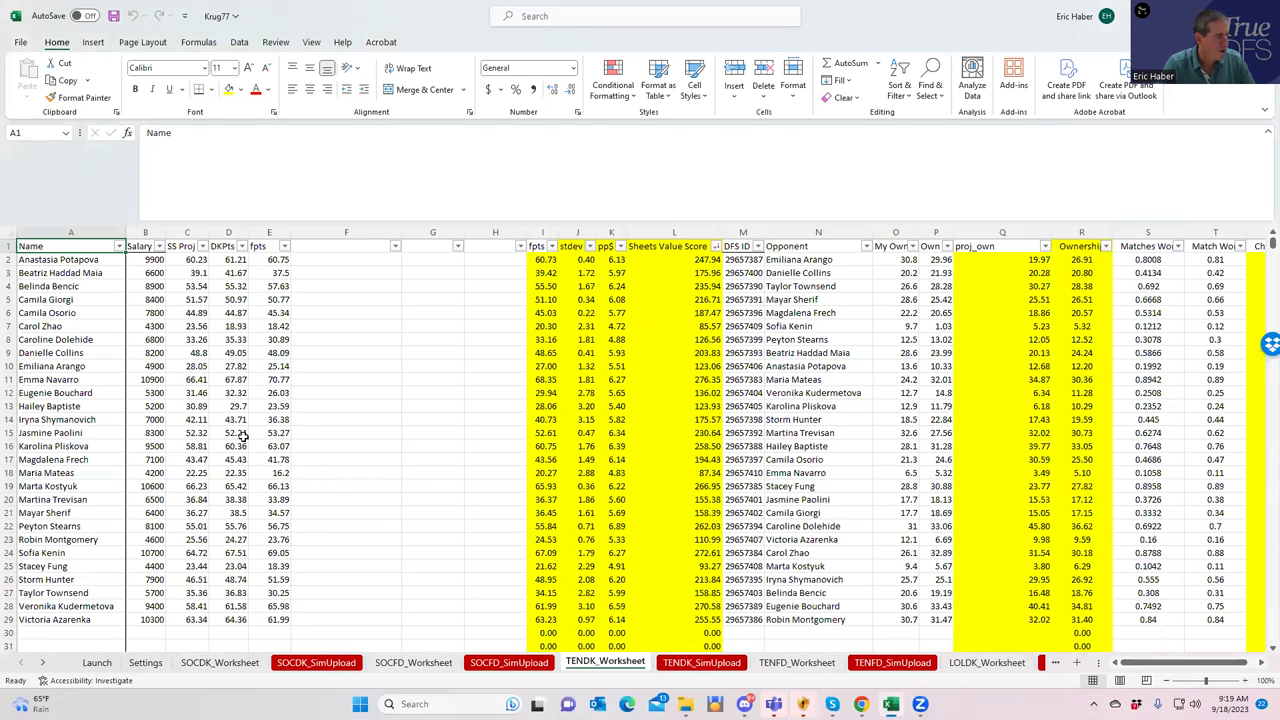
scroll(431, 419, down, 1)
scroll(431, 419, up, 1)
scroll(431, 419, down, 1)
scroll(431, 419, up, 1)
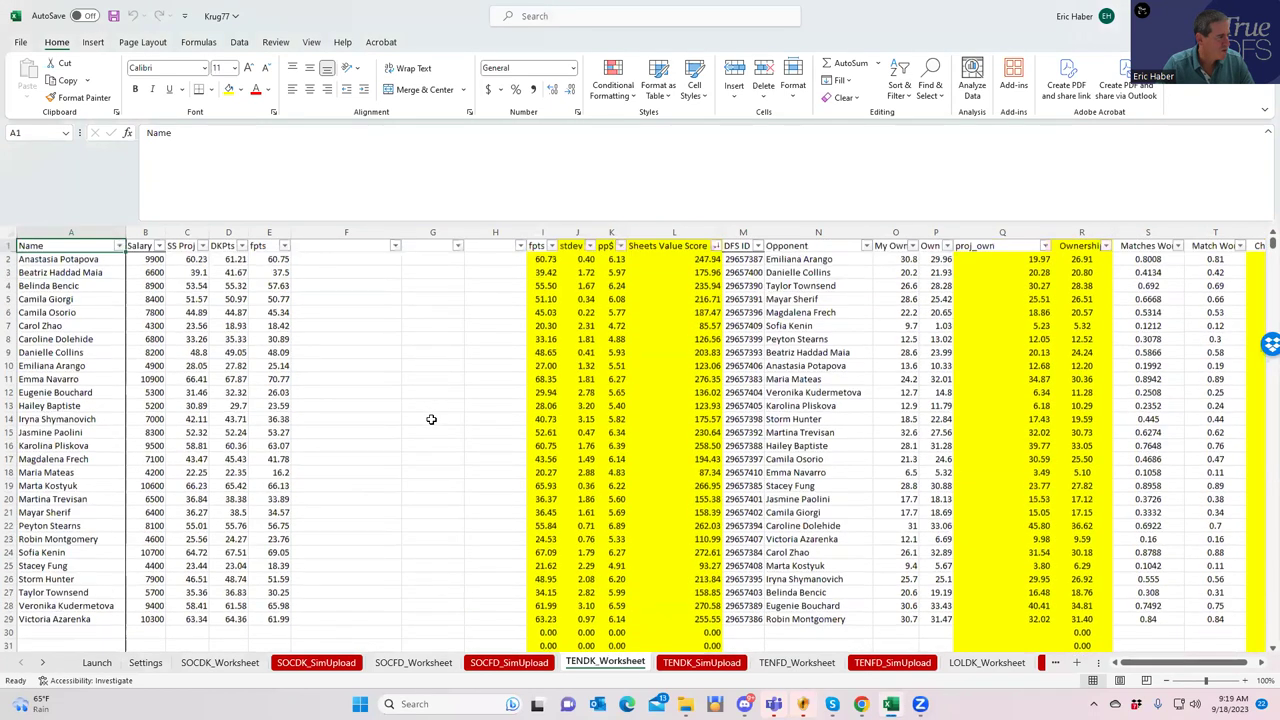
scroll(431, 419, down, 1)
scroll(431, 419, up, 1)
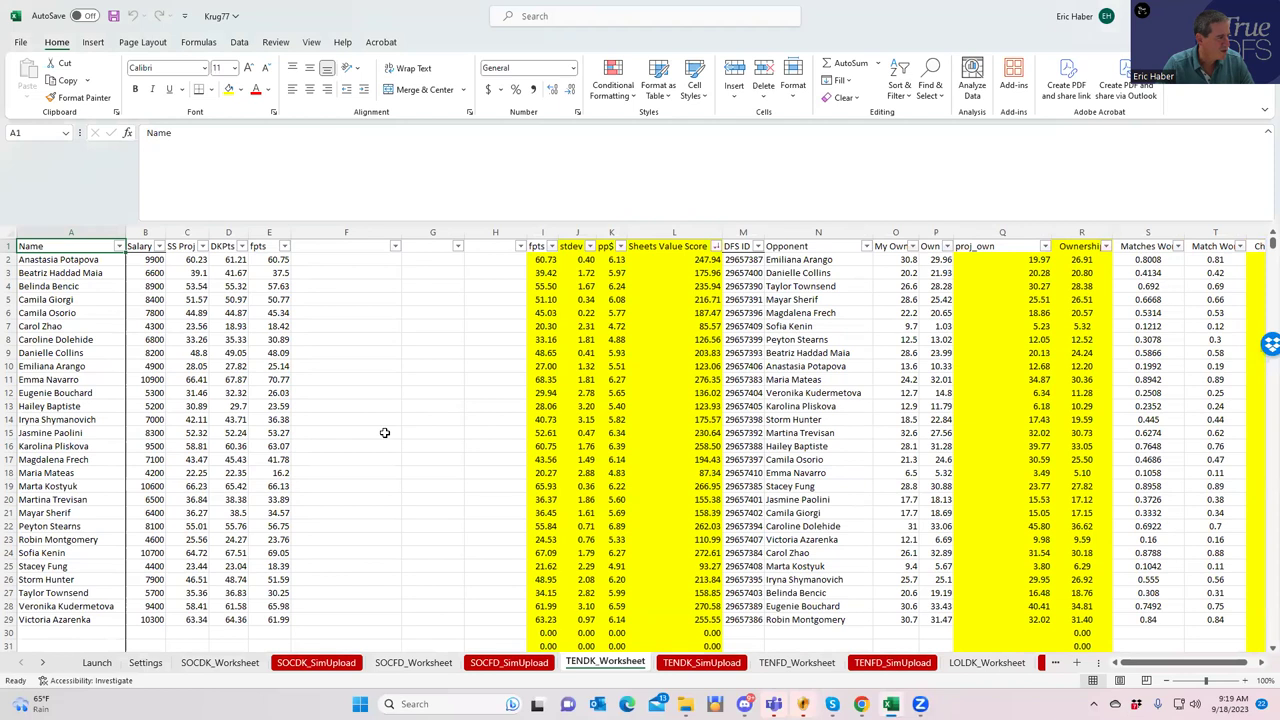
scroll(384, 432, down, 1)
scroll(360, 410, up, 1)
- Compare the SS Proj, DKPts and fpts projections player by player down the table, and check the first Matches Won value
click(203, 260)
click(280, 259)
click(193, 270)
click(268, 276)
click(192, 285)
click(265, 288)
click(199, 298)
click(232, 302)
click(276, 300)
click(178, 322)
click(276, 340)
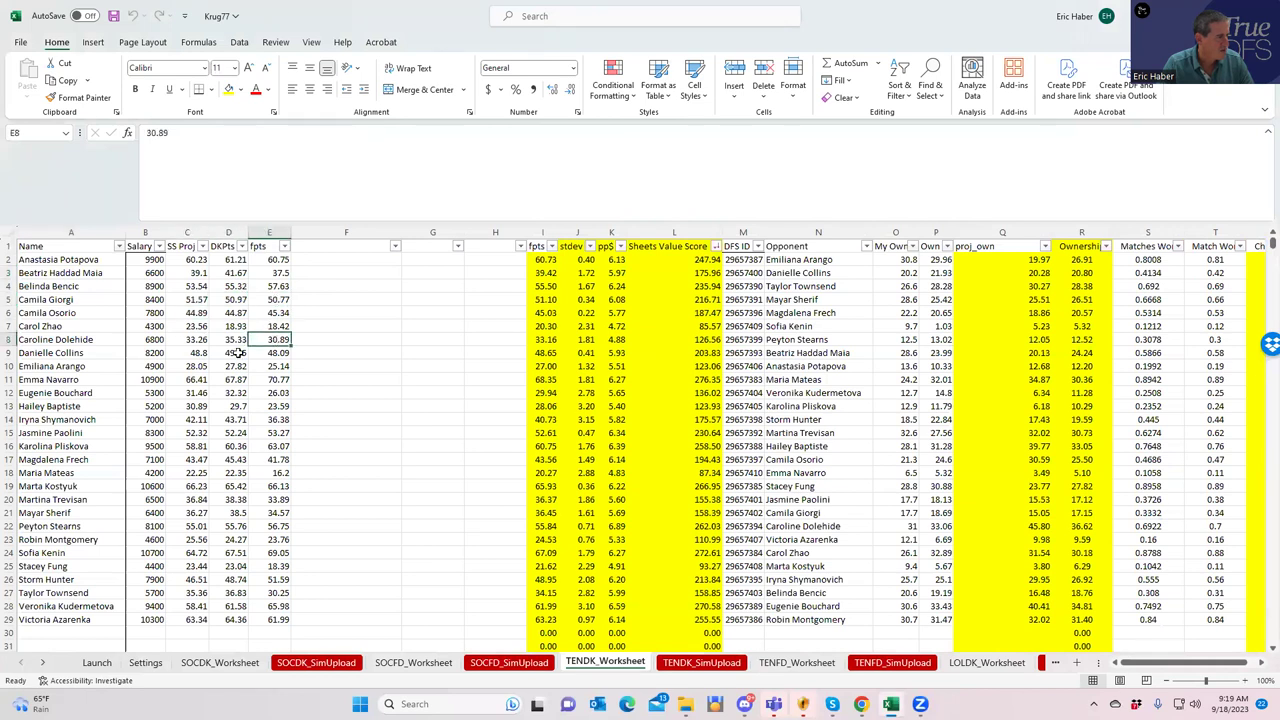
click(205, 376)
click(266, 378)
click(203, 407)
click(266, 418)
click(194, 437)
click(268, 447)
click(196, 460)
click(274, 474)
click(184, 488)
click(270, 498)
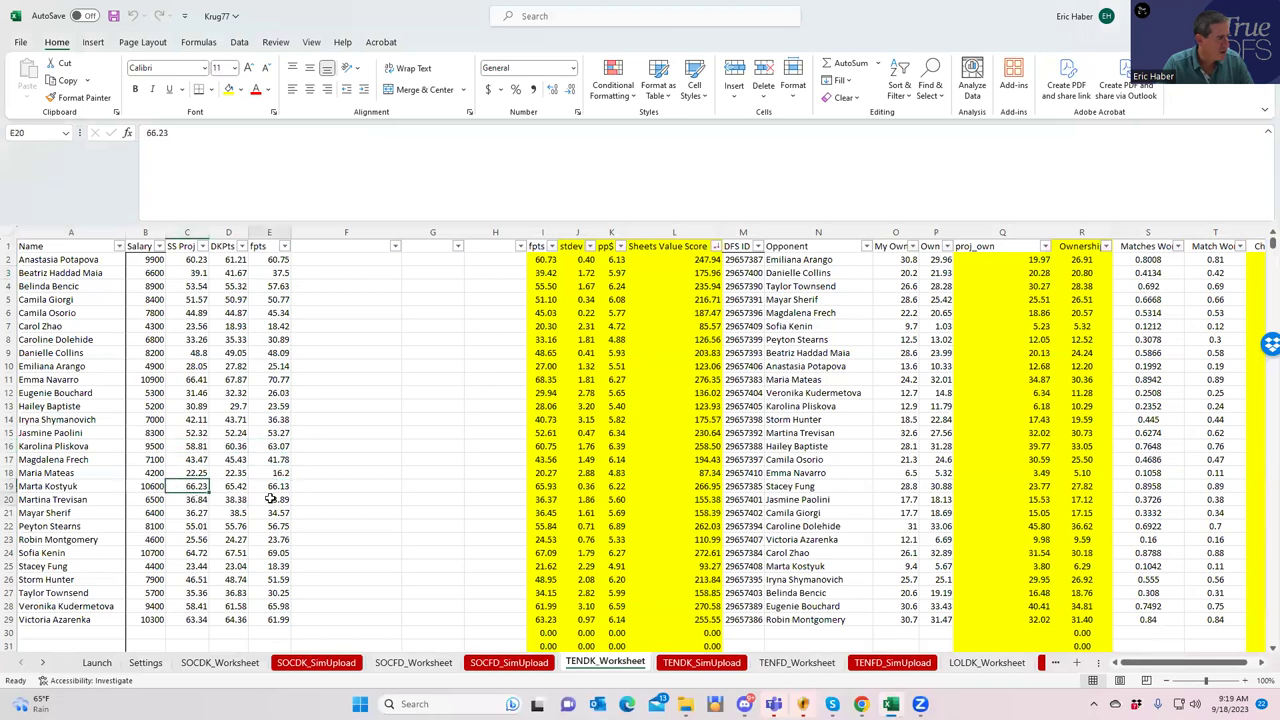
click(194, 513)
click(270, 526)
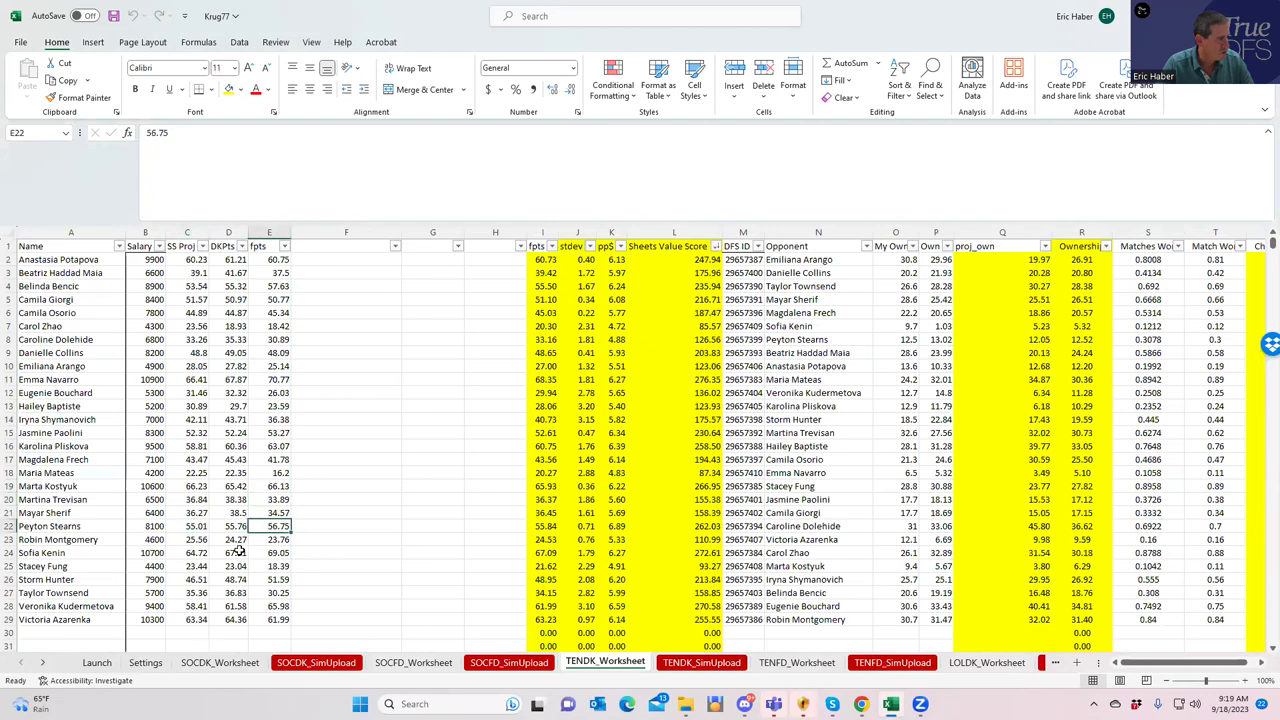
click(191, 565)
click(286, 566)
click(231, 568)
click(187, 594)
click(231, 593)
click(268, 592)
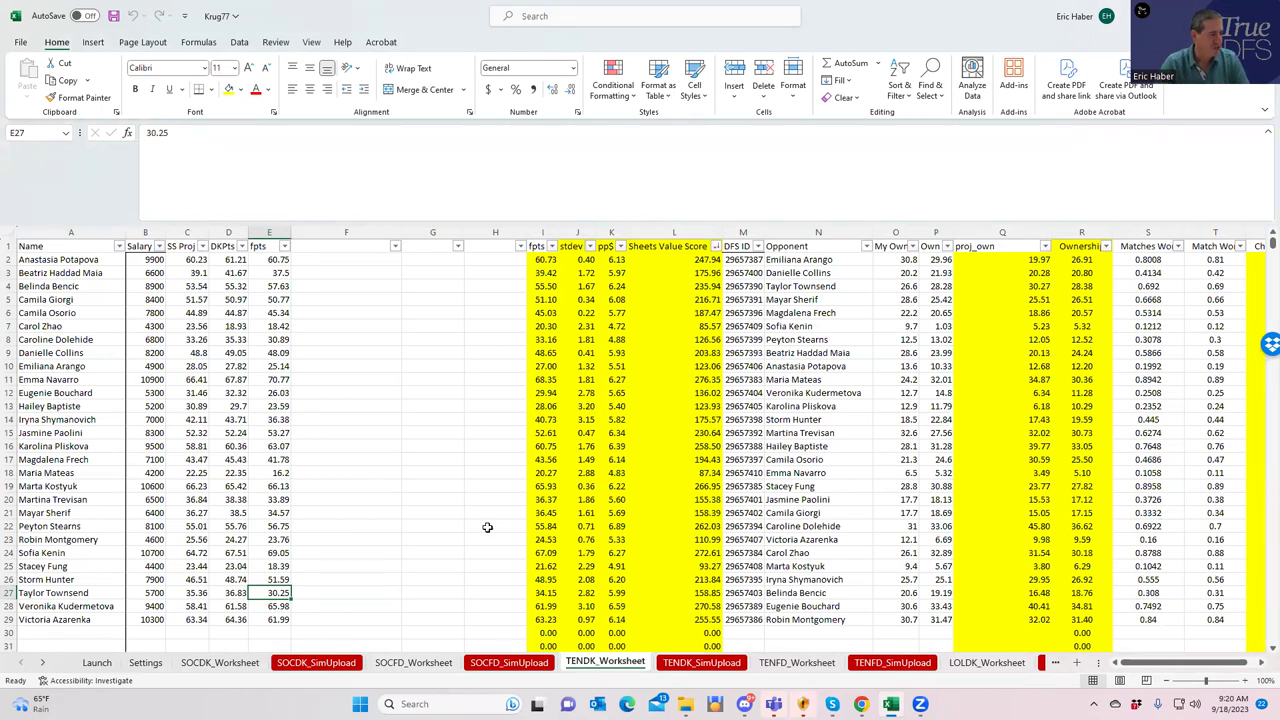
click(1141, 259)
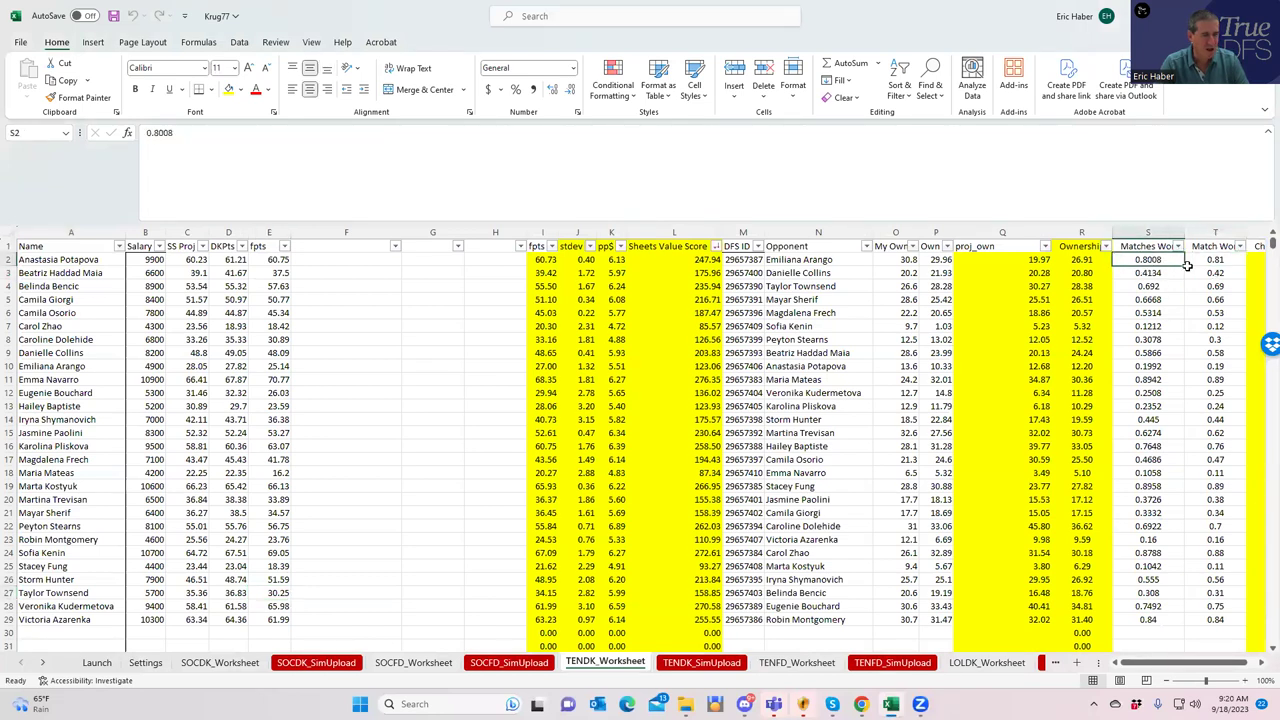
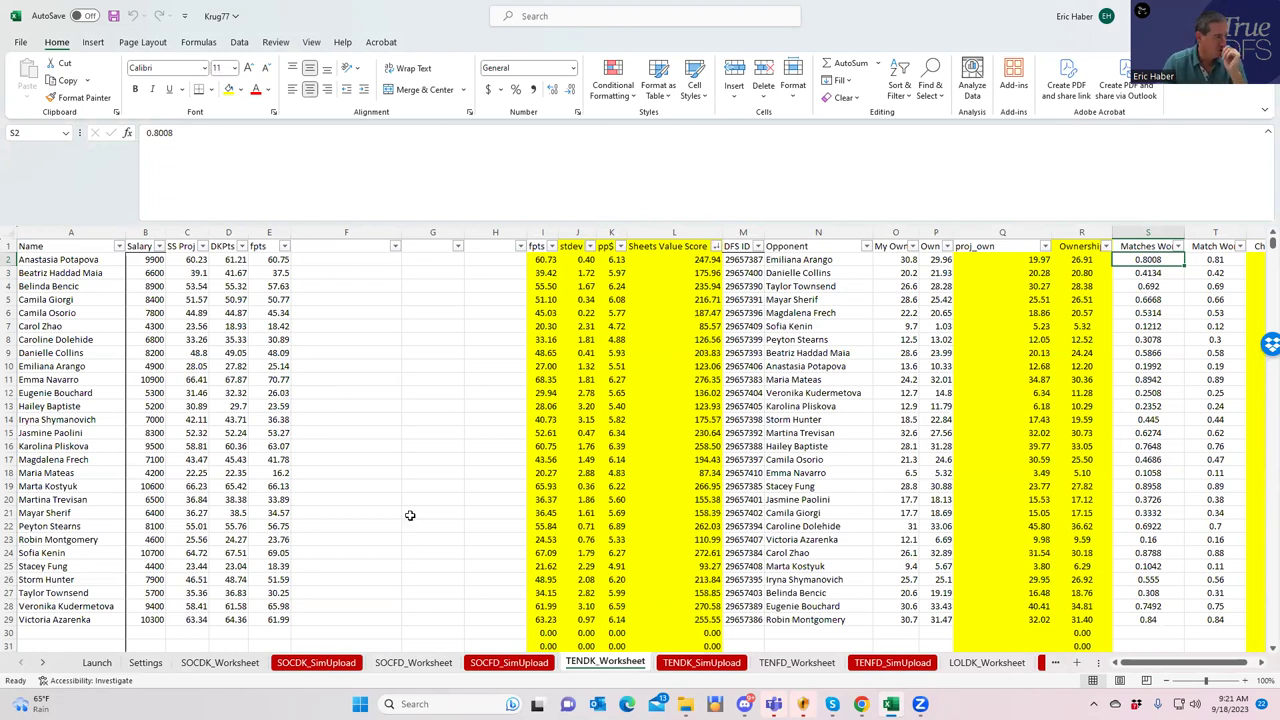
- Examine how the SS Proj, DKPts and fpts projections differ for the $4,200 player in row 18 and the adjacent rows
click(192, 470)
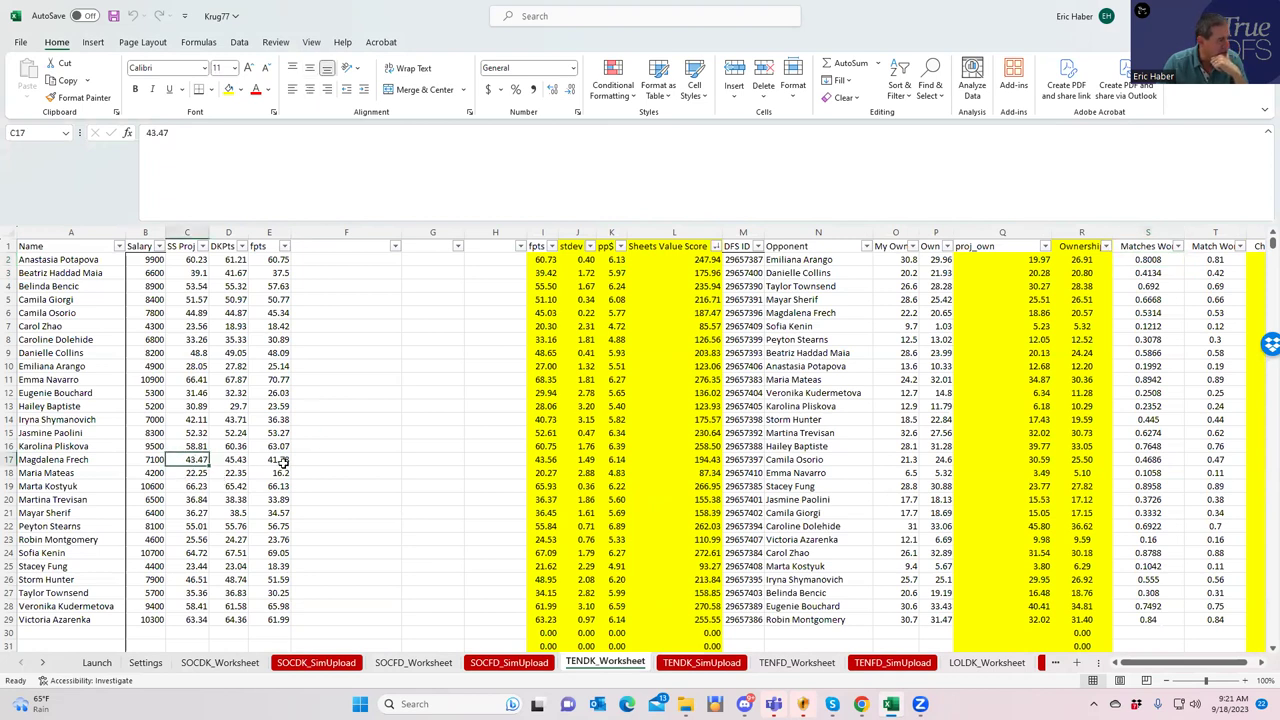
click(273, 473)
click(172, 476)
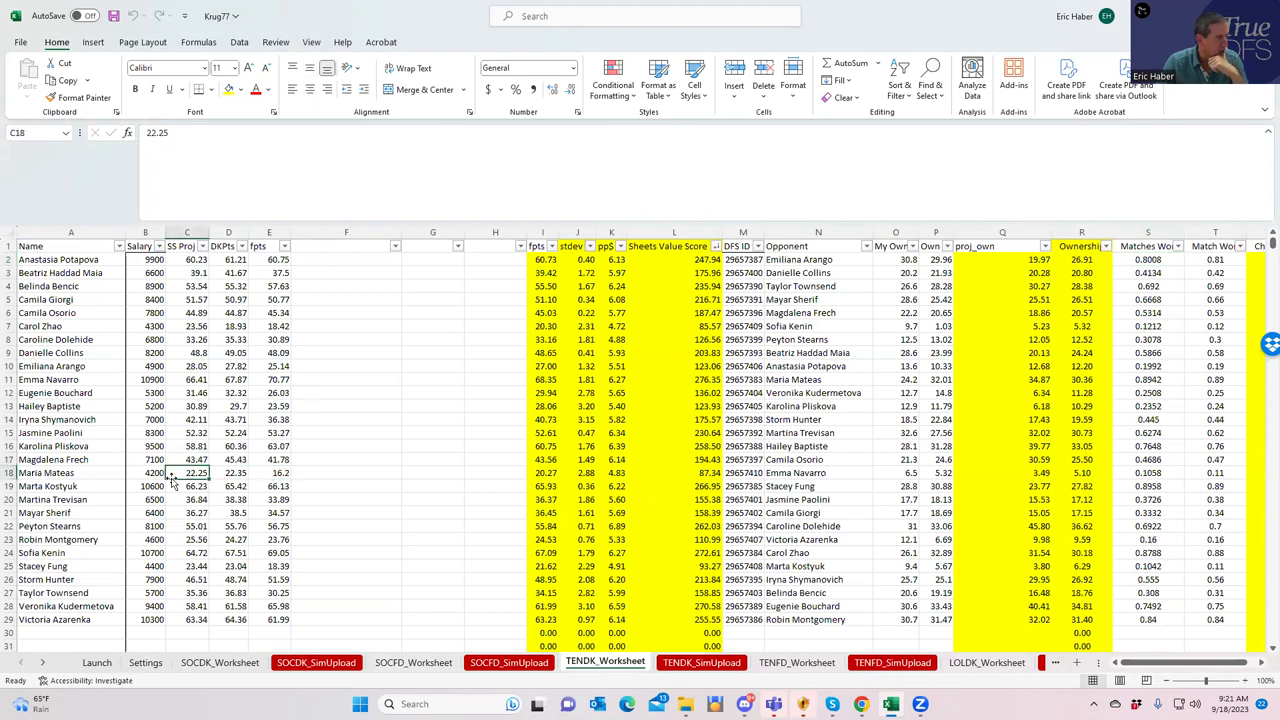
click(262, 474)
click(218, 472)
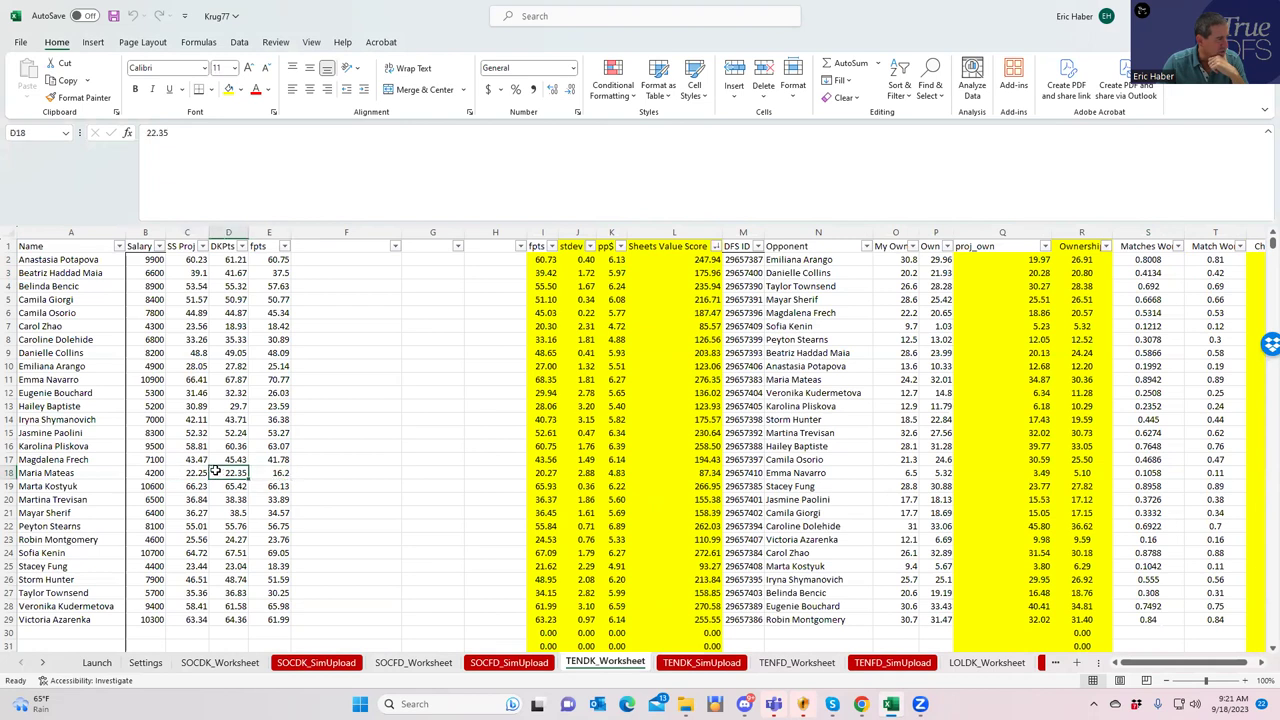
click(200, 472)
click(276, 477)
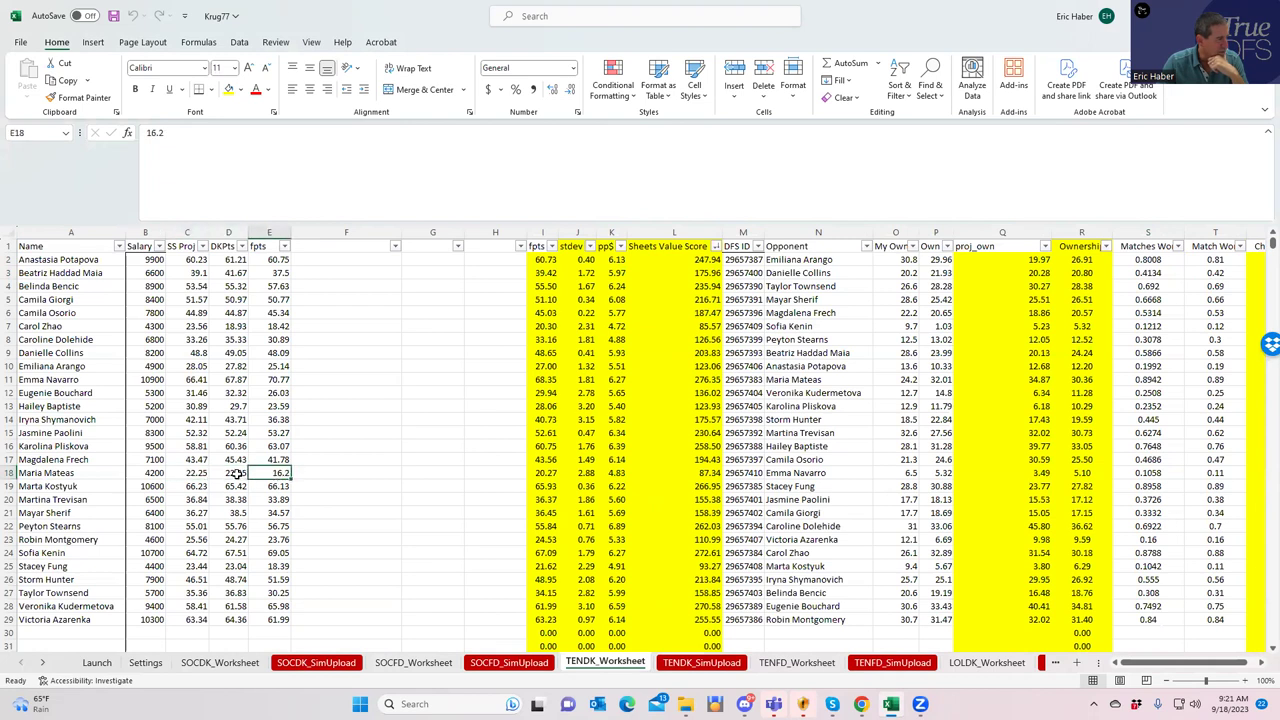
click(236, 474)
click(265, 472)
click(226, 473)
click(278, 475)
click(229, 477)
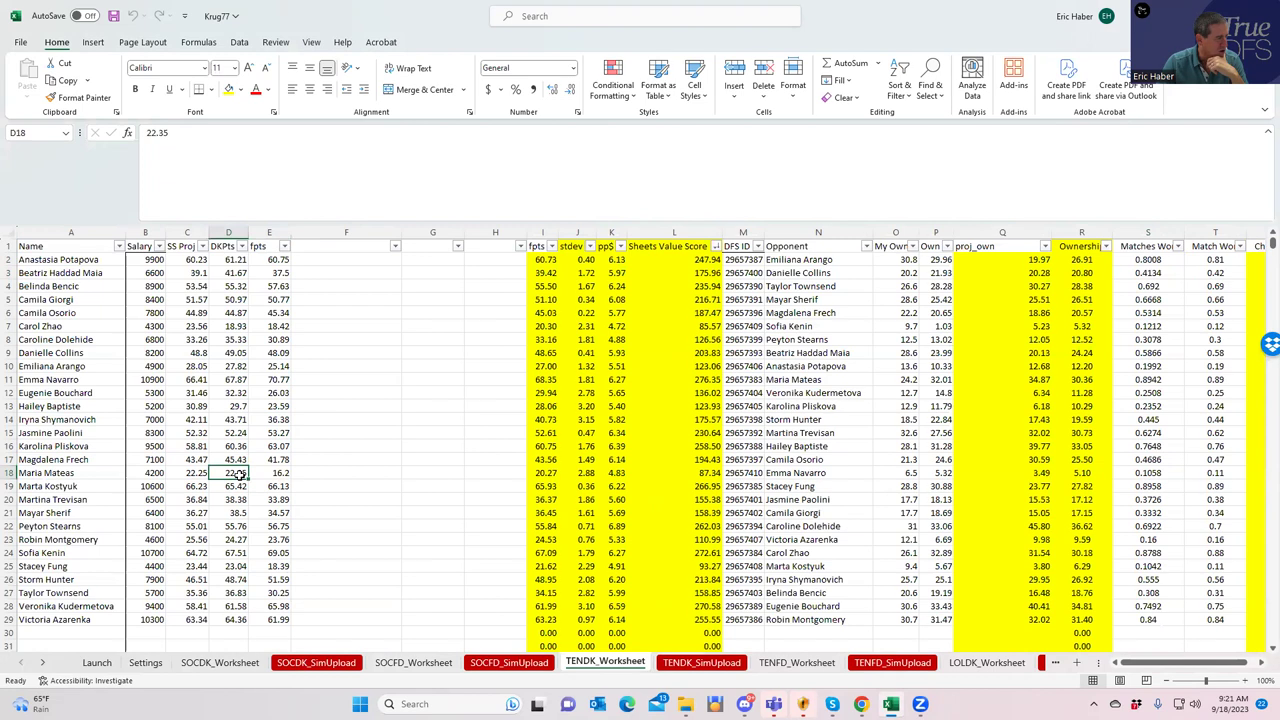
click(160, 474)
click(190, 472)
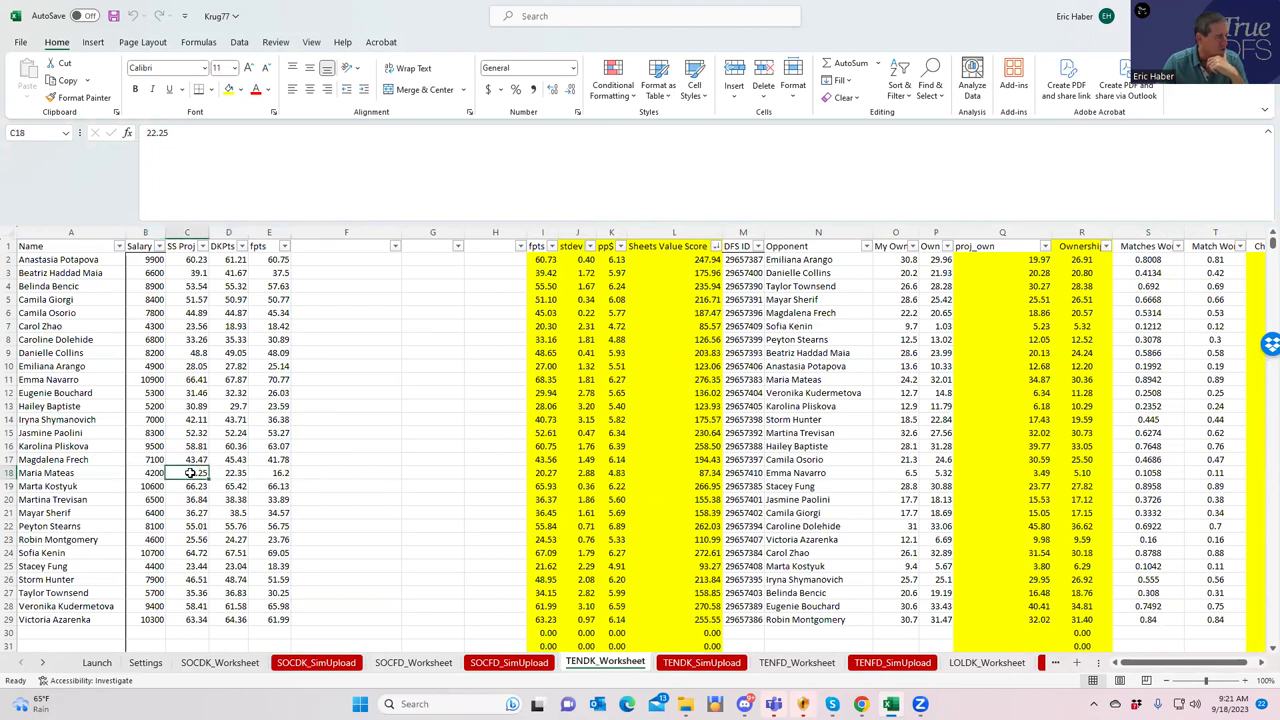
click(226, 472)
click(282, 477)
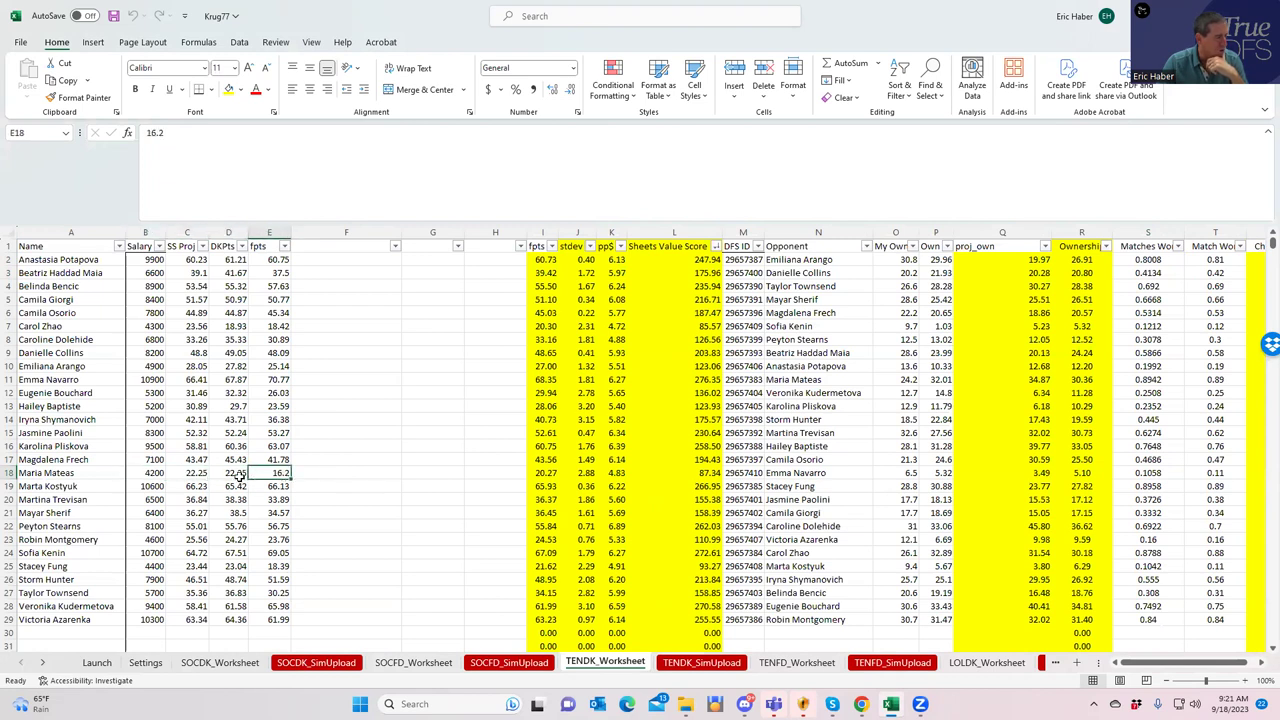
click(240, 476)
click(273, 476)
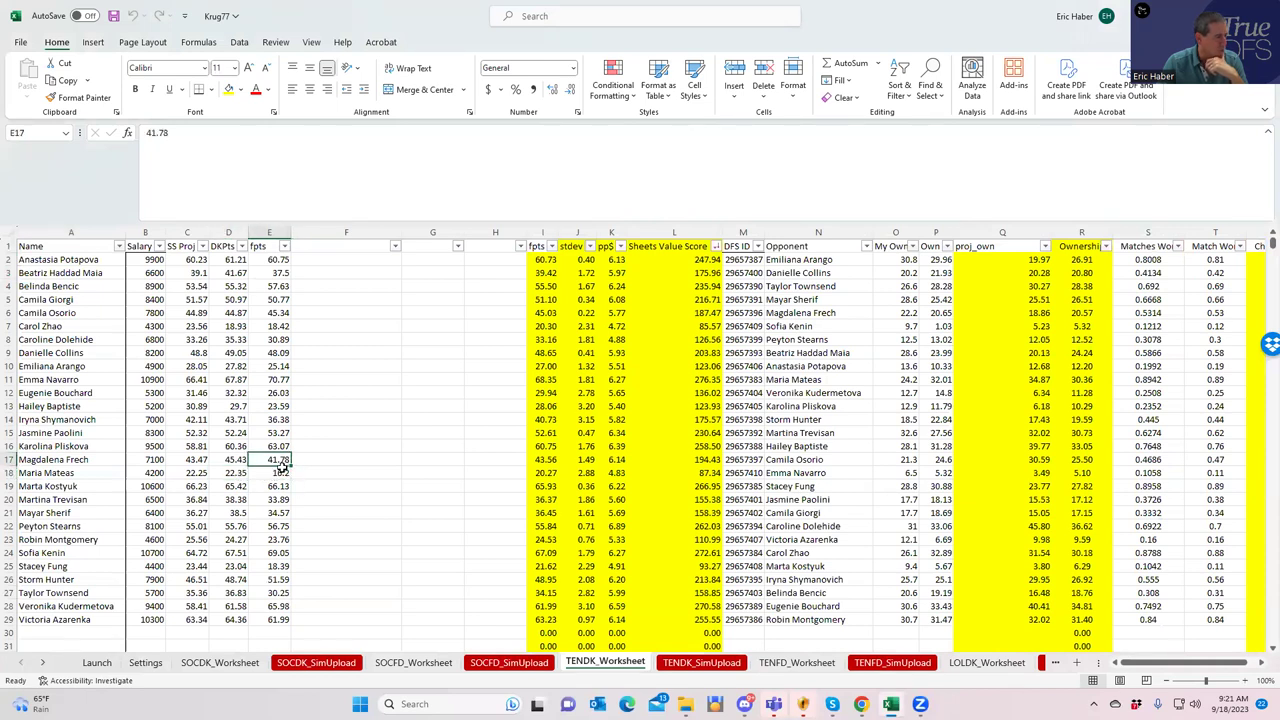
click(277, 494)
click(277, 476)
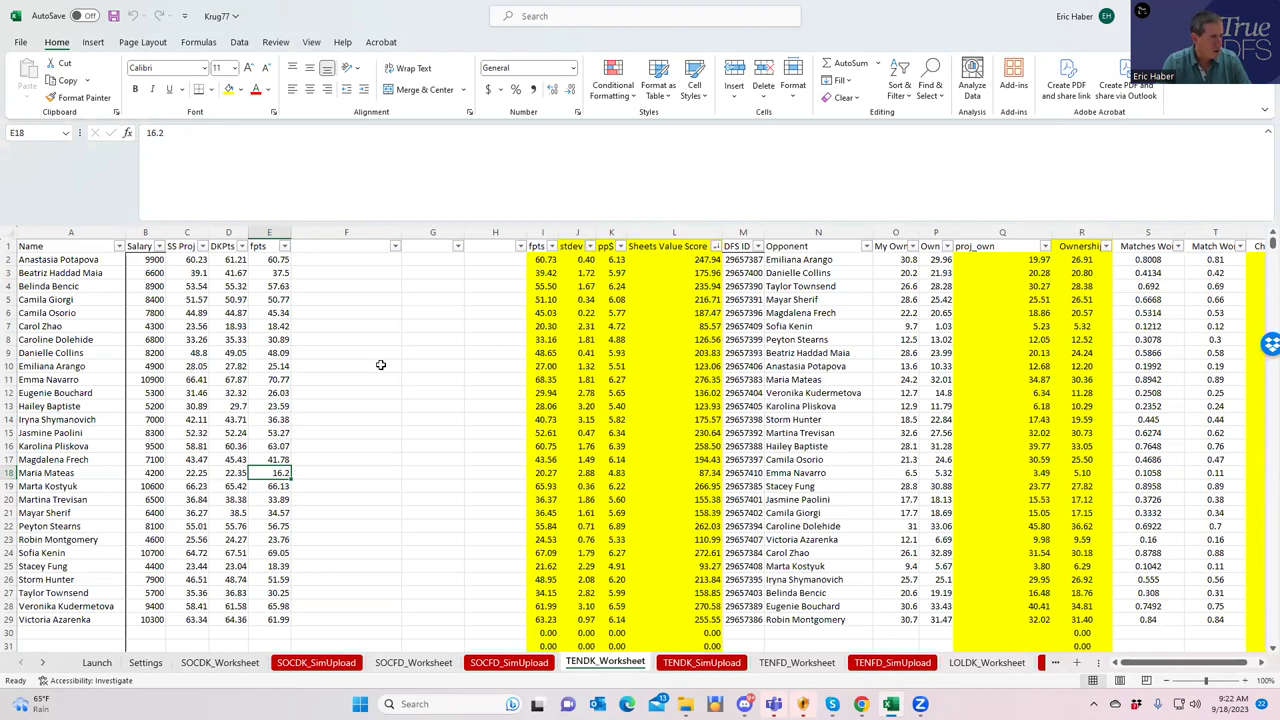
- Sort the player table by stdev from largest to smallest
click(590, 246)
click(518, 278)
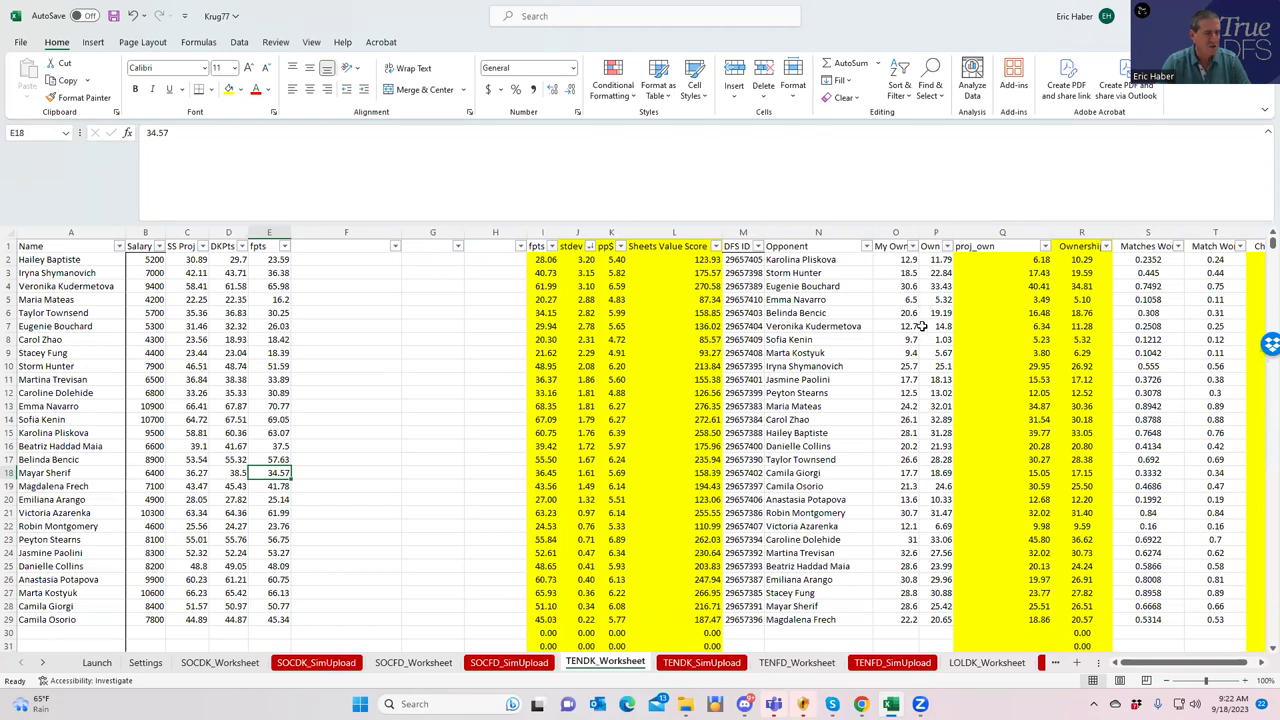
- Compare the two ownership projection columns, My Own and Own, for players throughout the sorted table
click(930, 447)
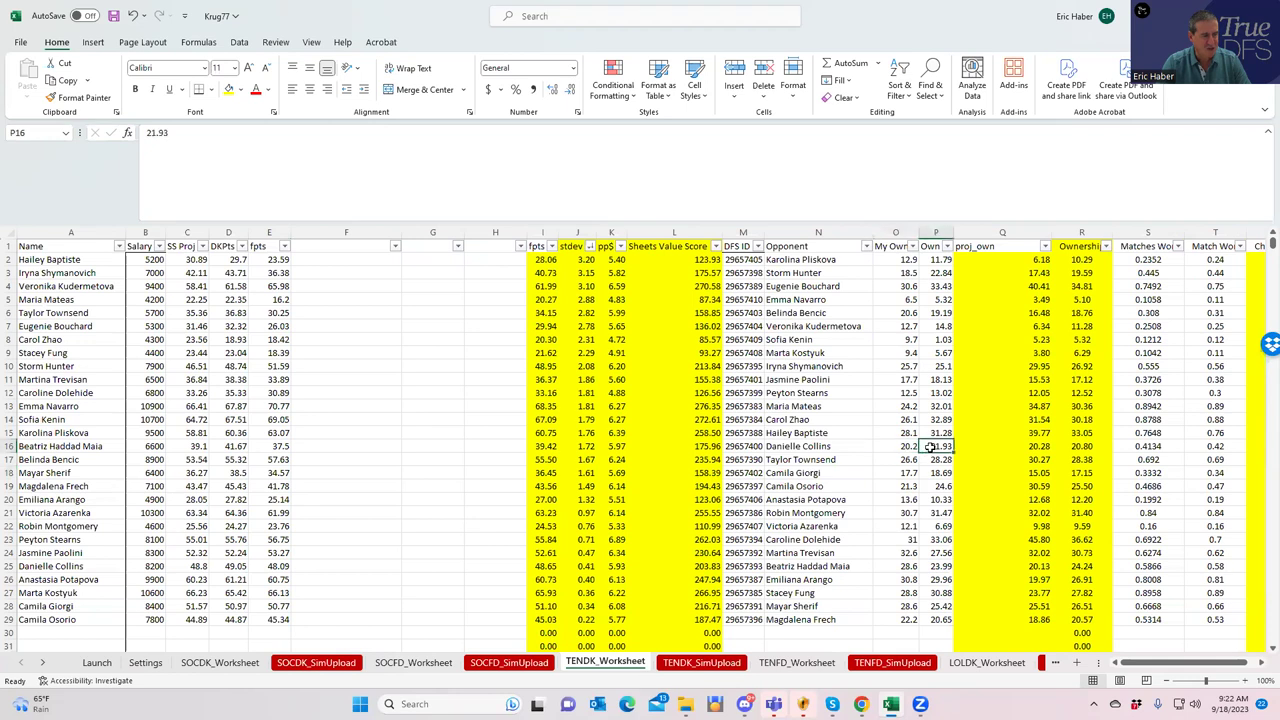
click(910, 486)
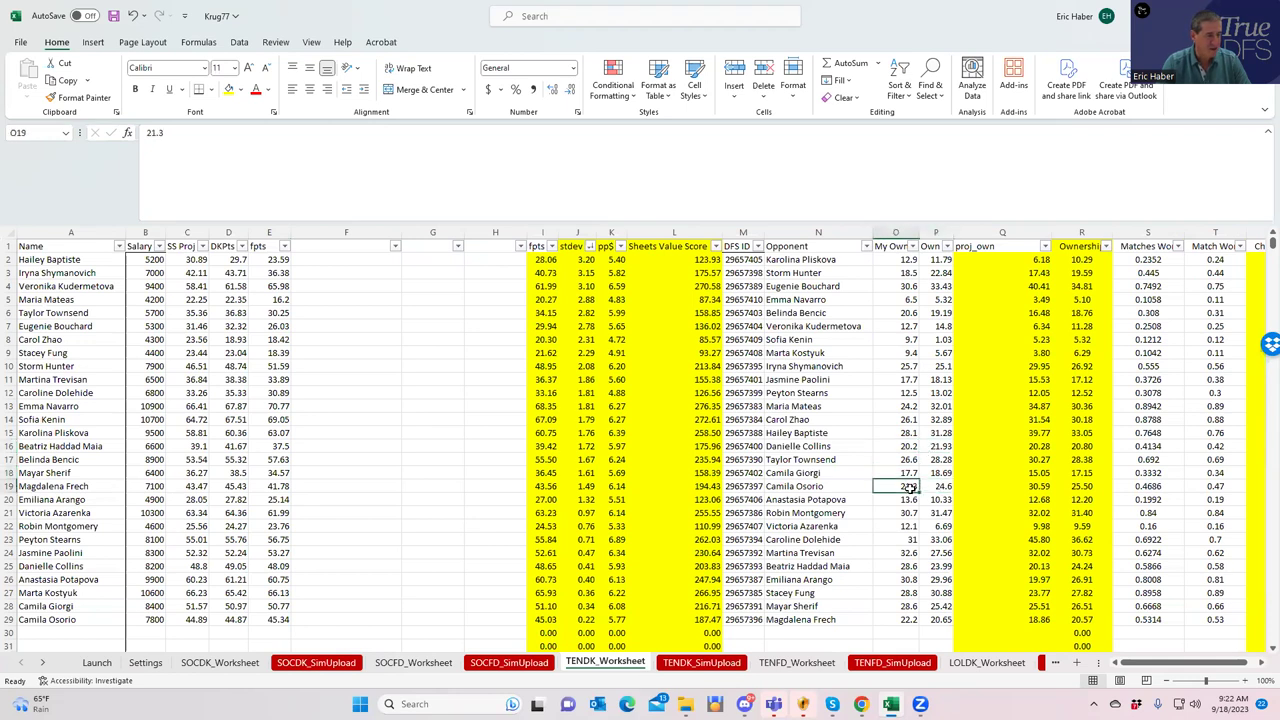
click(930, 498)
click(908, 525)
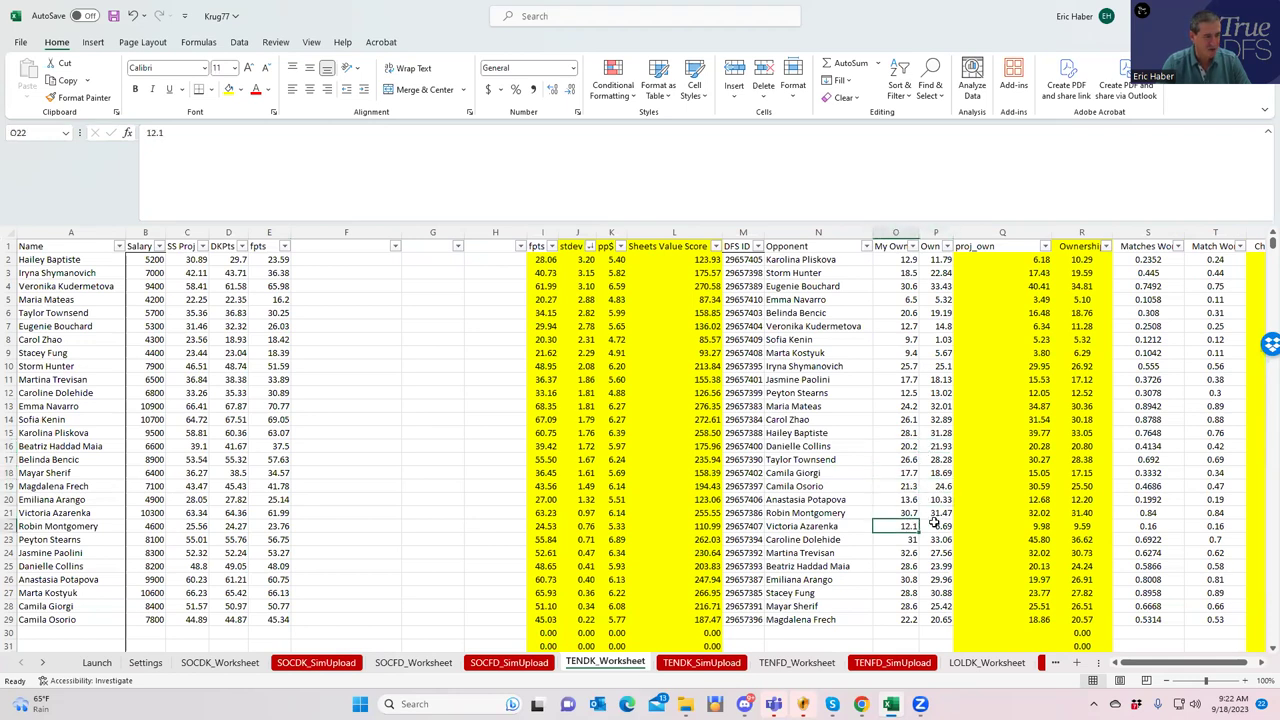
click(933, 525)
click(912, 552)
click(930, 552)
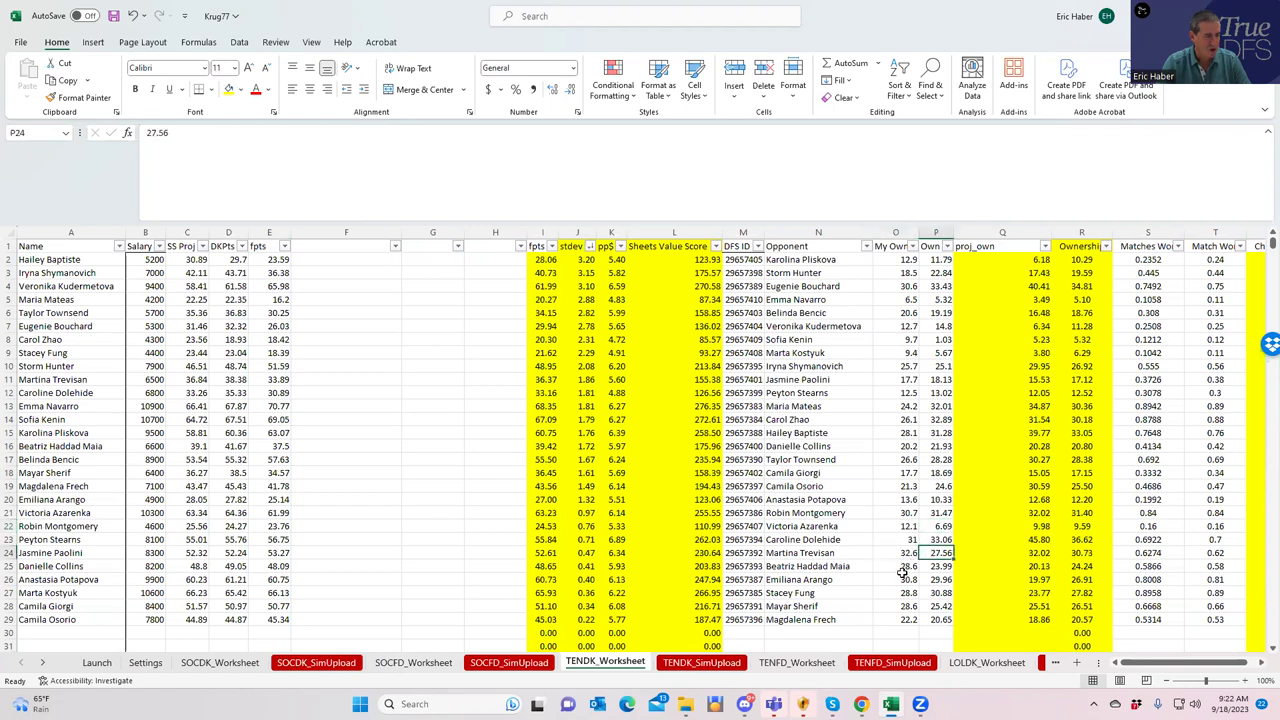
click(906, 579)
click(935, 579)
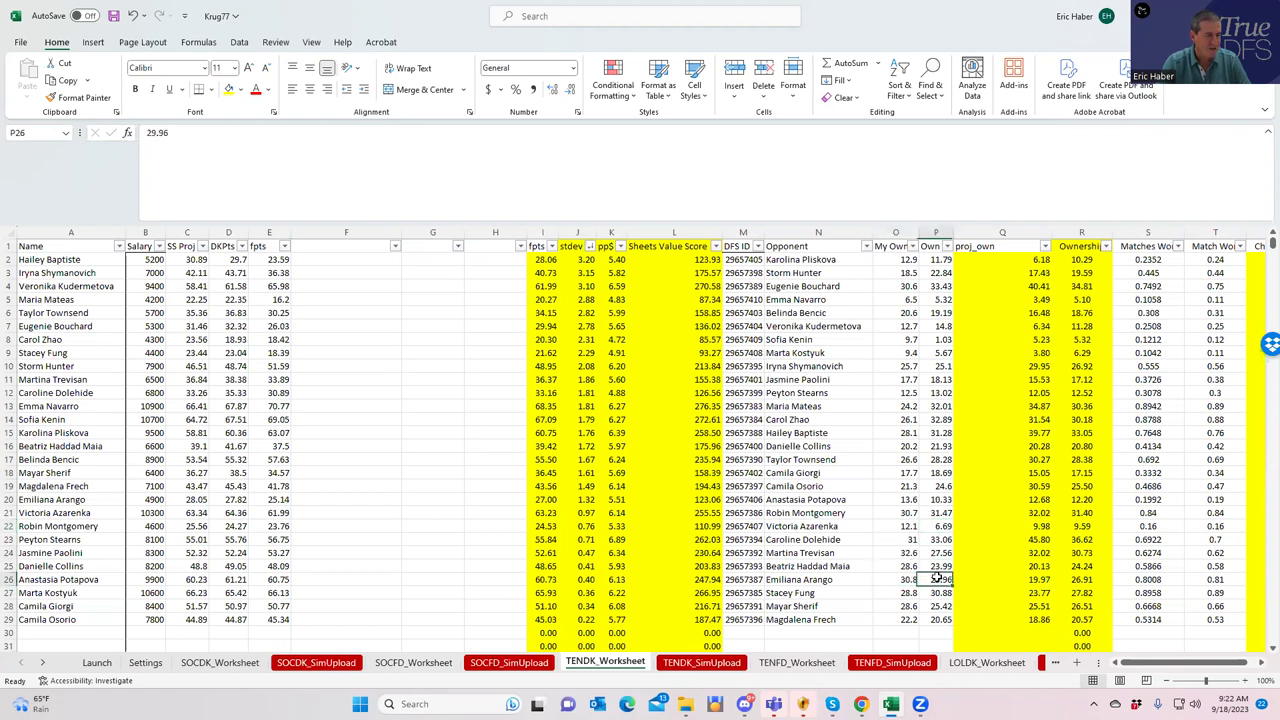
click(905, 512)
click(934, 496)
click(909, 433)
click(937, 433)
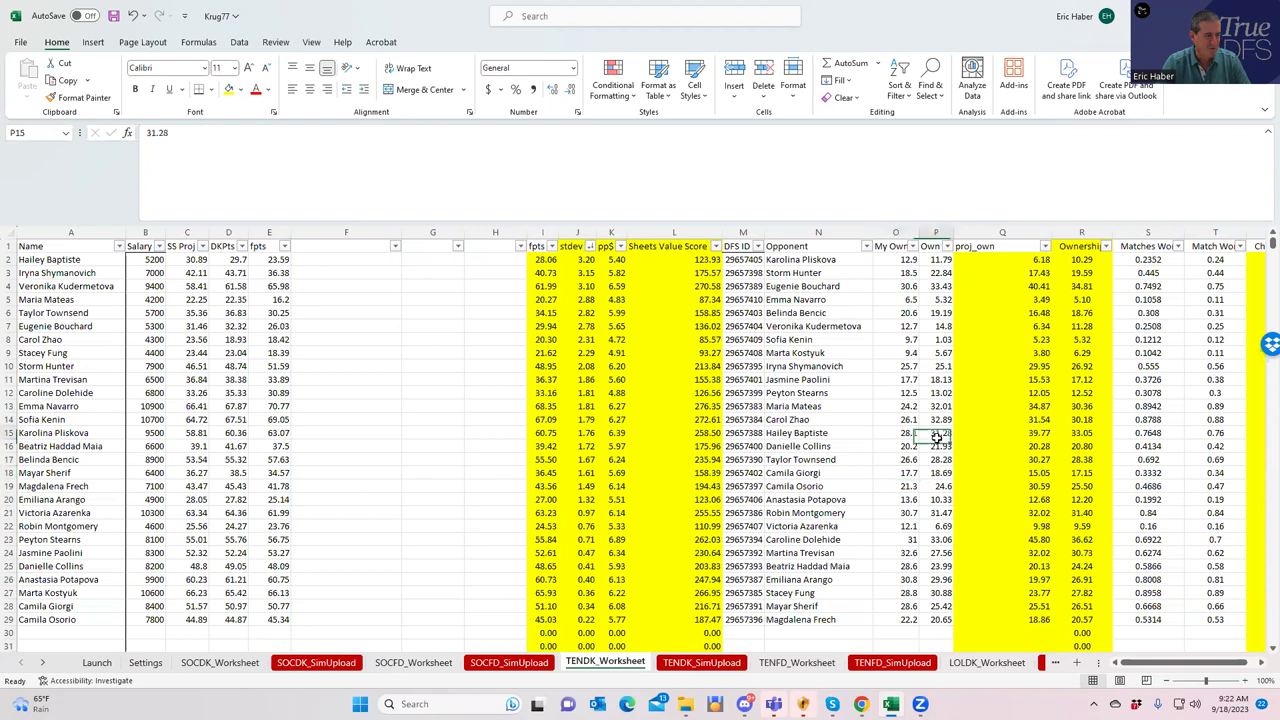
click(905, 405)
click(936, 367)
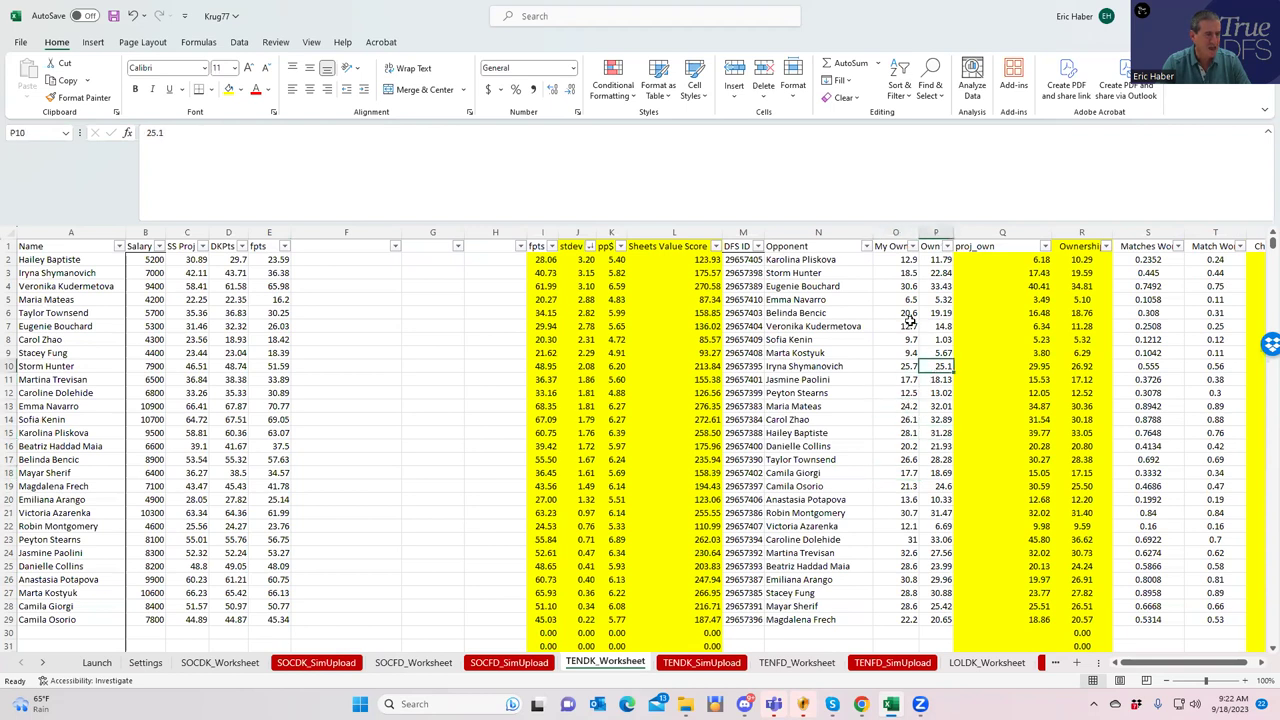
click(908, 325)
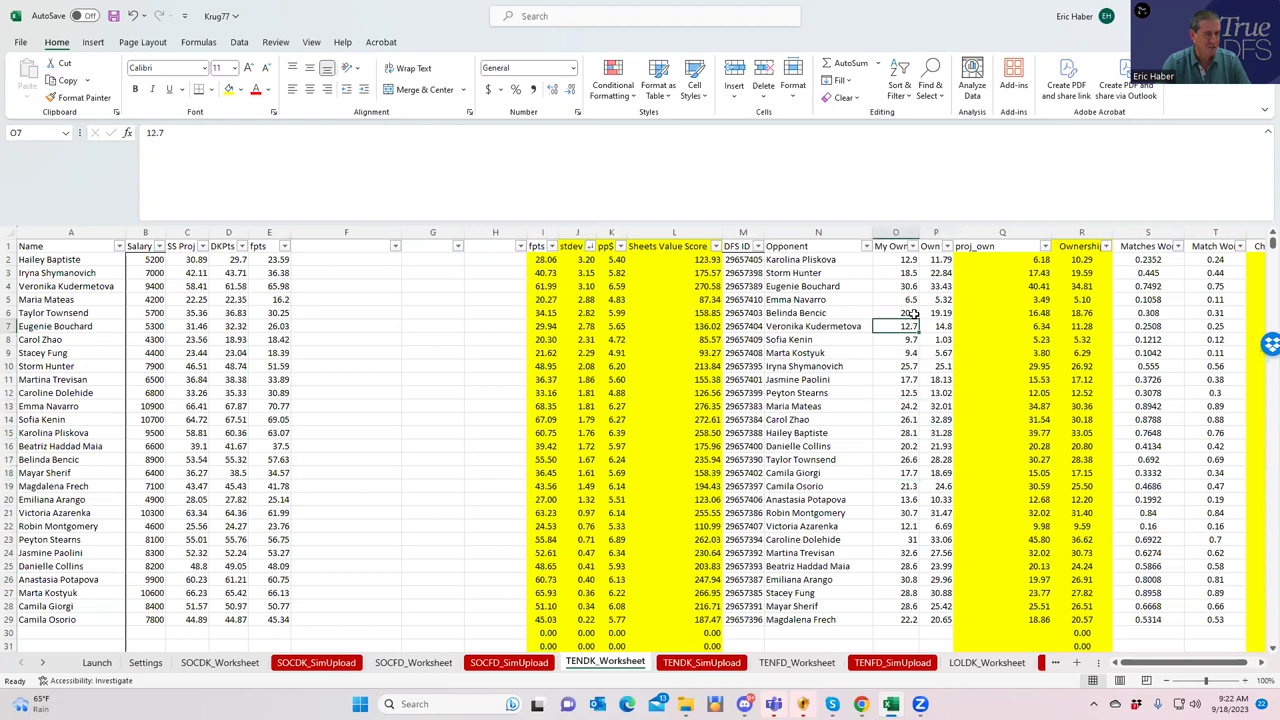
click(915, 288)
click(940, 288)
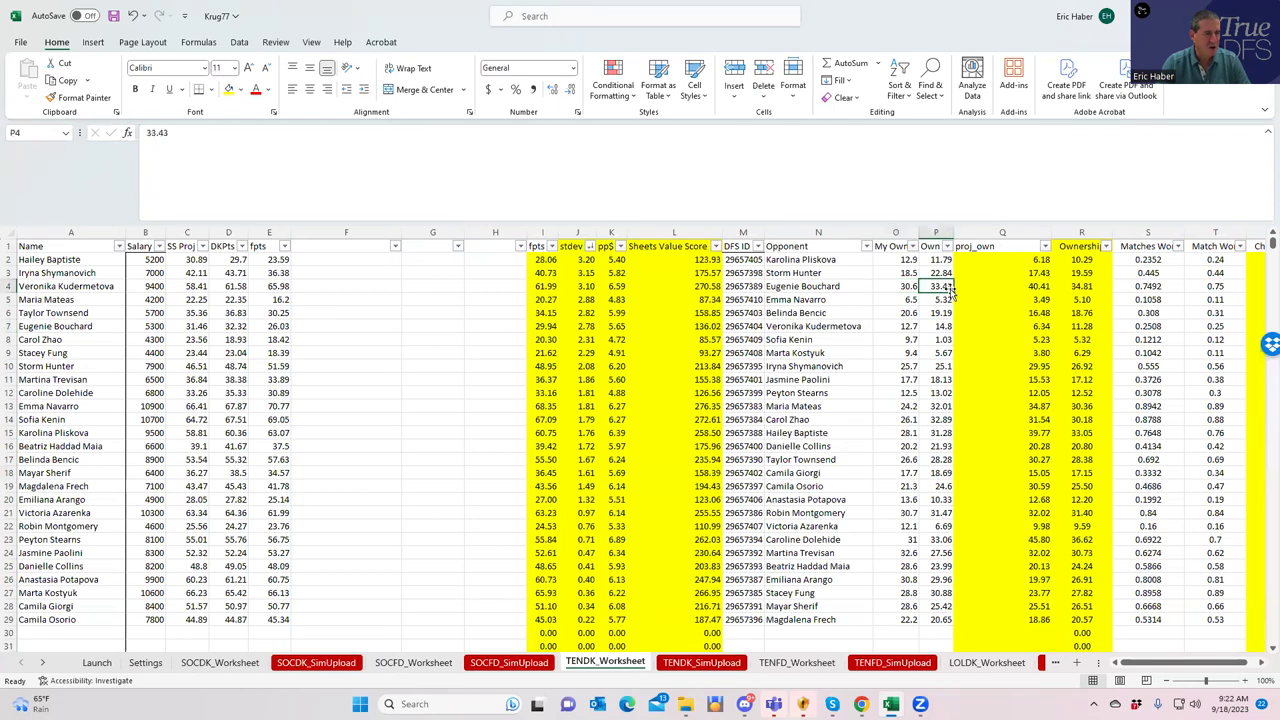
- Examine the proj_own values of players throughout the table against the other ownership projections
click(1028, 288)
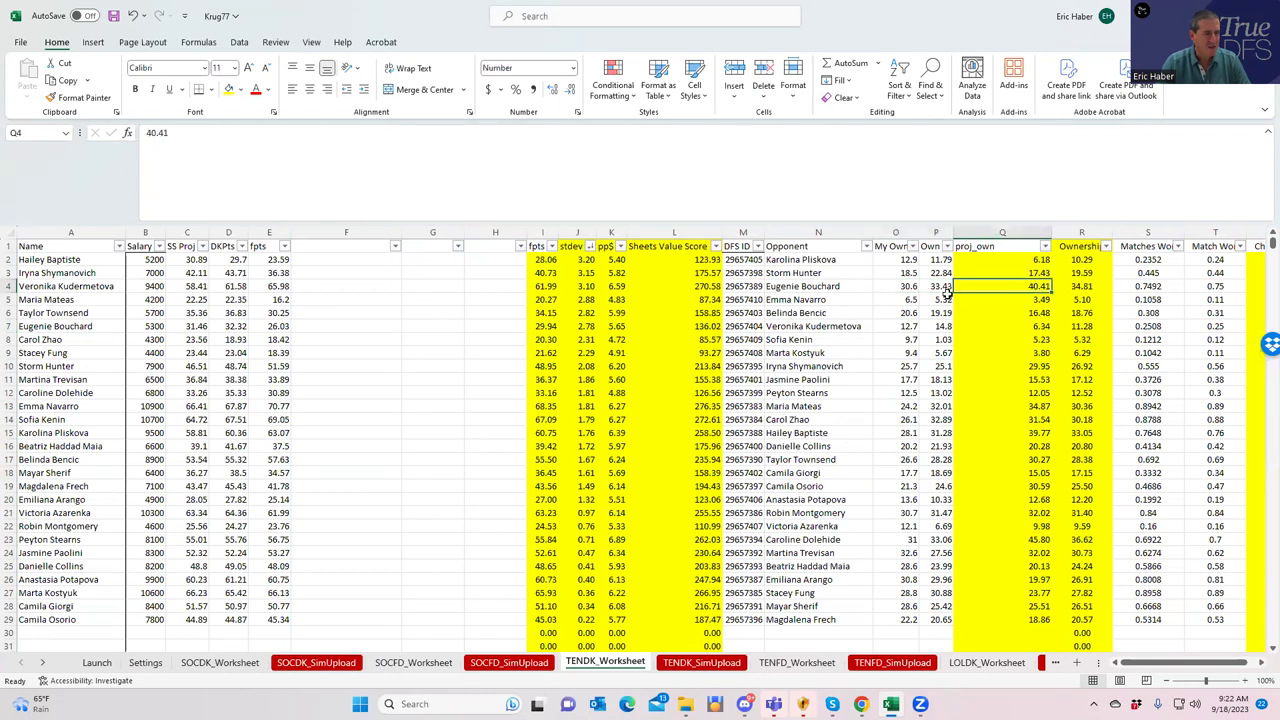
click(1030, 272)
click(1038, 287)
click(1032, 434)
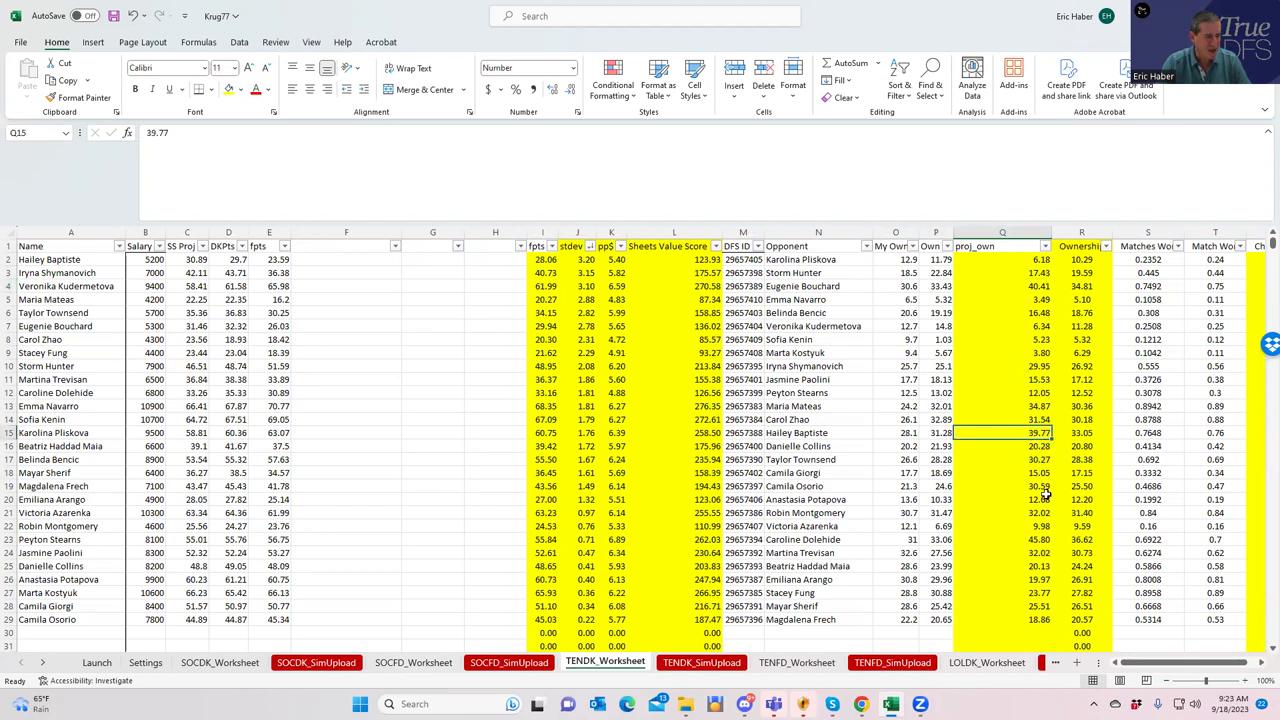
click(1044, 541)
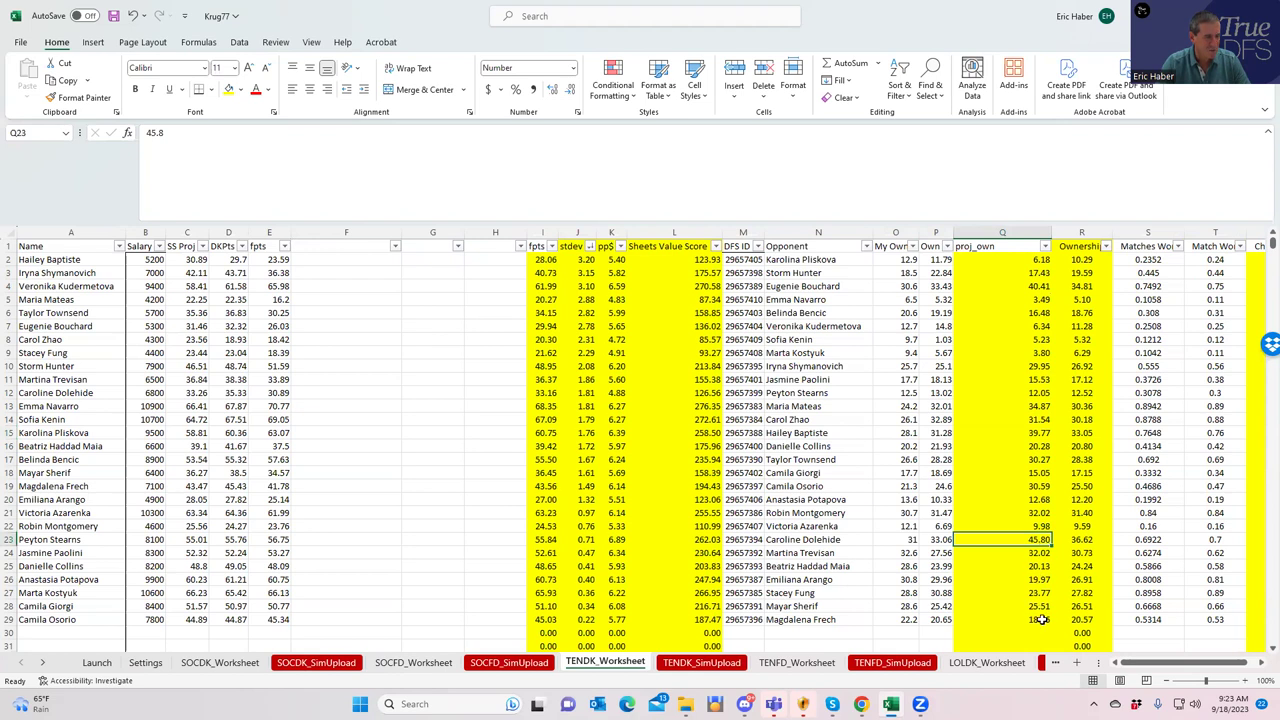
click(1040, 618)
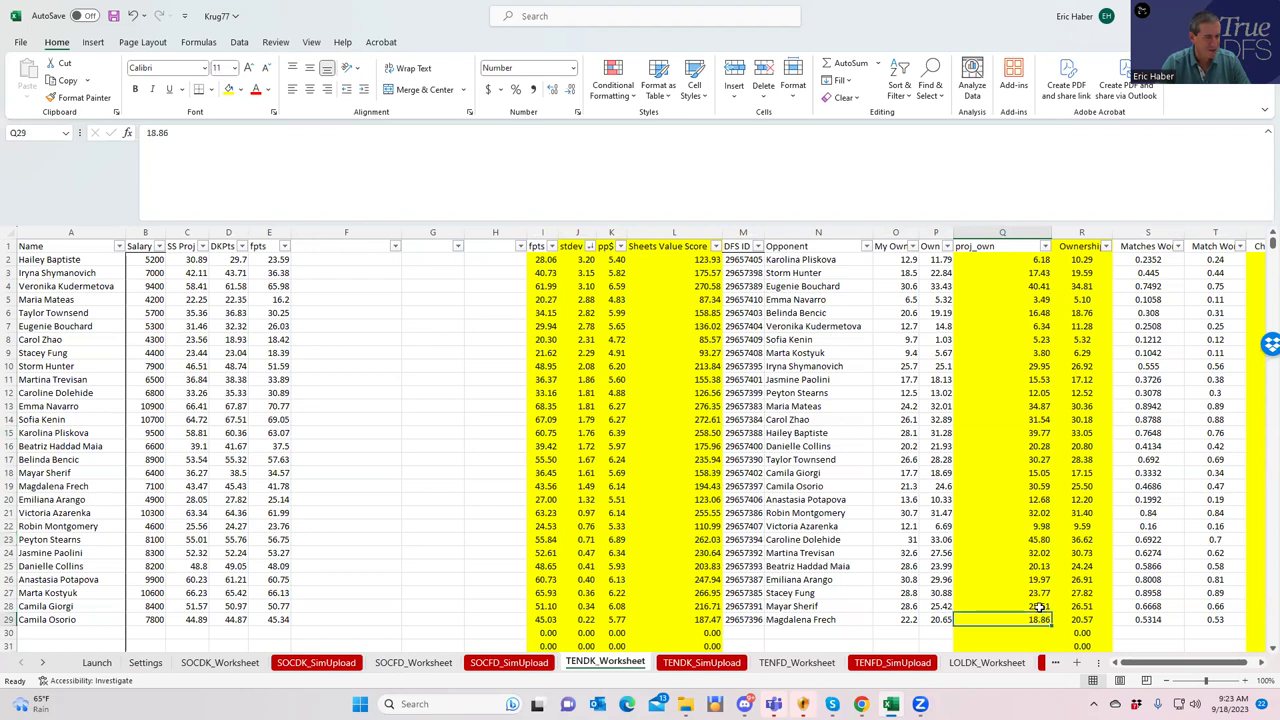
click(1025, 331)
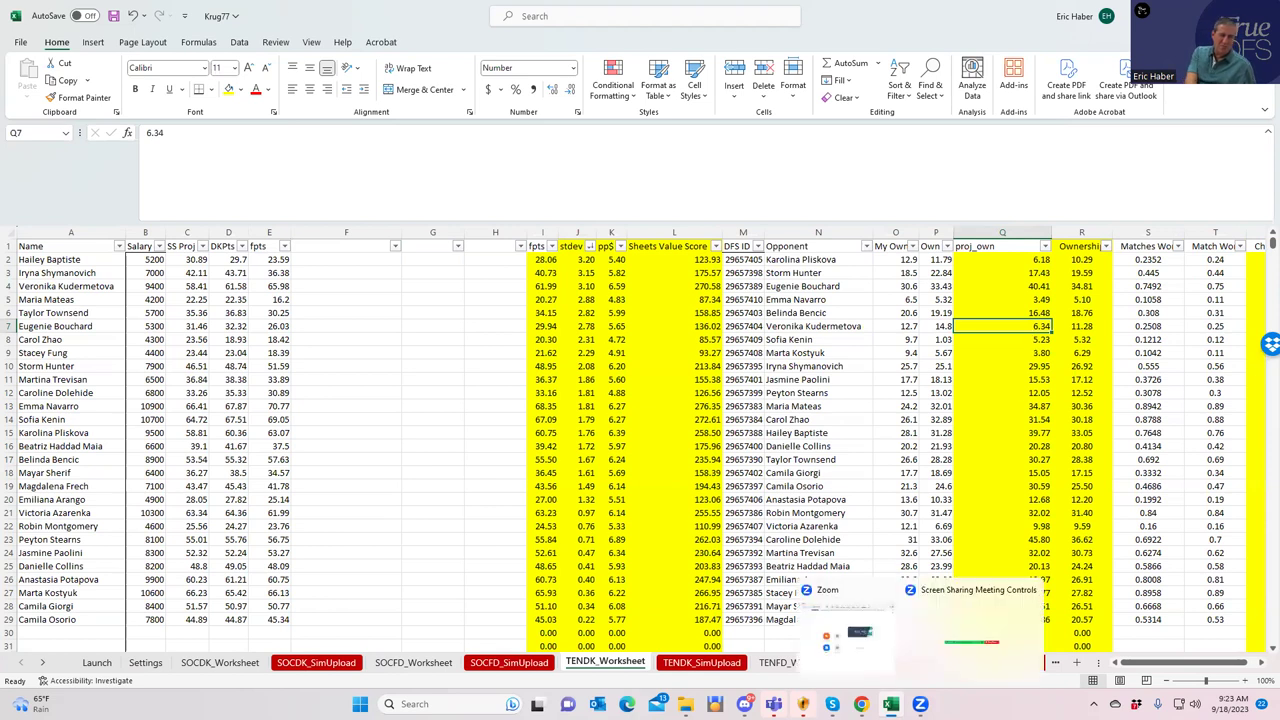
click(1017, 470)
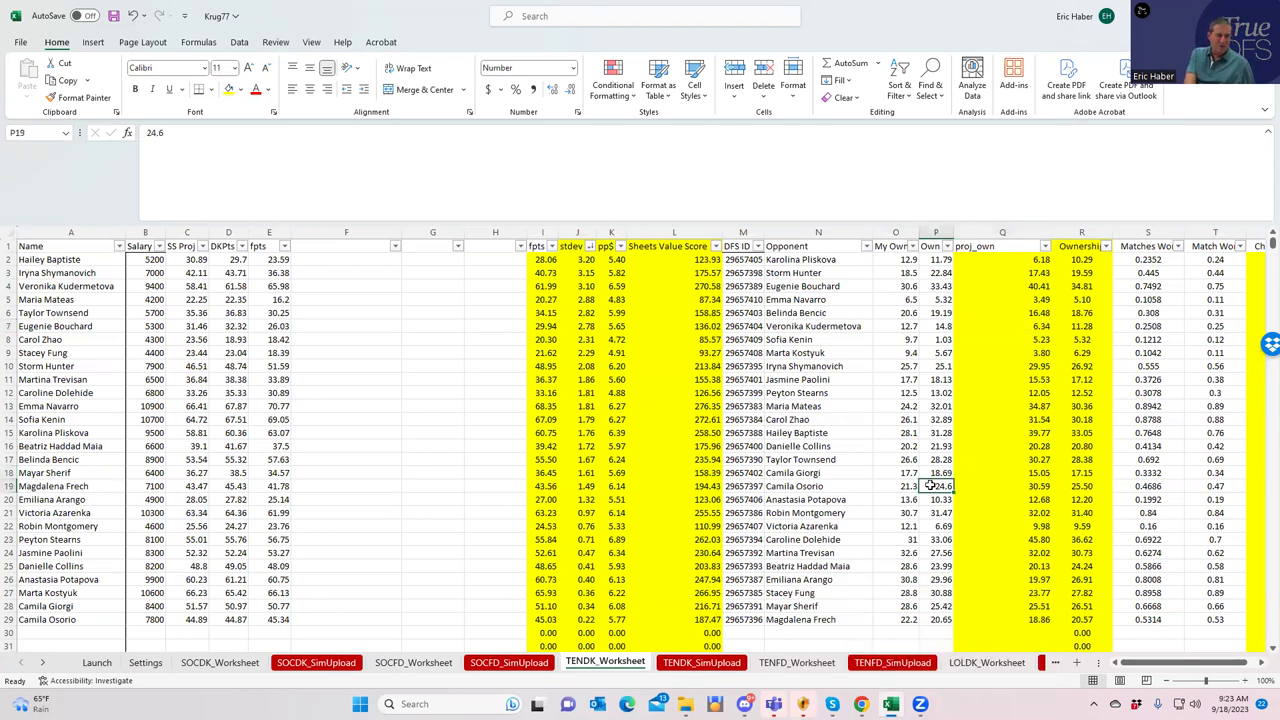
- Compare the My Own and proj_own ownership estimates for the players in rows 16 and 19
click(906, 449)
click(1029, 445)
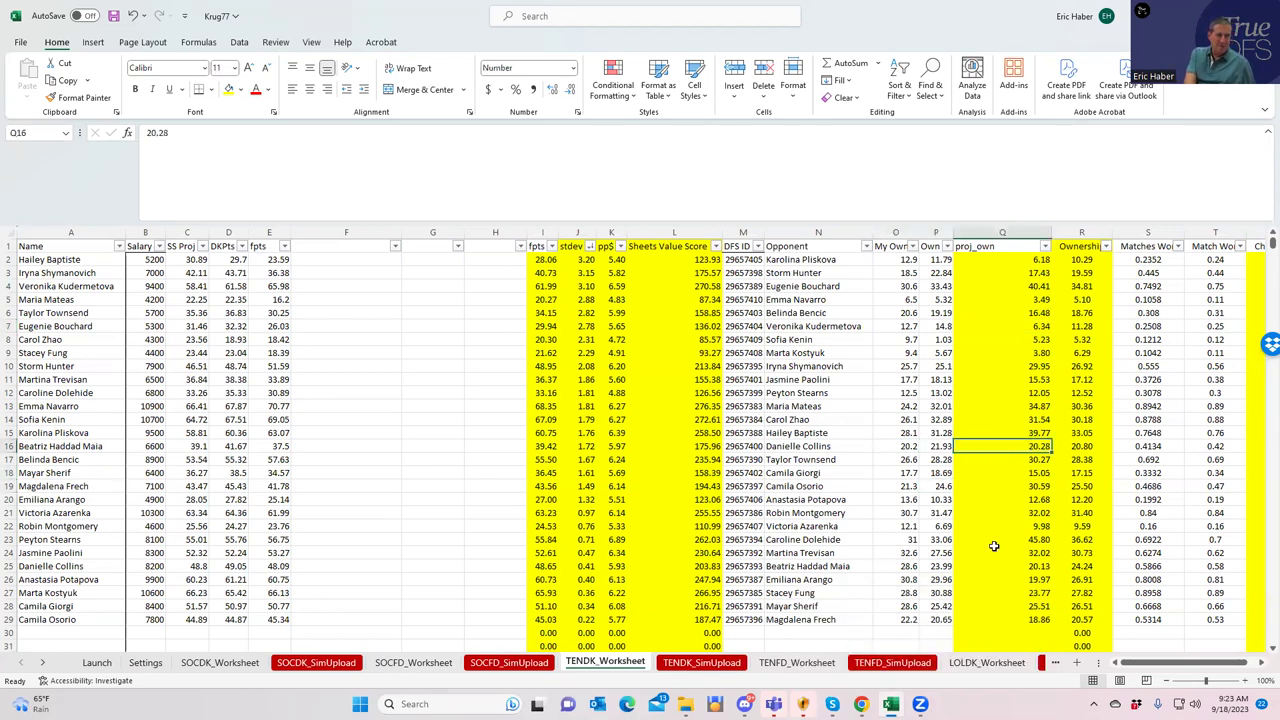
click(1039, 486)
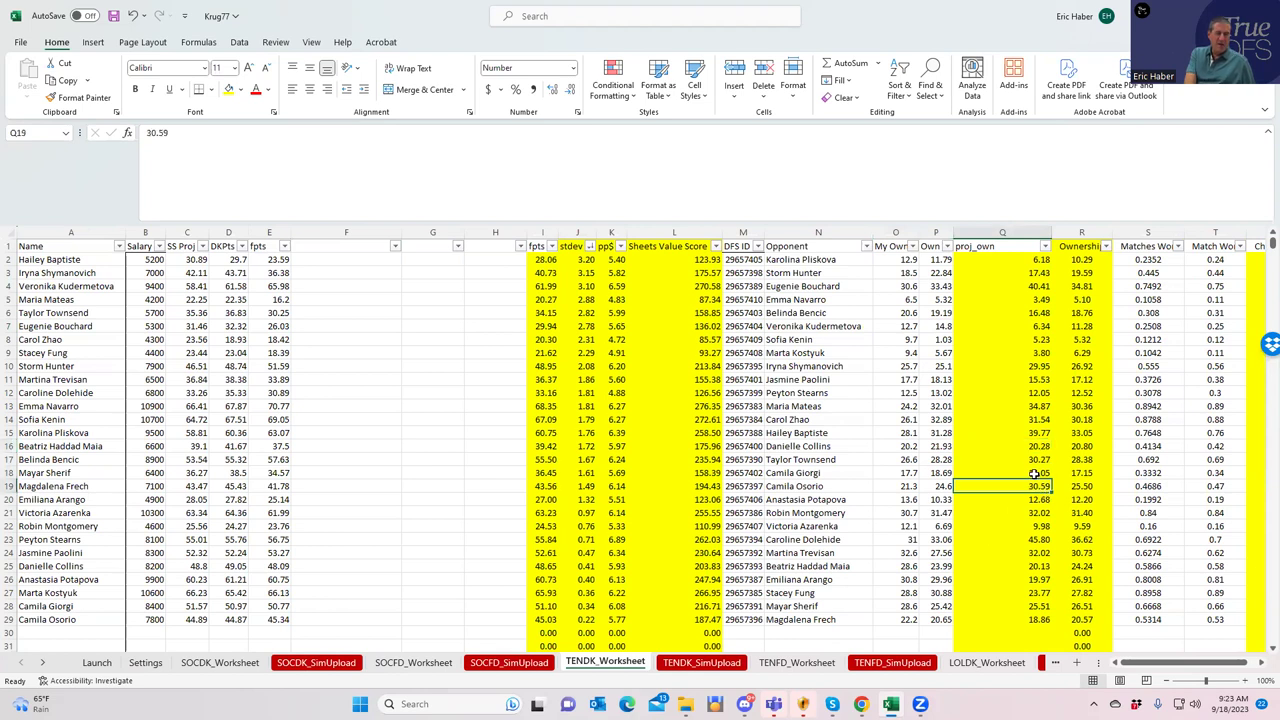
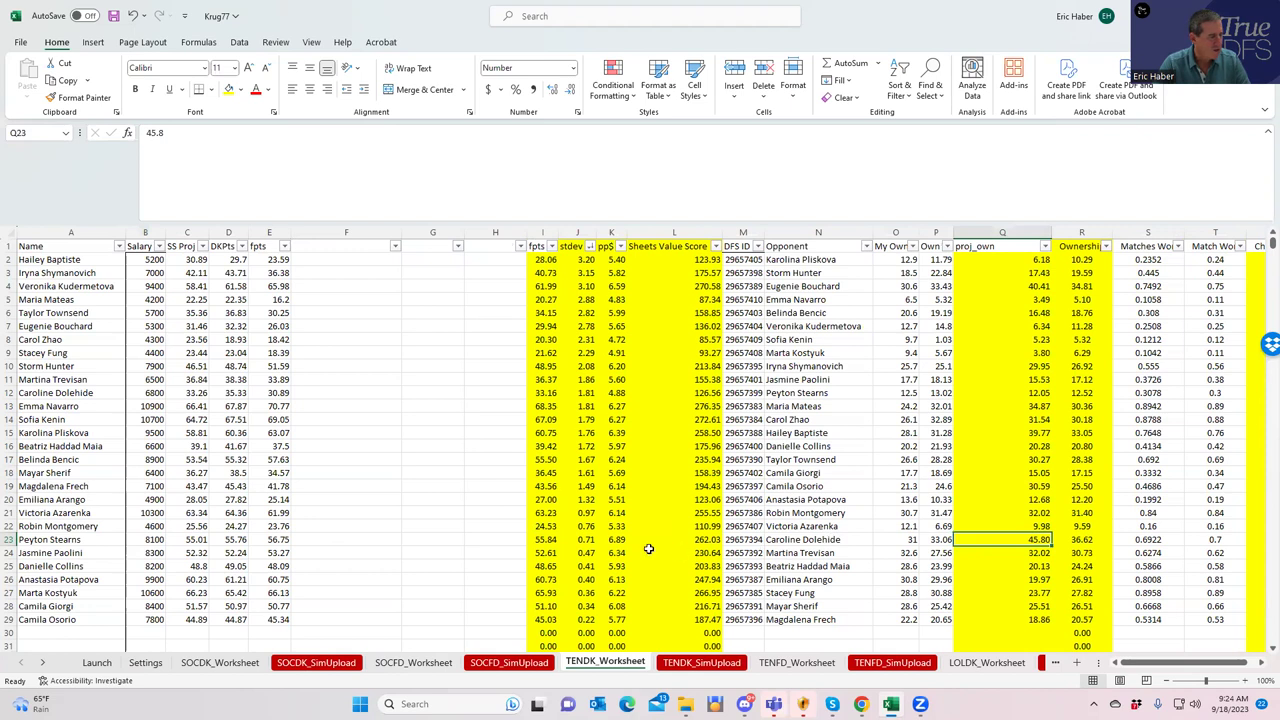
- Examine the row 23 player's salary against the proj_own estimate and both match-win probability columns
click(148, 543)
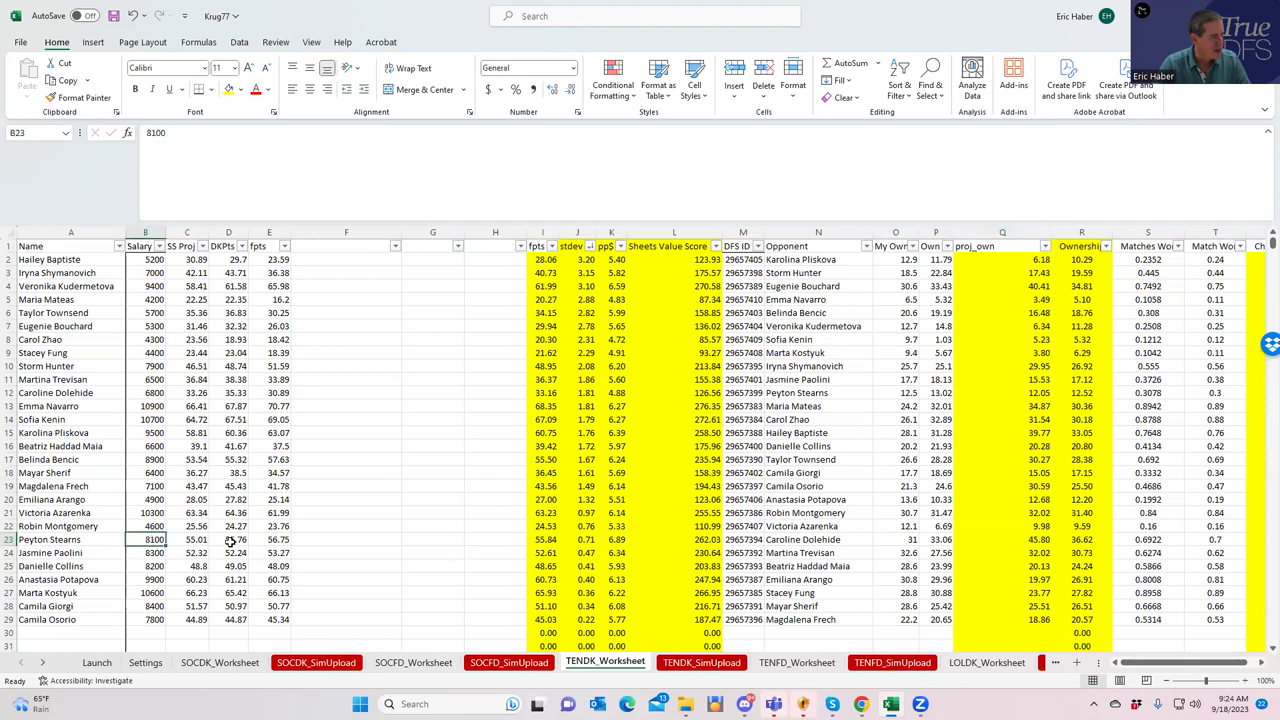
click(1038, 537)
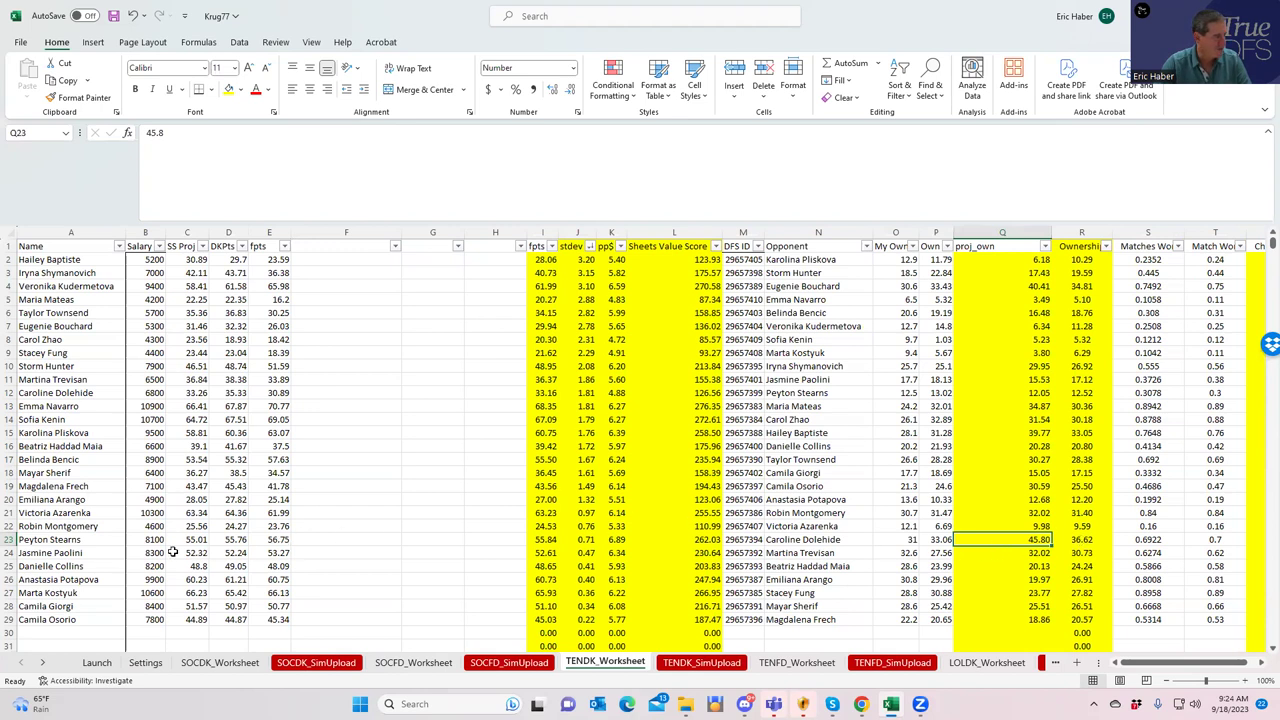
click(158, 540)
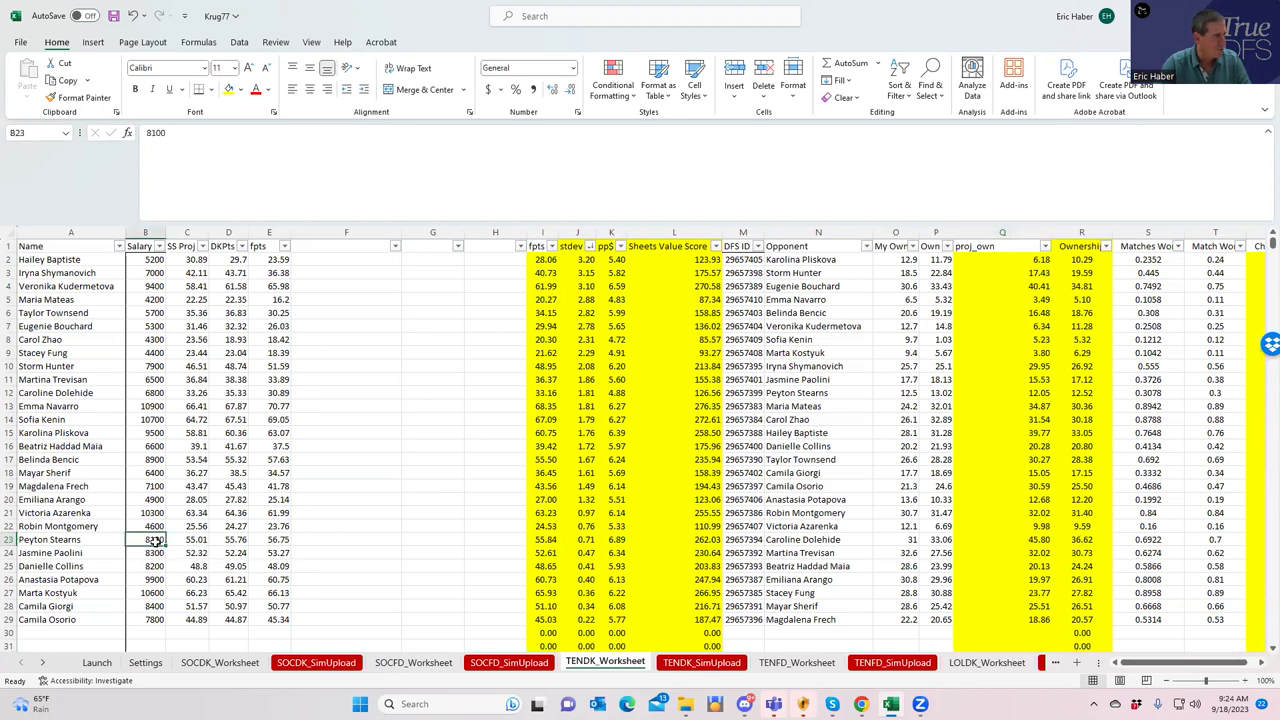
click(1148, 542)
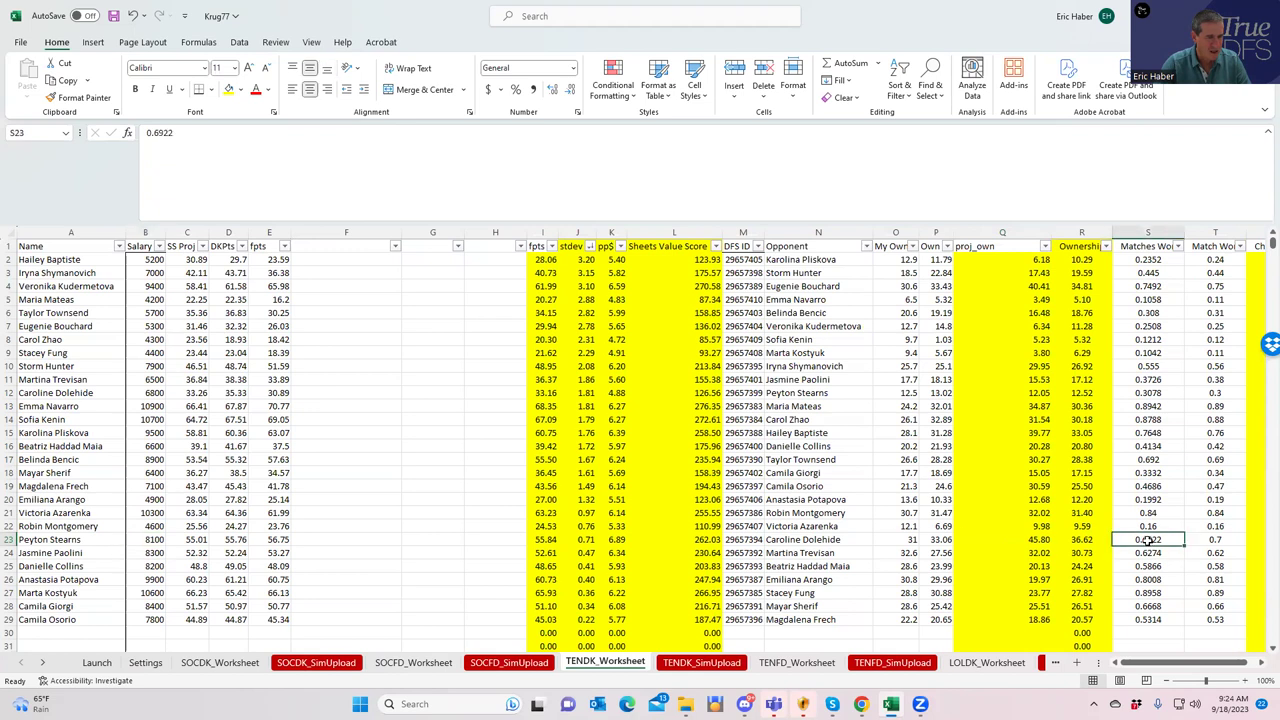
click(1218, 541)
click(1146, 545)
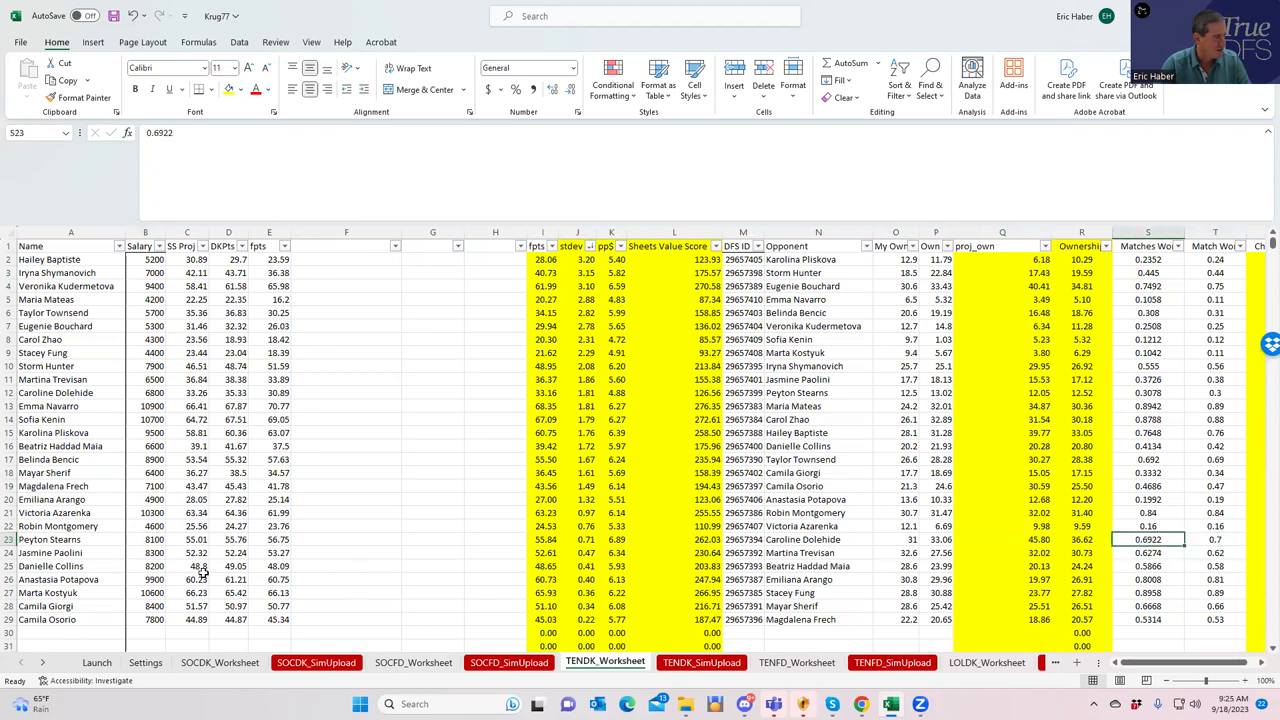
click(157, 540)
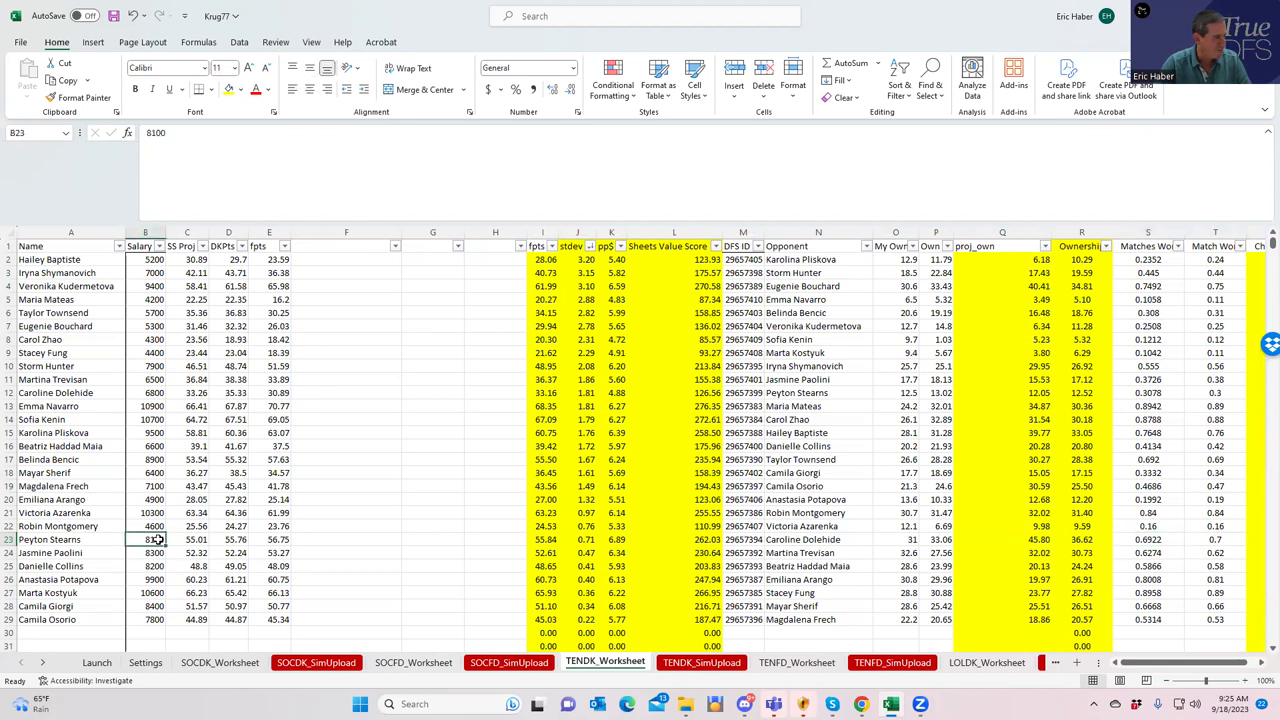
- Compare the salaries and match-win probabilities of the similarly priced players in rows 23 to 25
click(1140, 580)
click(157, 553)
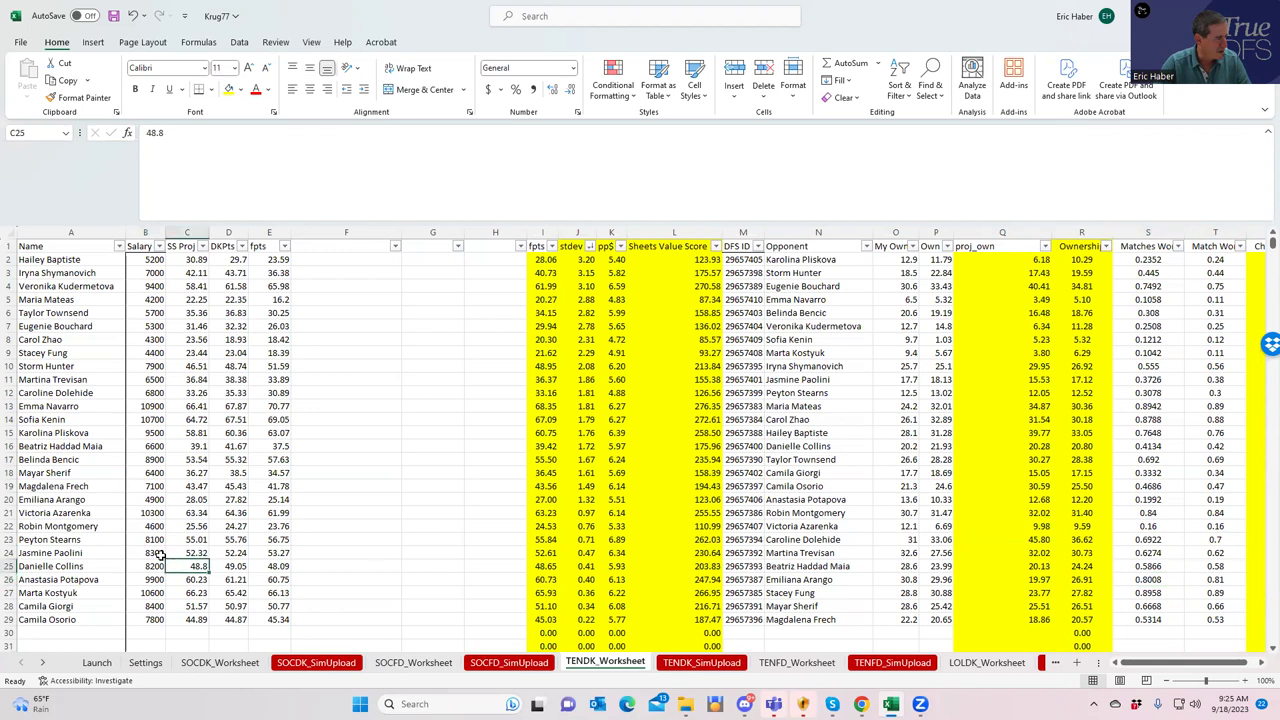
click(159, 566)
click(157, 553)
click(159, 566)
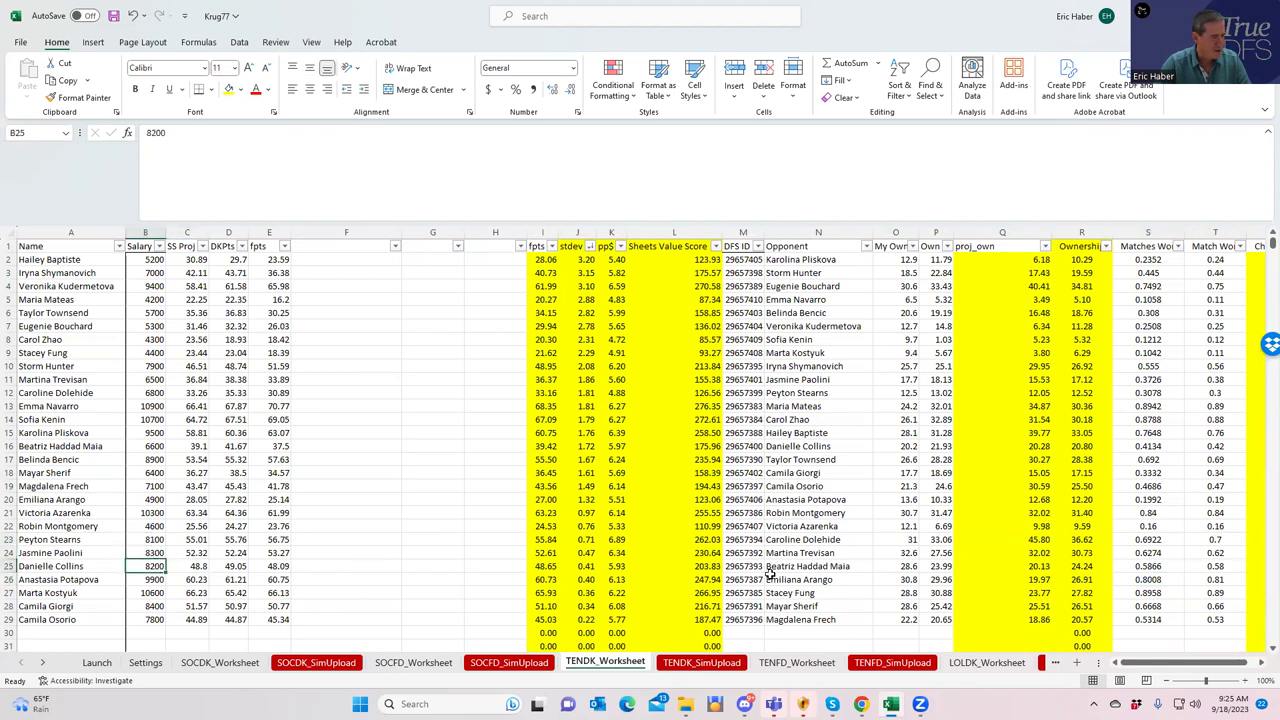
click(1148, 553)
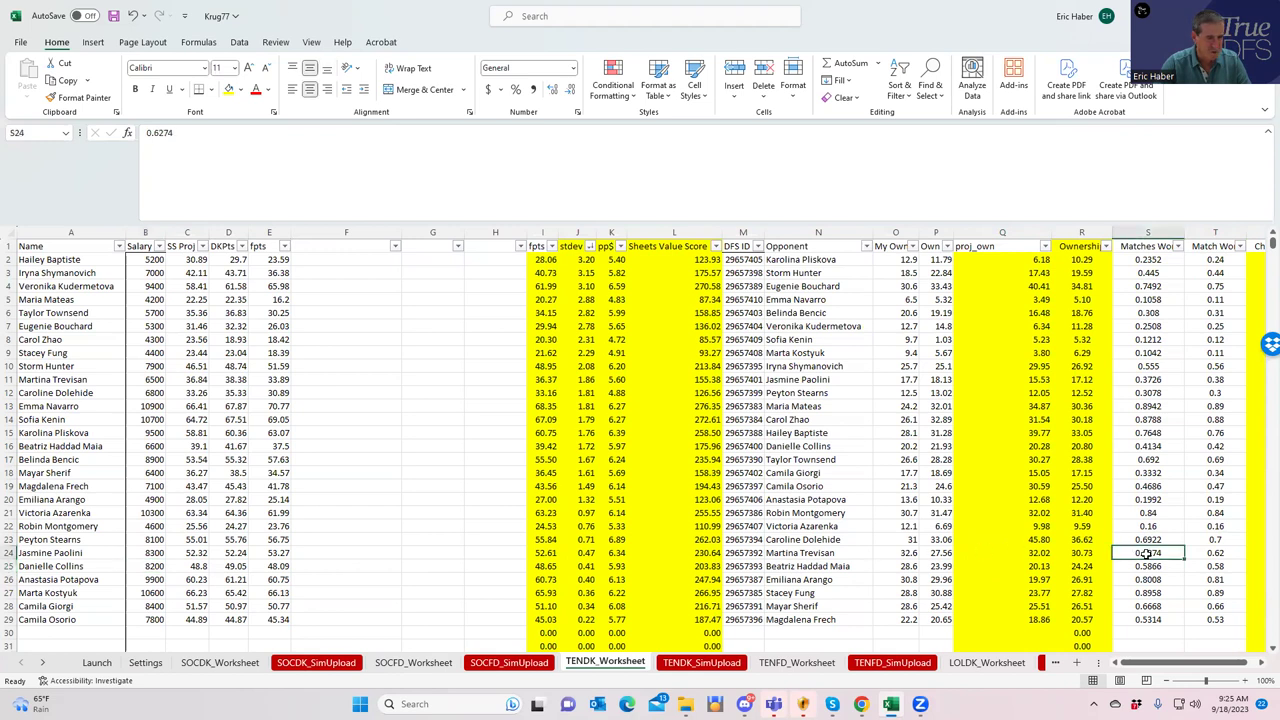
click(1150, 566)
click(1141, 539)
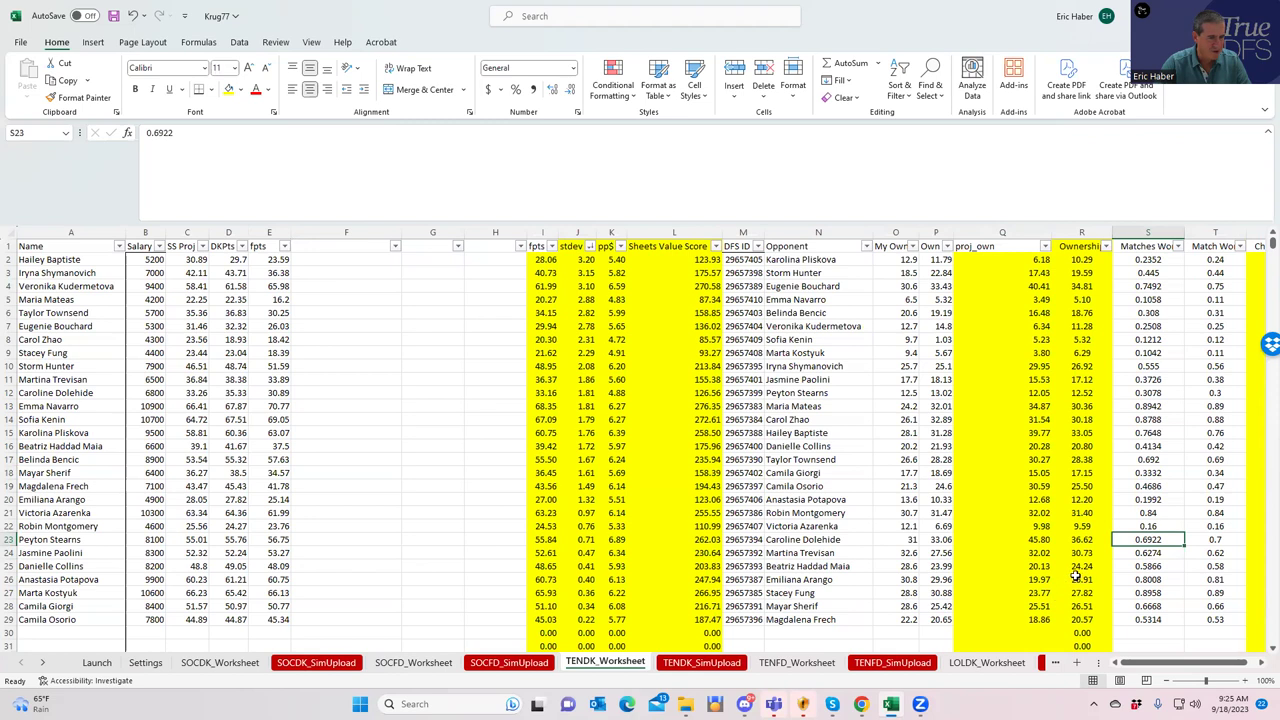
click(1212, 541)
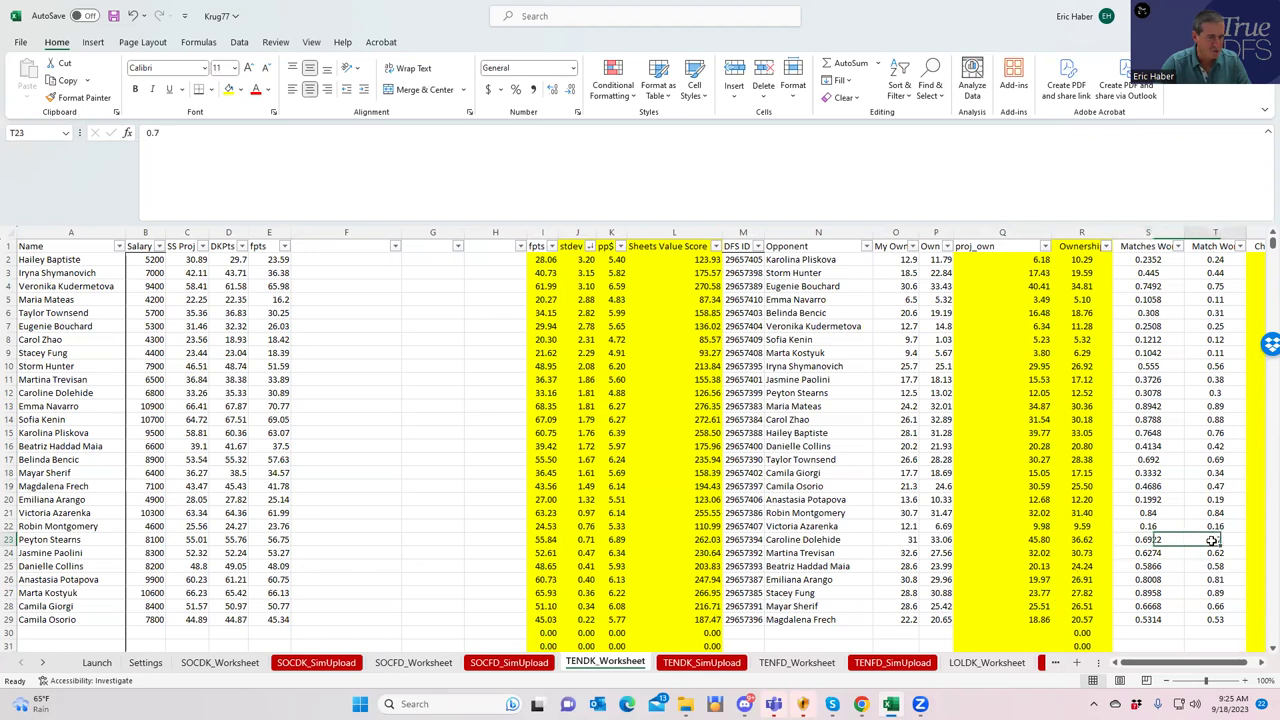
- Compare the row 23 player's salary with the My Own, Own and proj_own ownership estimates
click(141, 541)
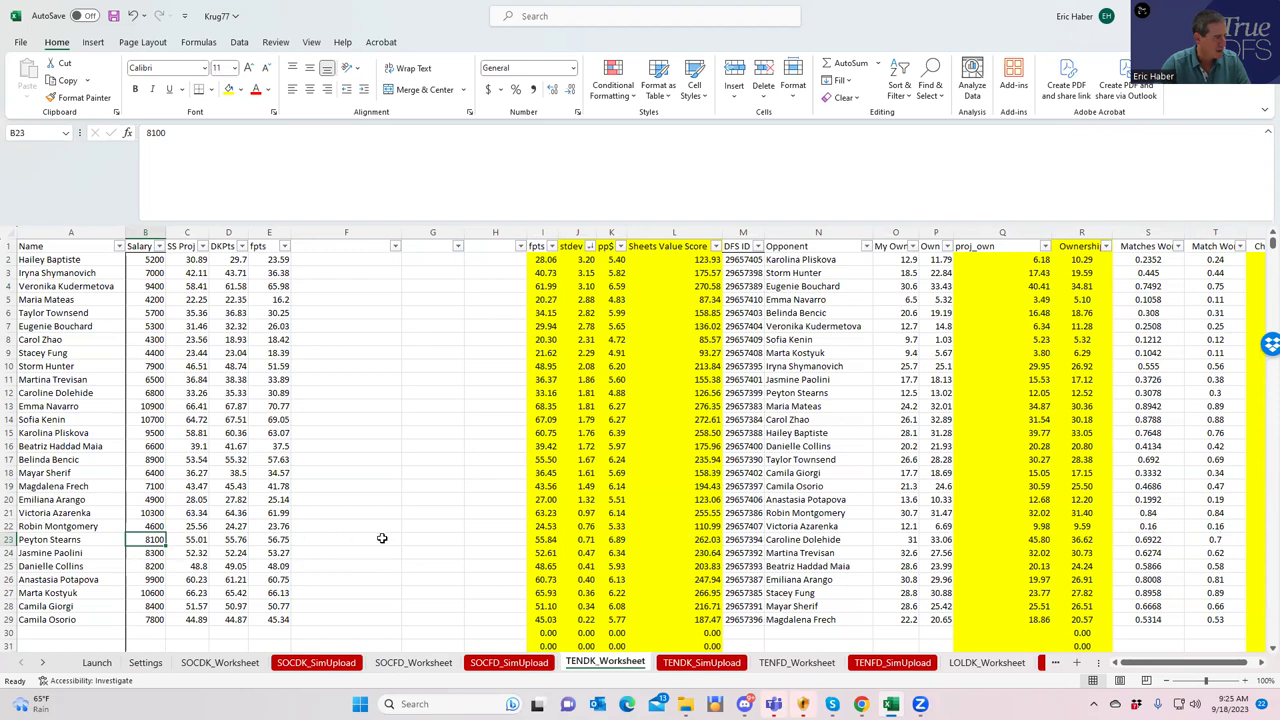
drag(1030, 541, 900, 541)
click(1033, 542)
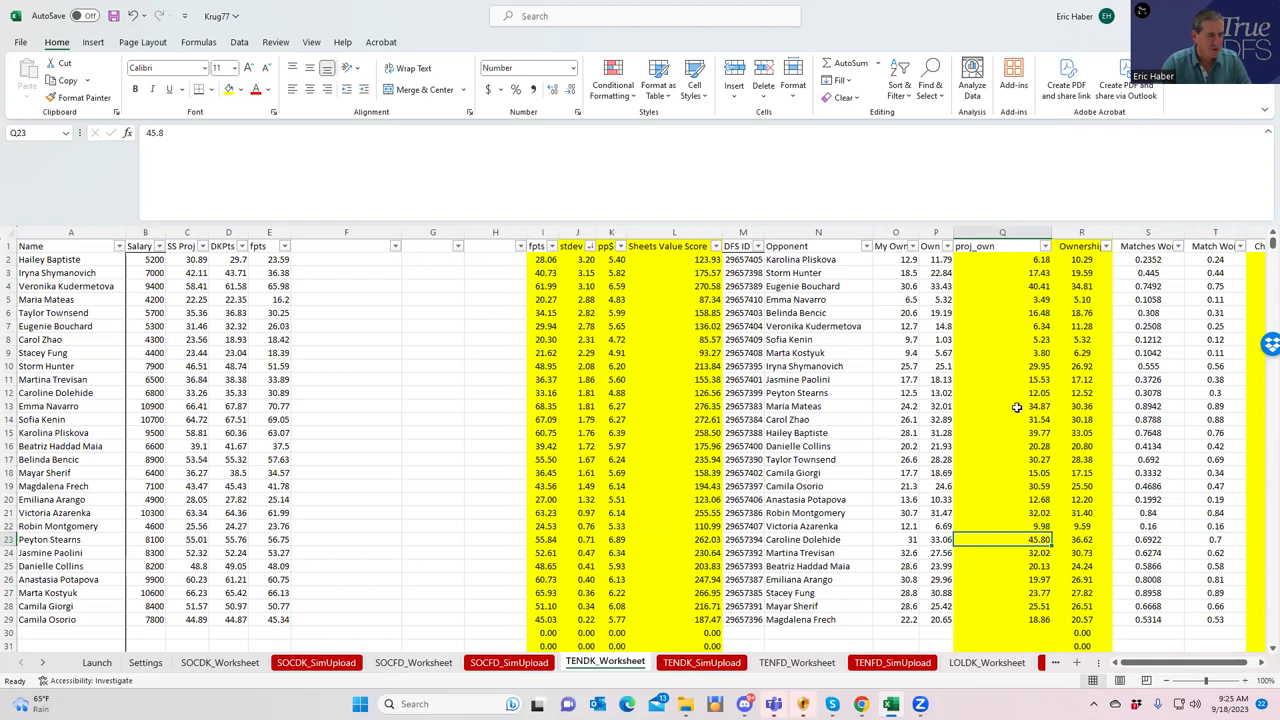
click(68, 540)
click(1035, 538)
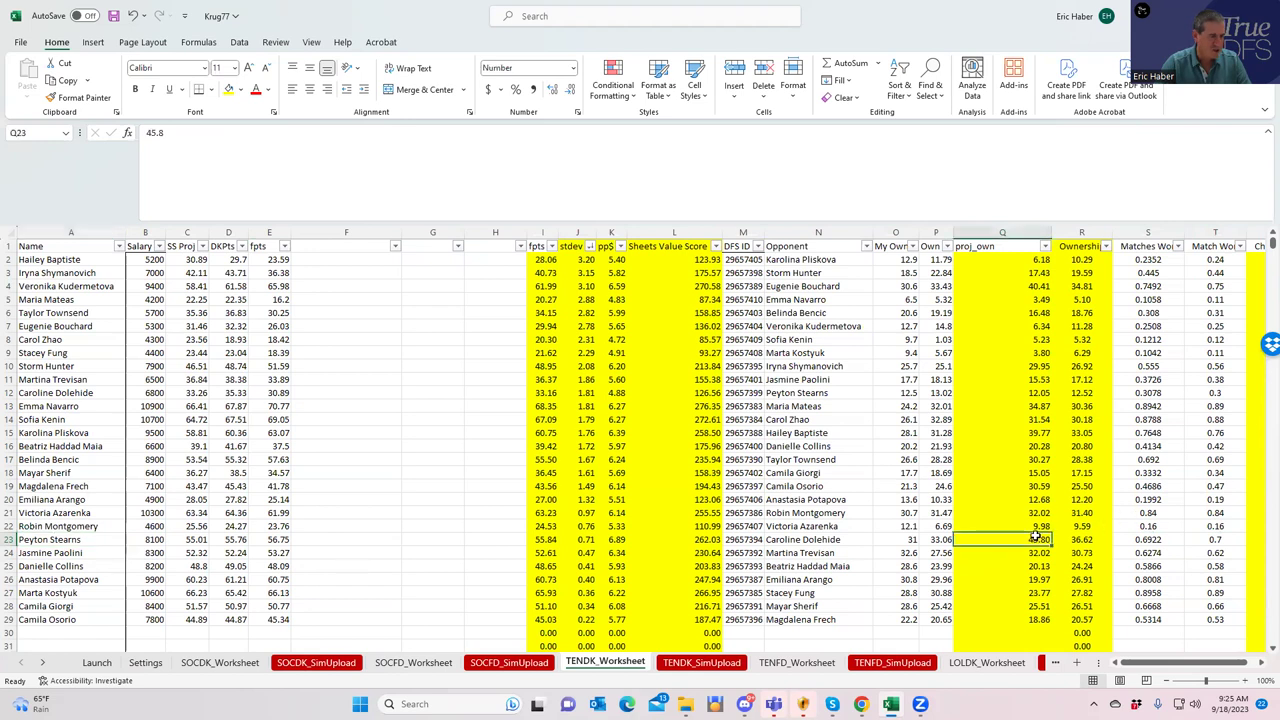
- Compare the row 4 player's proj_own estimate with the averaged Ownership value
click(106, 290)
click(1032, 286)
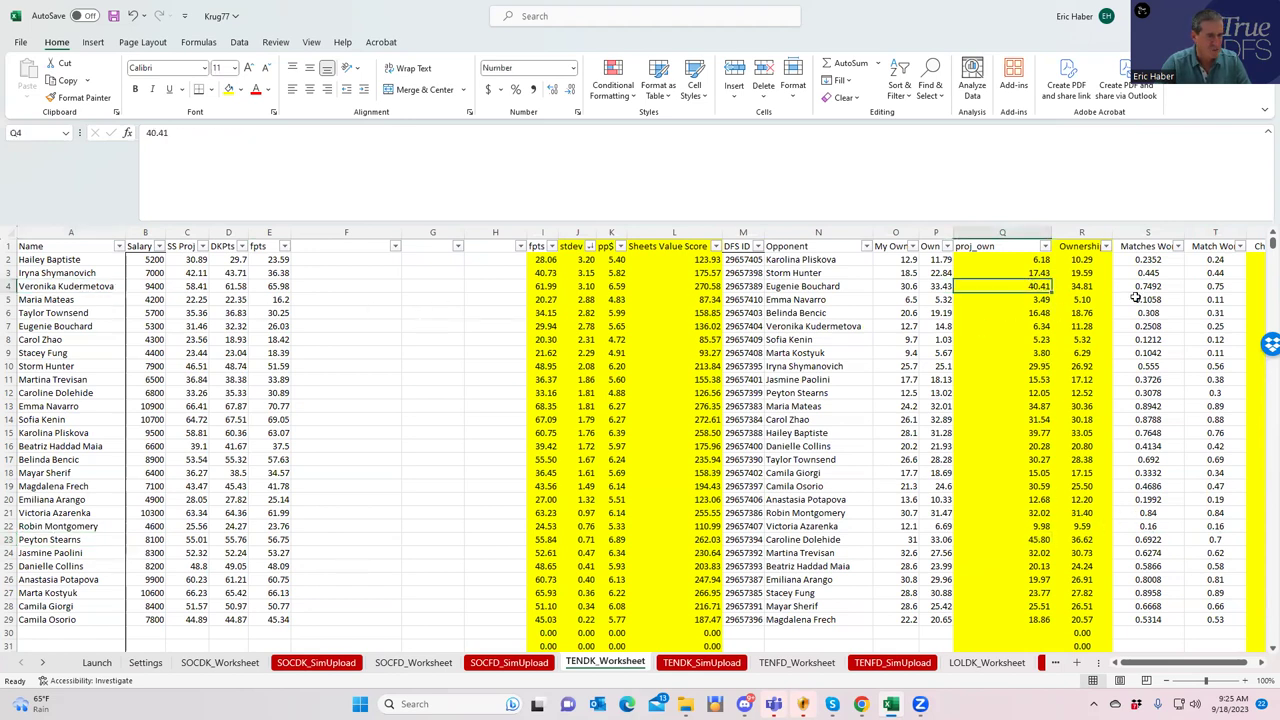
click(1085, 286)
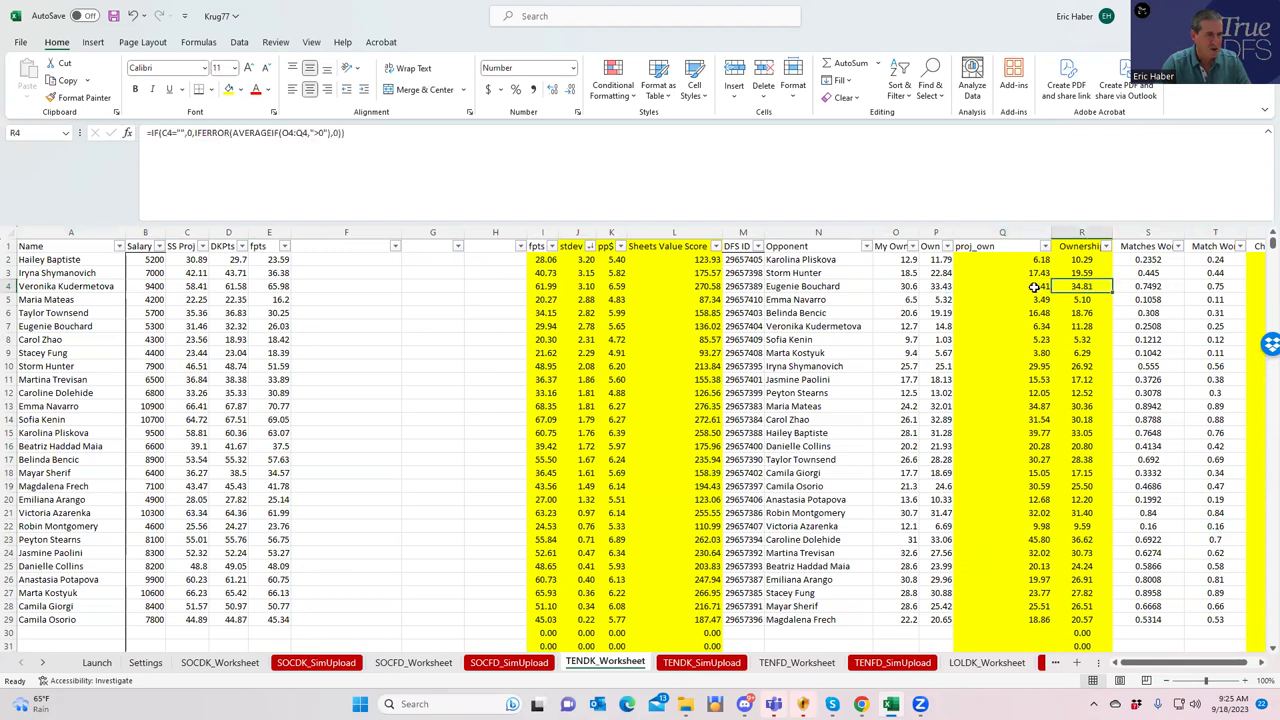
click(1040, 286)
click(1086, 286)
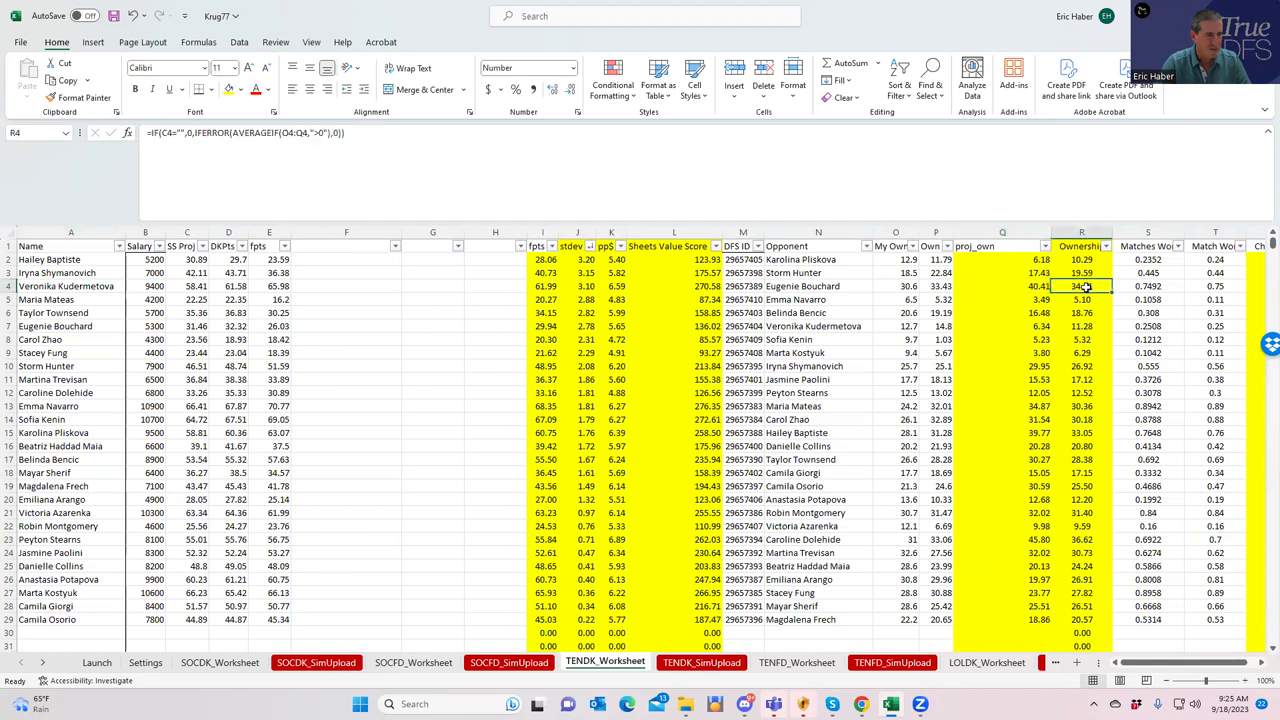
- Compare the averaged Ownership values of the players in rows 4 and 23 with those in rows 5 and 9
click(1089, 539)
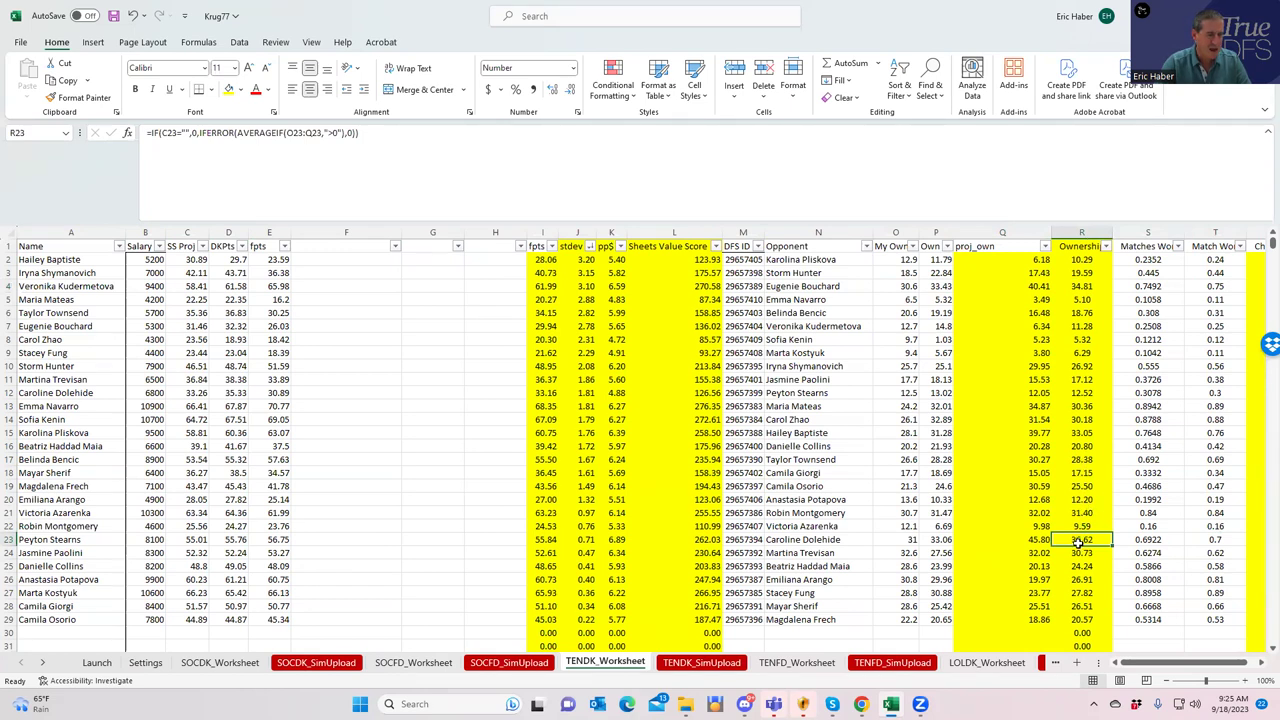
click(1071, 287)
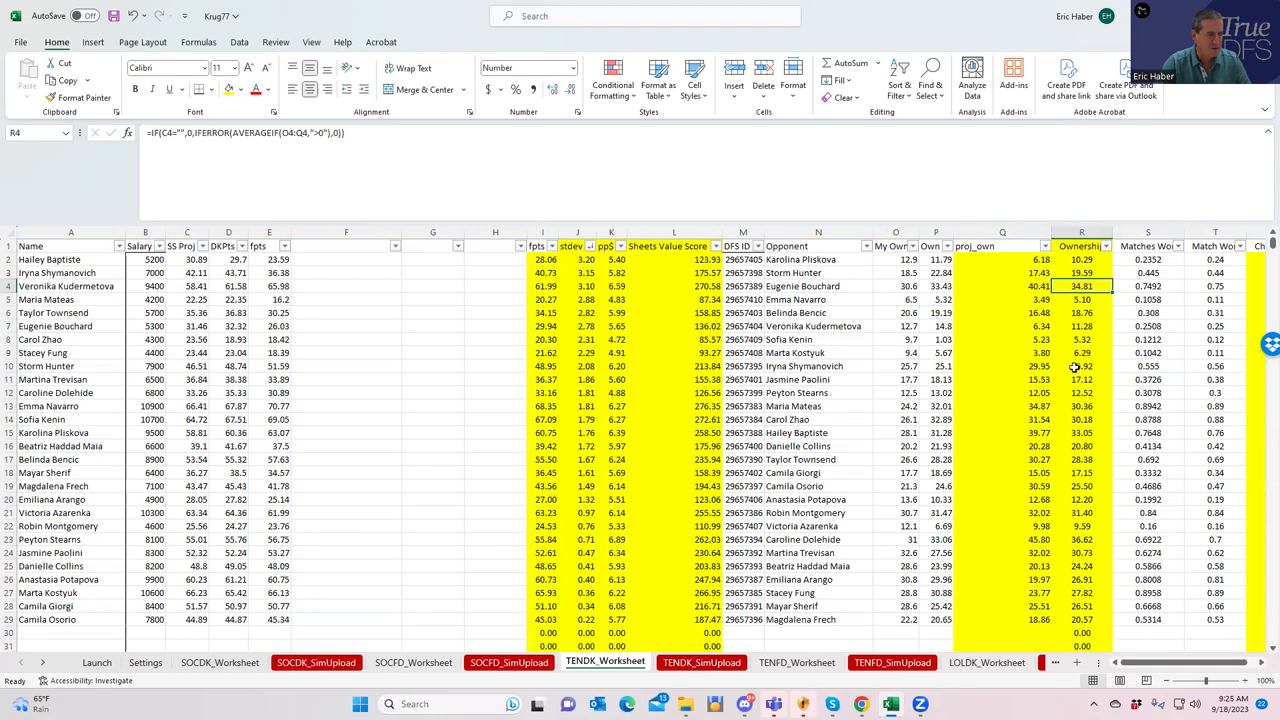
click(1085, 540)
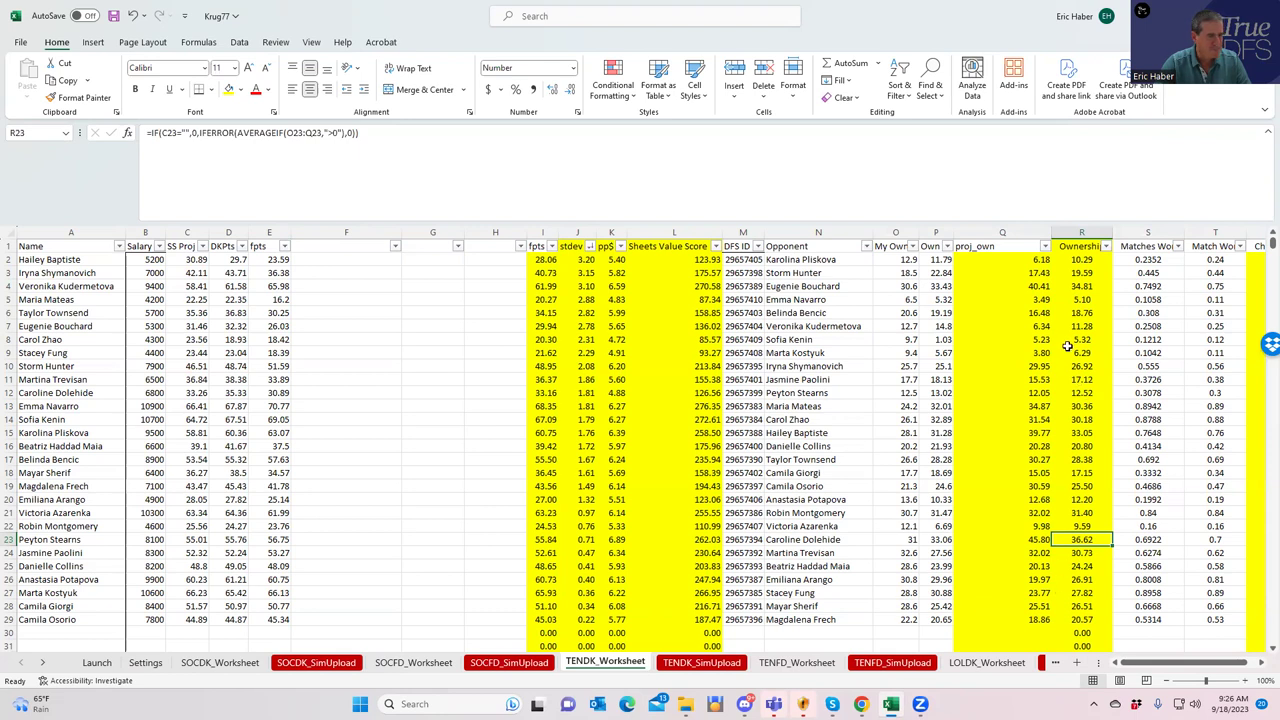
click(1076, 299)
click(1080, 352)
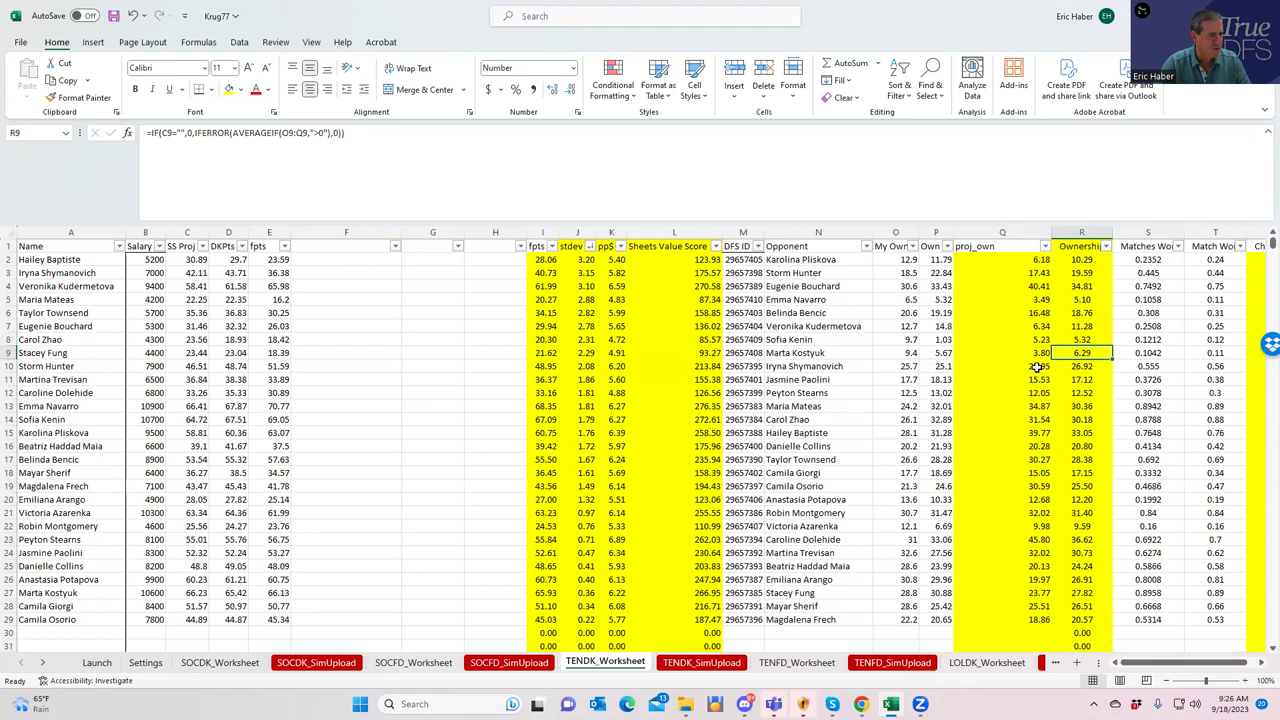
- Open the TENDK_Proj workbook through the TrueDFS folder in the Dropbox DFSSheets directory
mouse_move(890, 704)
click(685, 704)
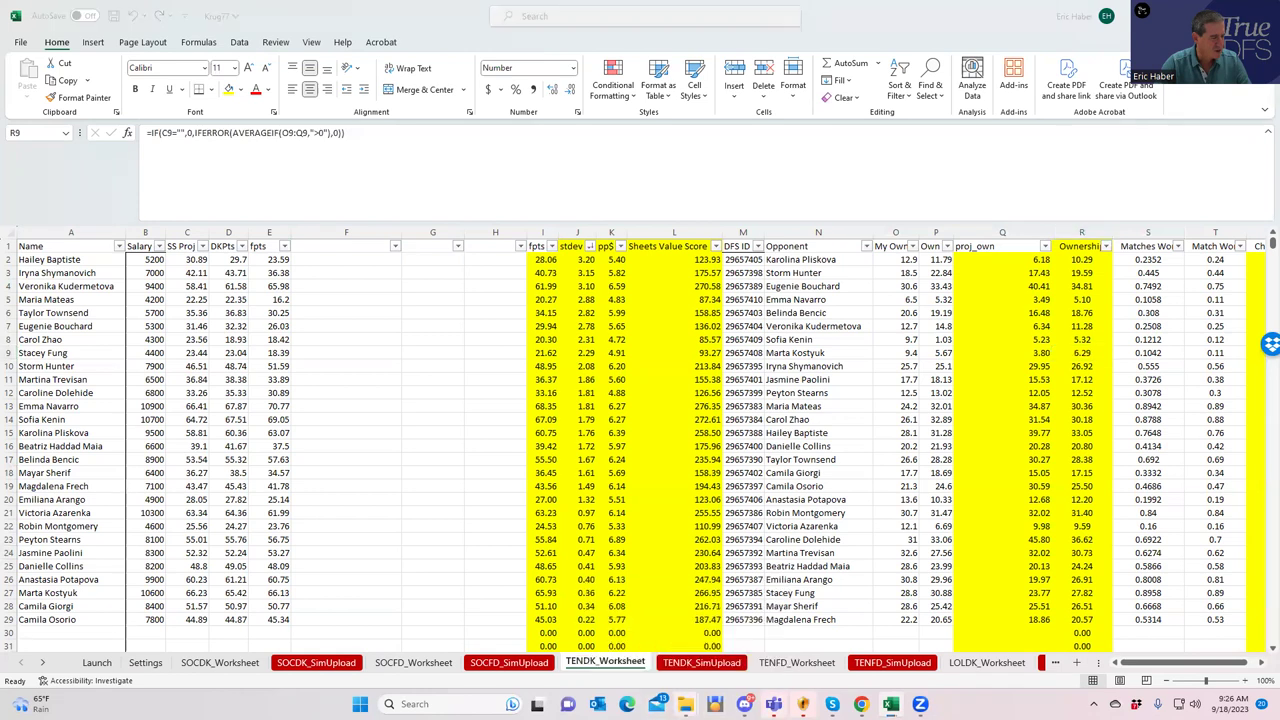
click(730, 640)
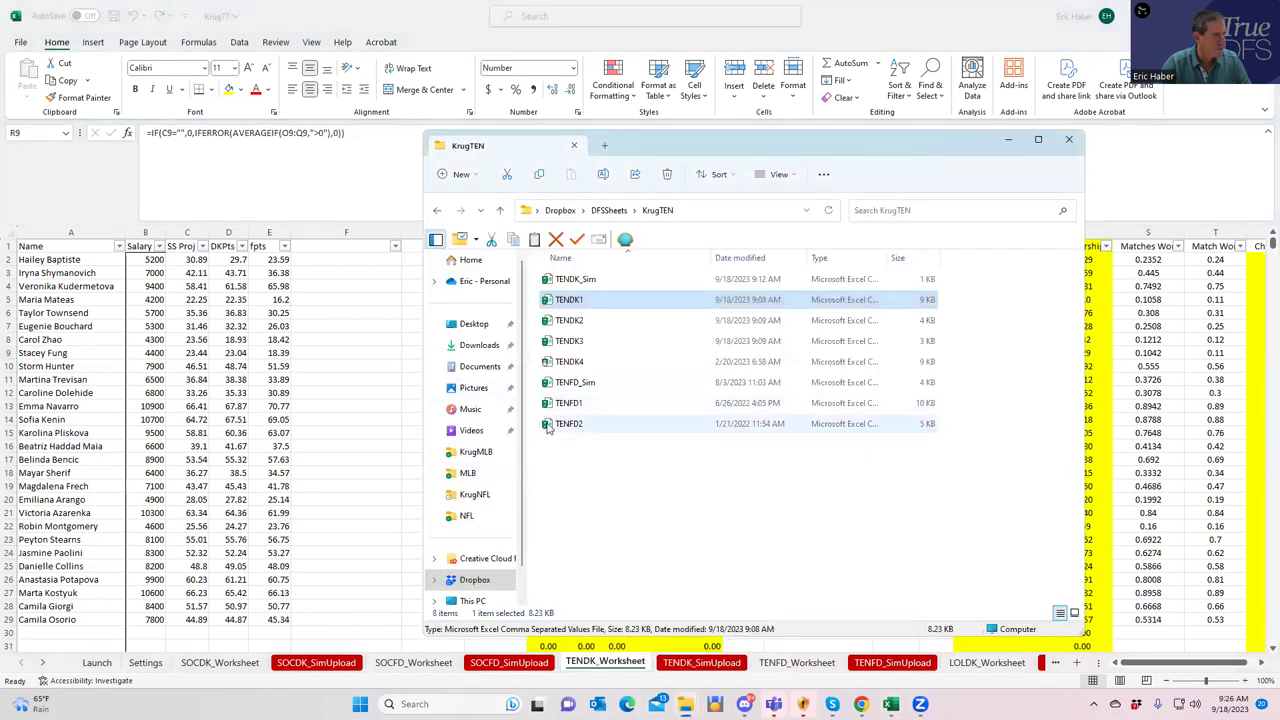
click(468, 516)
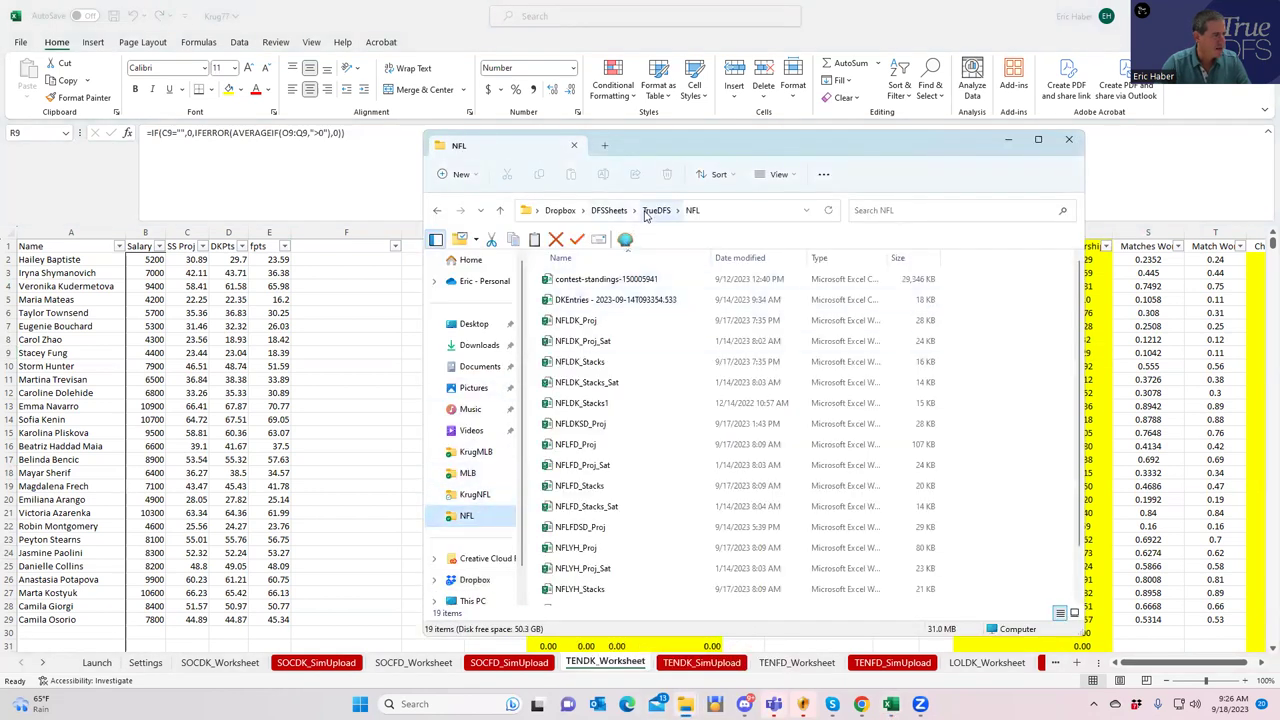
click(658, 210)
double_click(563, 465)
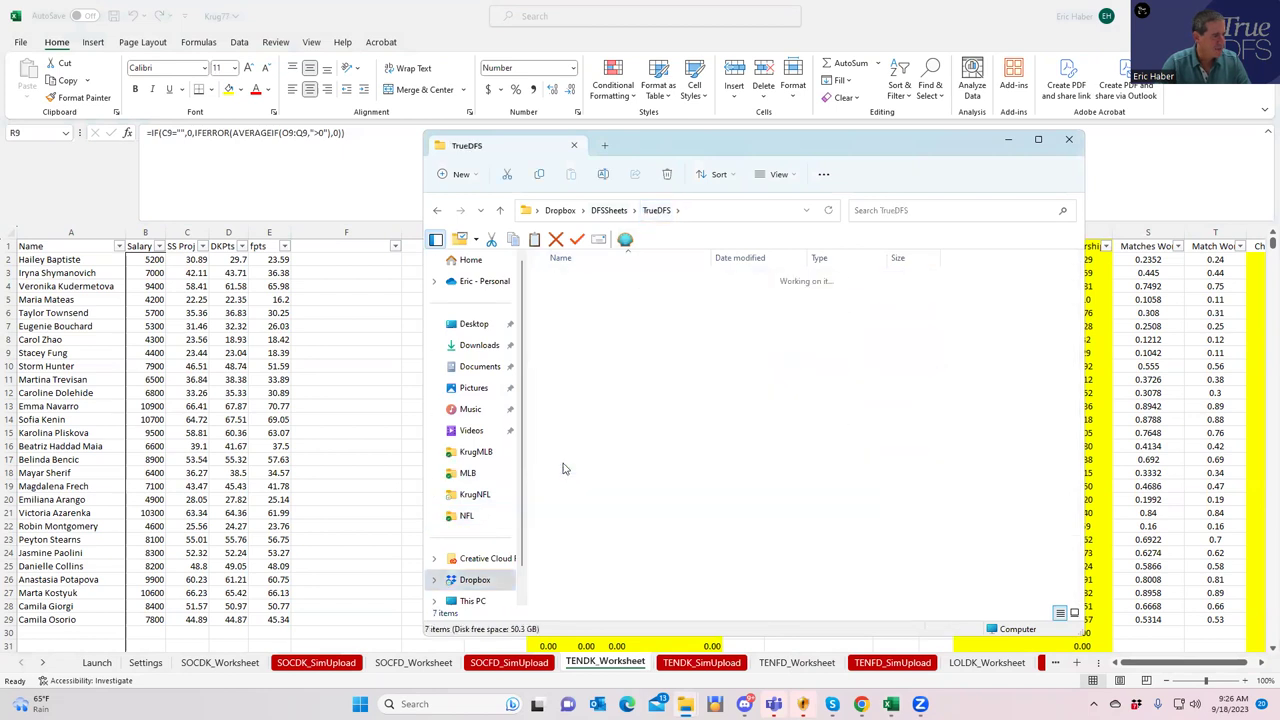
double_click(589, 383)
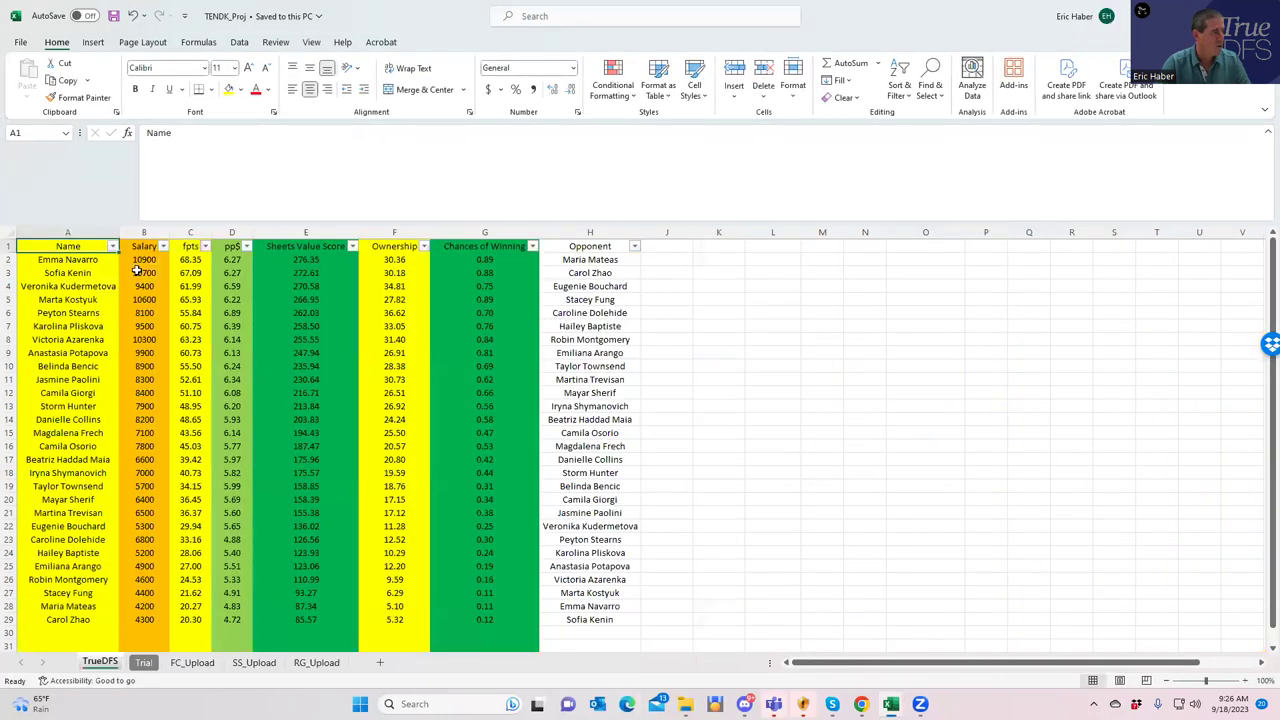
- Examine the player names on the TrueDFS sheet and the ownership projection of the $8,100 player in row 6
click(74, 299)
click(75, 364)
click(401, 315)
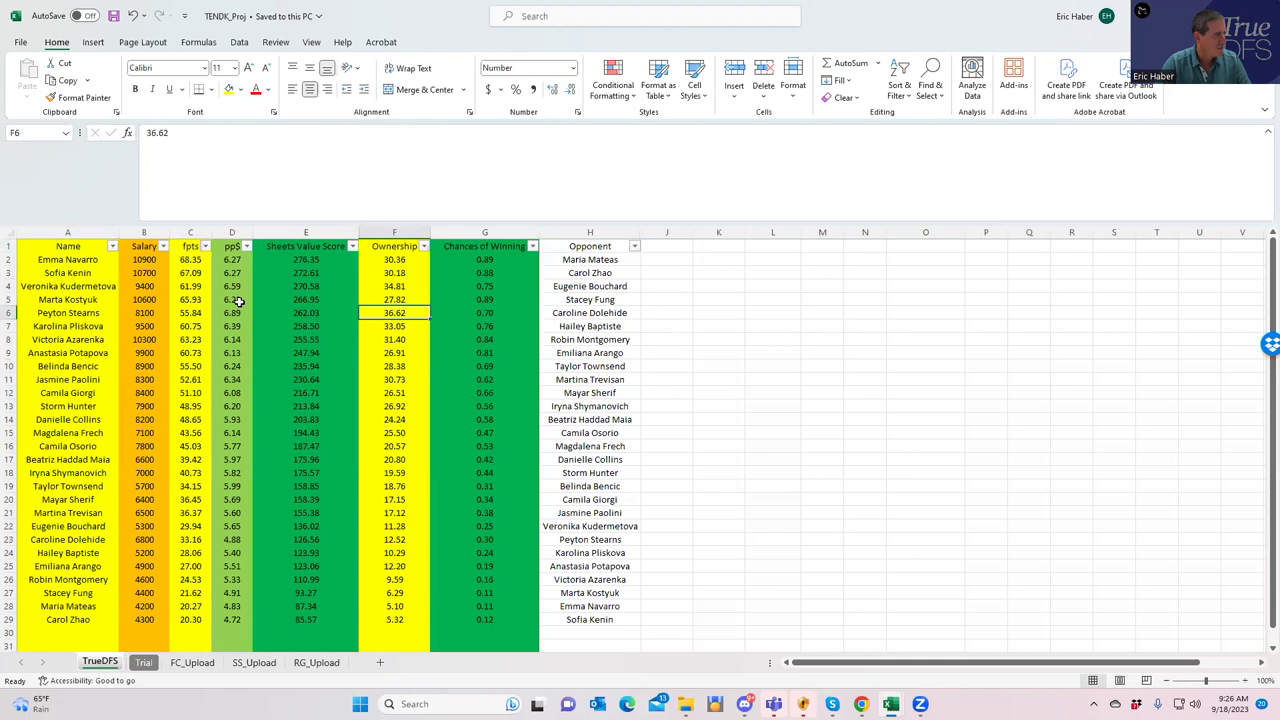
- Examine the Sheets Value Score of the highest-ranked players alongside their salary, fpts and Ownership values
click(146, 257)
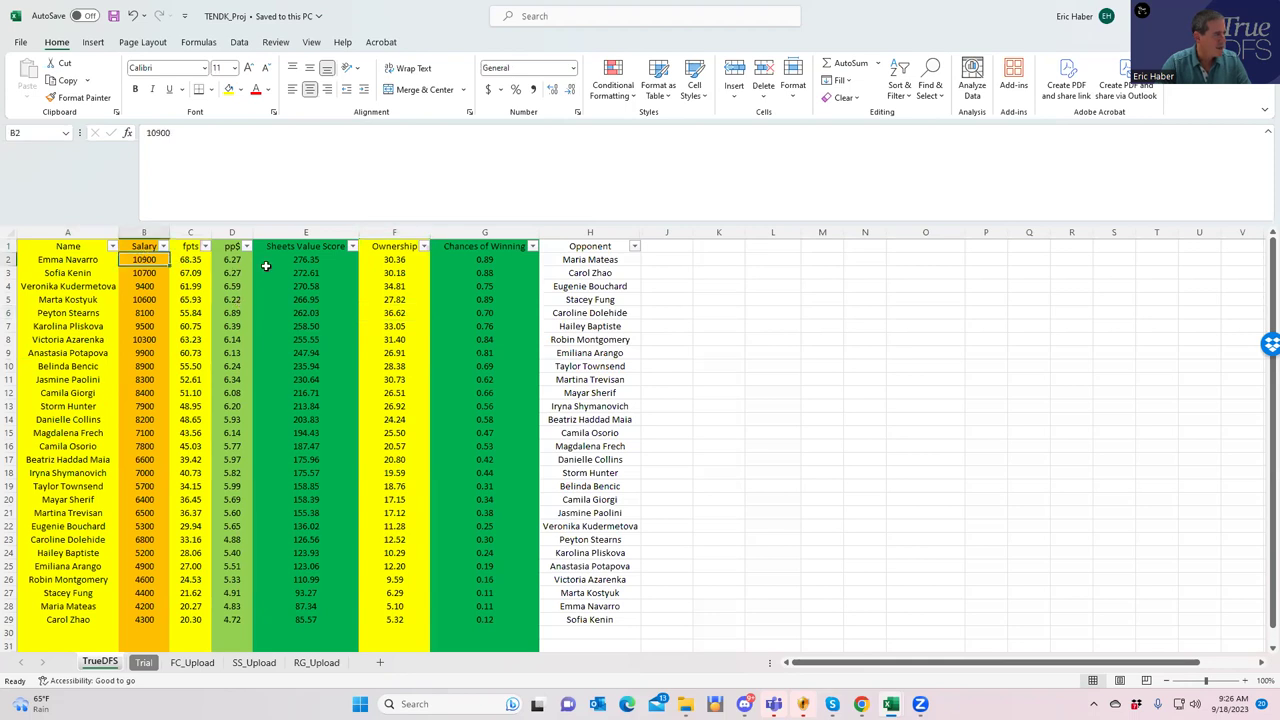
click(307, 261)
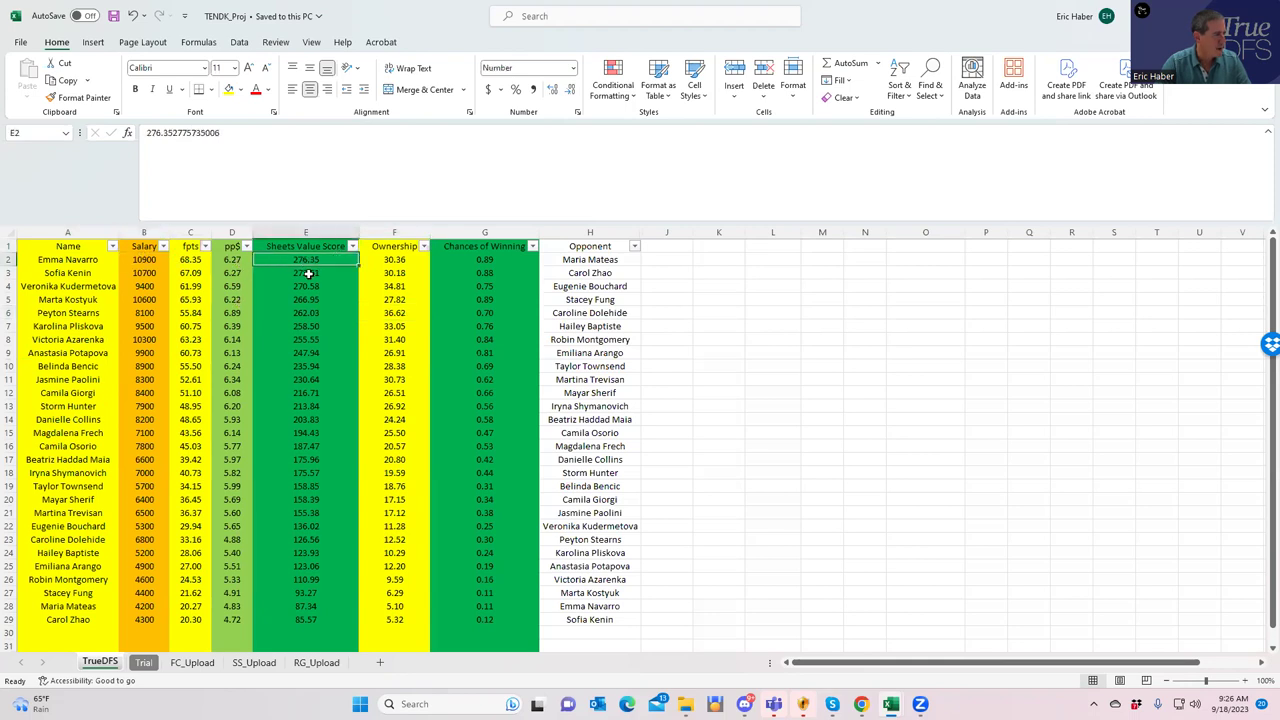
click(146, 262)
click(203, 260)
drag(391, 262, 393, 300)
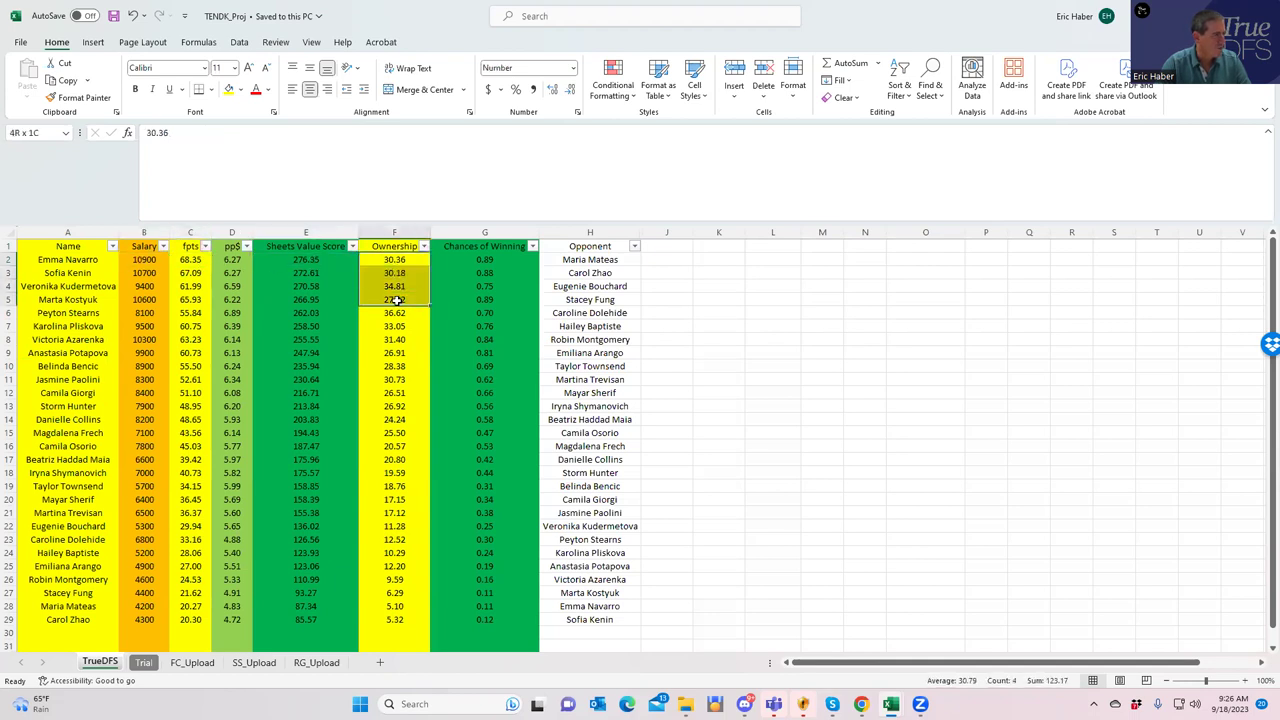
drag(300, 263, 313, 381)
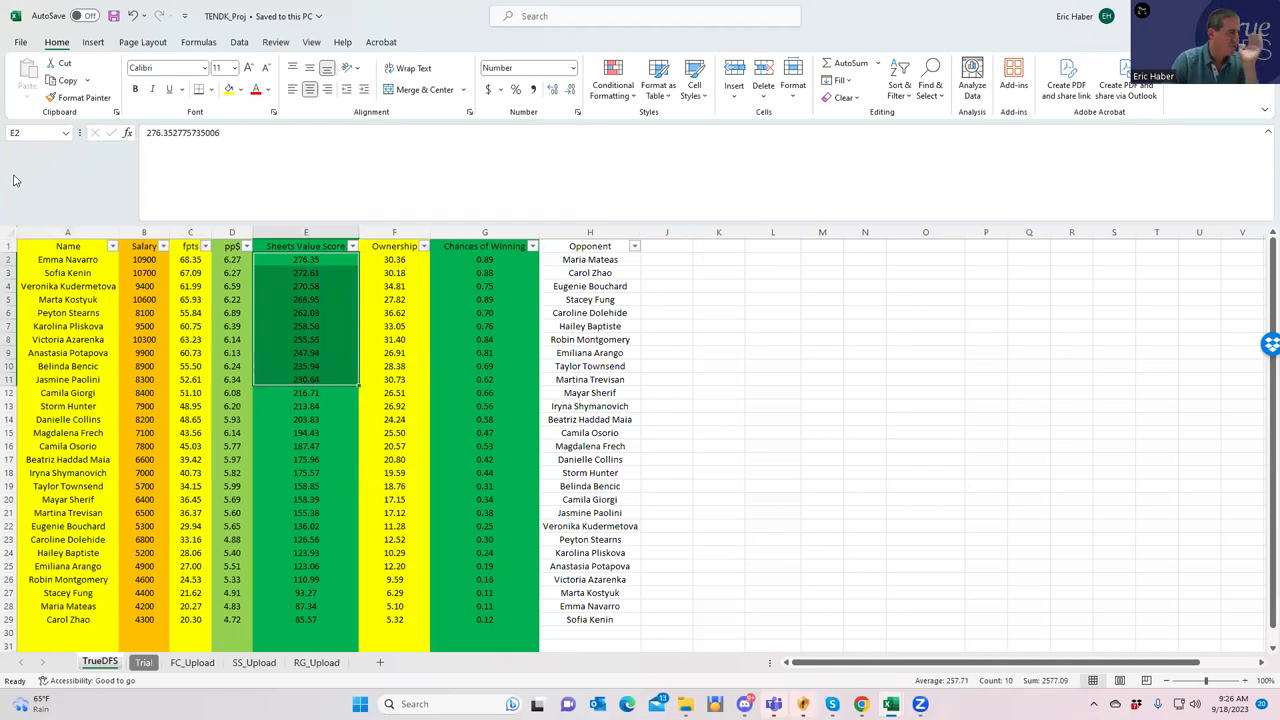
click(290, 313)
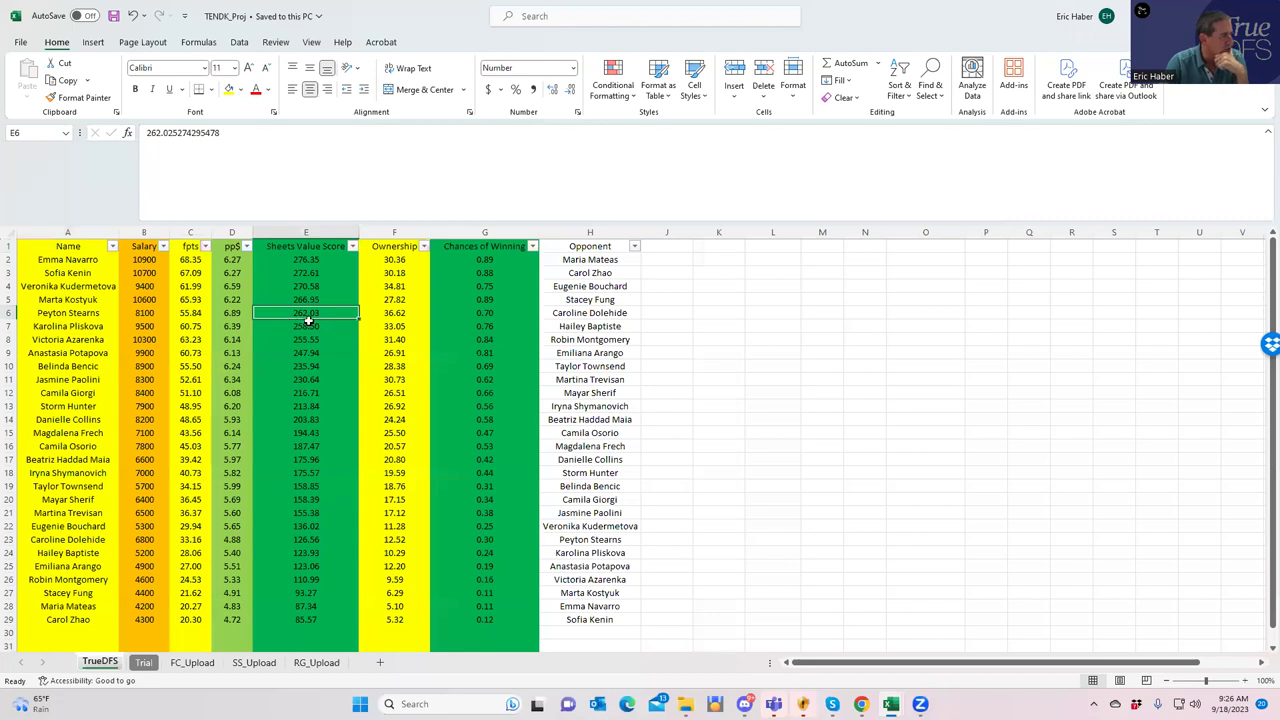
- Compare the salary and Sheets Value Score of the player in row 6 with the salary of the player in row 11
click(153, 379)
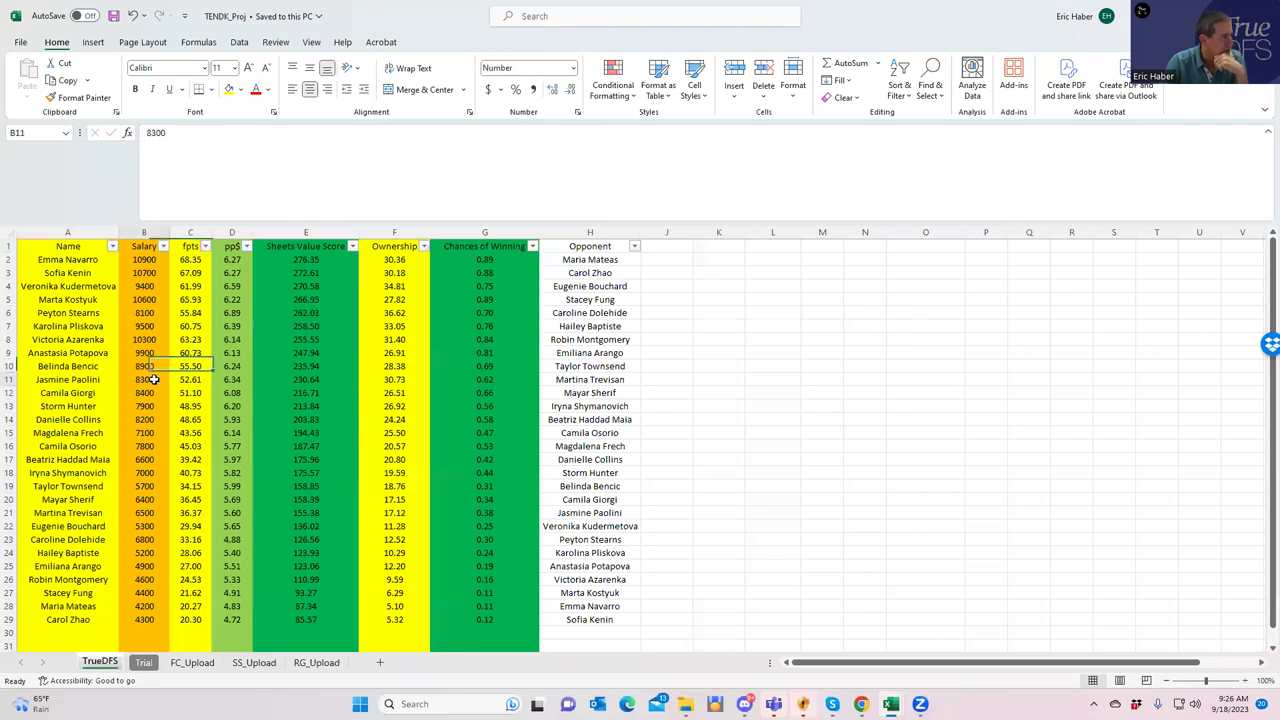
click(152, 315)
key(Right)
key(Right)
key(Right)
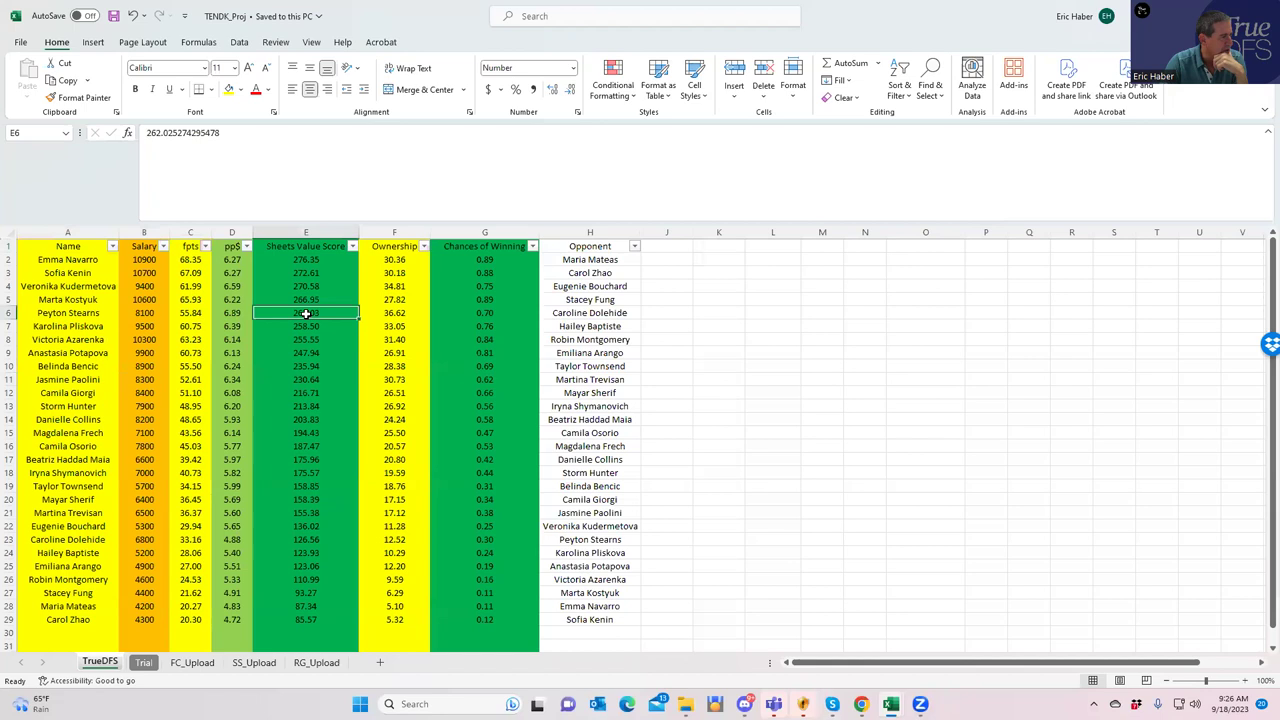
click(146, 310)
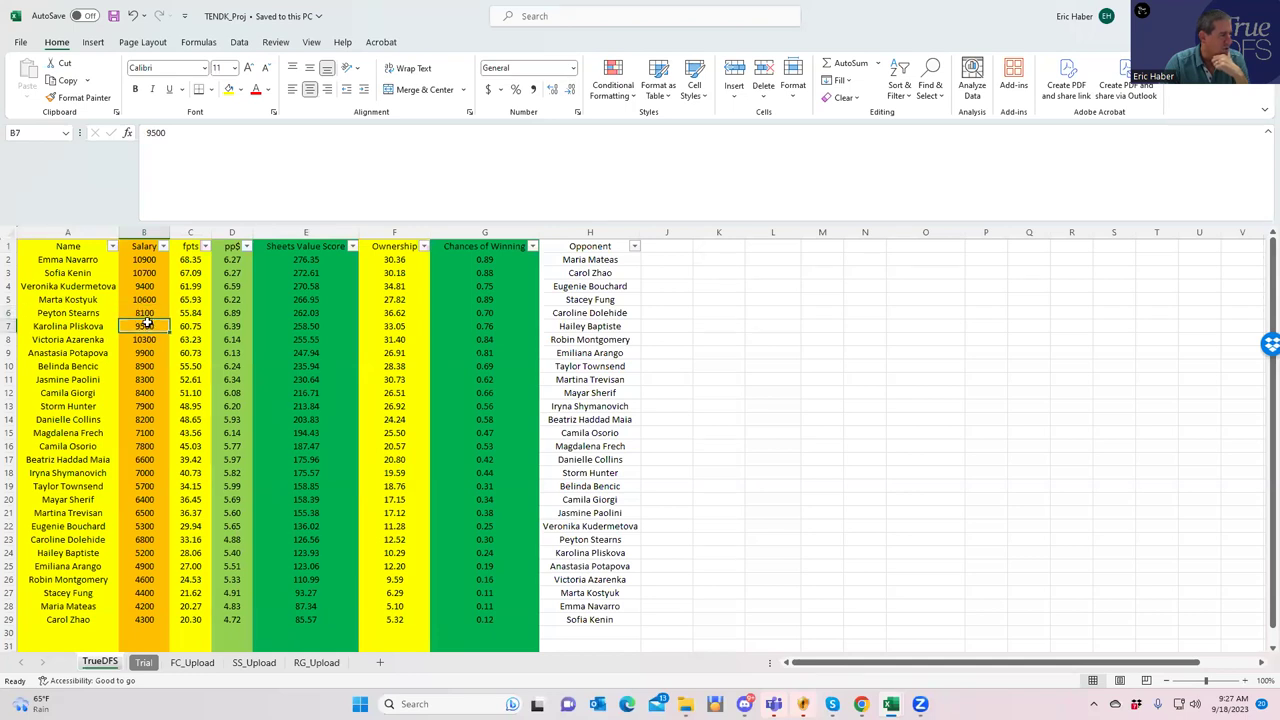
- Compare the Sheets Value Scores of the players in rows 2 to 7 and check the salaries in rows 6 and 10
click(302, 314)
click(303, 325)
click(290, 259)
click(312, 287)
click(302, 268)
click(299, 261)
click(301, 286)
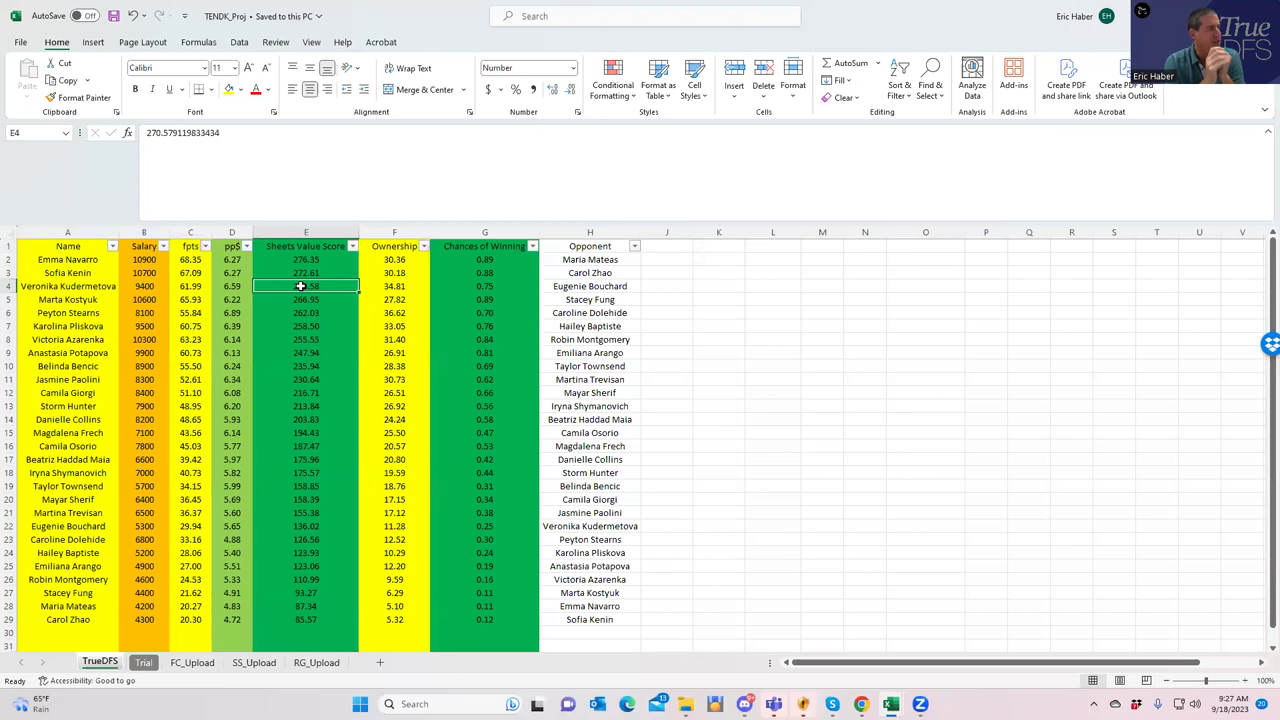
click(137, 314)
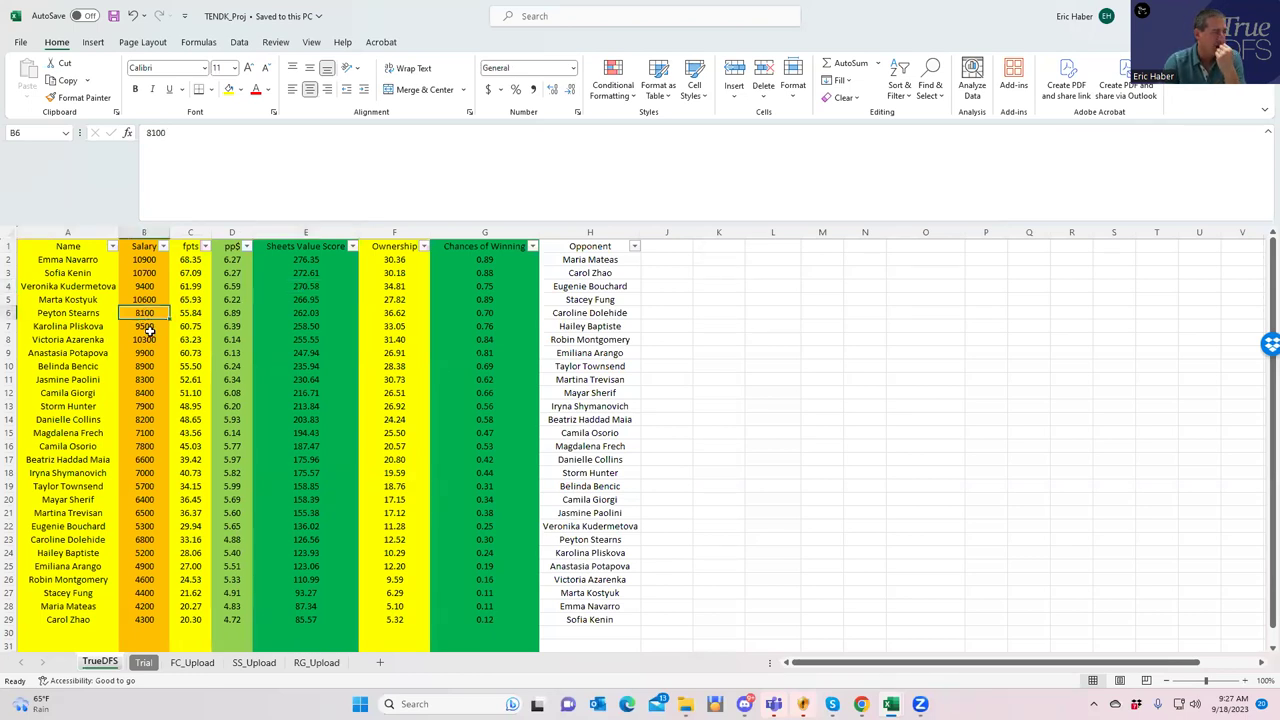
click(144, 364)
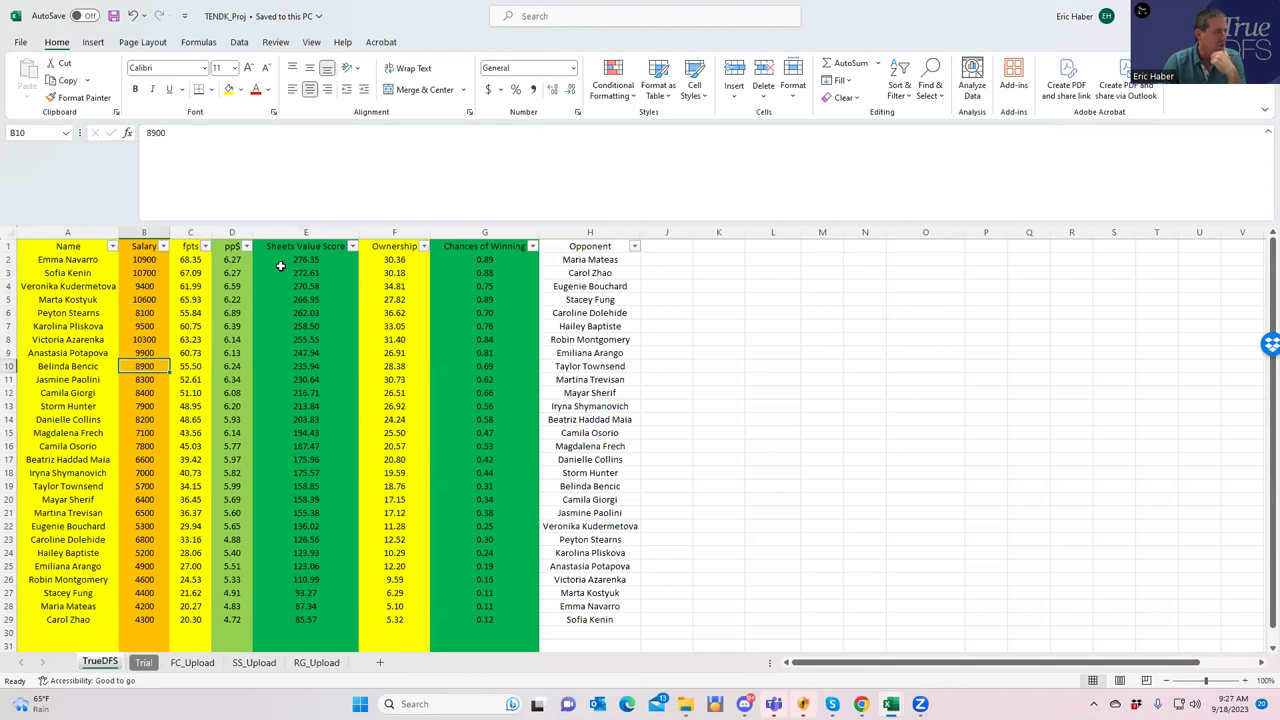
- Sort the player table by pp$ from largest to smallest and examine the salary and pp$ of the first-ranked player
click(247, 247)
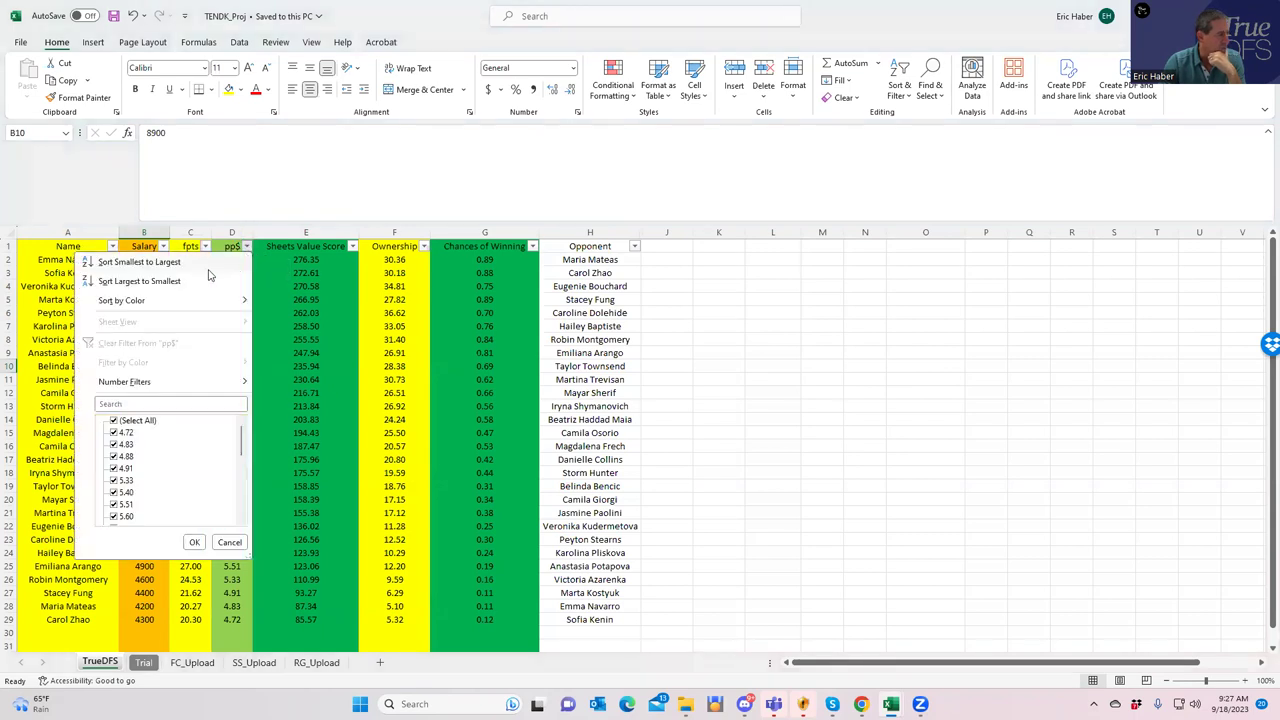
click(145, 278)
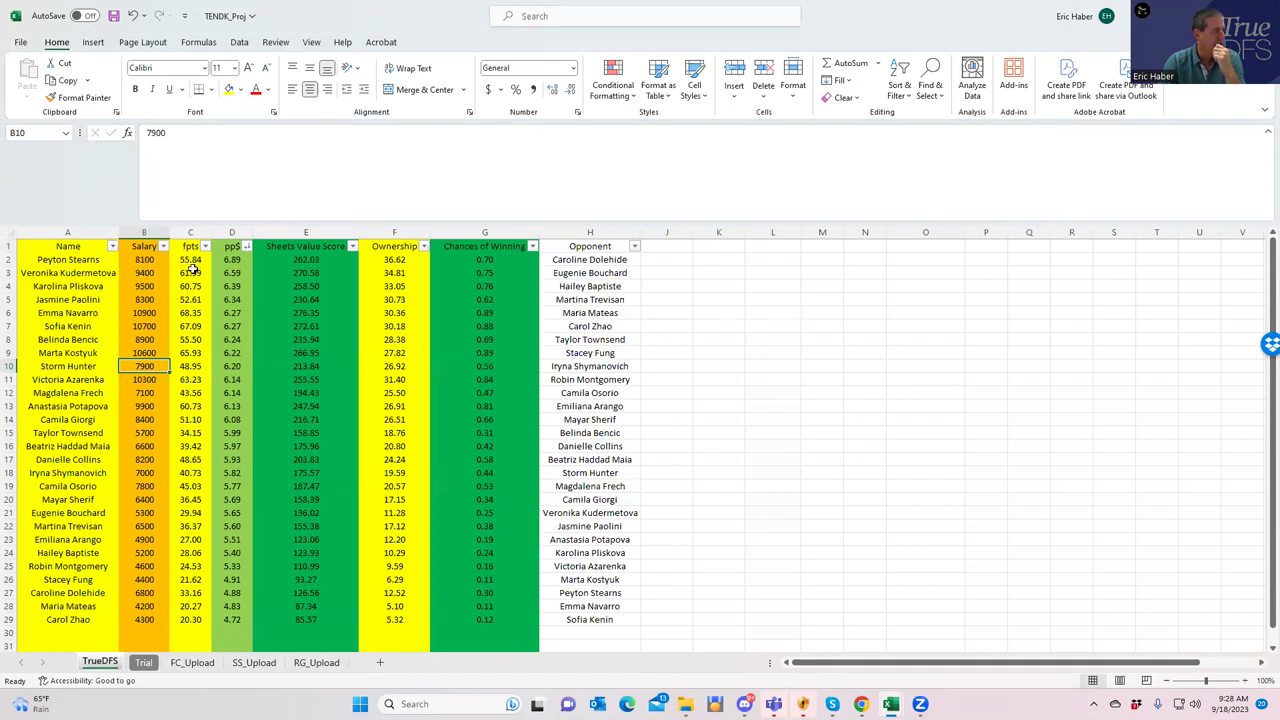
click(150, 272)
click(229, 260)
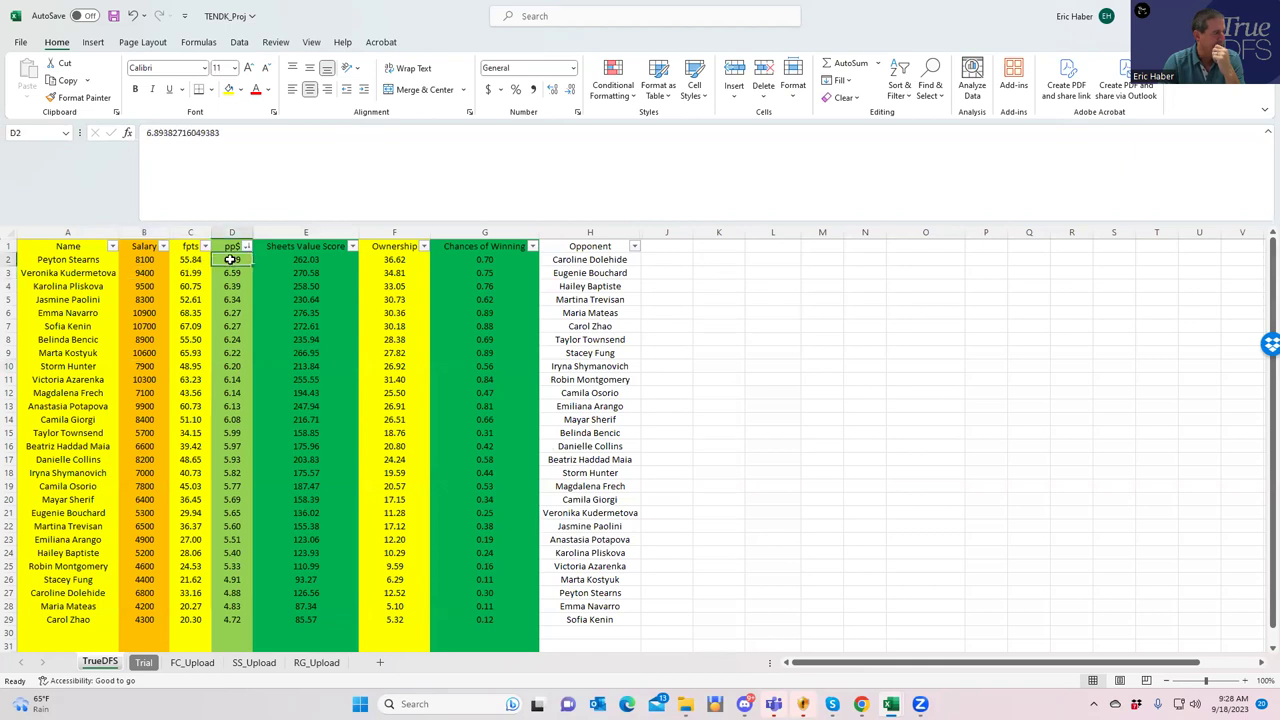
click(139, 258)
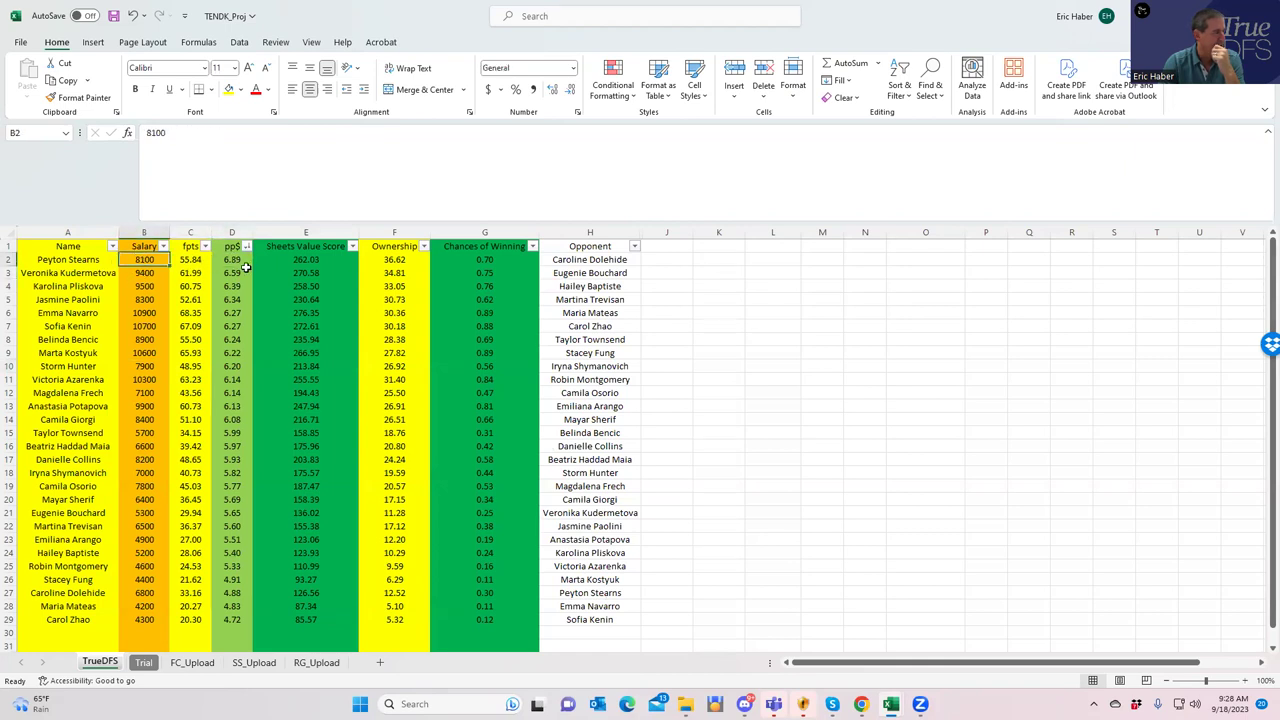
- Sort the player table by Sheets Value Score from largest to smallest
click(352, 252)
click(297, 260)
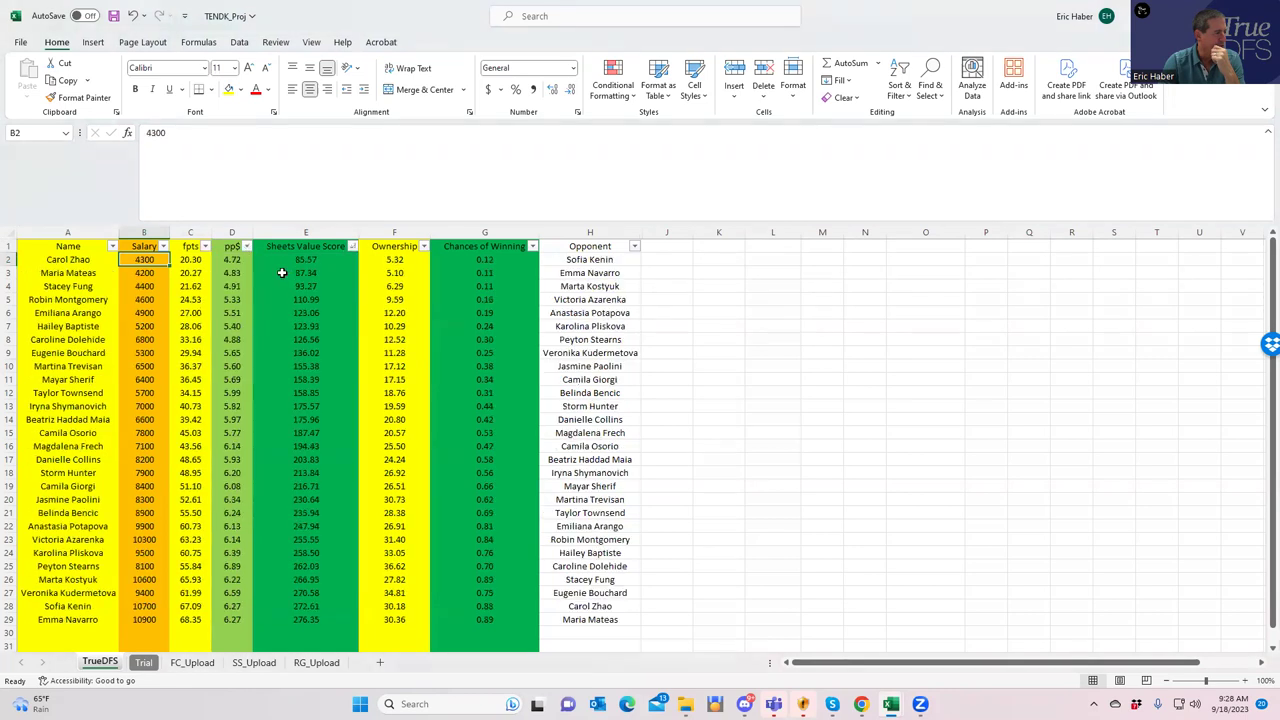
click(352, 246)
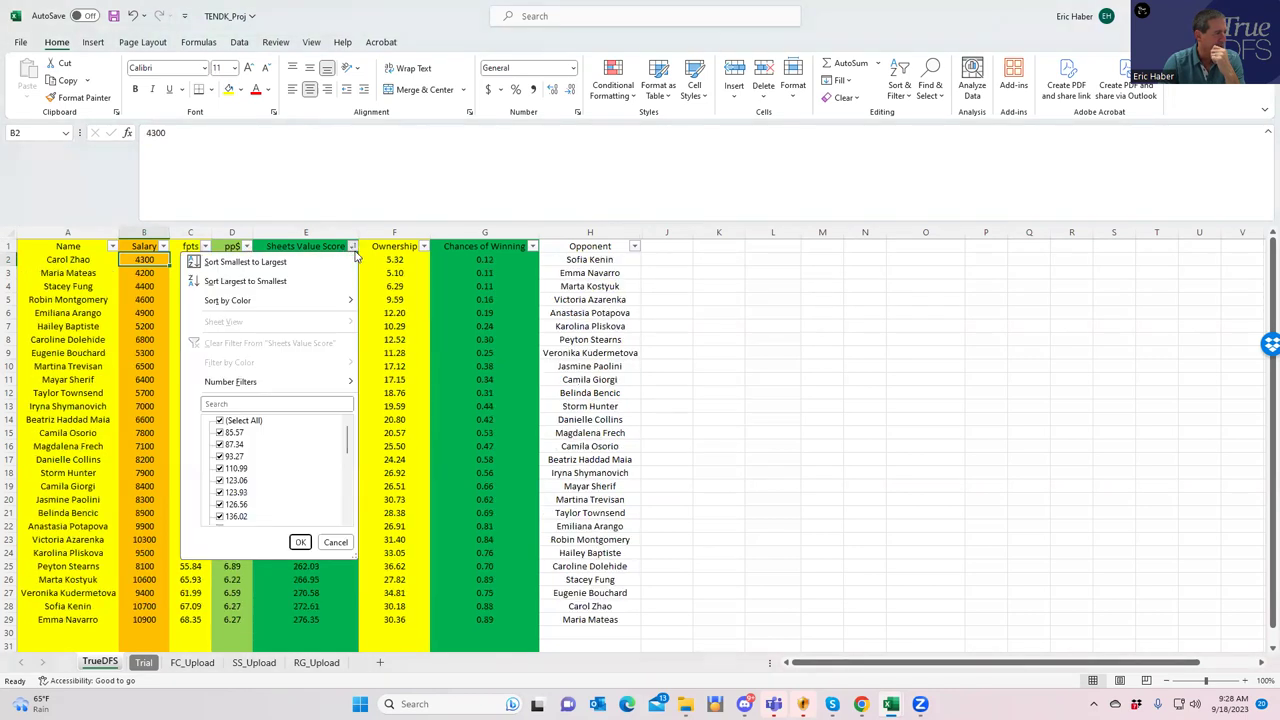
click(294, 280)
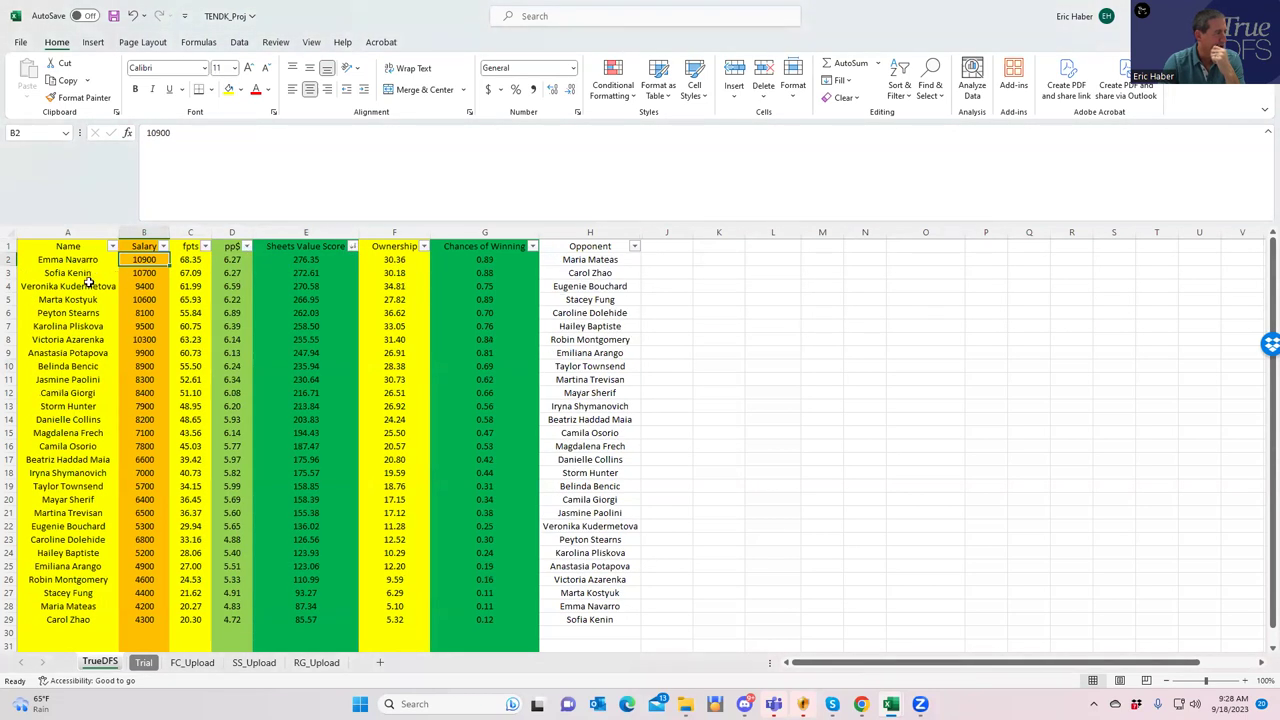
- Examine the salary and Ownership of the player in row 4 alongside the salary of the player in row 6
click(147, 313)
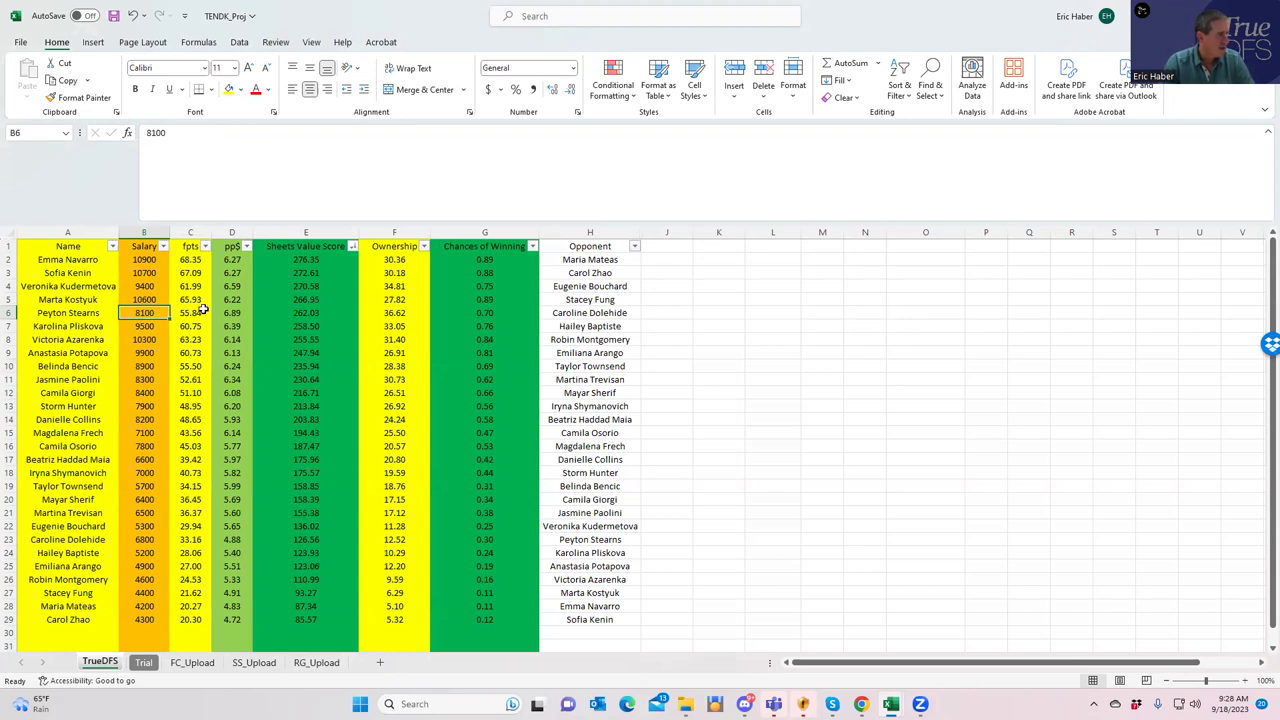
click(143, 285)
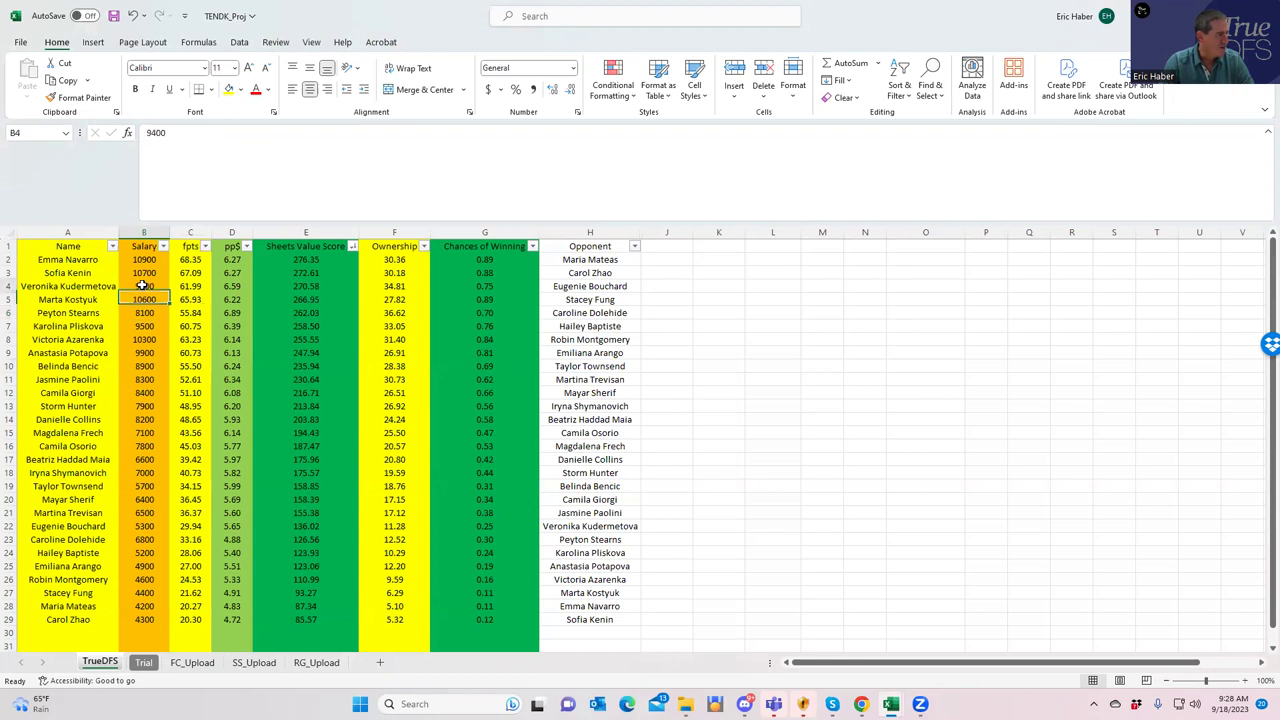
click(395, 286)
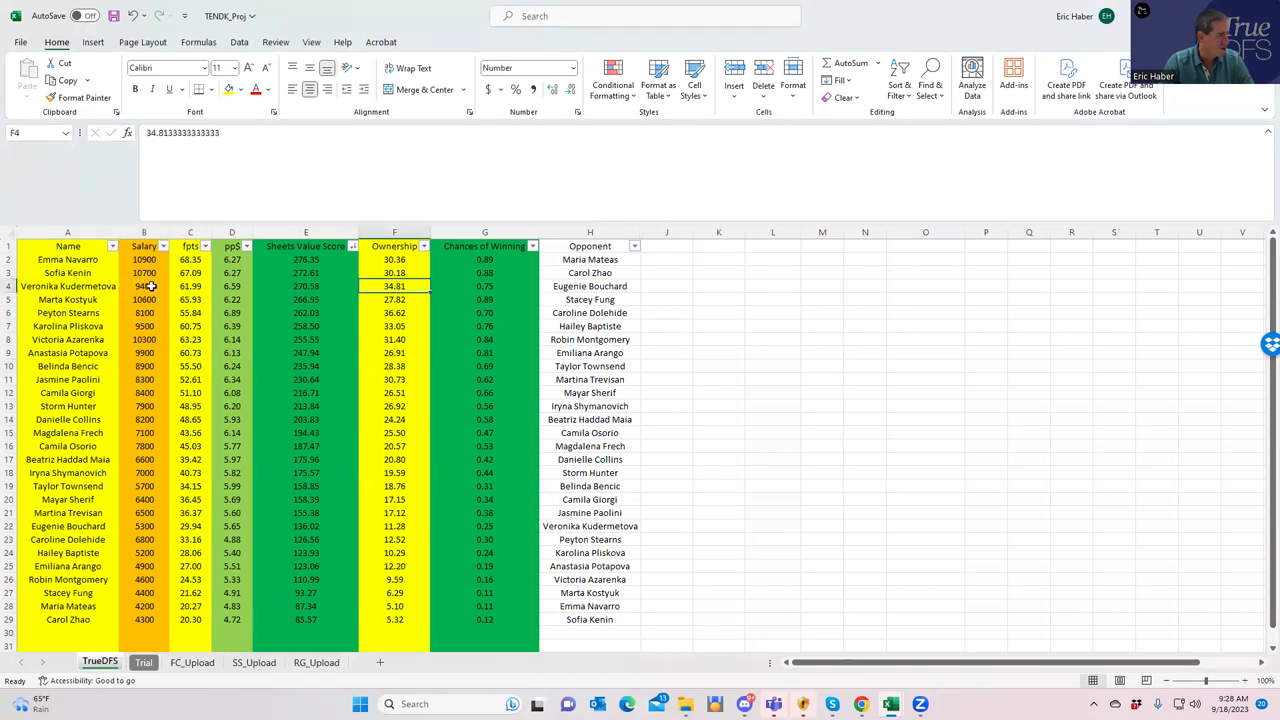
click(150, 286)
click(395, 286)
click(136, 287)
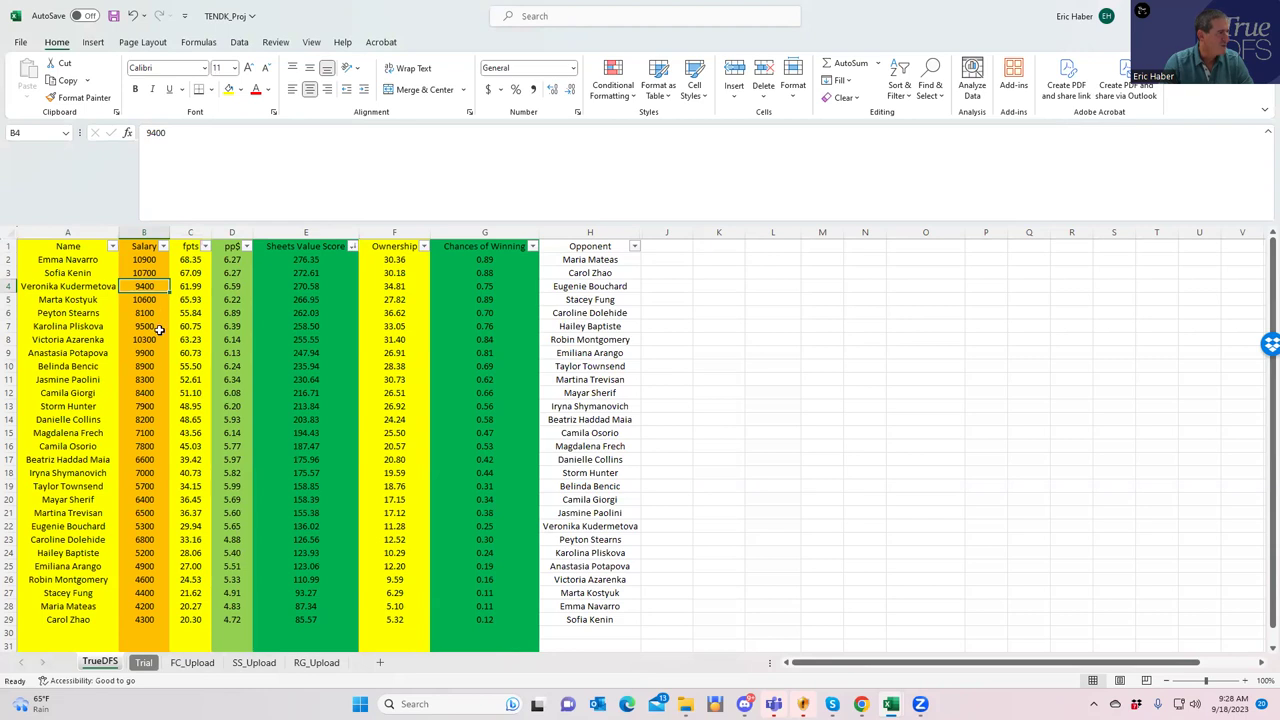
click(148, 313)
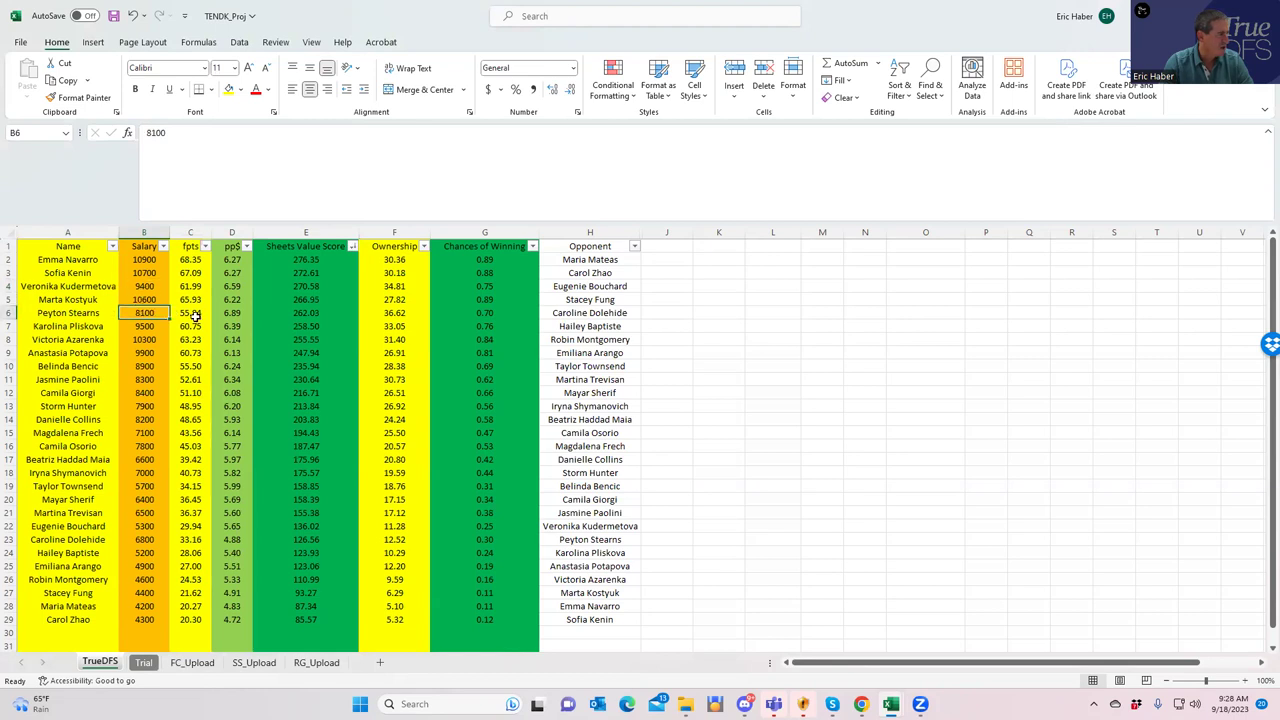
- Compare the salaries of the players in rows 10 to 13 and check the Sheets Value Score in row 13
click(152, 380)
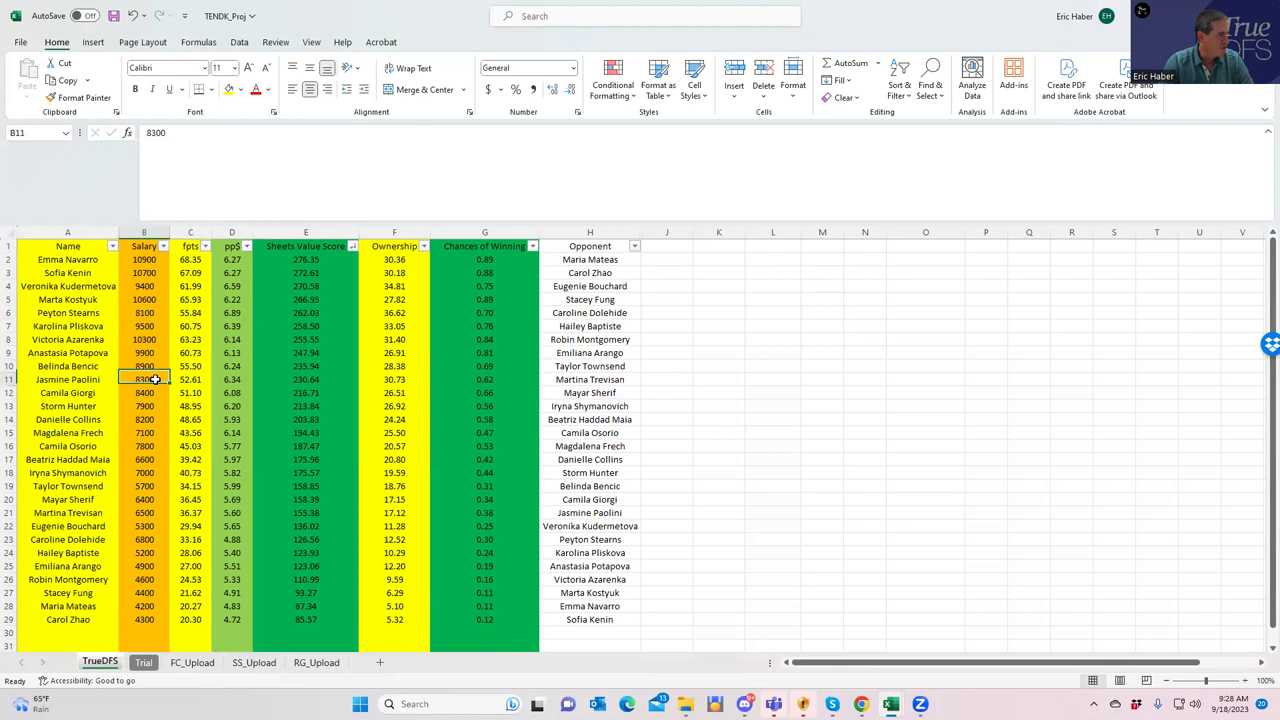
click(149, 393)
click(149, 380)
click(152, 394)
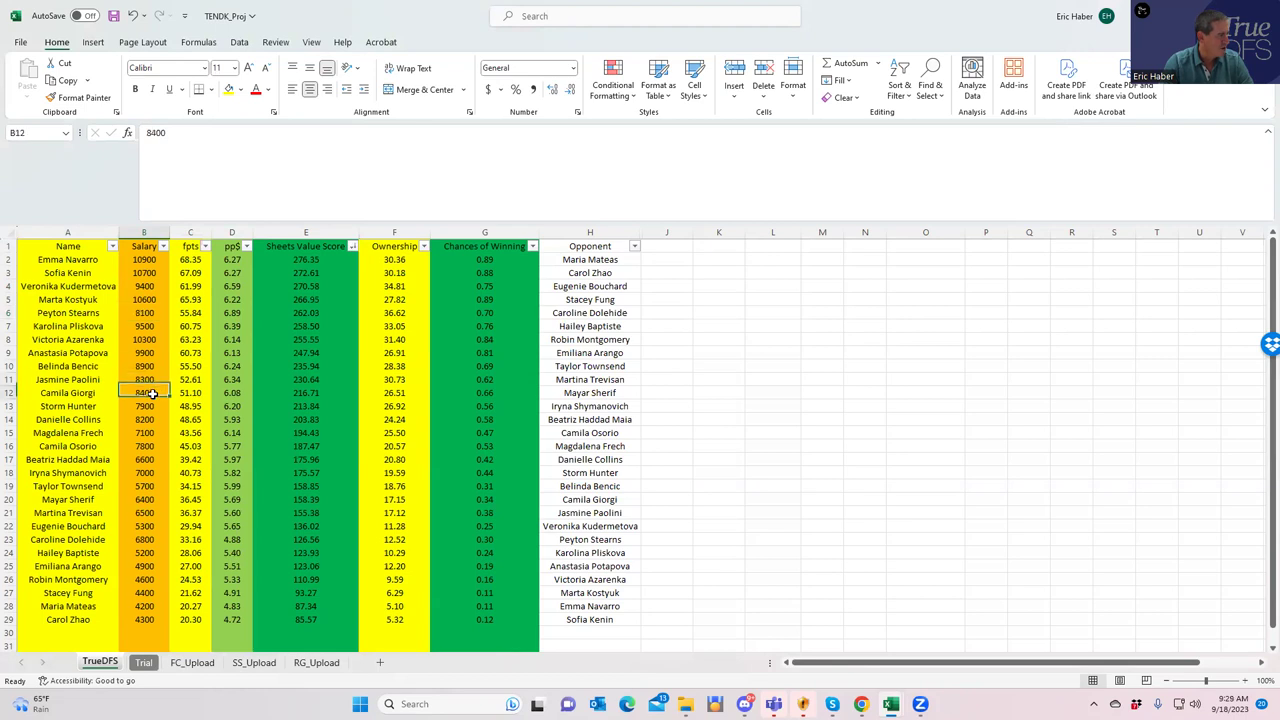
click(150, 408)
click(297, 404)
click(146, 366)
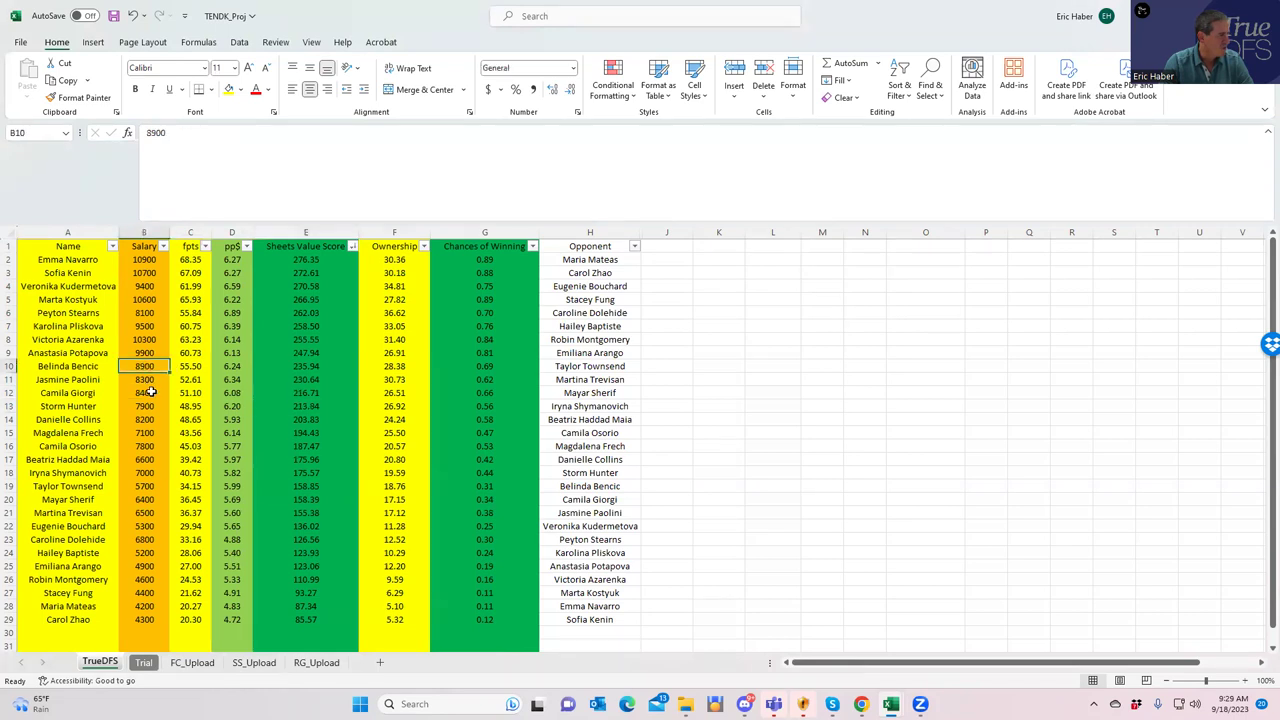
click(151, 405)
click(150, 367)
- Compare the Sheets Value Score, Ownership and salary of the $8,300 player in row 11 with those of the $8,400 player in row 12
click(306, 380)
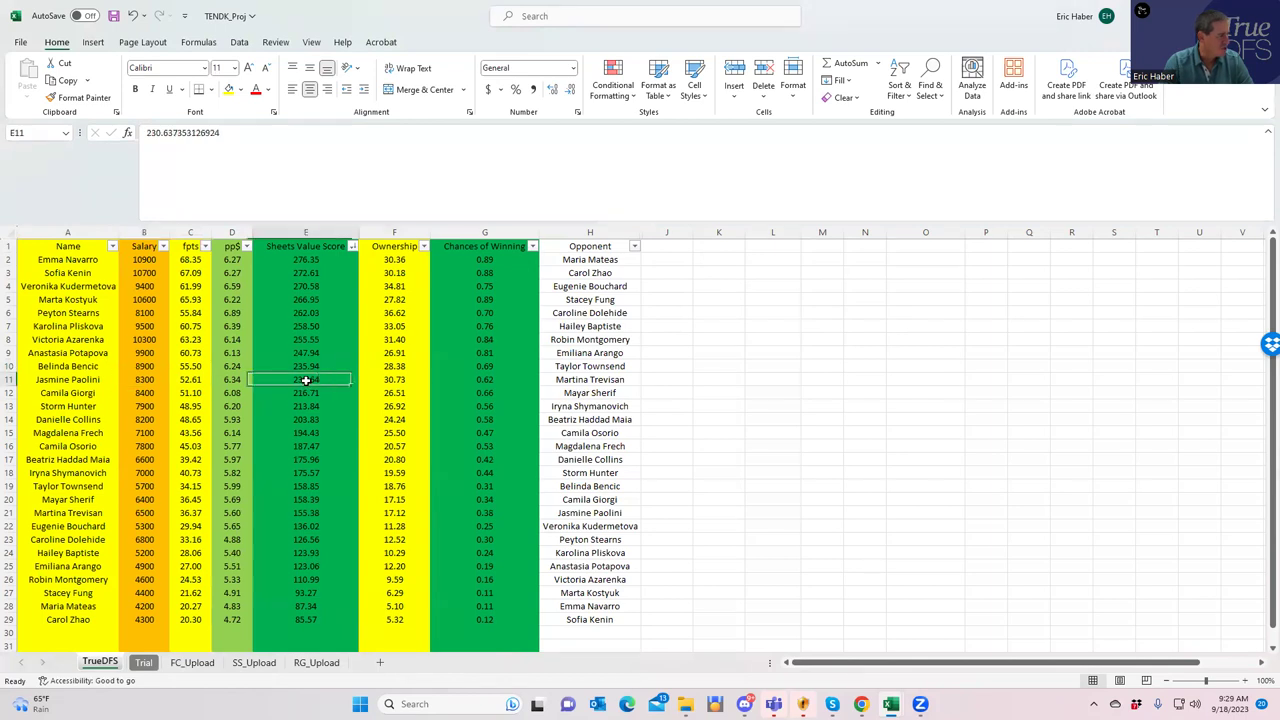
click(386, 380)
click(145, 380)
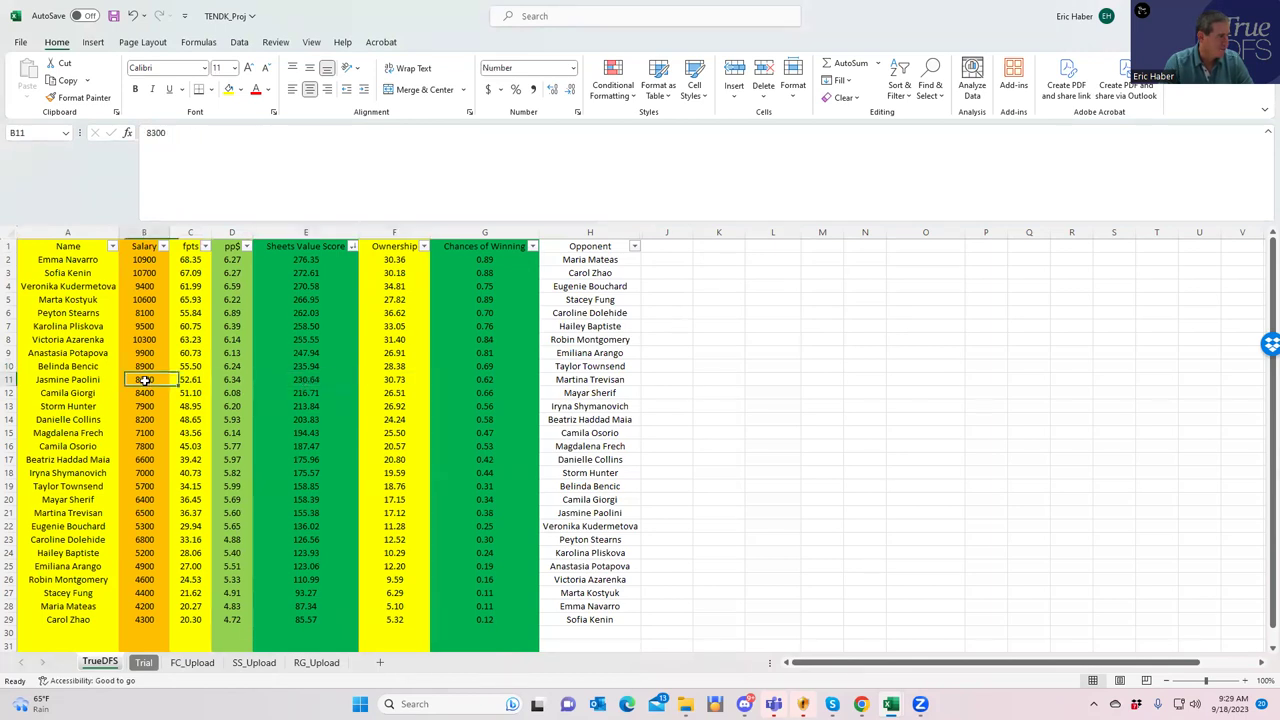
click(298, 394)
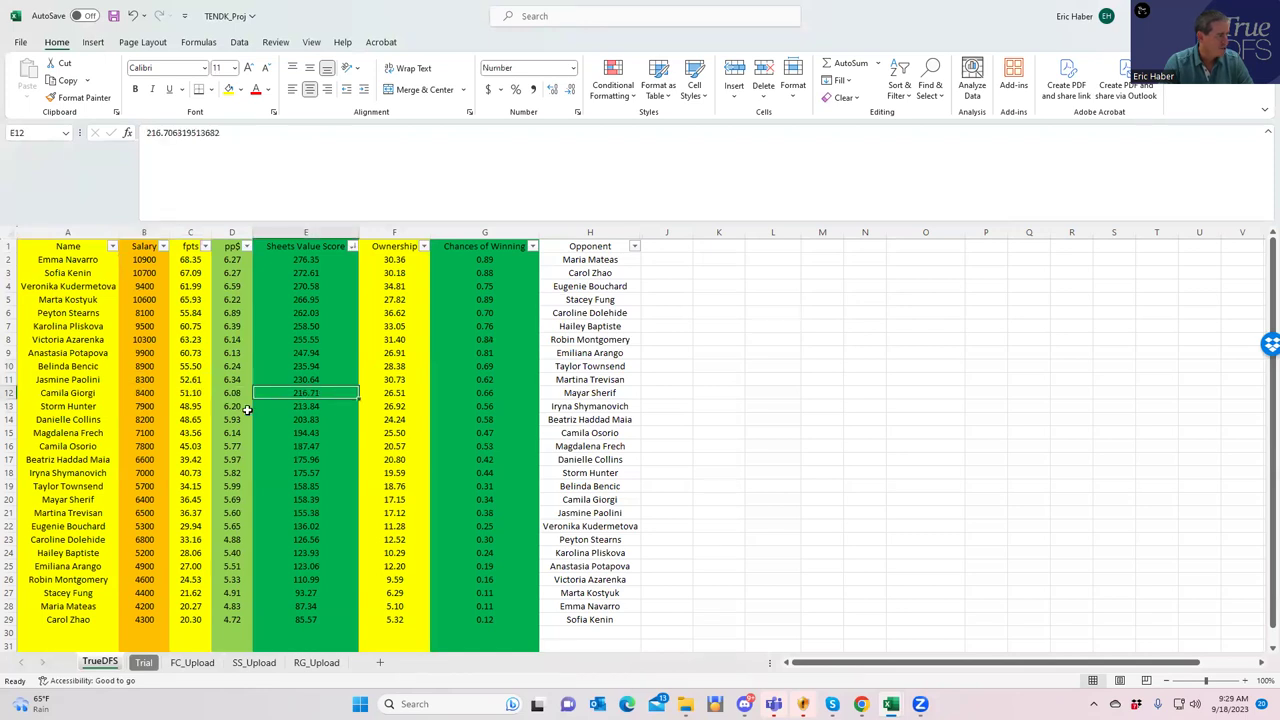
click(376, 392)
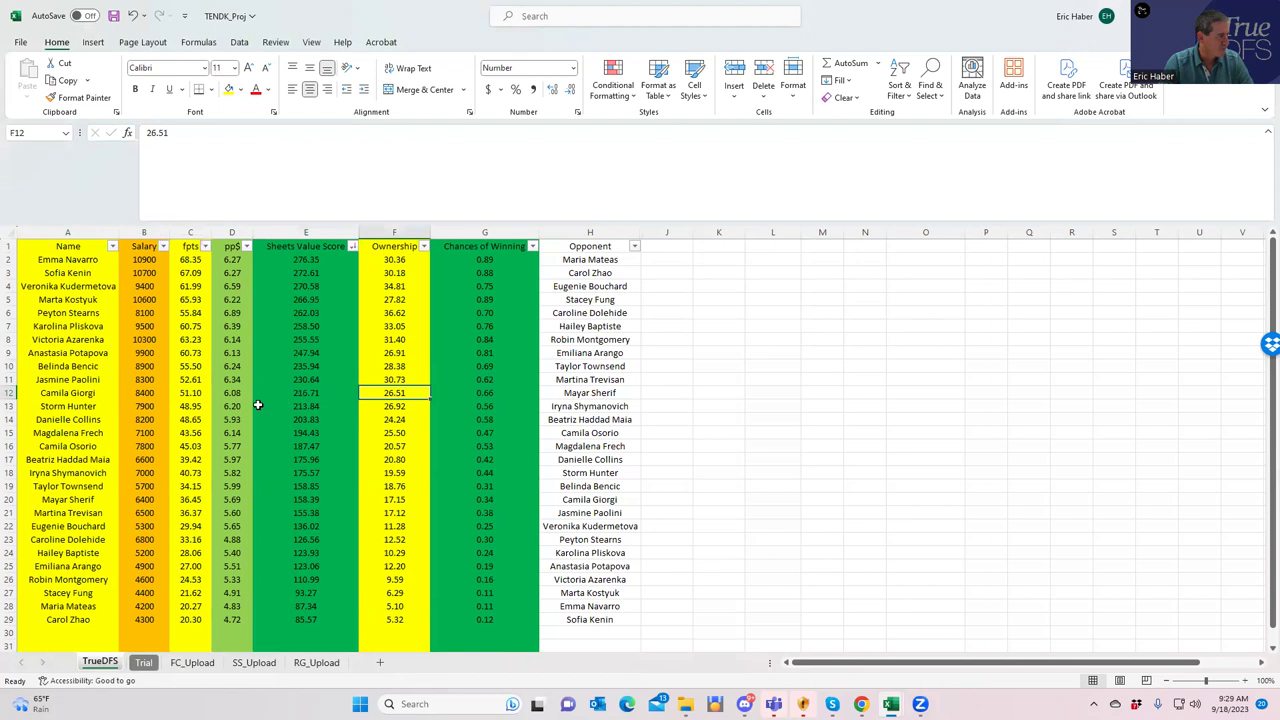
click(143, 381)
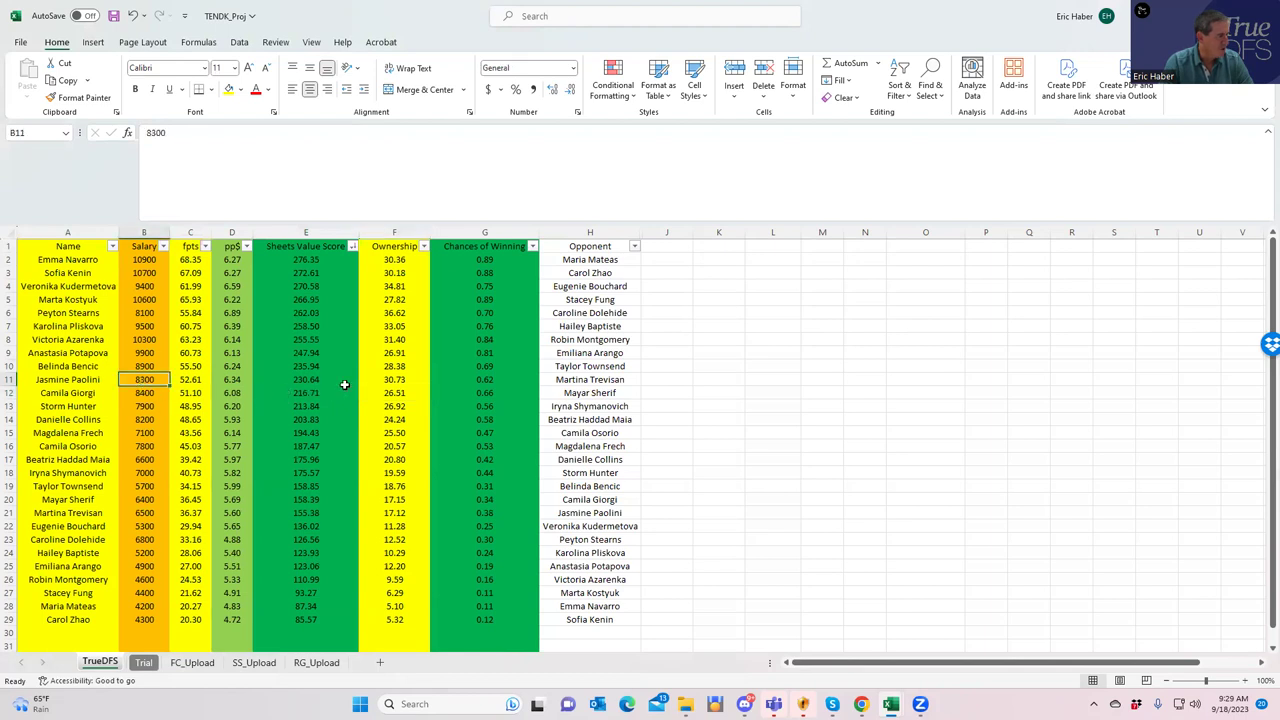
click(390, 379)
click(391, 391)
click(156, 389)
click(146, 379)
click(305, 380)
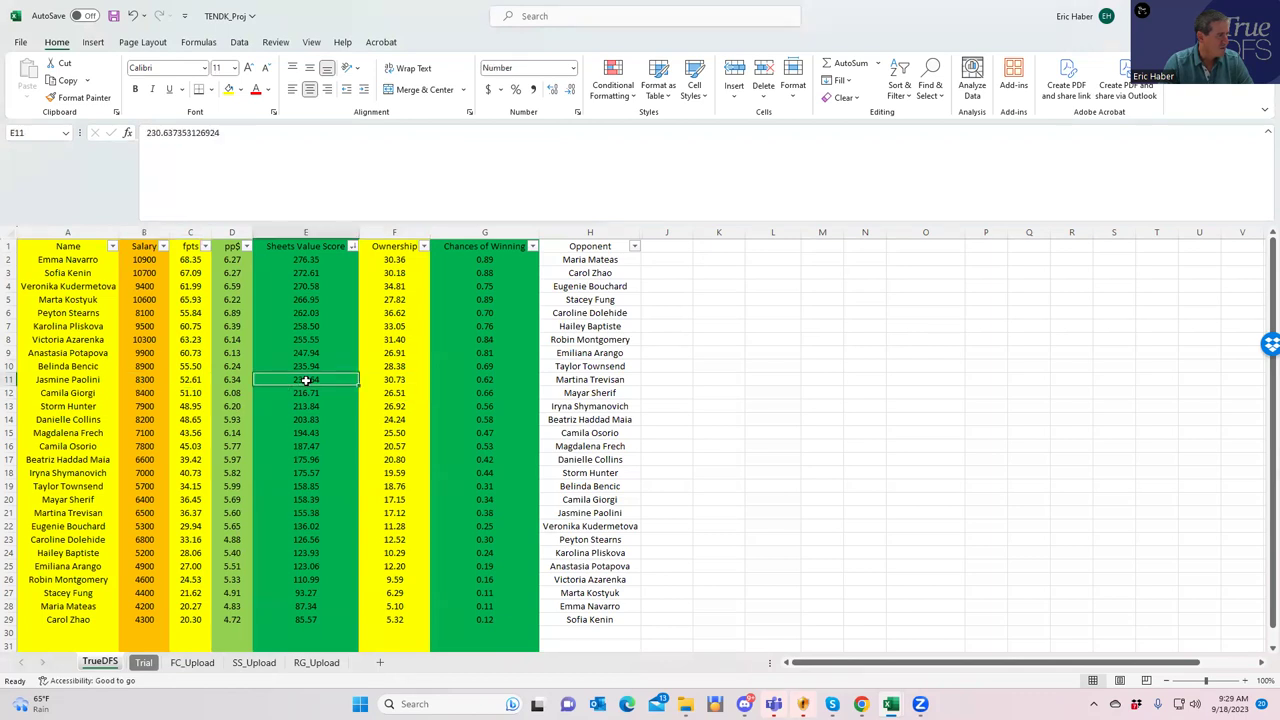
click(391, 392)
click(391, 380)
click(392, 388)
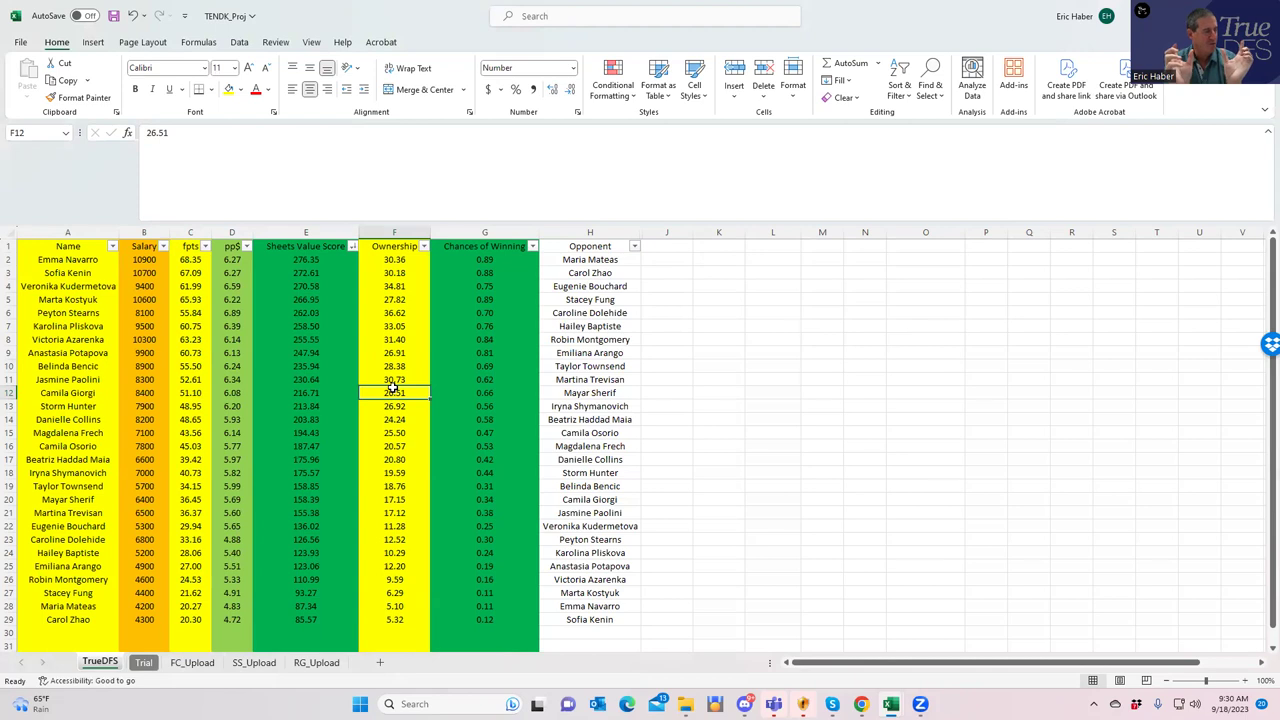
- Examine the salary, fpts and pp$ of the player in row 6
click(146, 312)
click(191, 313)
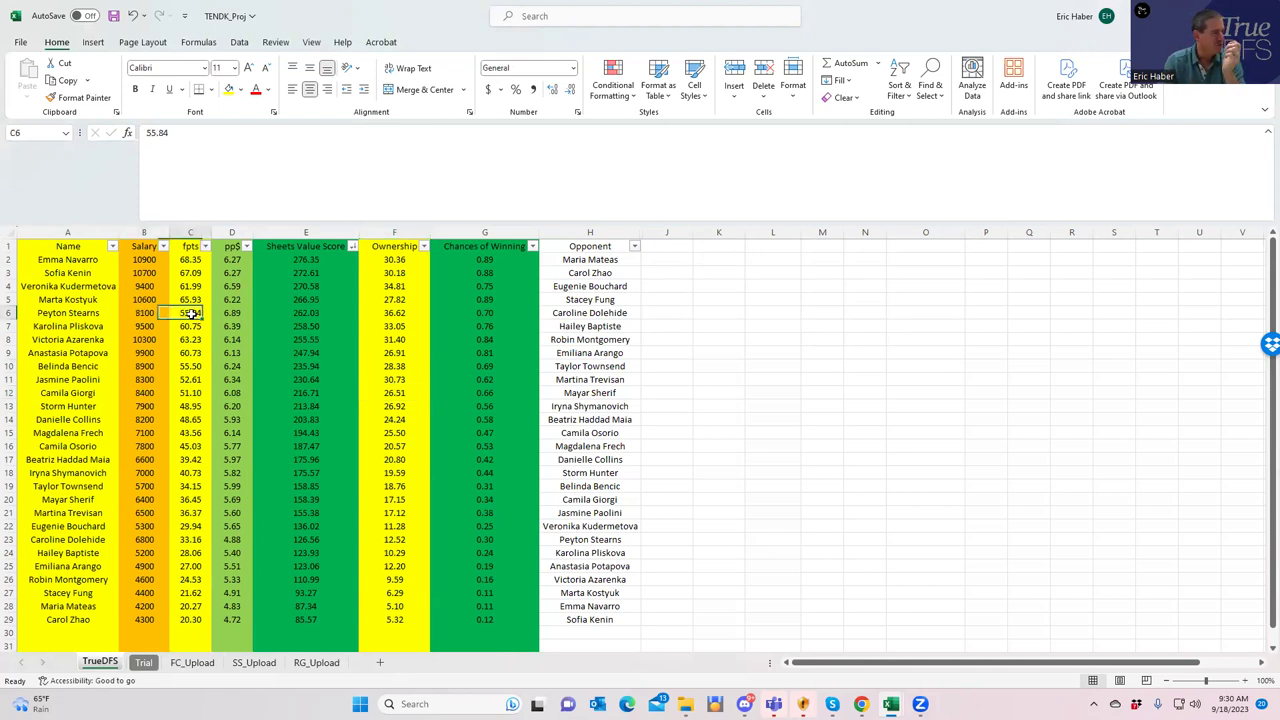
click(233, 313)
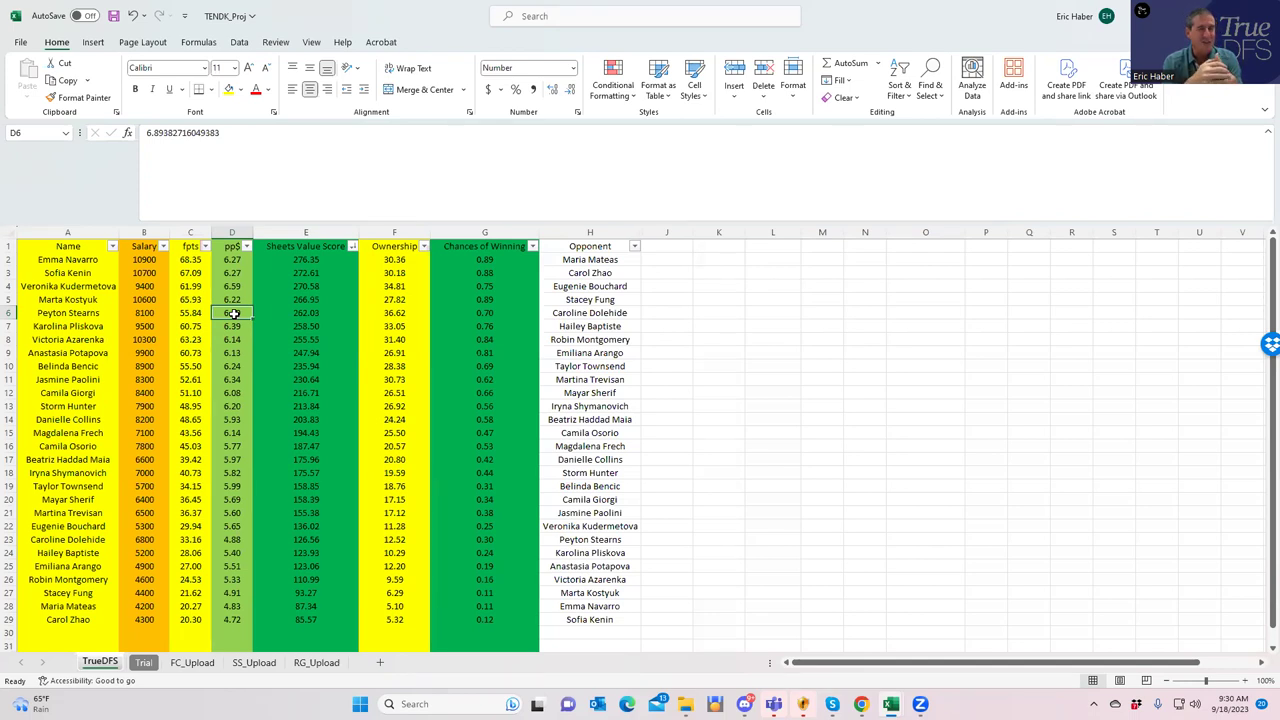
click(144, 312)
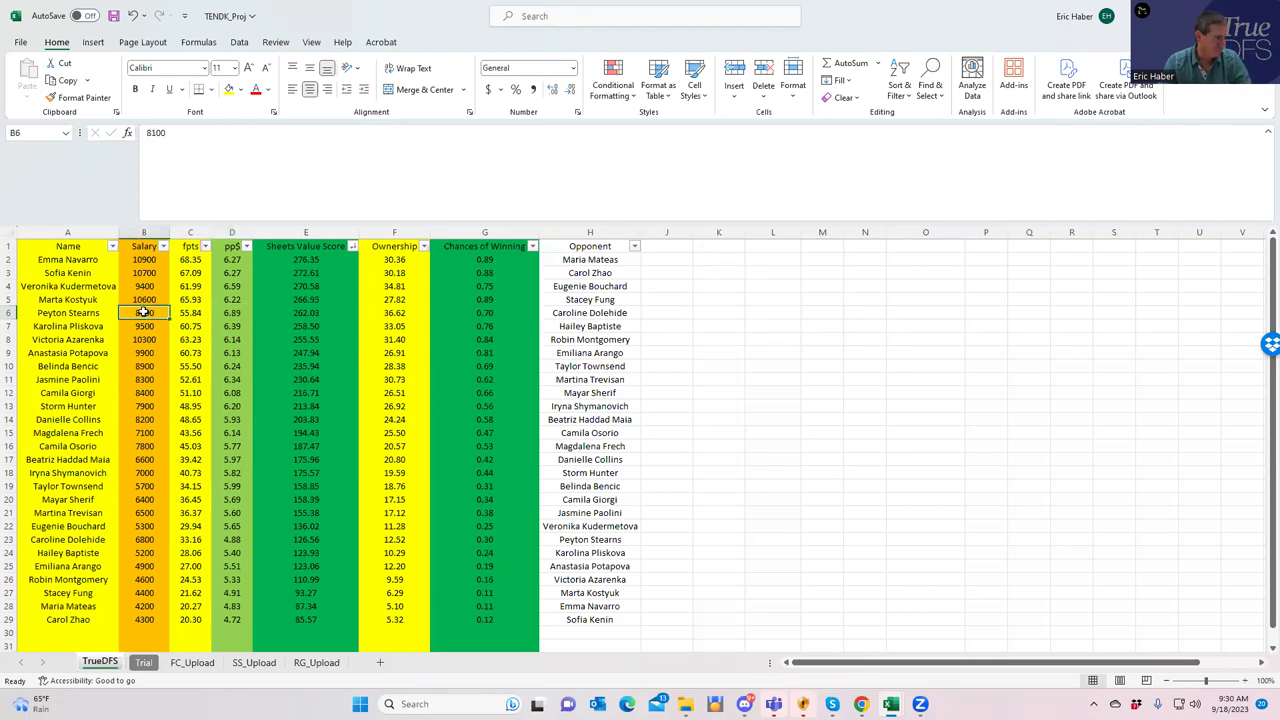
key(Left)
click(138, 315)
- Identify the row 6 player's opponent and examine that opponent's salary, Sheets Value Score and Ownership in row 23
click(616, 314)
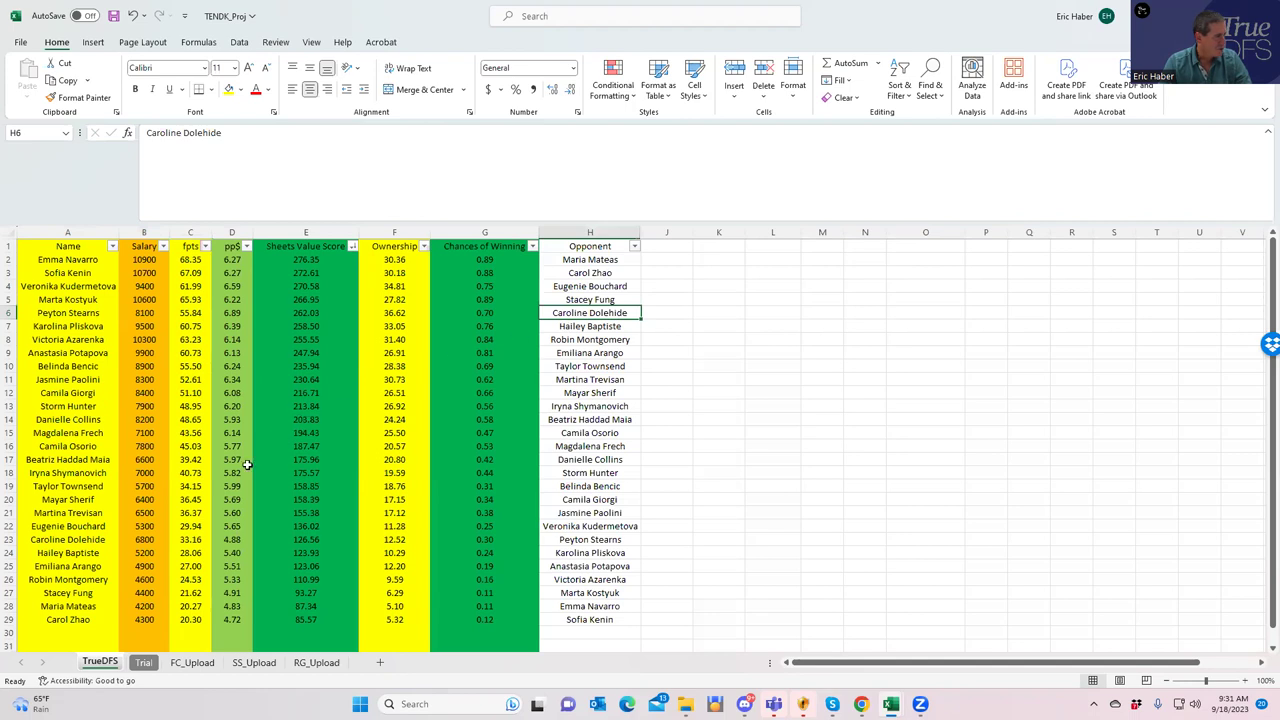
click(141, 541)
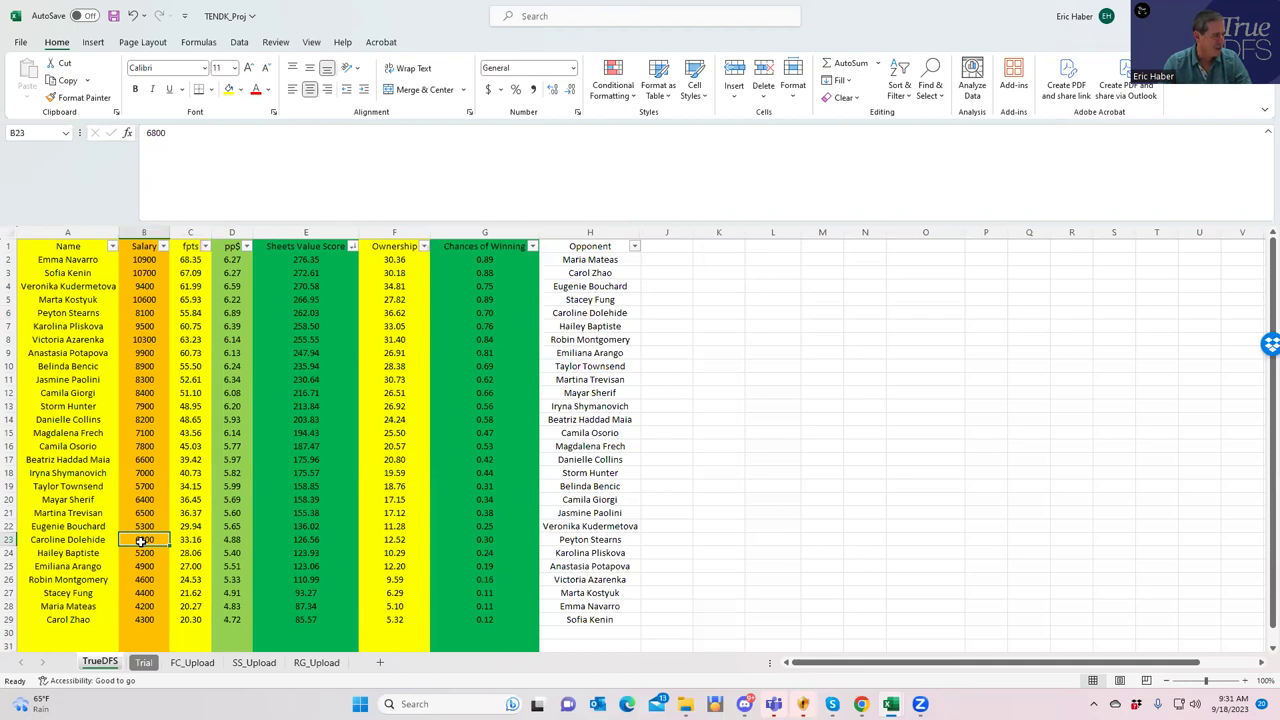
click(307, 540)
click(145, 539)
click(395, 541)
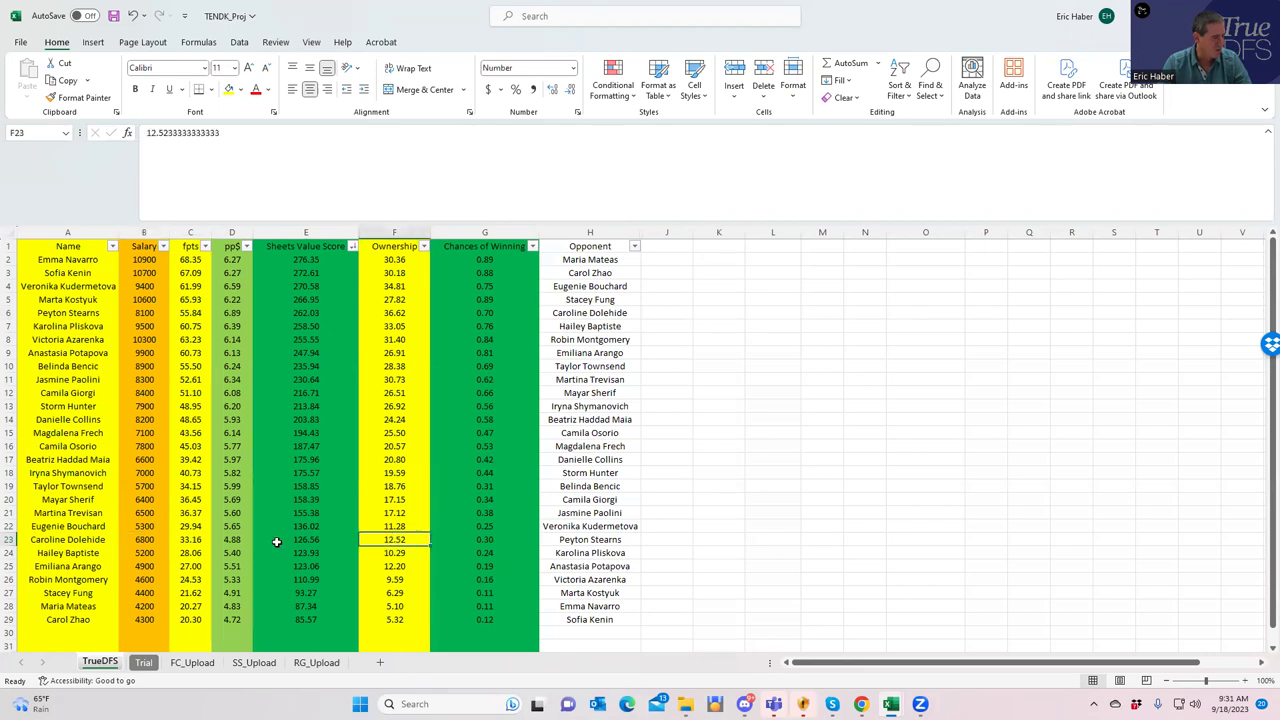
click(125, 540)
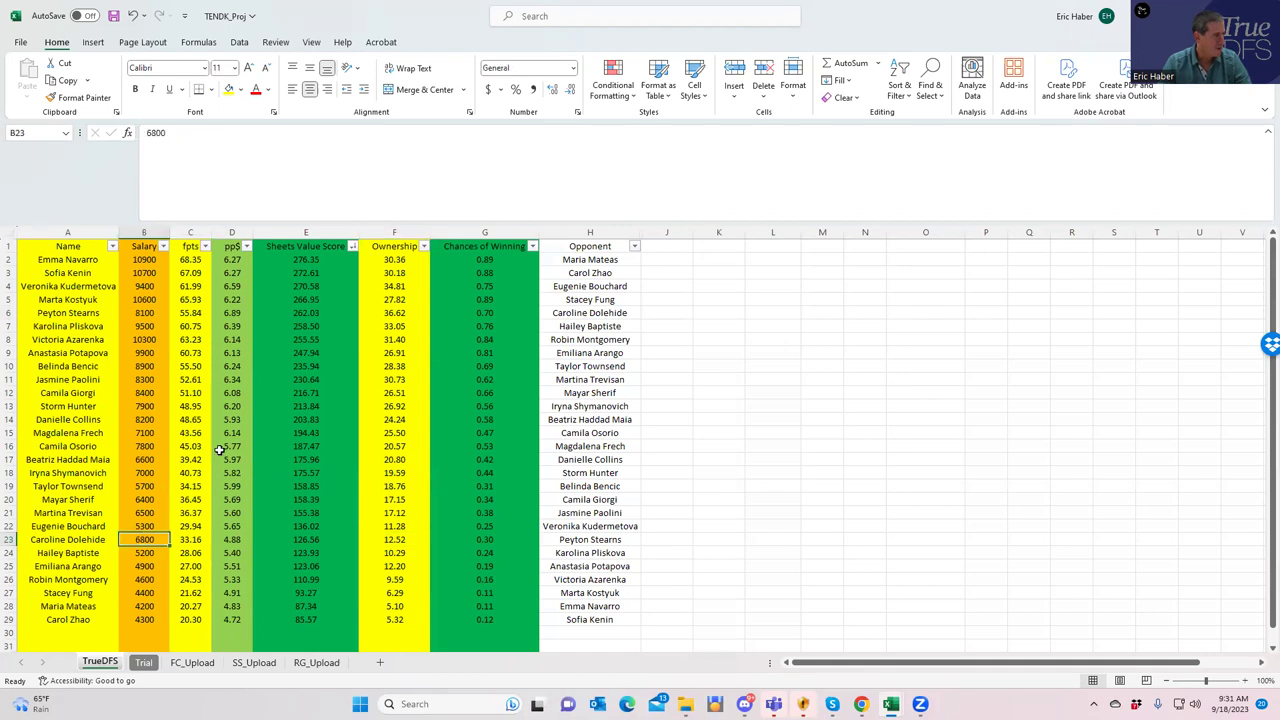
- Check the salary of the player in row 4, identify the opponent, and check that opponent's salary in row 22
click(145, 286)
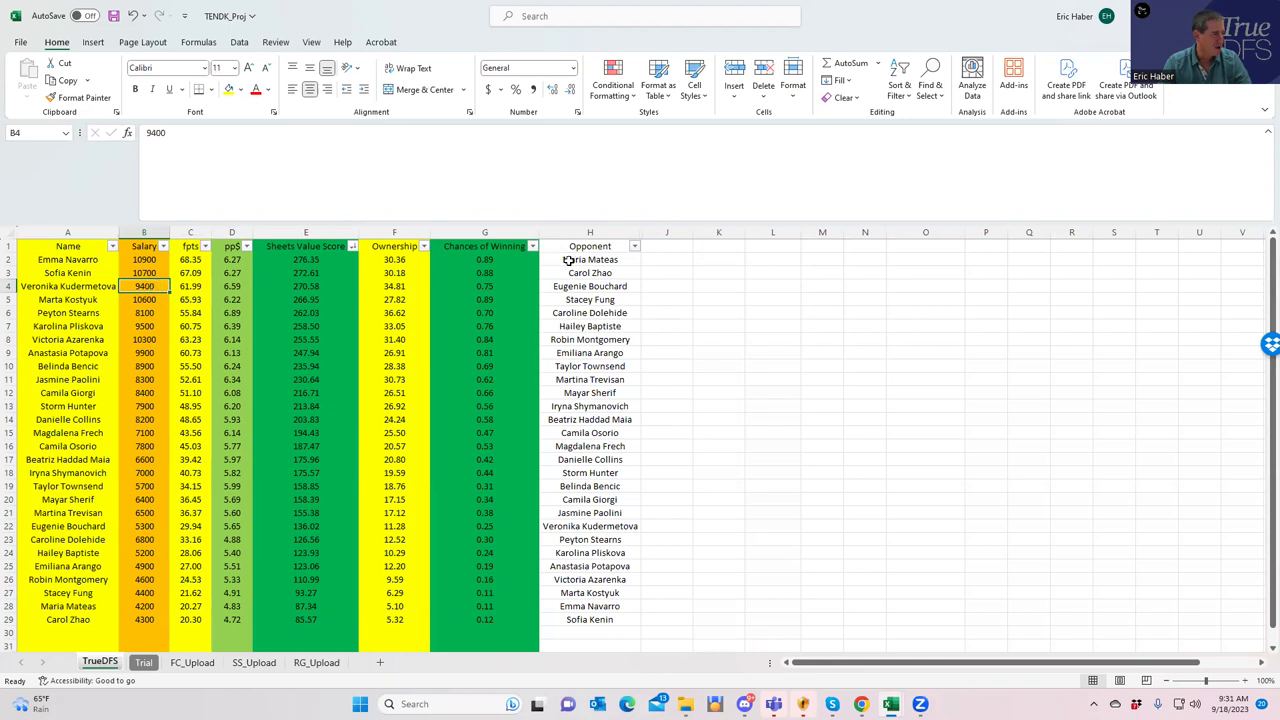
click(584, 289)
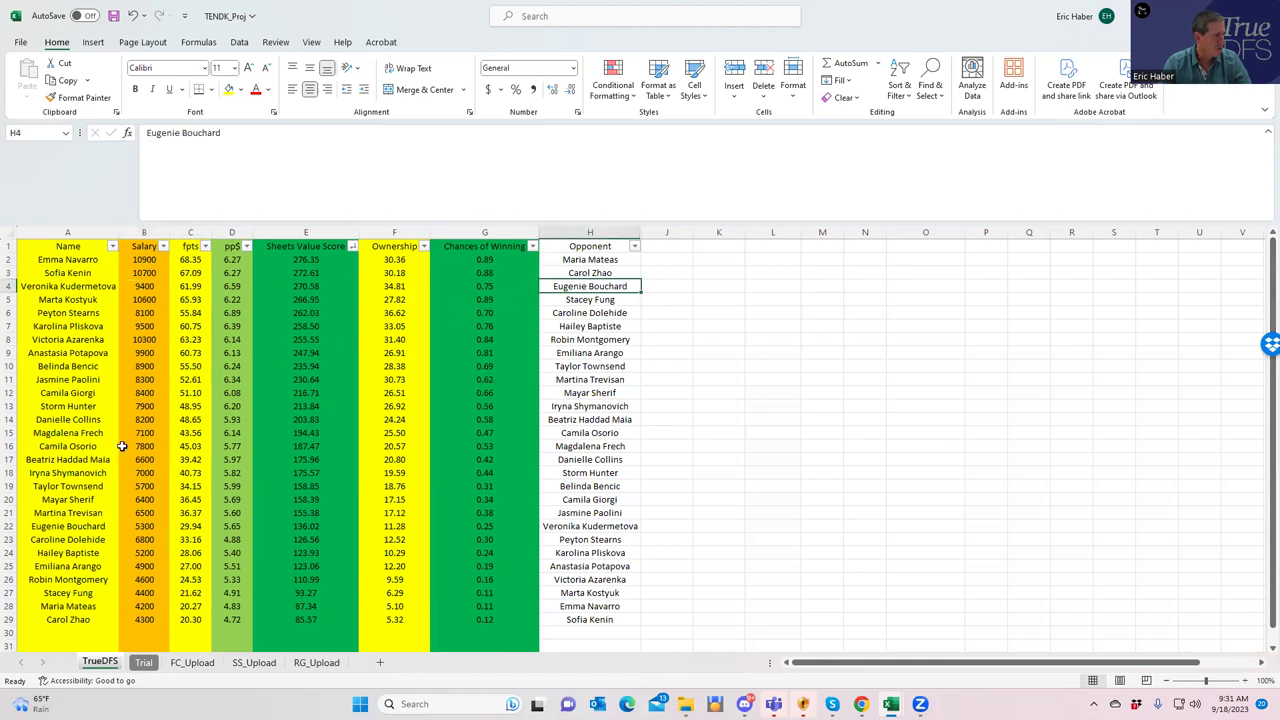
click(91, 524)
click(141, 524)
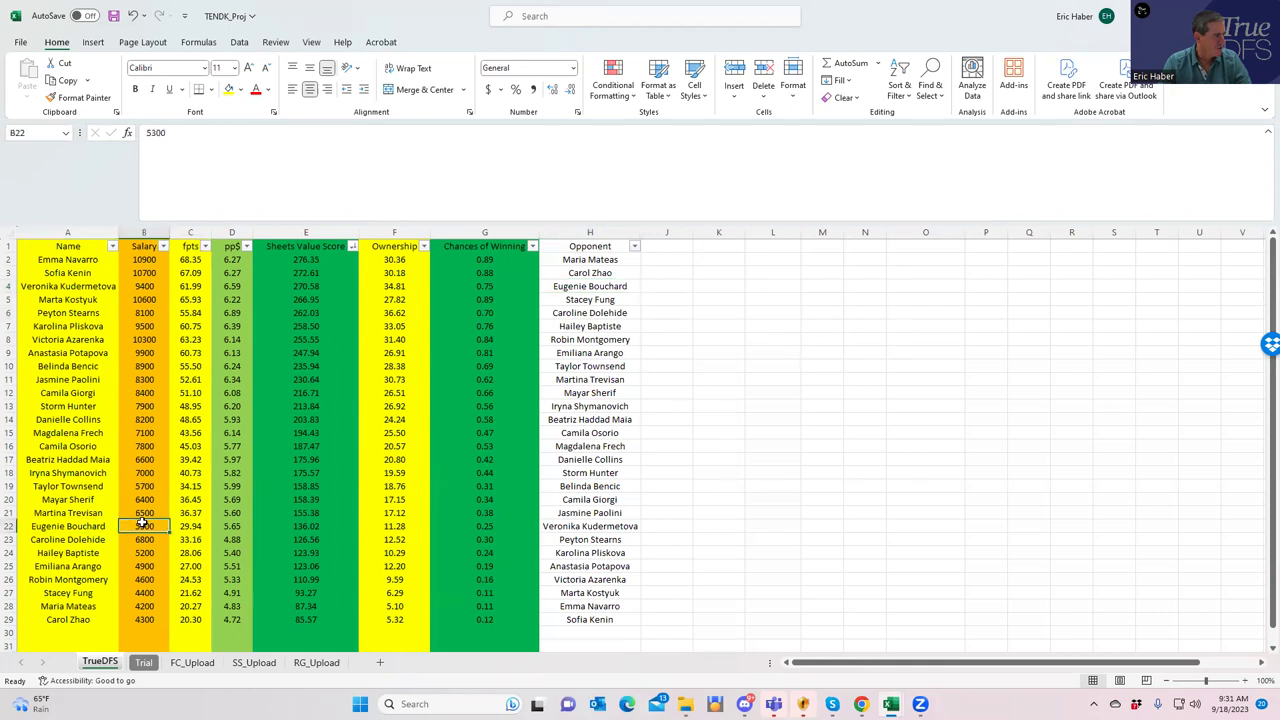
- Compare the Sheets Value Scores of the players in rows 22 and 23
click(315, 526)
click(303, 538)
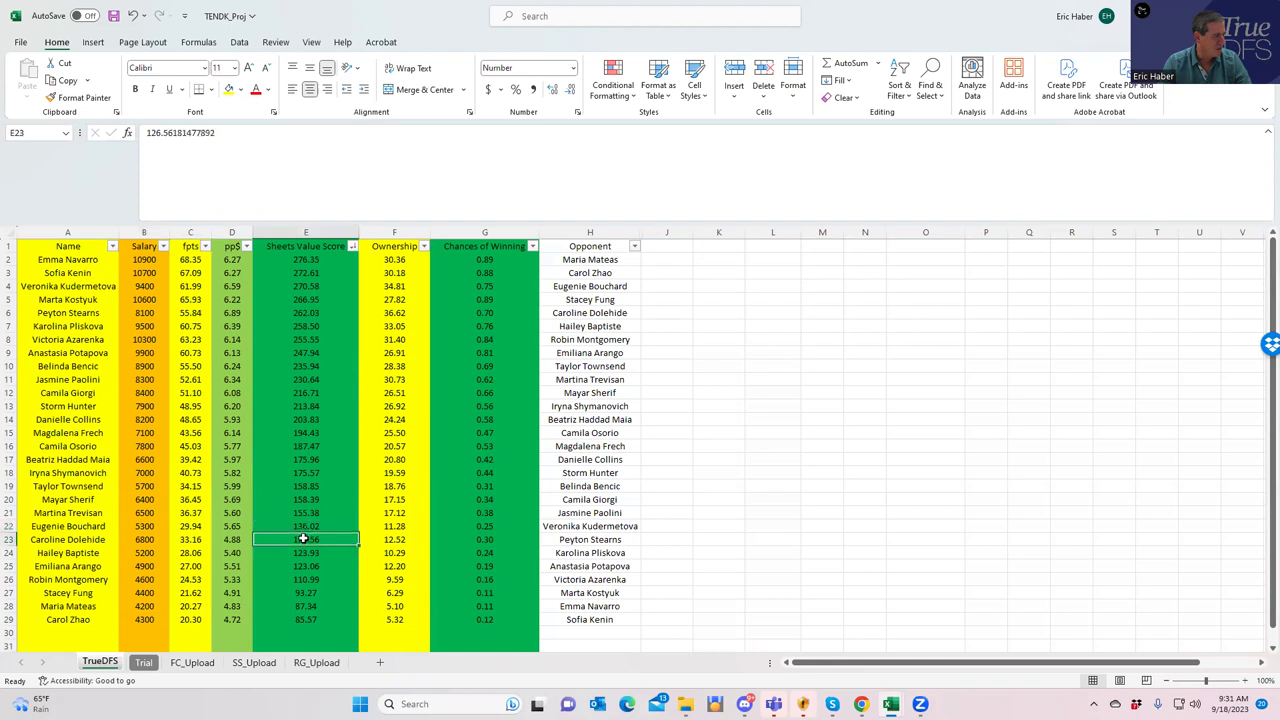
click(303, 526)
click(303, 538)
click(303, 527)
click(304, 539)
click(304, 527)
click(306, 540)
click(304, 527)
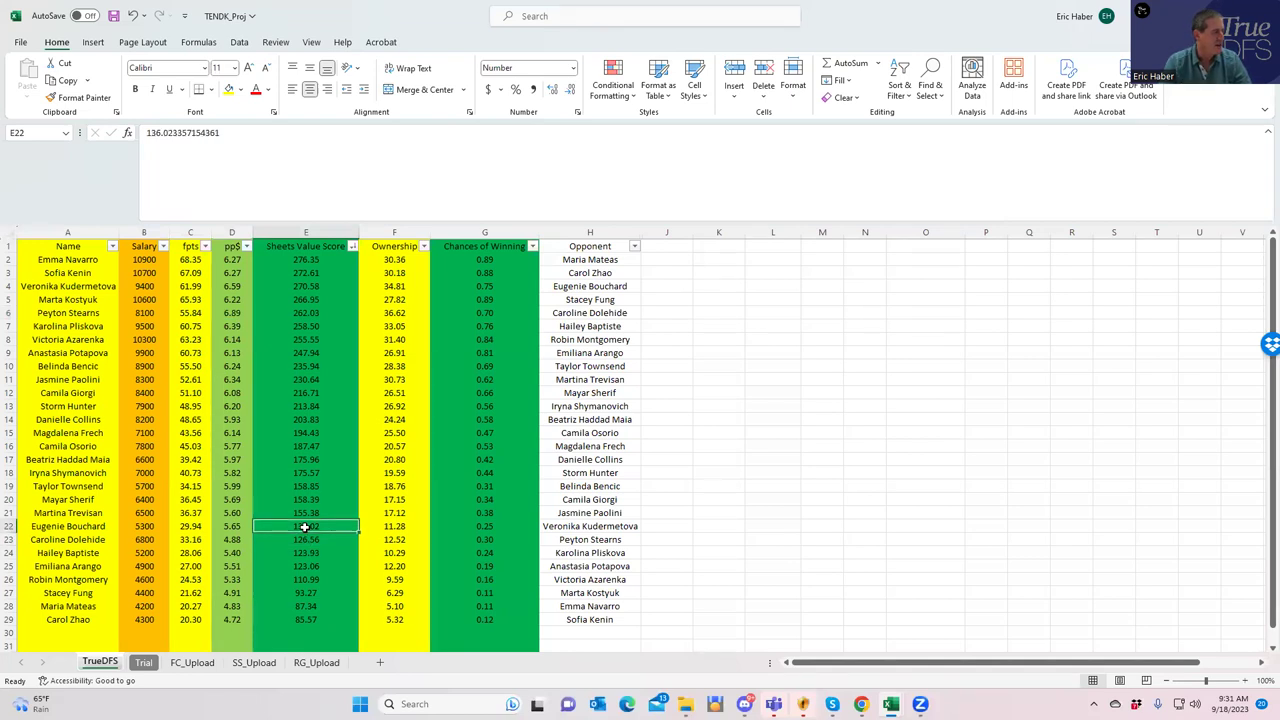
click(311, 538)
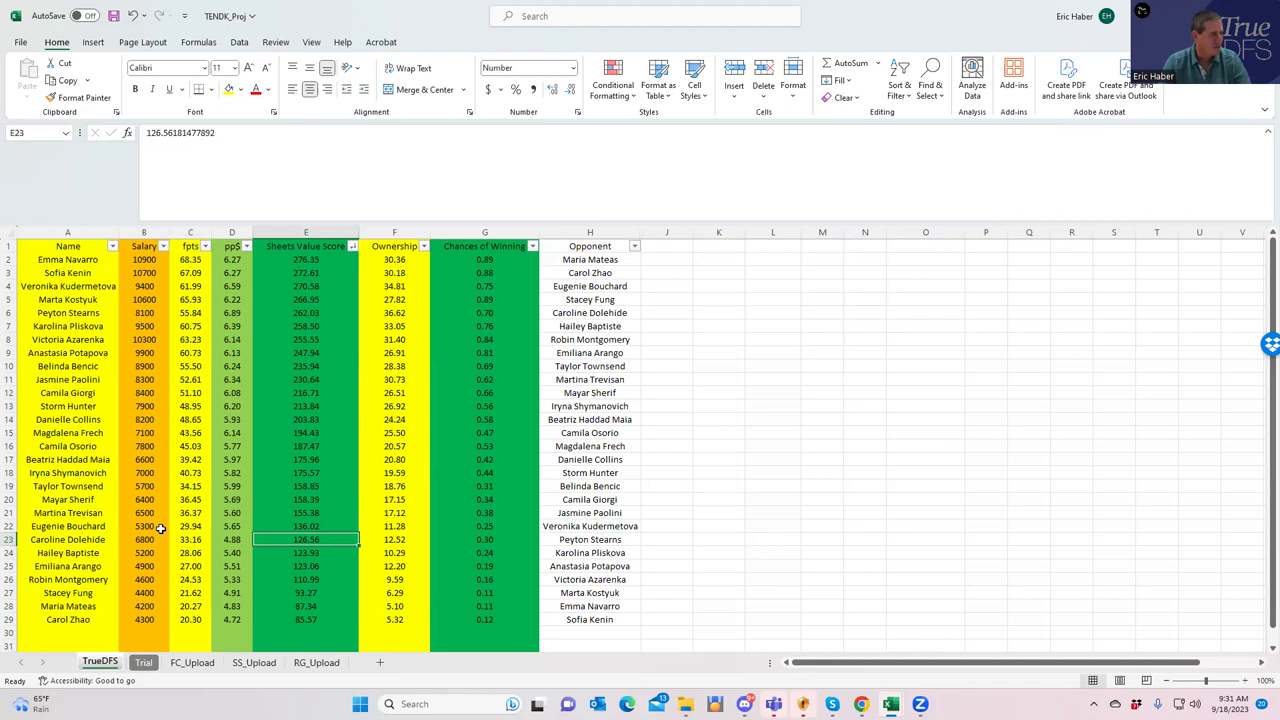
- Compare the salaries of the players in rows 6, 10, 11 and 12 and check the Ownership in row 11
click(150, 314)
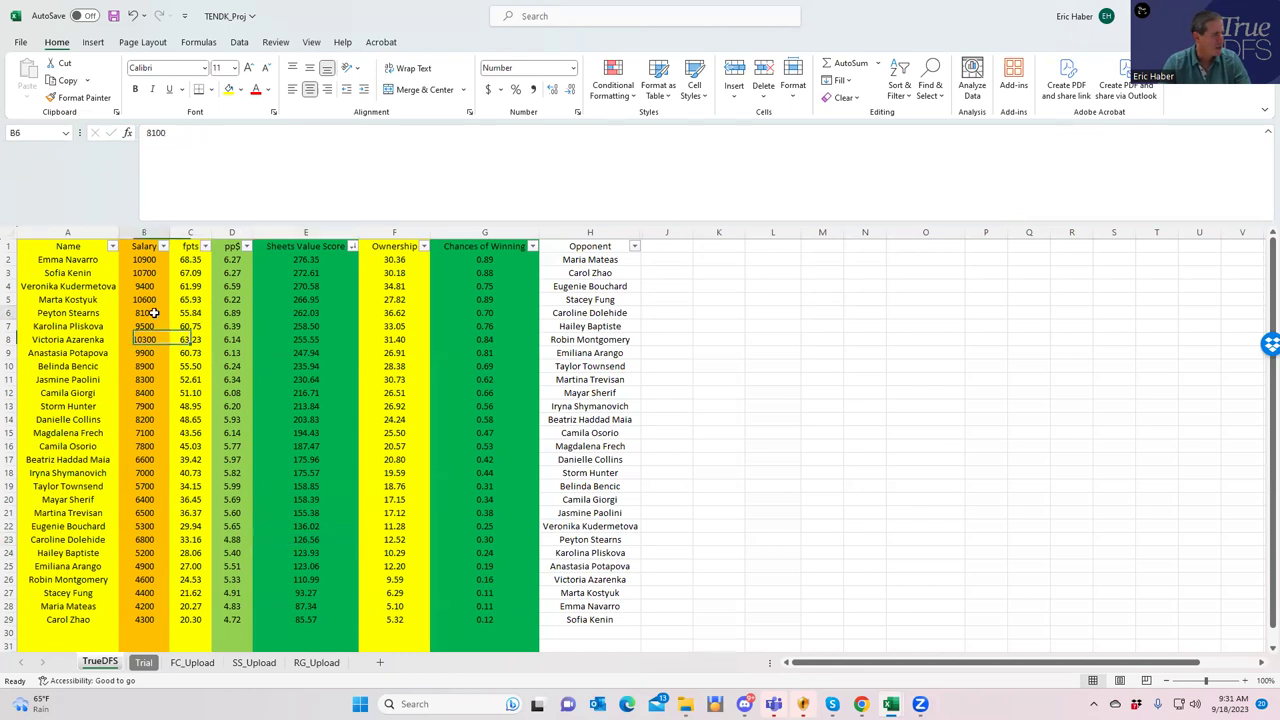
click(138, 366)
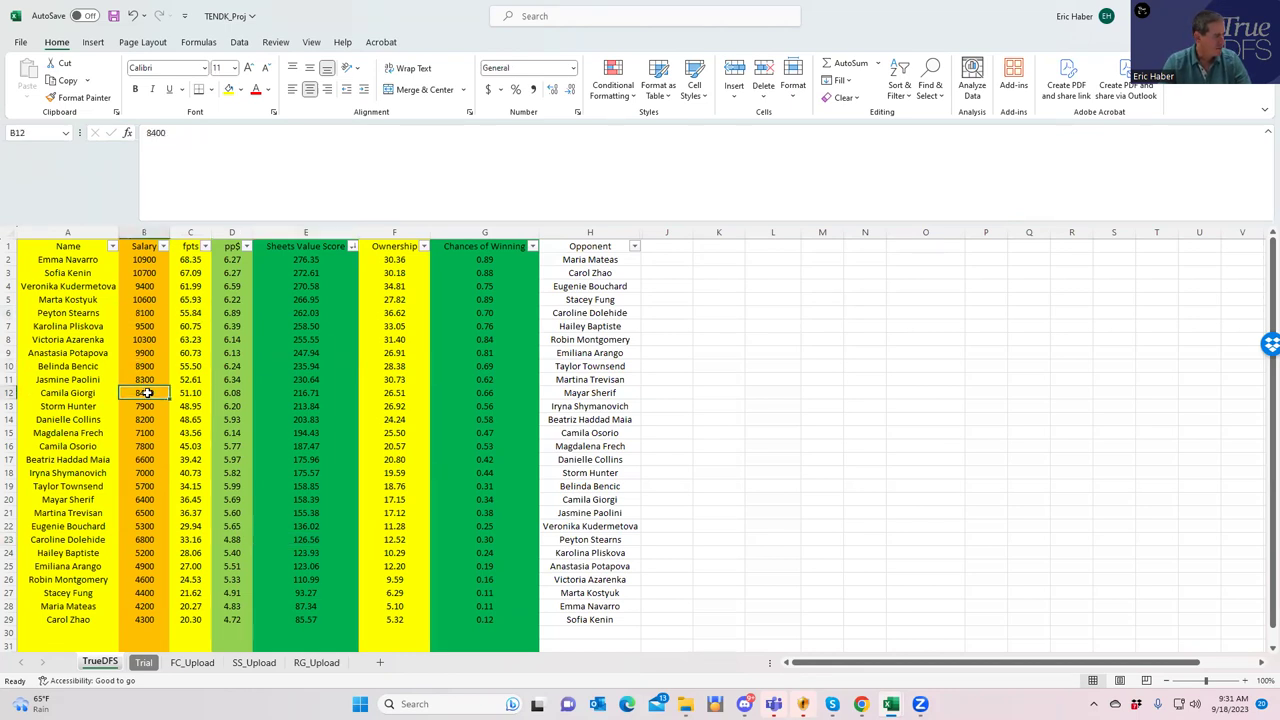
click(147, 392)
click(146, 366)
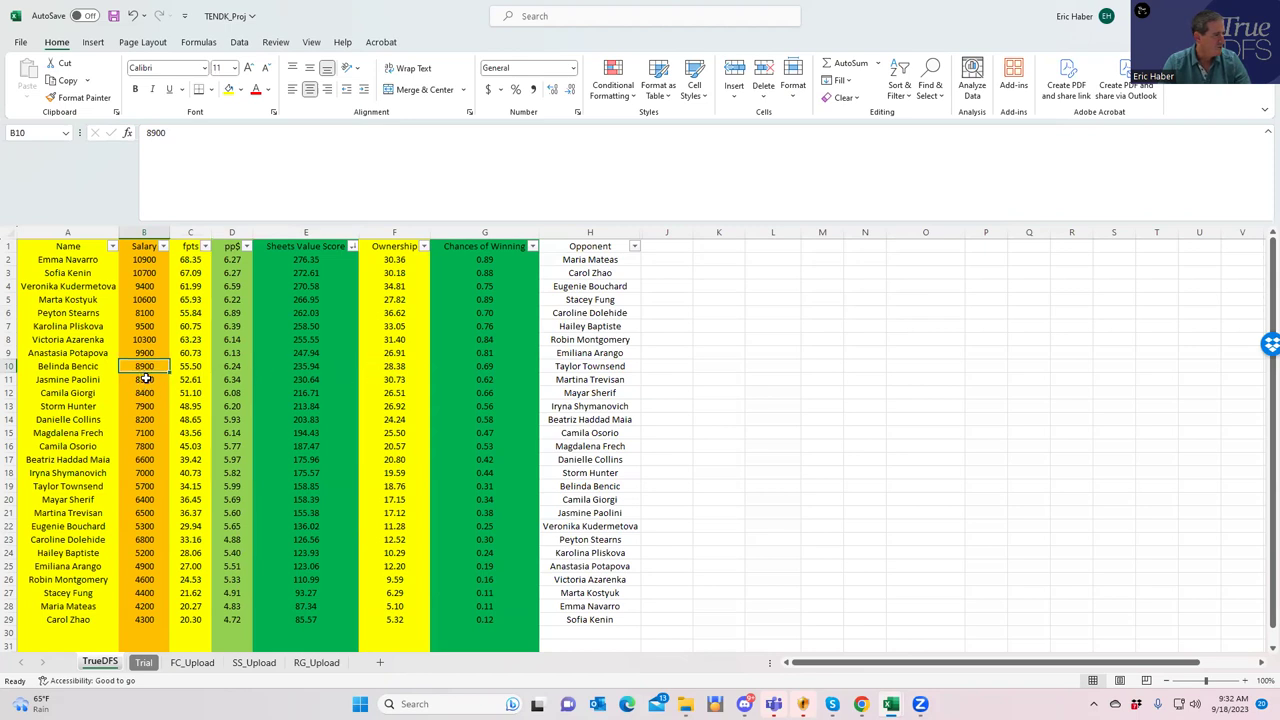
click(388, 380)
click(144, 368)
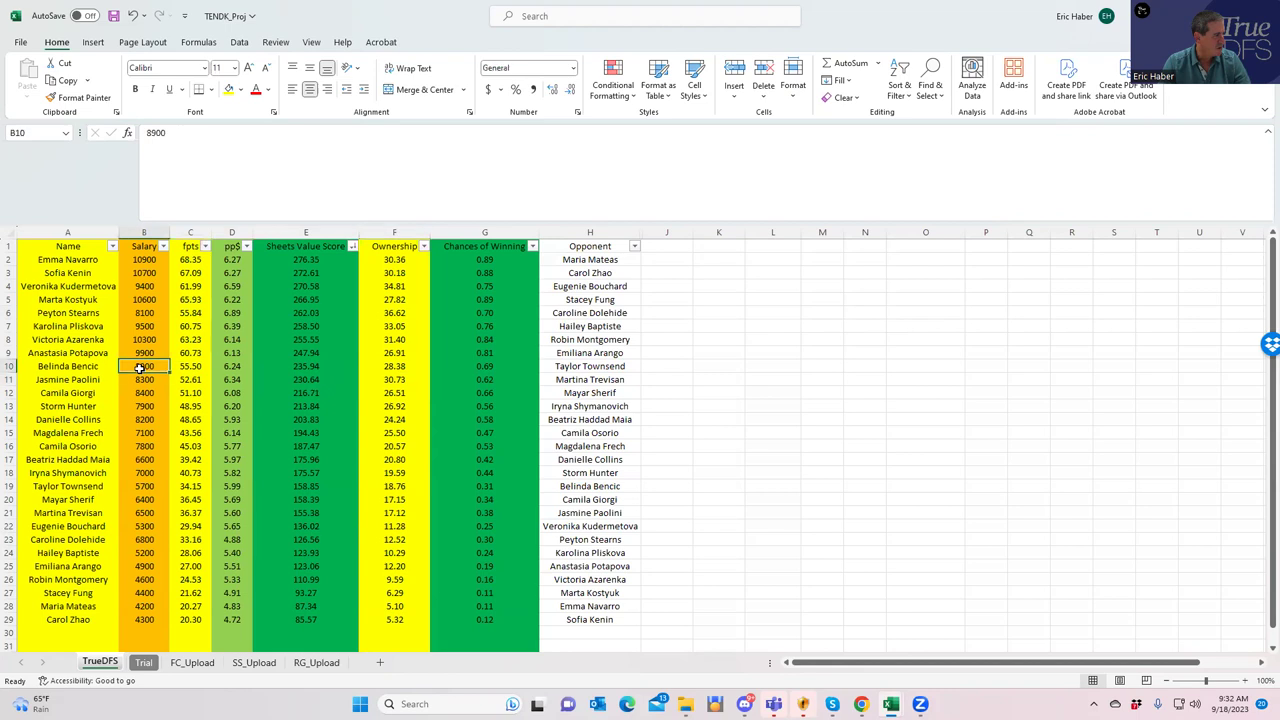
click(398, 381)
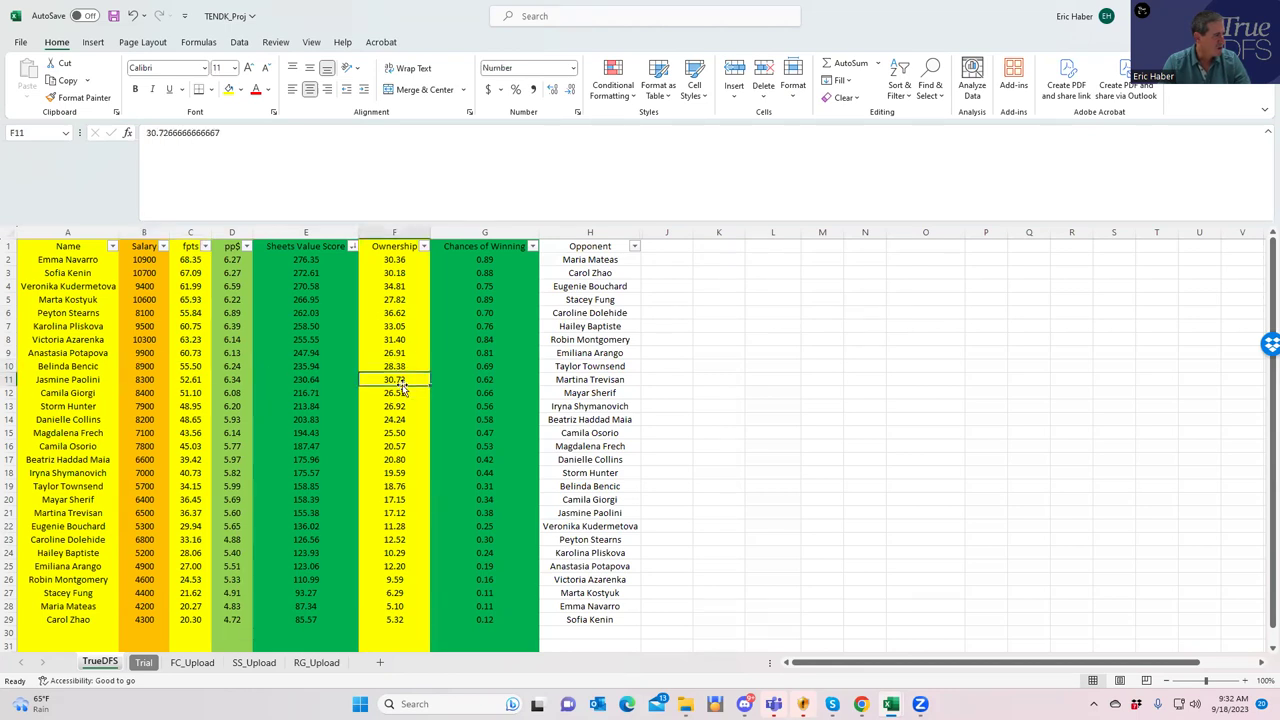
click(150, 380)
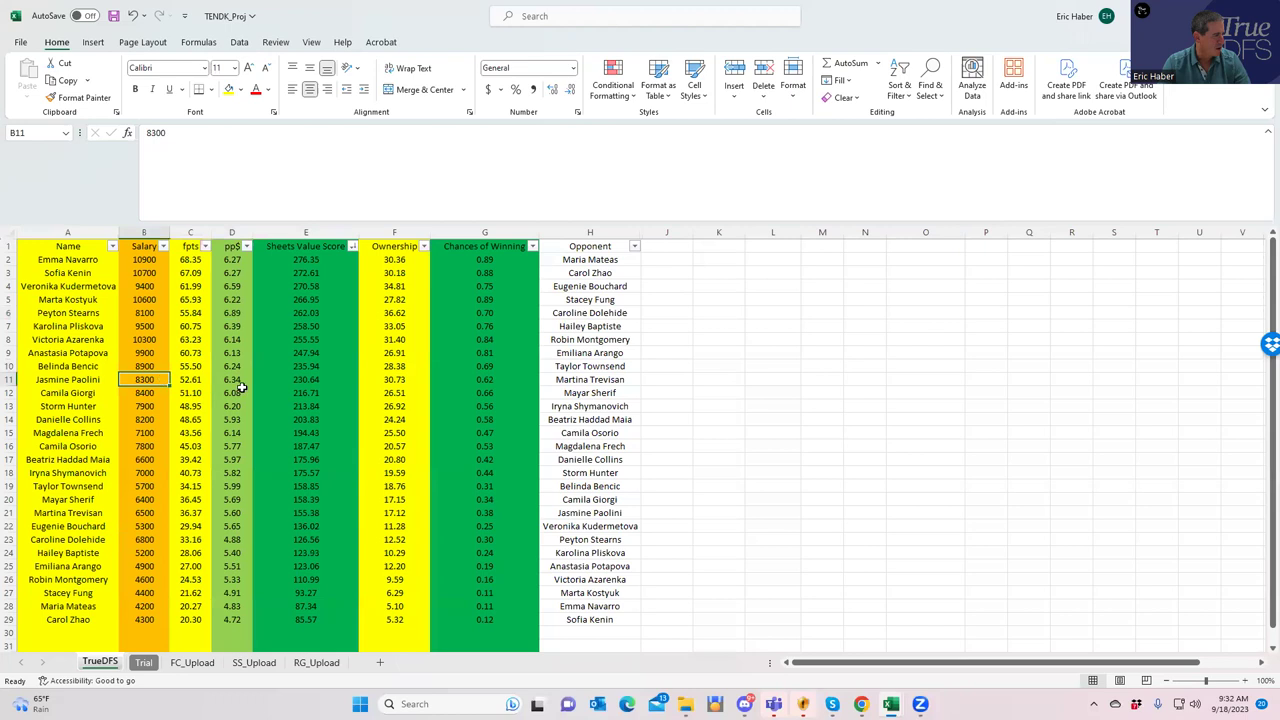
- Identify the row 11 player's opponent and examine that opponent's salary and Ownership in row 21
click(566, 381)
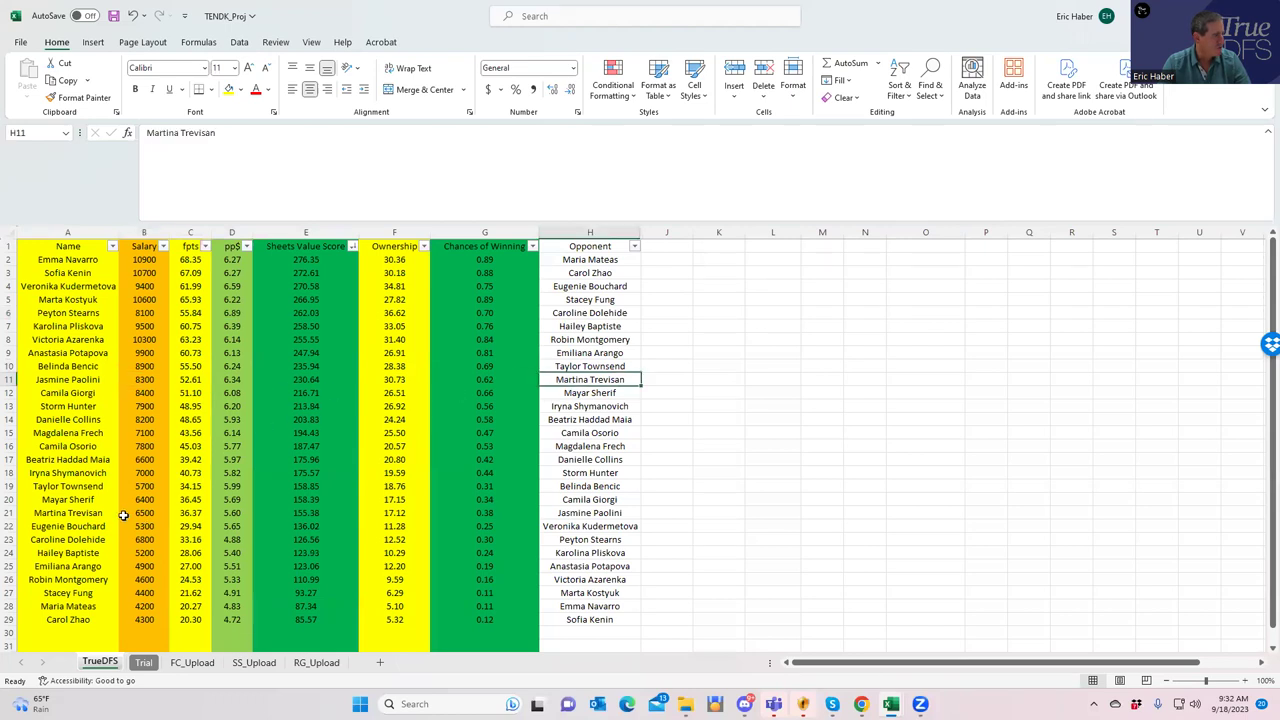
click(153, 513)
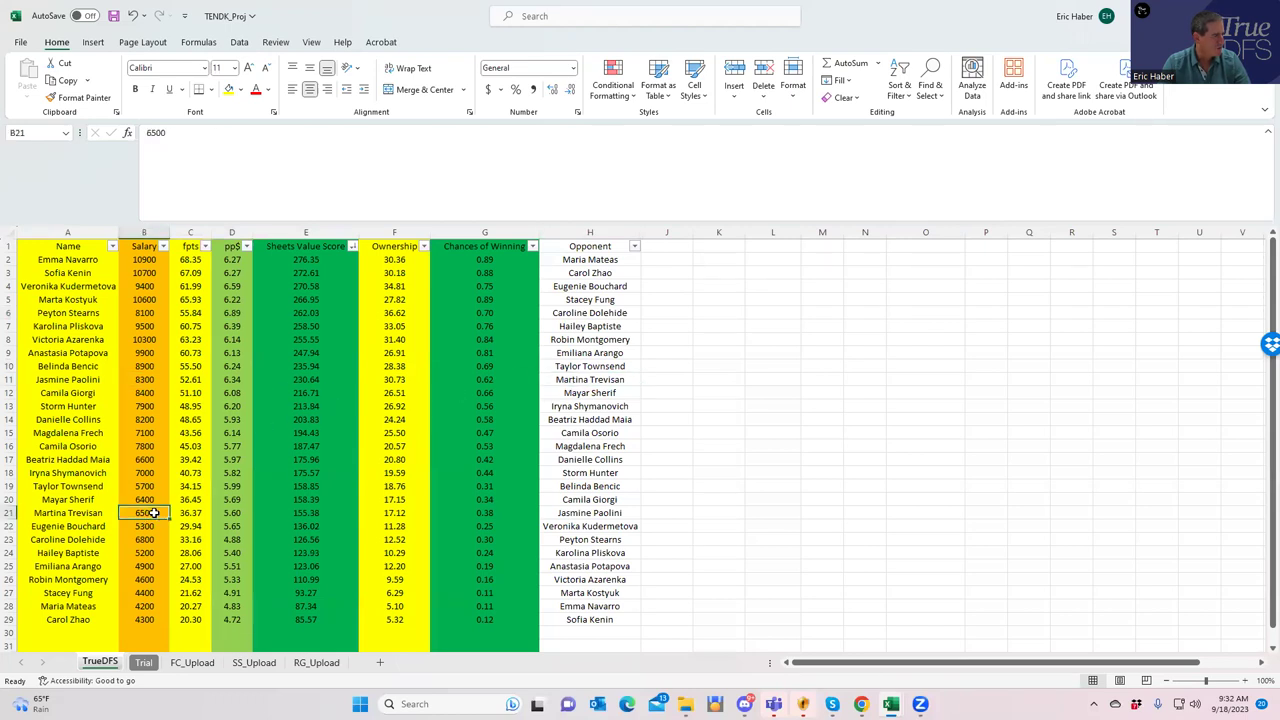
click(387, 515)
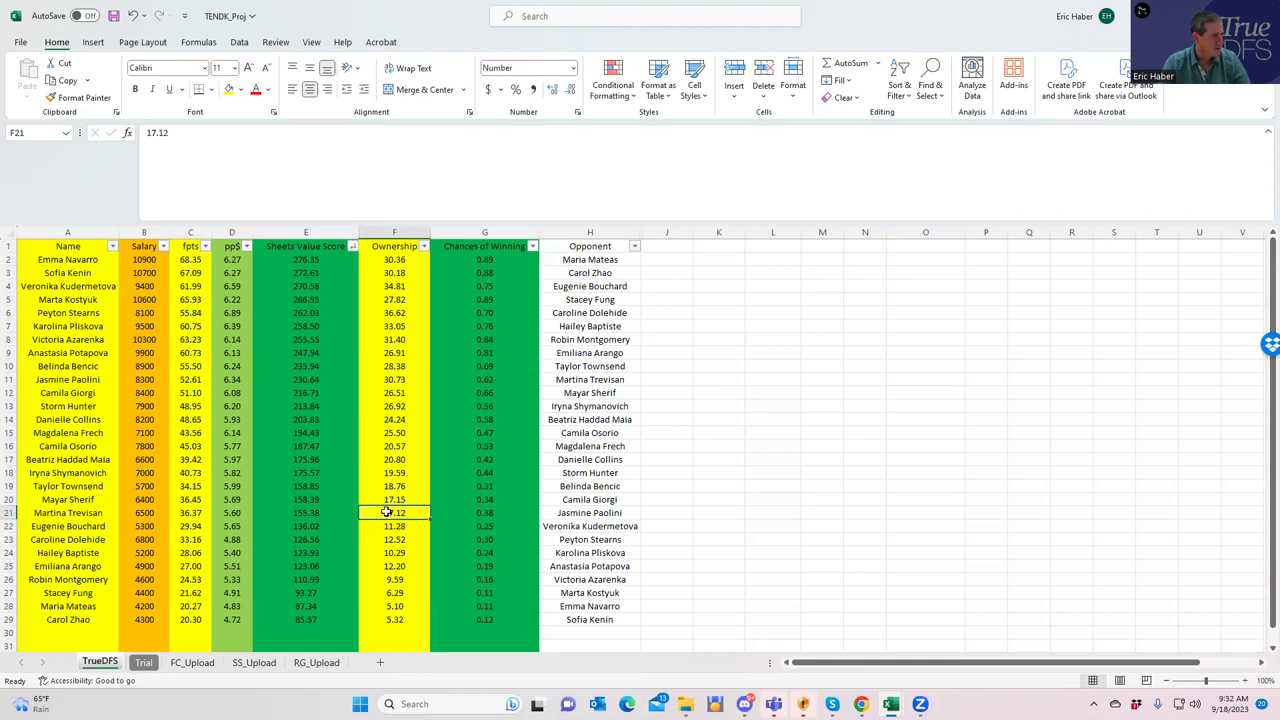
- Compare the Ownership estimates of the underdog players in rows 20 to 24
click(393, 525)
click(394, 508)
click(395, 530)
click(397, 550)
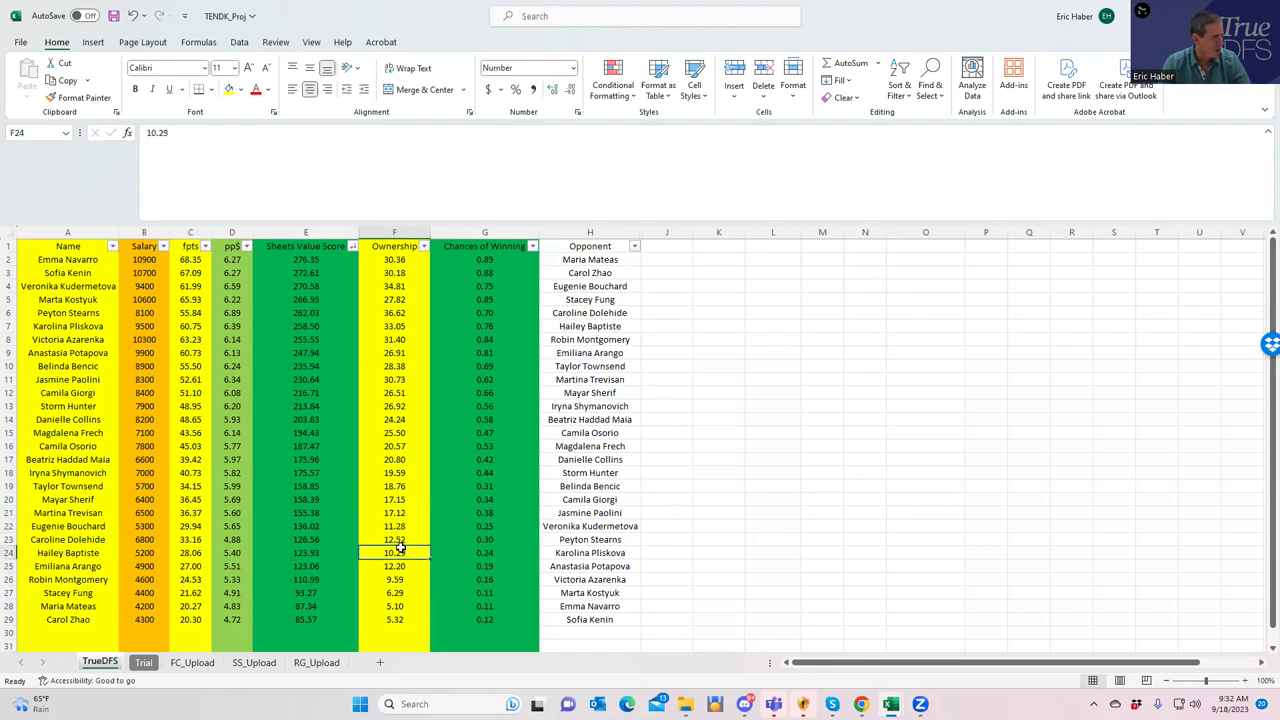
click(397, 527)
- Compare the salaries in rows 22 and 23, then weigh their Ownership against that of the player in row 21
click(154, 526)
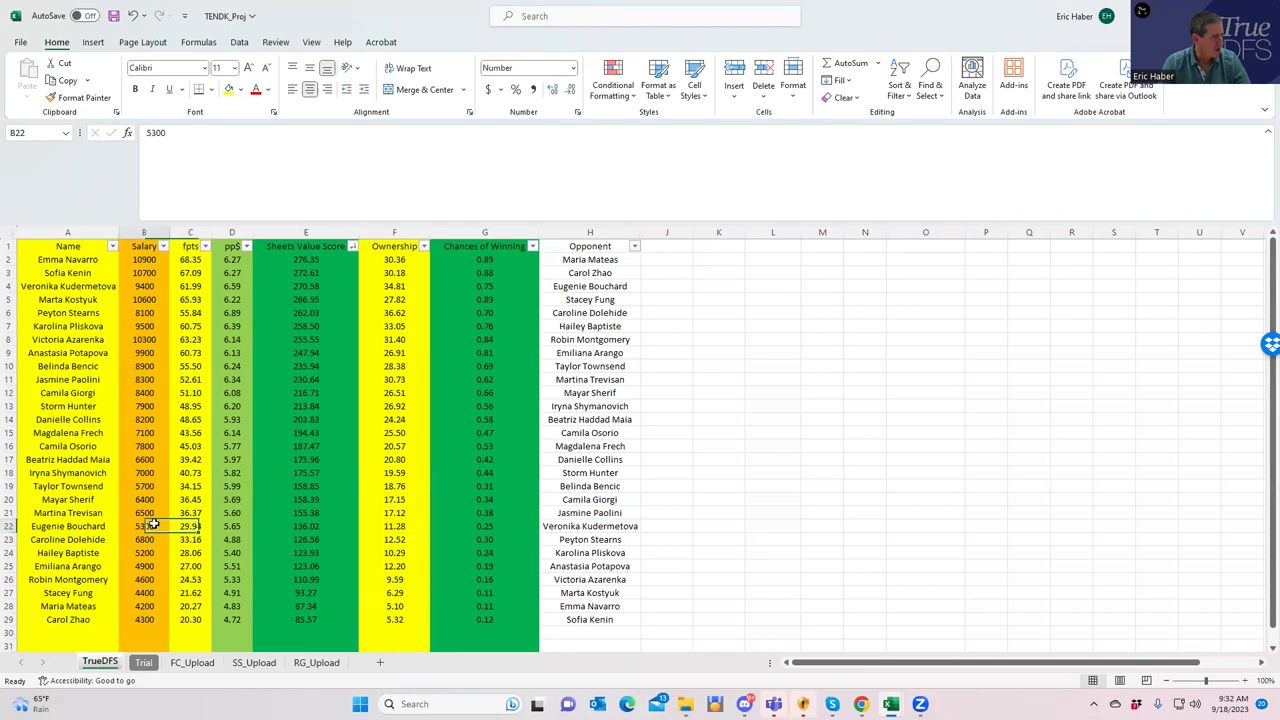
click(152, 539)
click(385, 527)
click(390, 539)
click(389, 526)
click(384, 512)
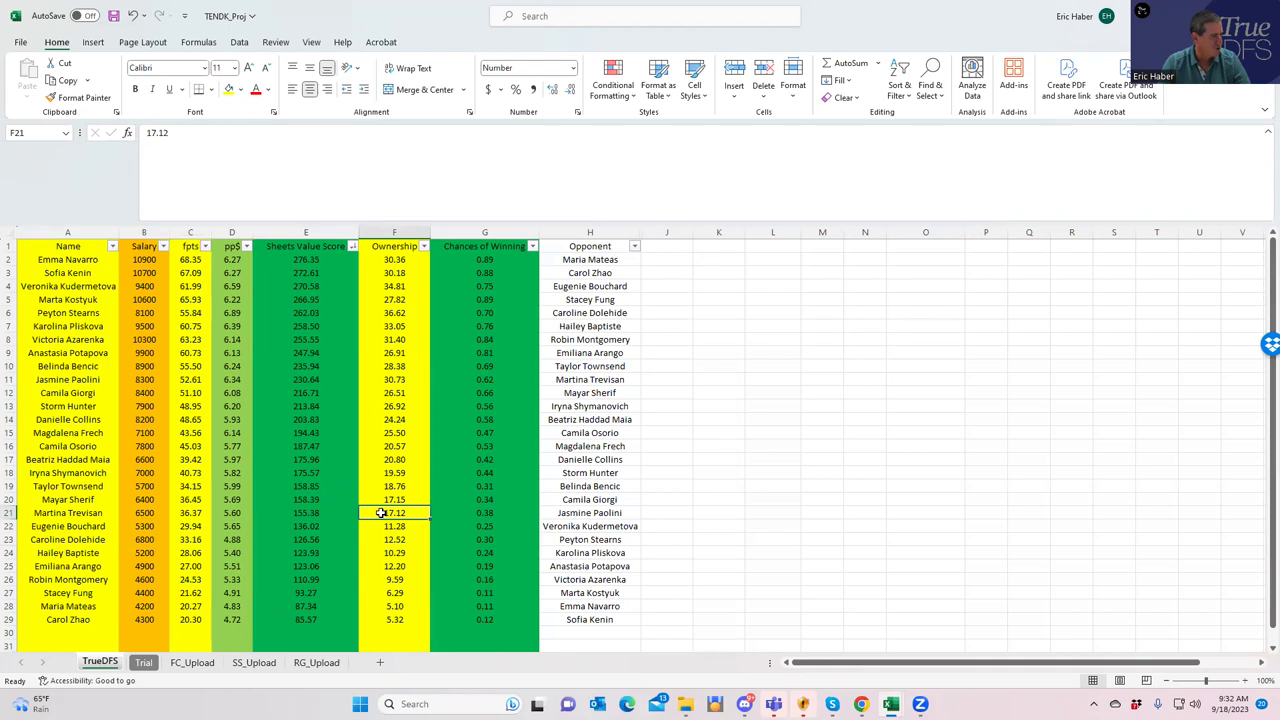
- Compare the Ownership in rows 22 and 23 and the Sheets Value Scores of the players in rows 21 and 22
click(70, 513)
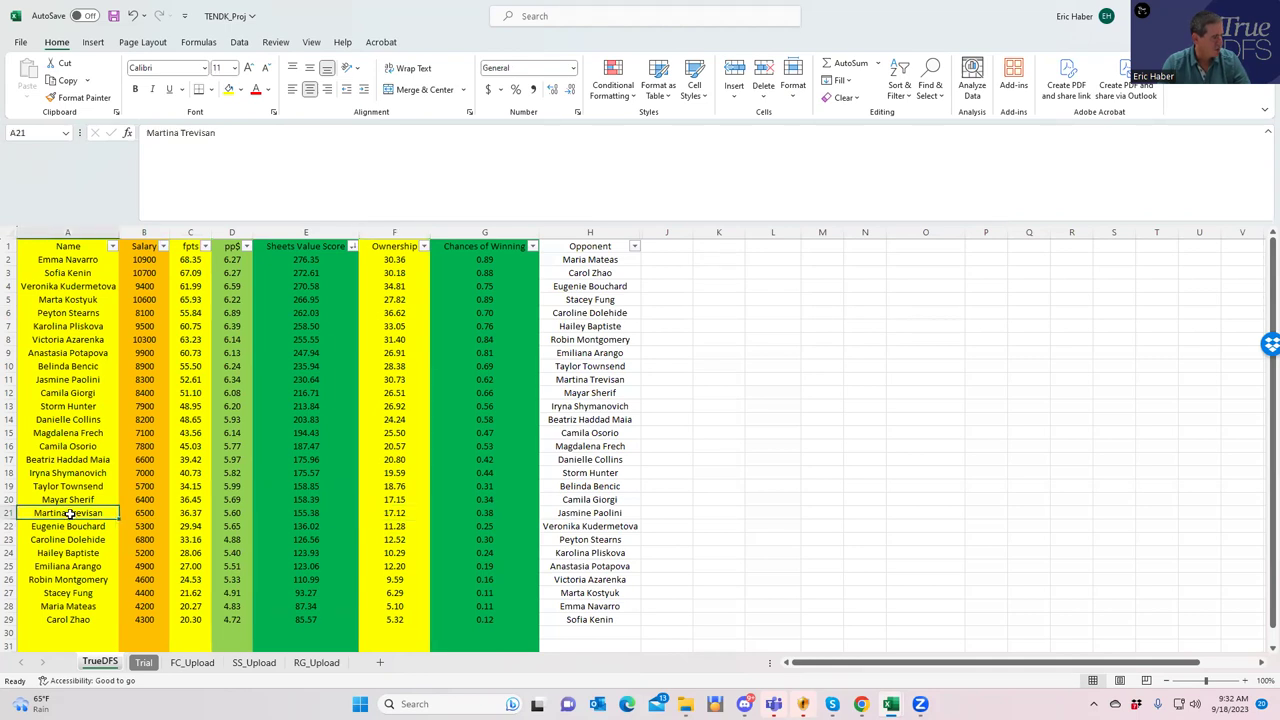
click(392, 526)
click(389, 539)
click(387, 525)
click(314, 529)
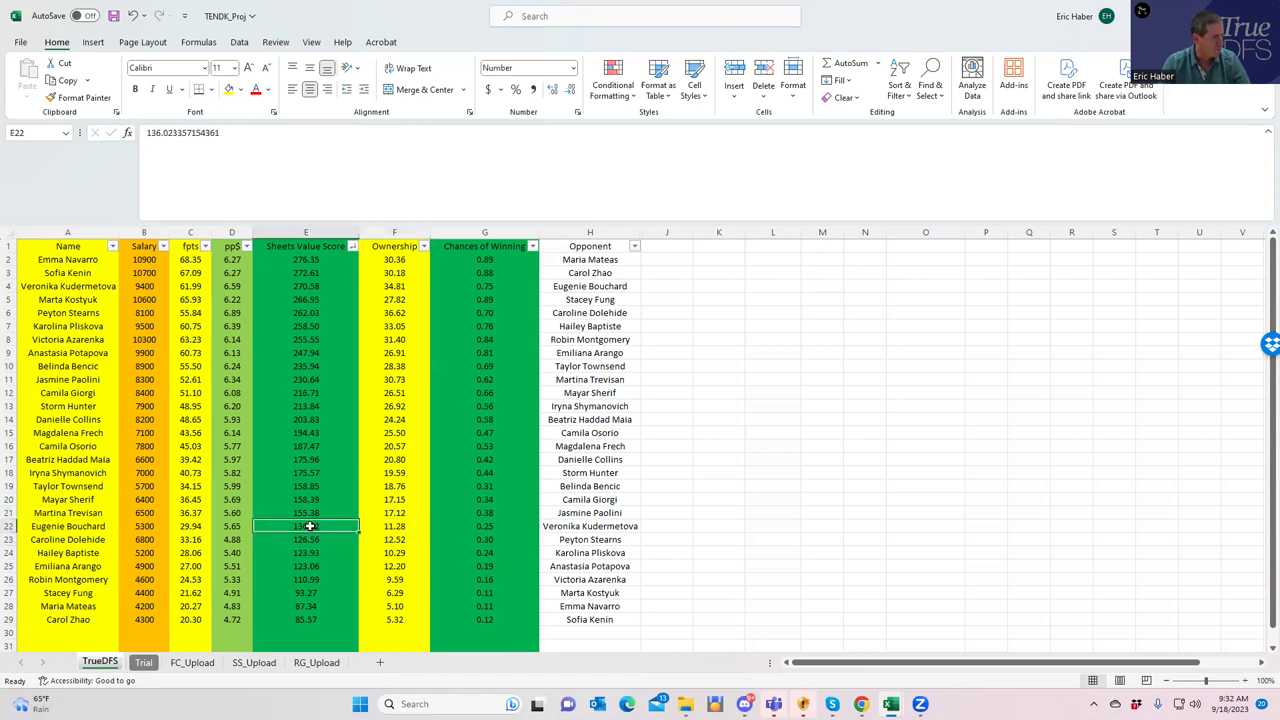
click(305, 514)
click(318, 526)
click(306, 512)
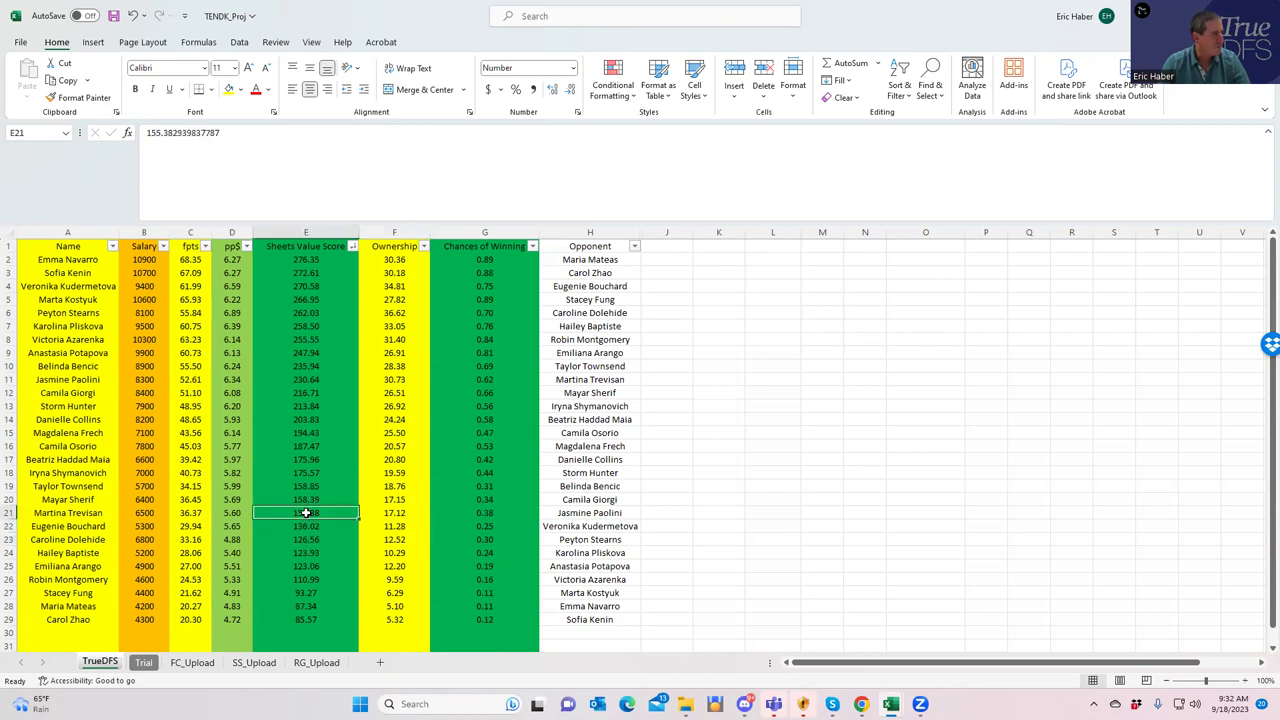
- Check the salaries in rows 11, 12 and 20 and compare the Sheets Value Scores of the players in rows 19 and 20
click(147, 379)
click(150, 396)
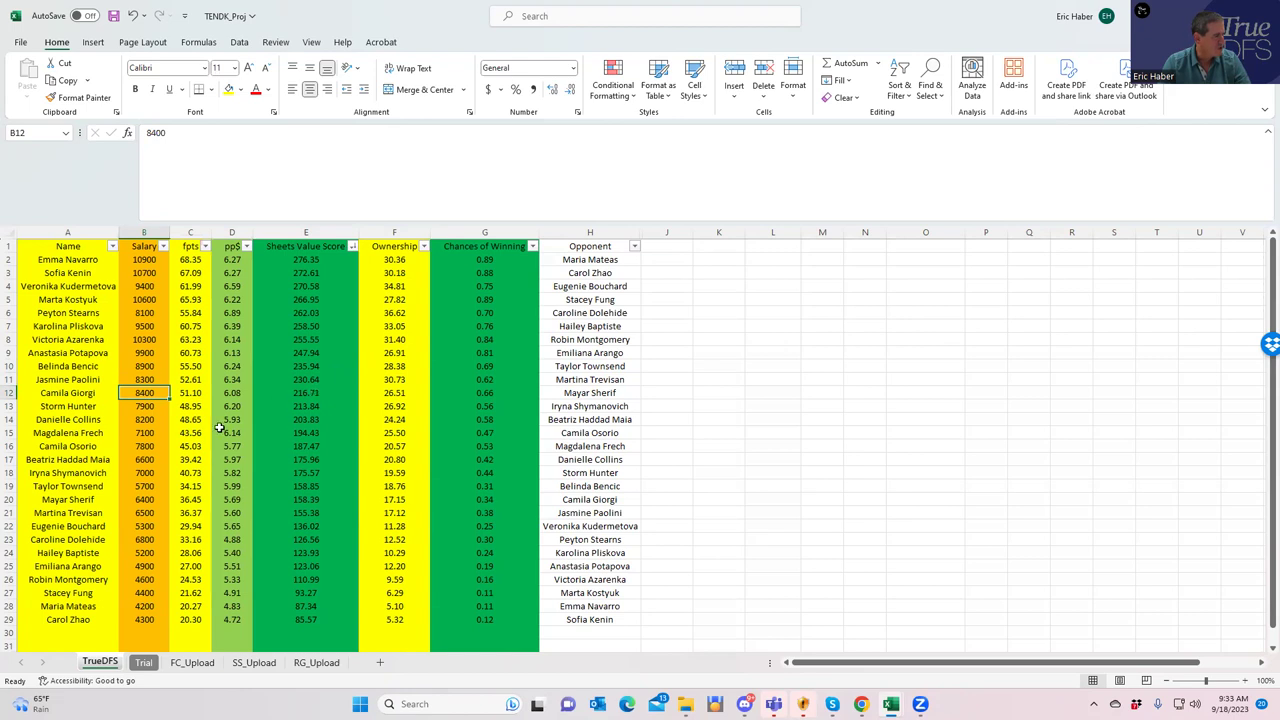
click(146, 498)
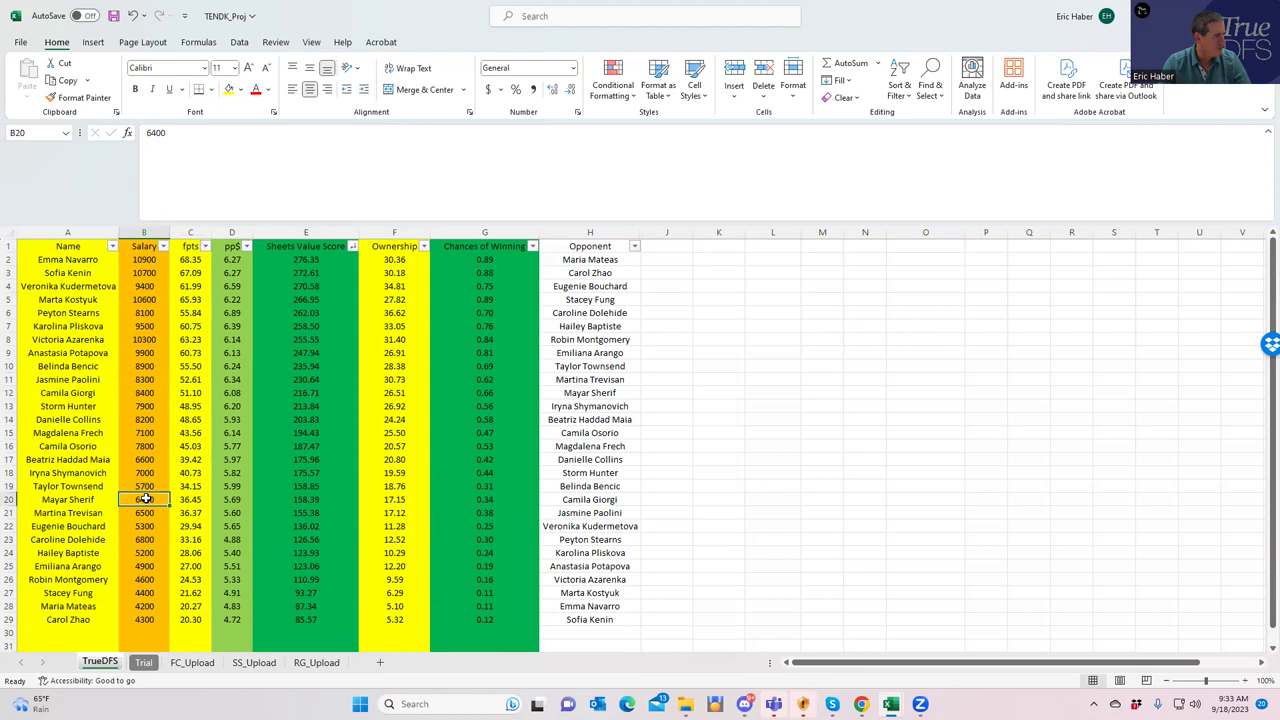
click(297, 497)
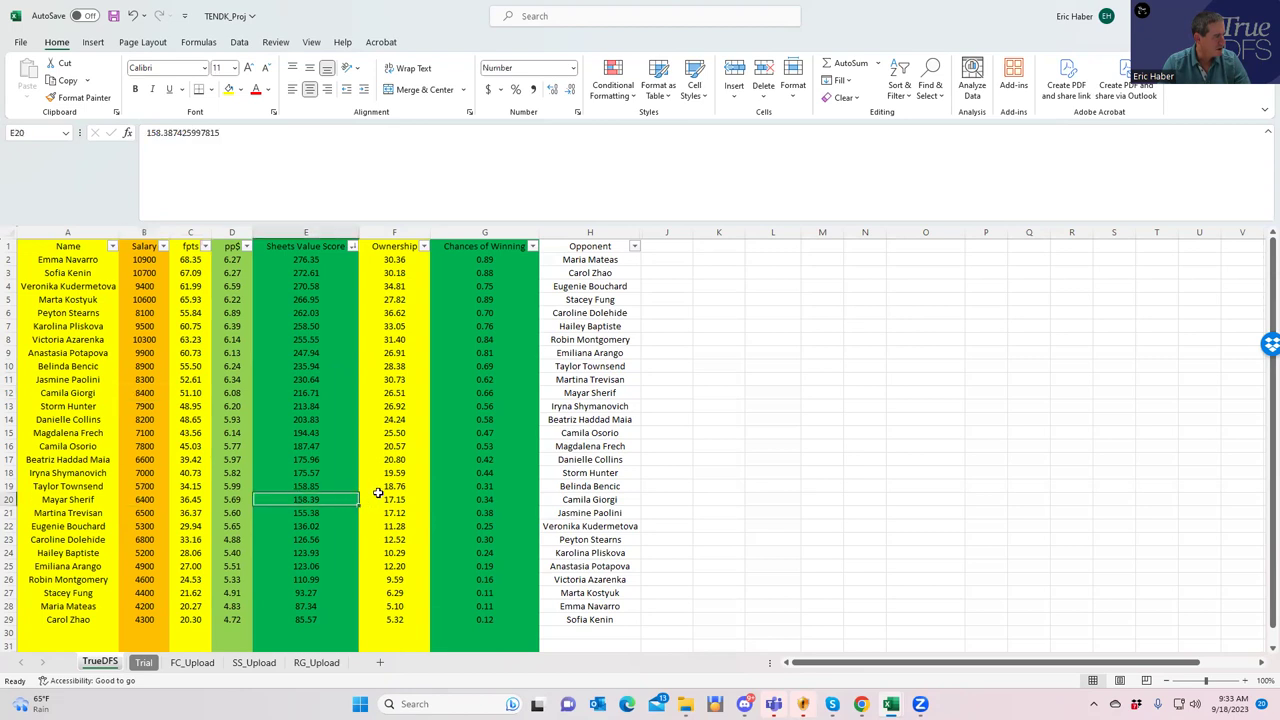
click(315, 487)
click(316, 497)
click(314, 489)
click(315, 497)
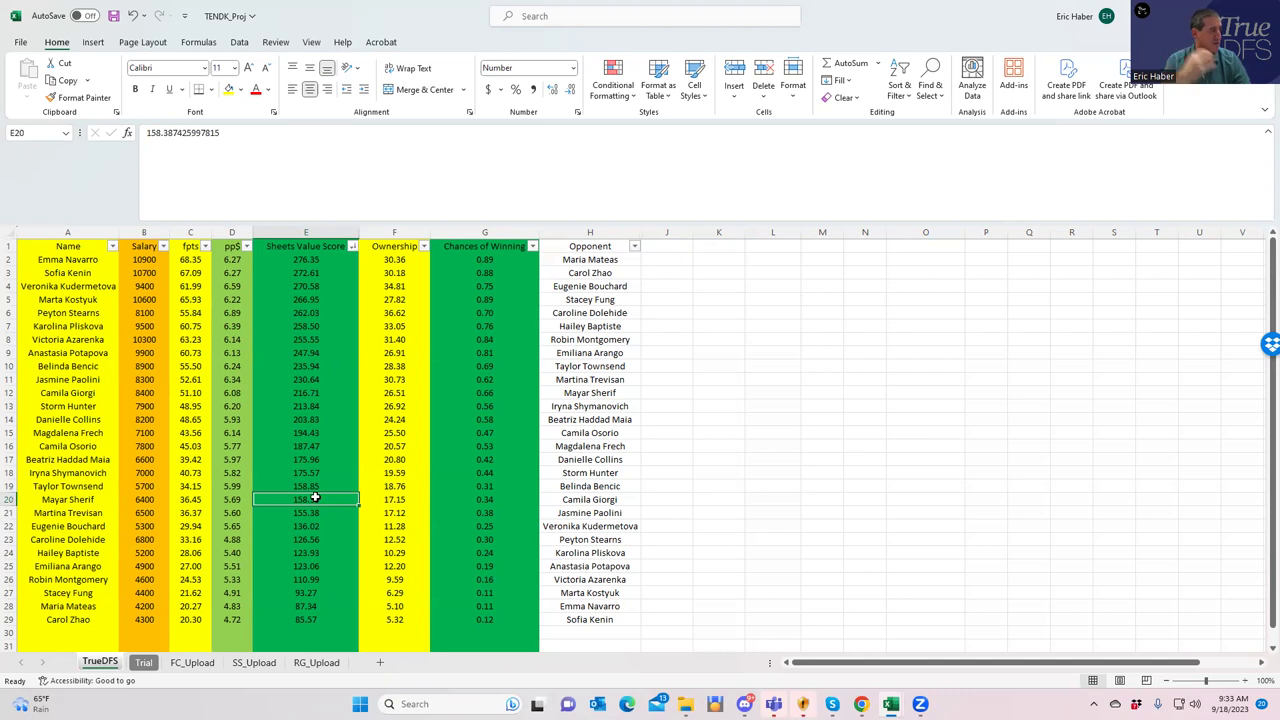
- Check the salary and Ownership of the player in row 6 and compare the salaries in rows 10 to 12
click(150, 314)
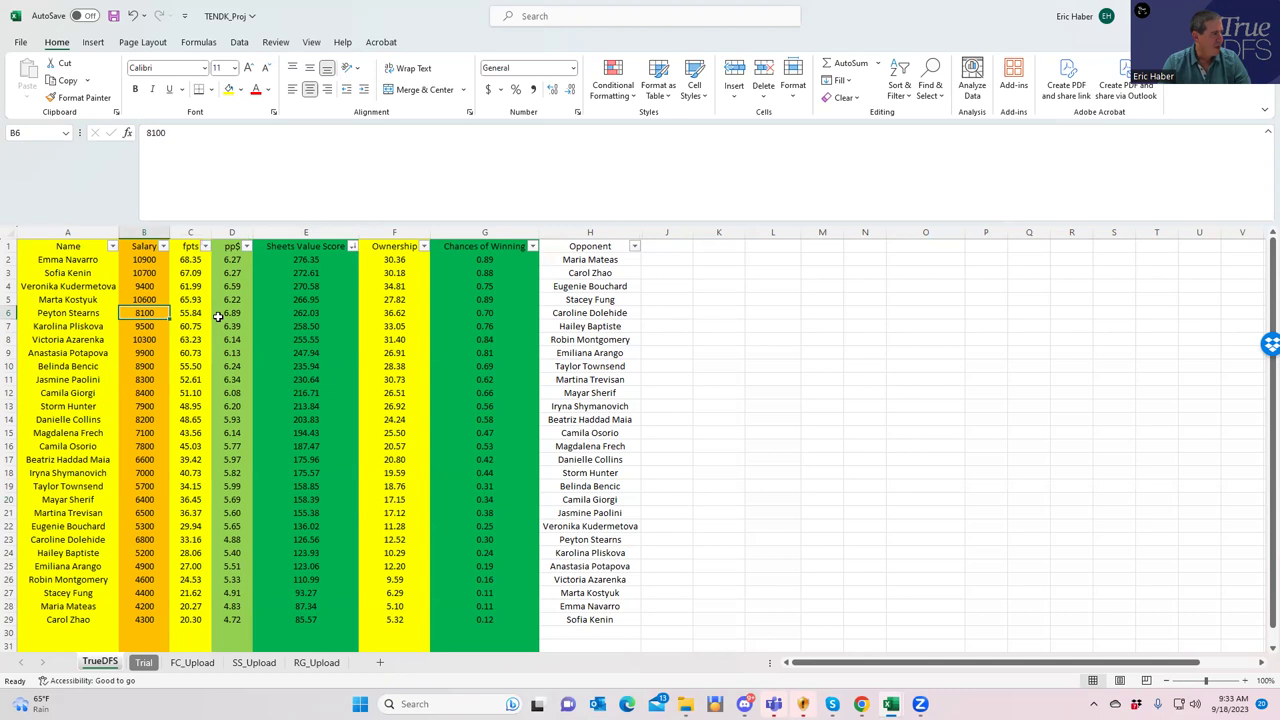
click(394, 314)
click(146, 366)
click(148, 379)
click(150, 392)
click(146, 367)
click(146, 391)
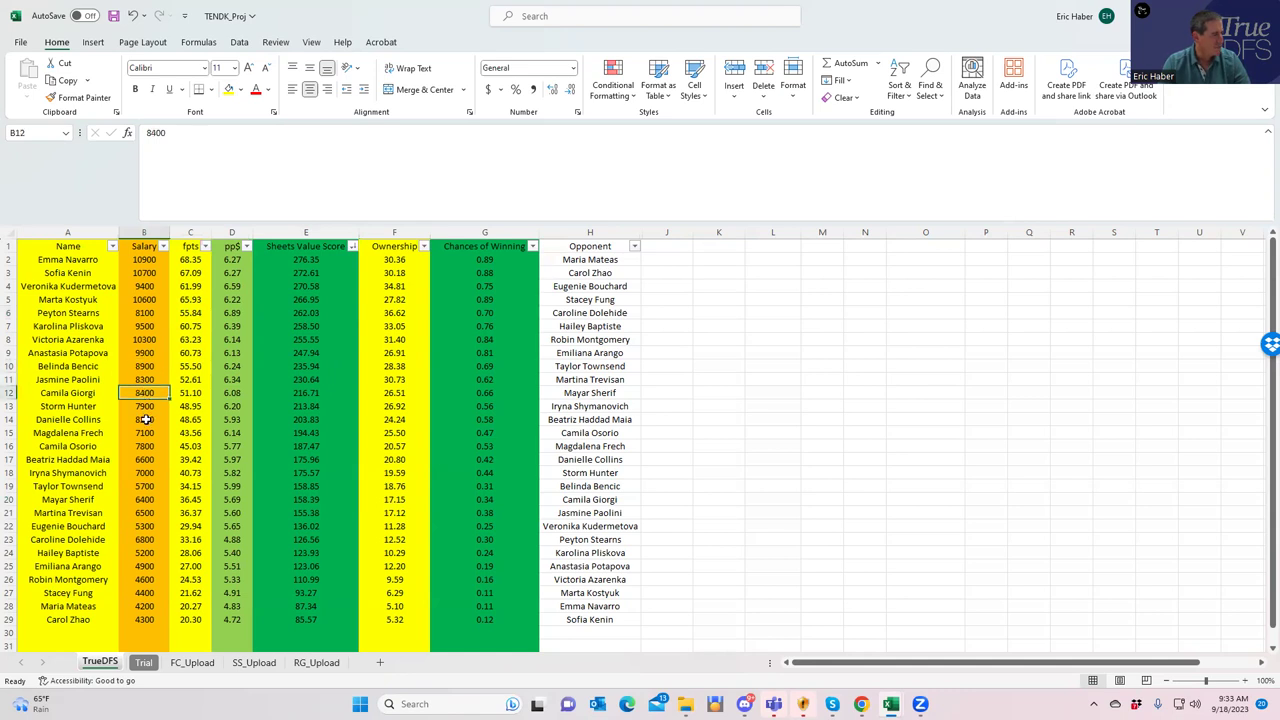
- Compare the salary of the player in row 14 with the salaries in rows 11 and 12
click(146, 419)
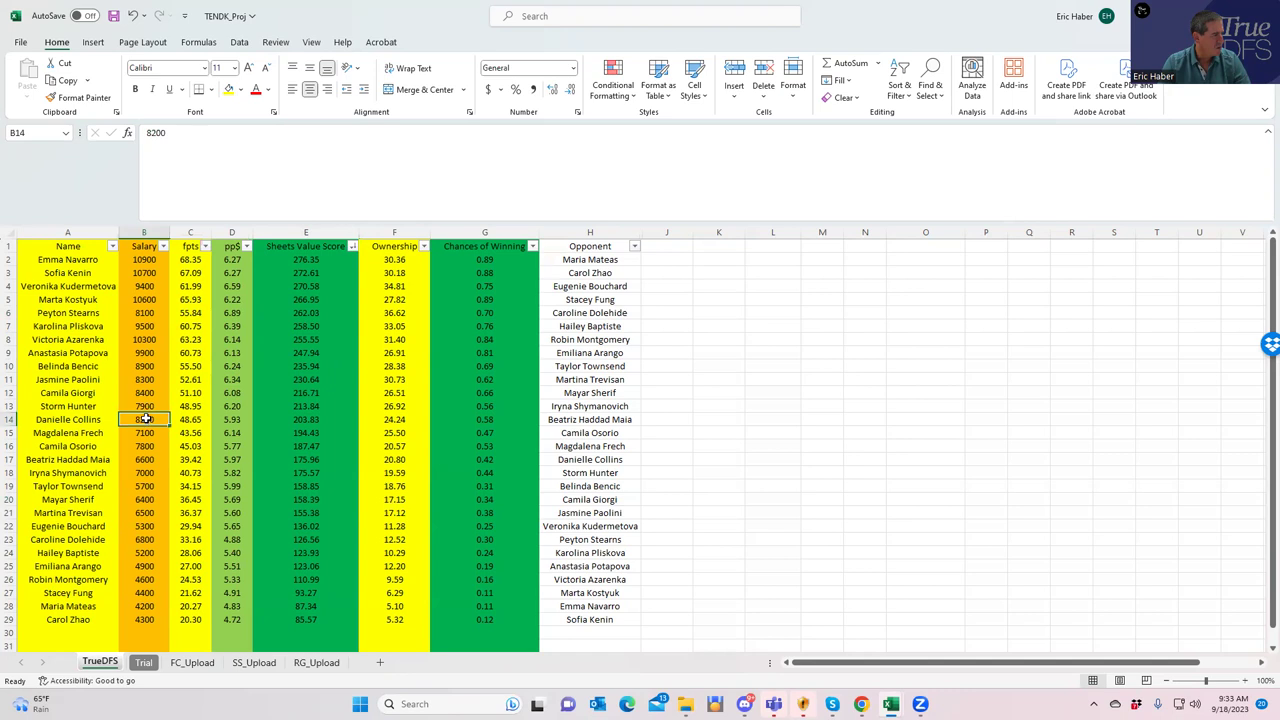
click(147, 378)
click(148, 393)
click(145, 419)
click(140, 391)
- Compare the Ownership of the players in rows 10, 11, 13 and 14
click(396, 423)
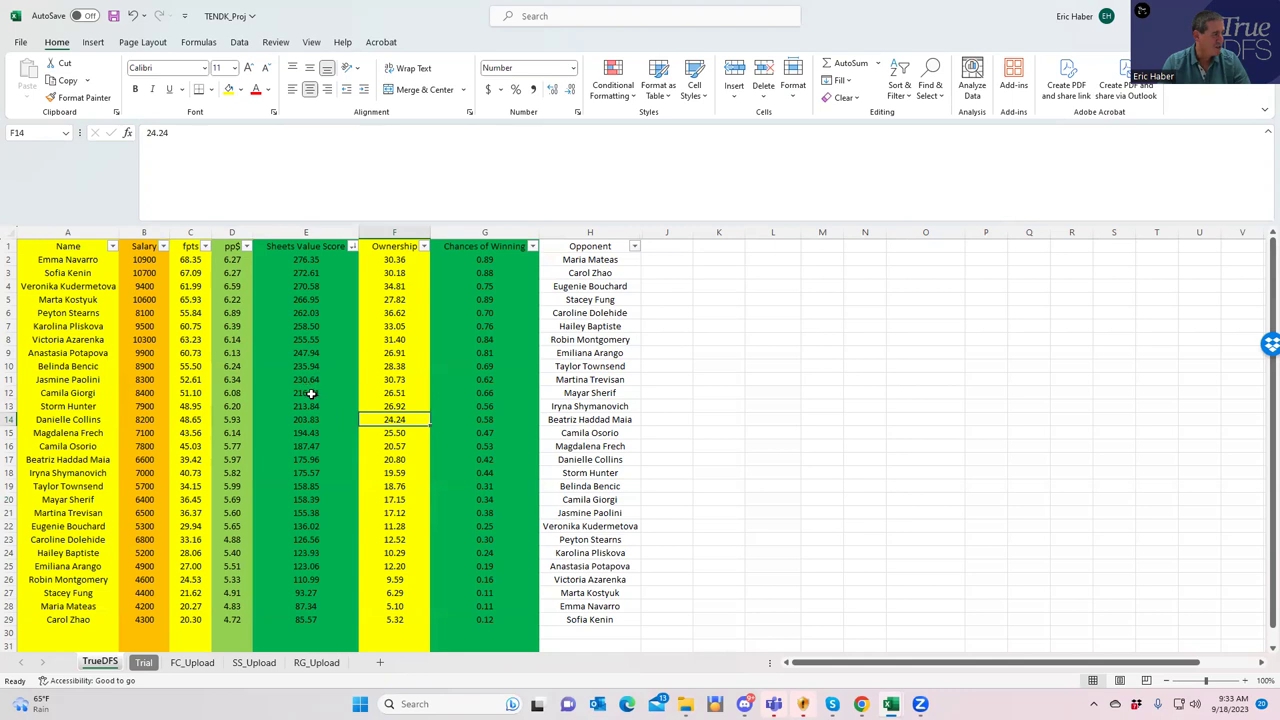
click(398, 404)
click(395, 379)
click(393, 365)
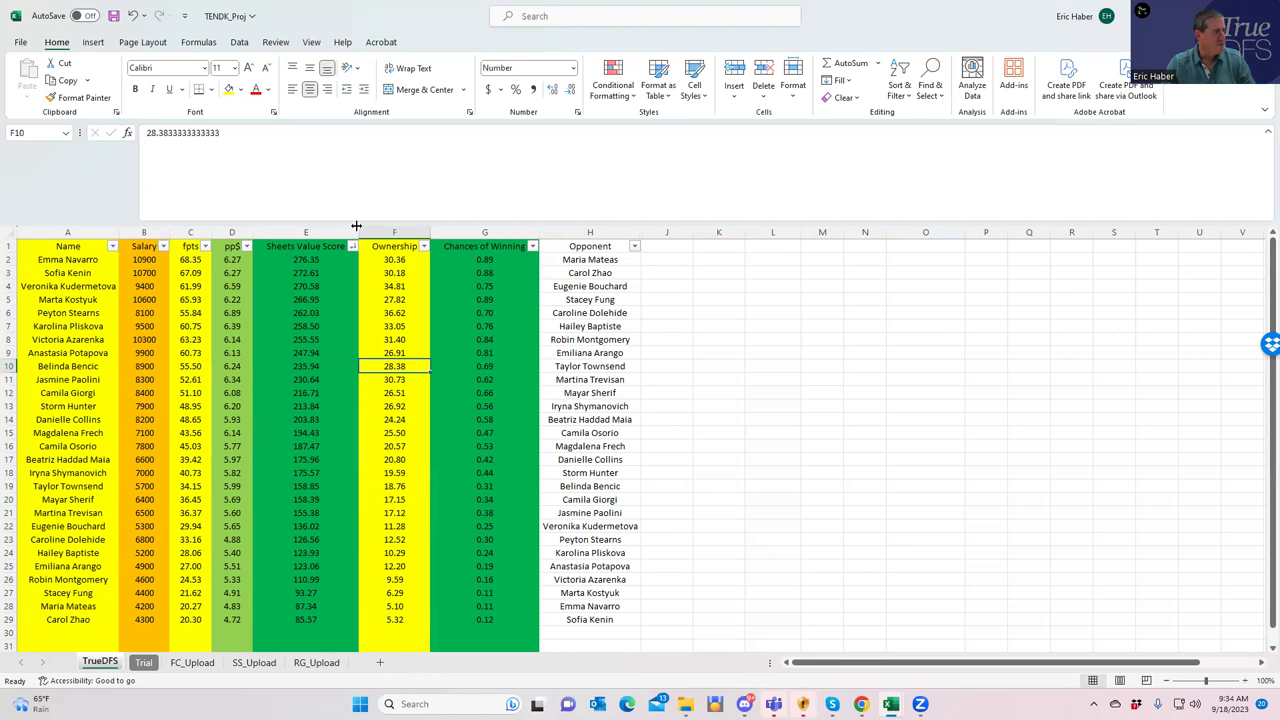
- Clear the workbook and file explorer windows out of the way and switch to the DraftKings TEN $35K Line Painter contest page
double_click(391, 12)
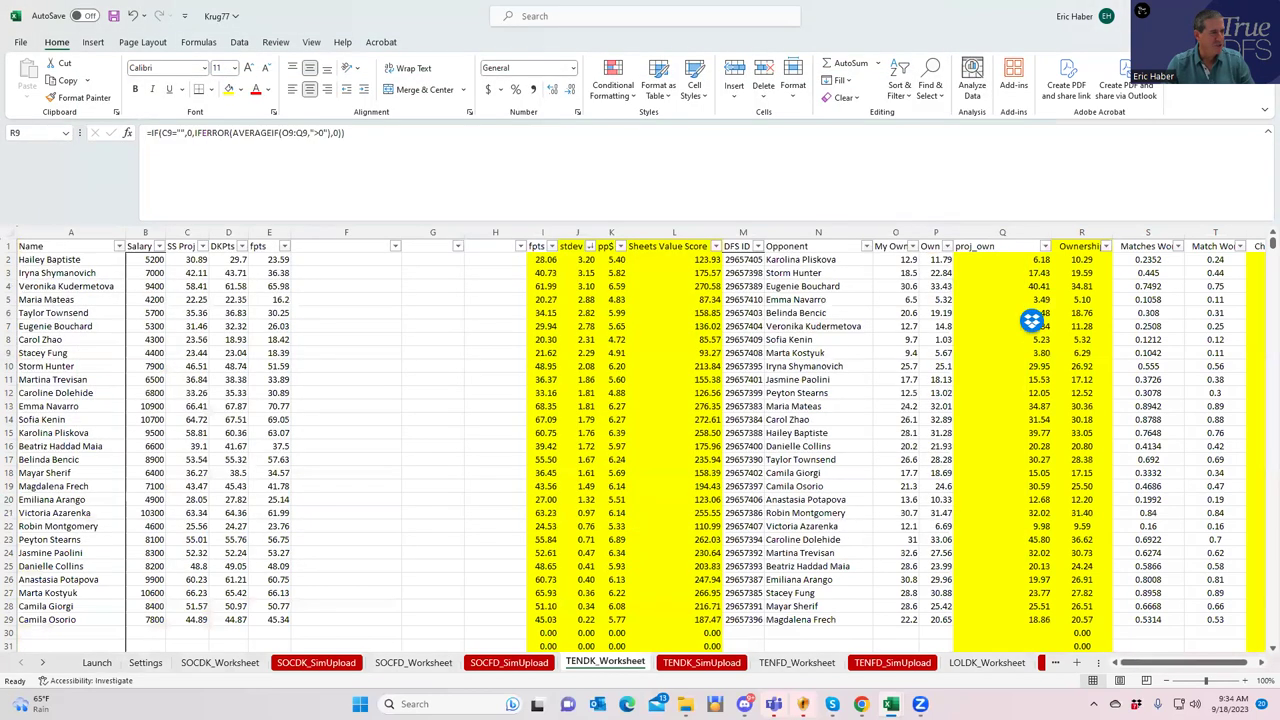
click(740, 93)
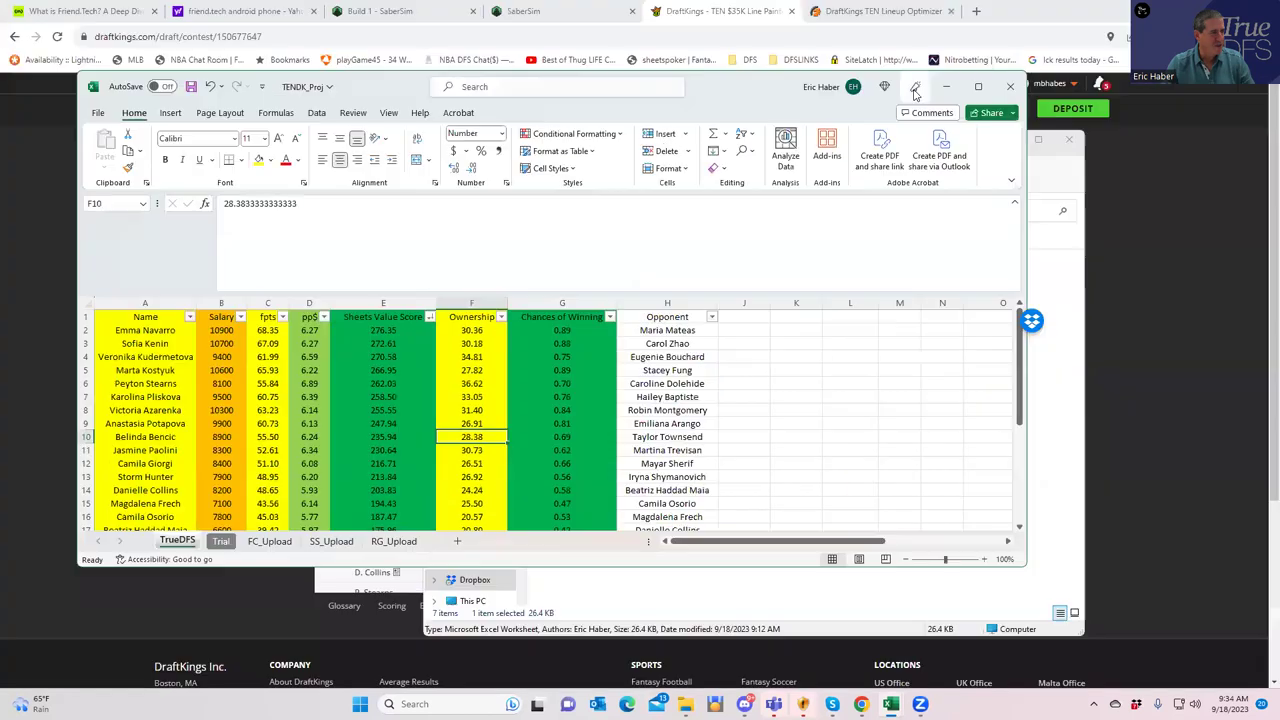
drag(748, 95, 1279, 143)
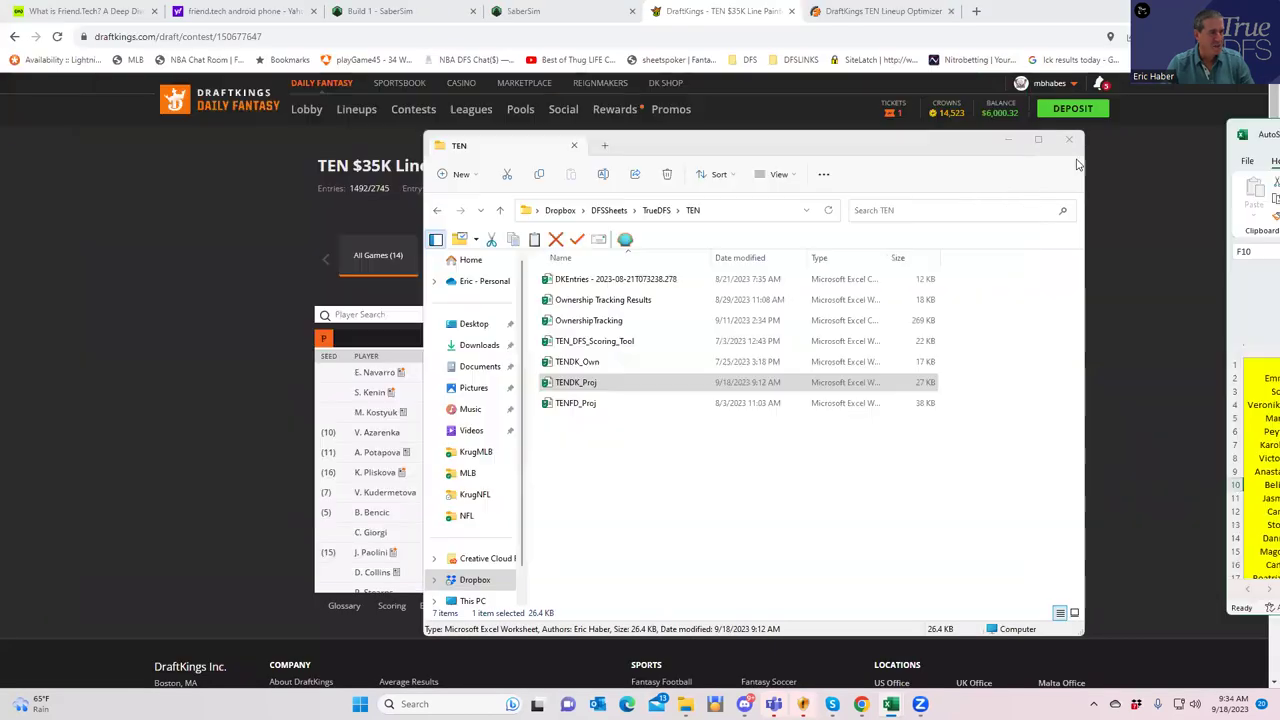
click(1005, 137)
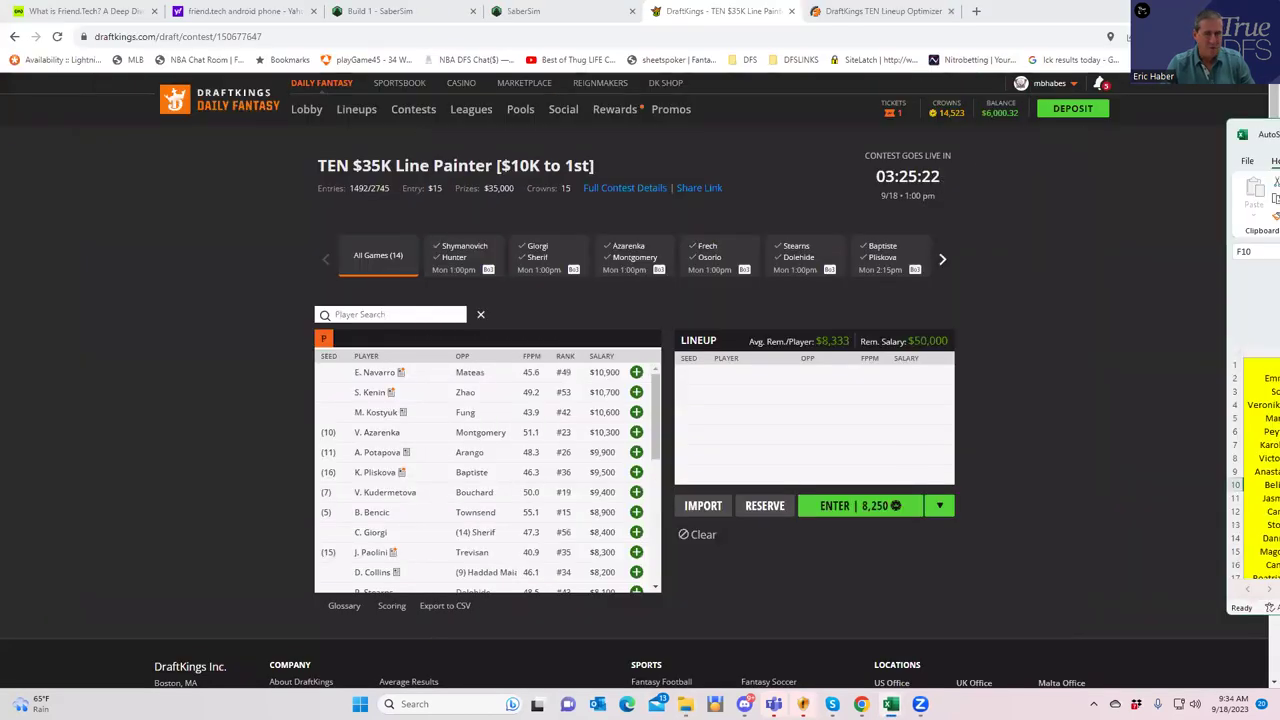
click(460, 366)
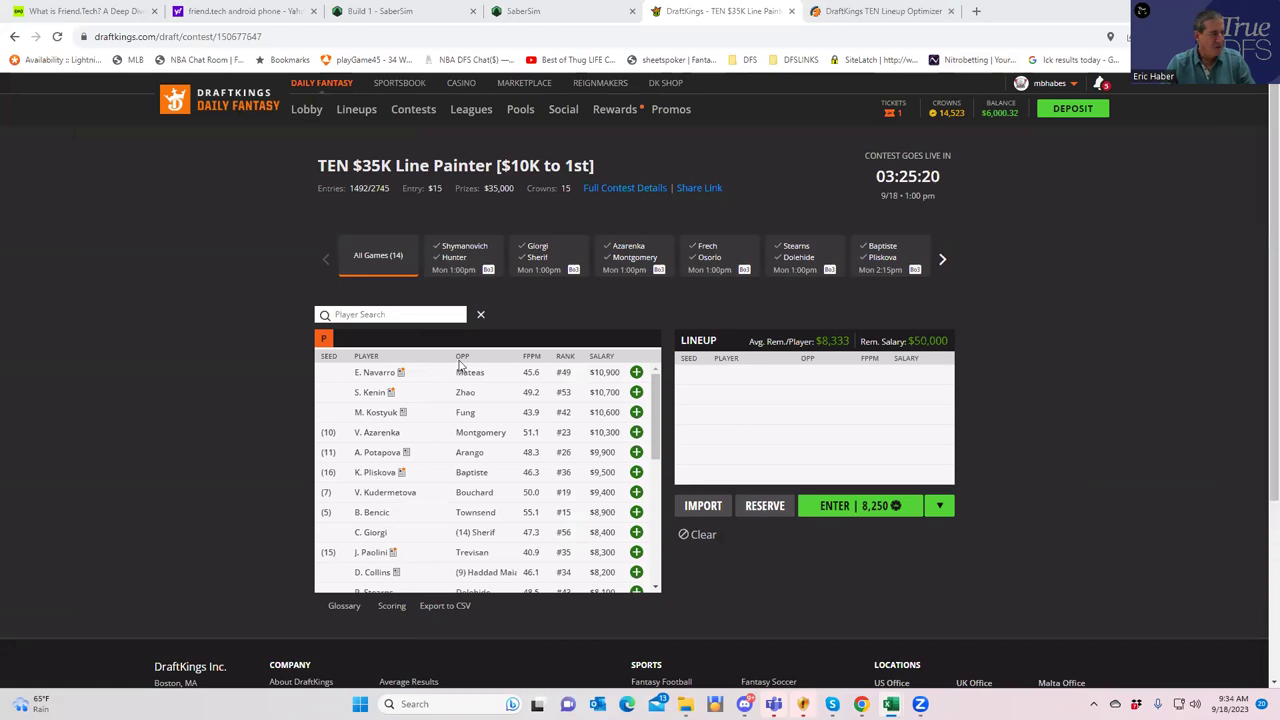
- Search the player pool for "stea" and add P. Stearns to the lineup
click(345, 316)
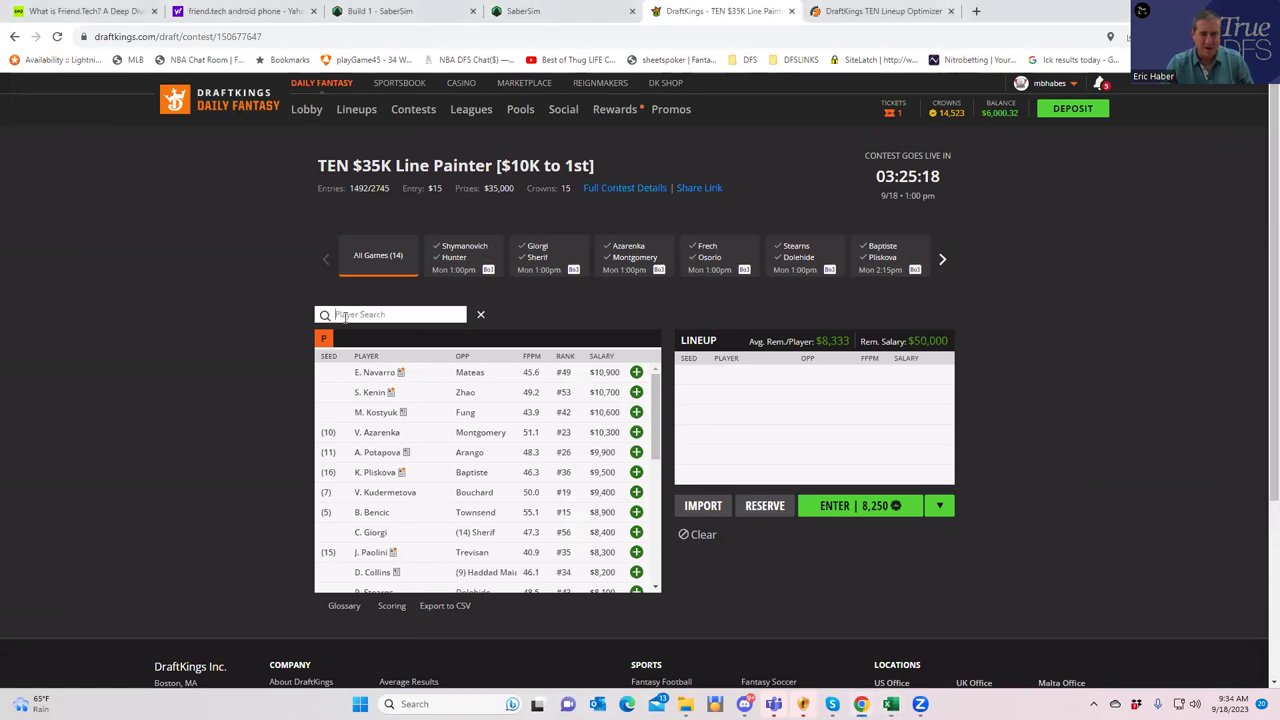
text(stea)
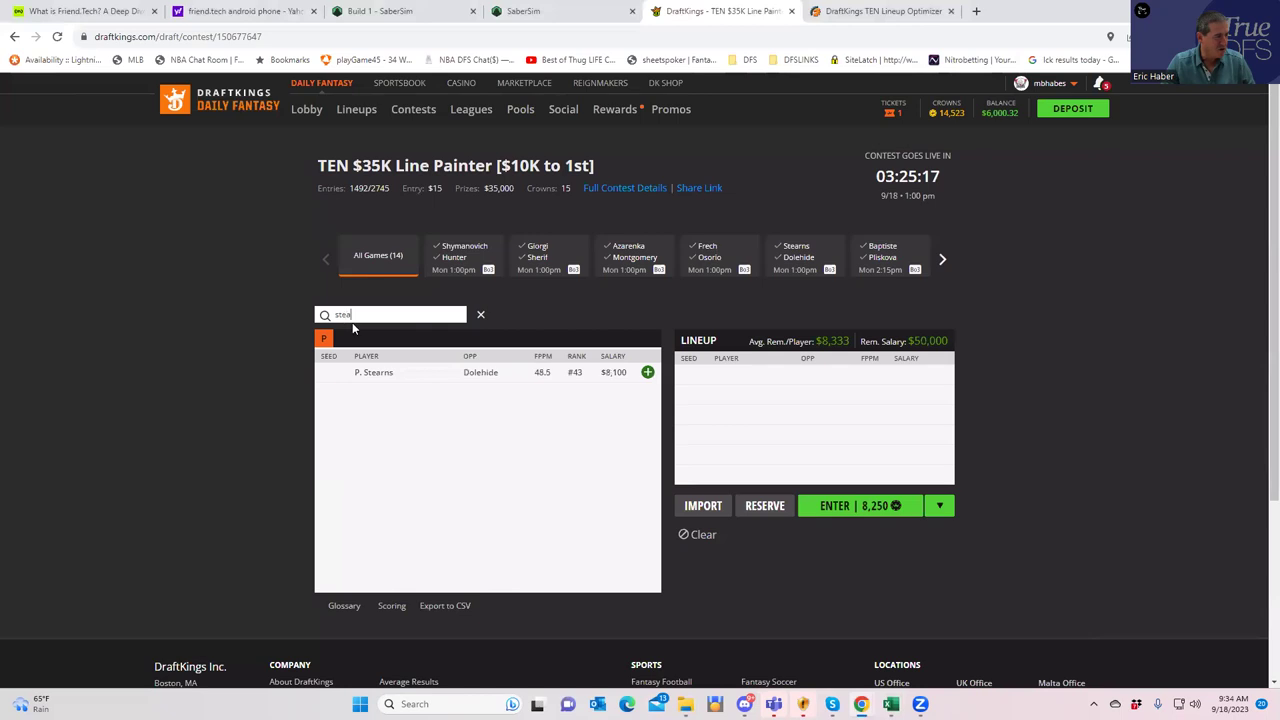
click(645, 371)
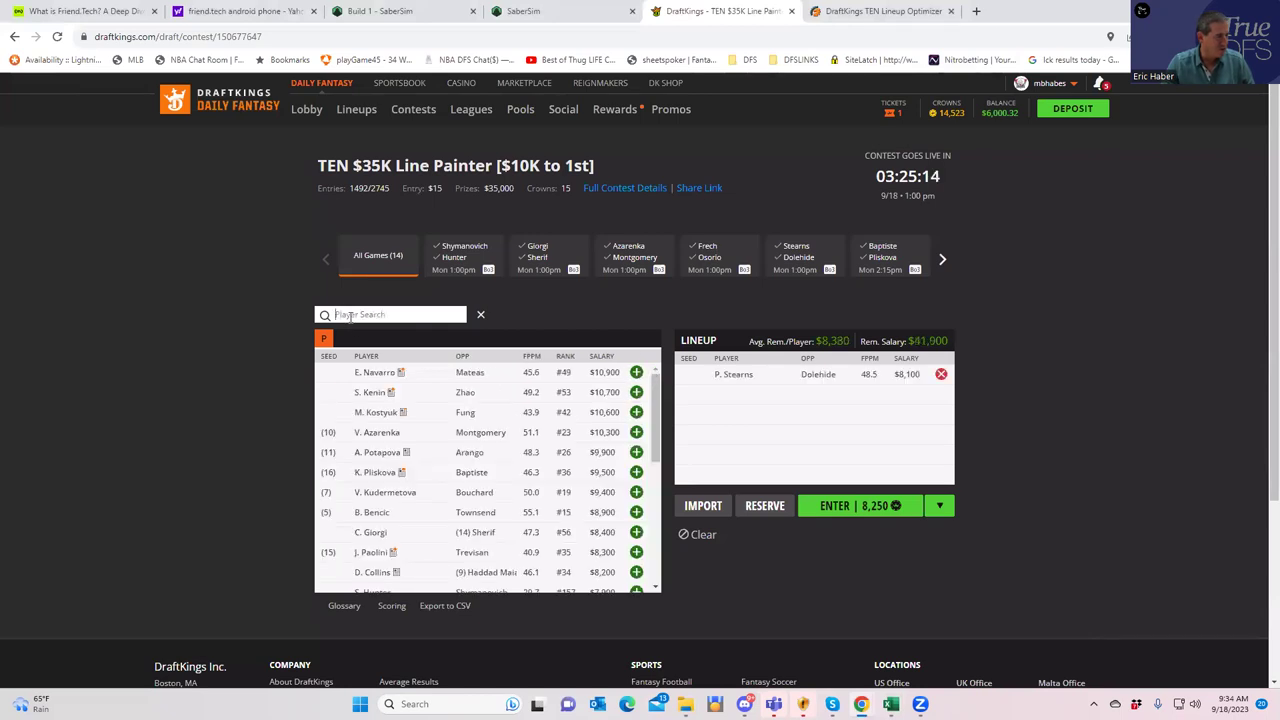
- Search the player pool for "veroni" and add V. Kudermetova to the lineup
text(valen)
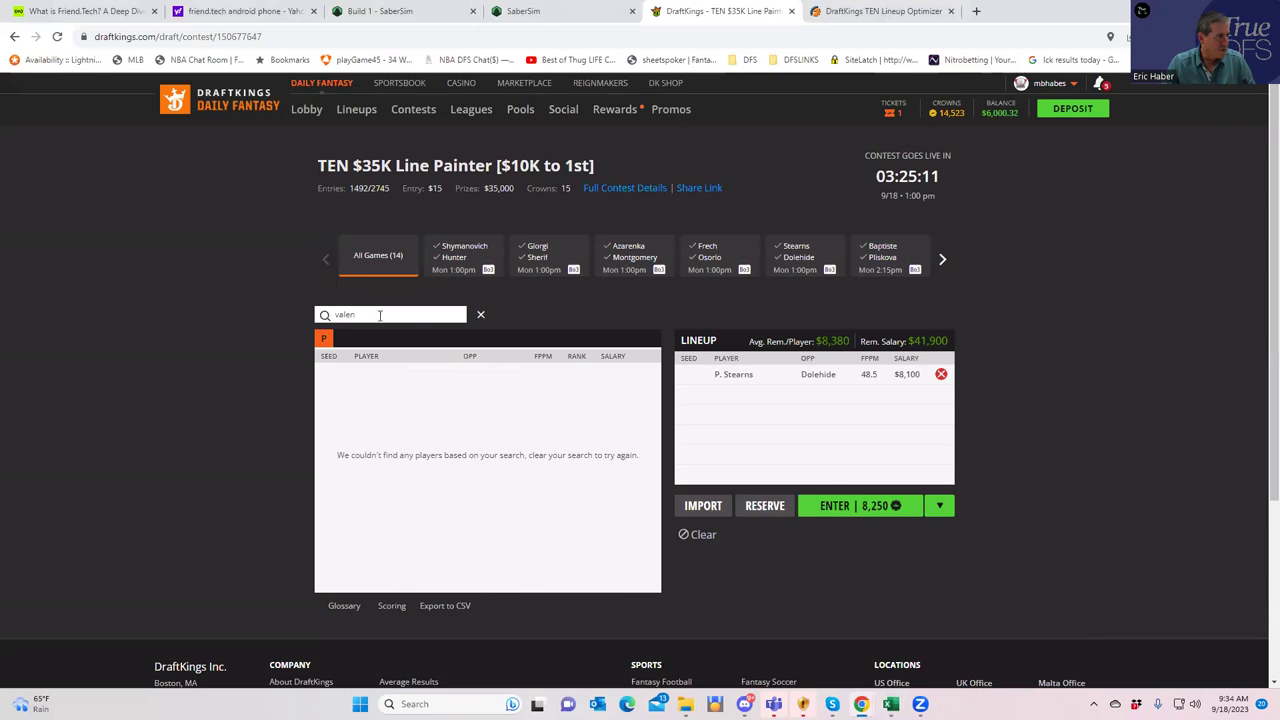
drag(379, 315, 291, 317)
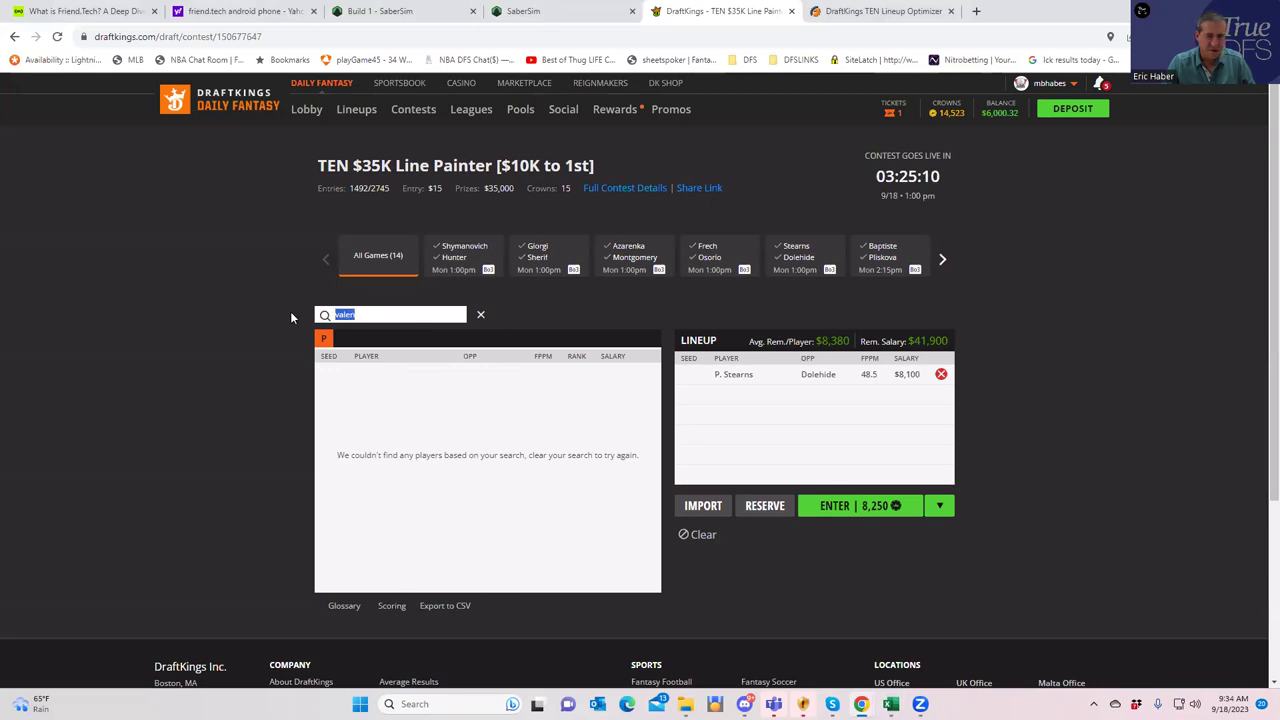
text(veroni)
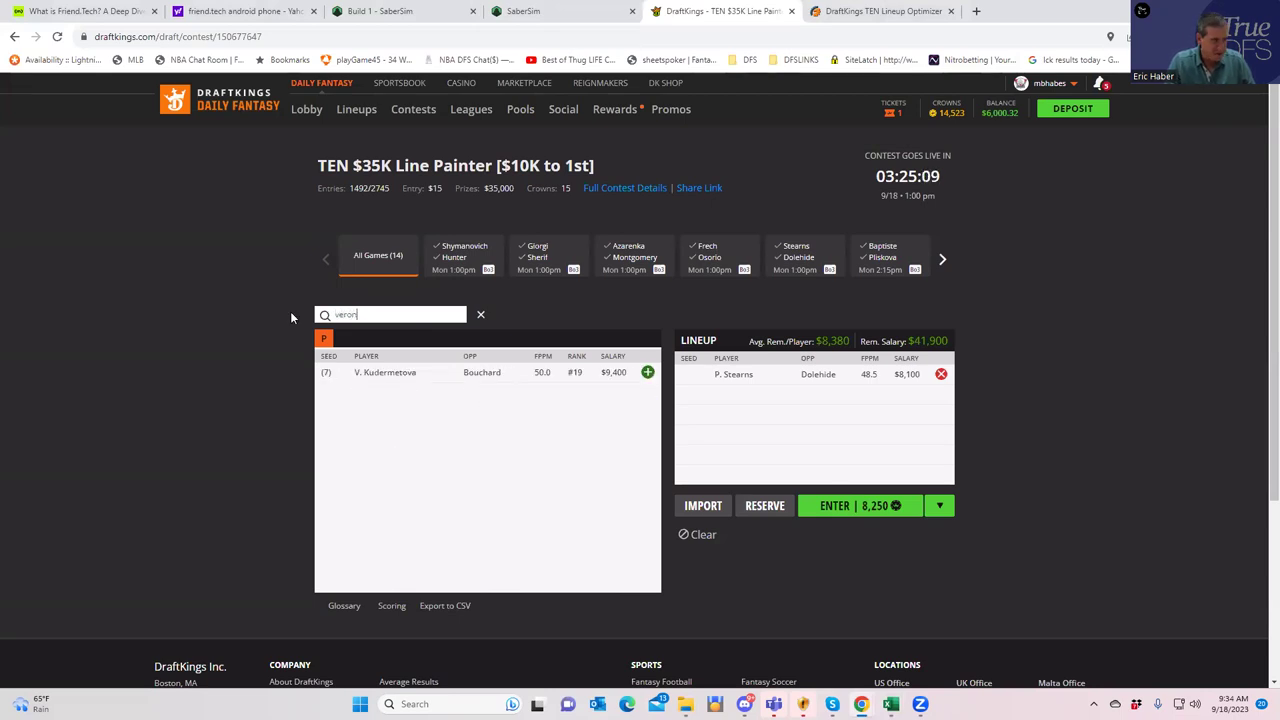
click(647, 372)
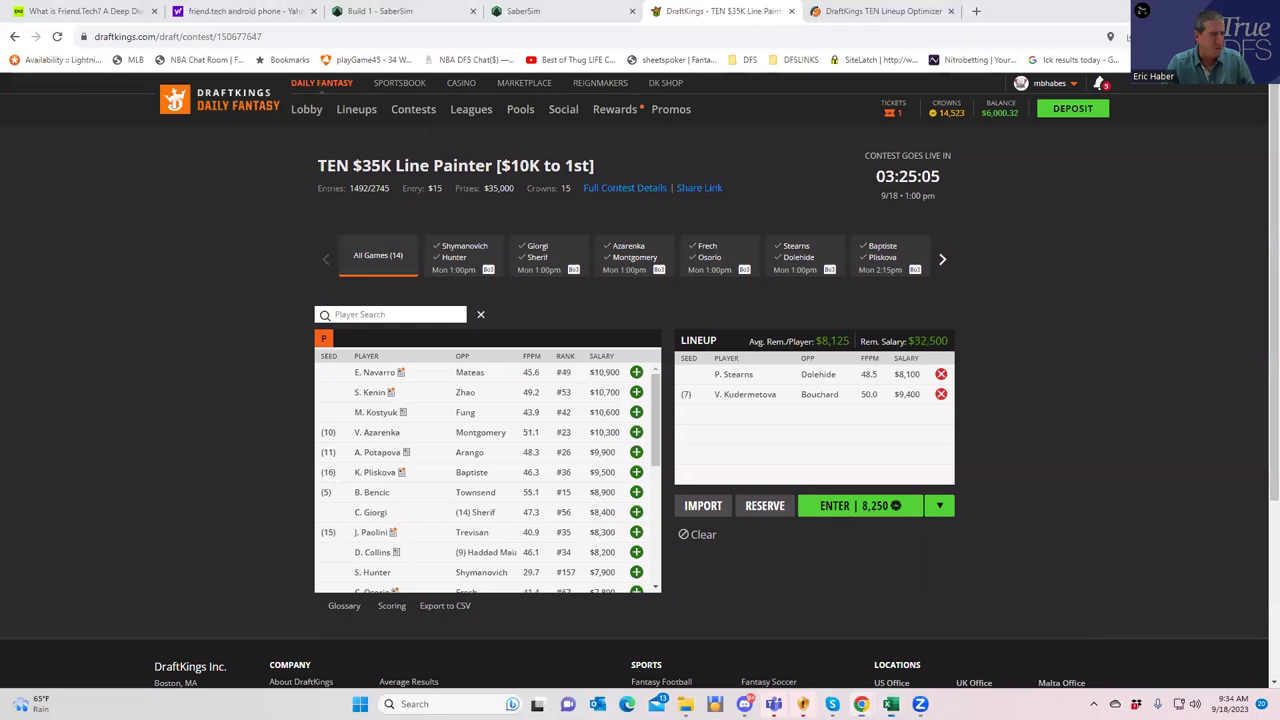
- Switch to the TENDK_Proj workbook and compare the salaries of the players in rows 6 and 10 to 14
key(alt+Tab)
click(304, 408)
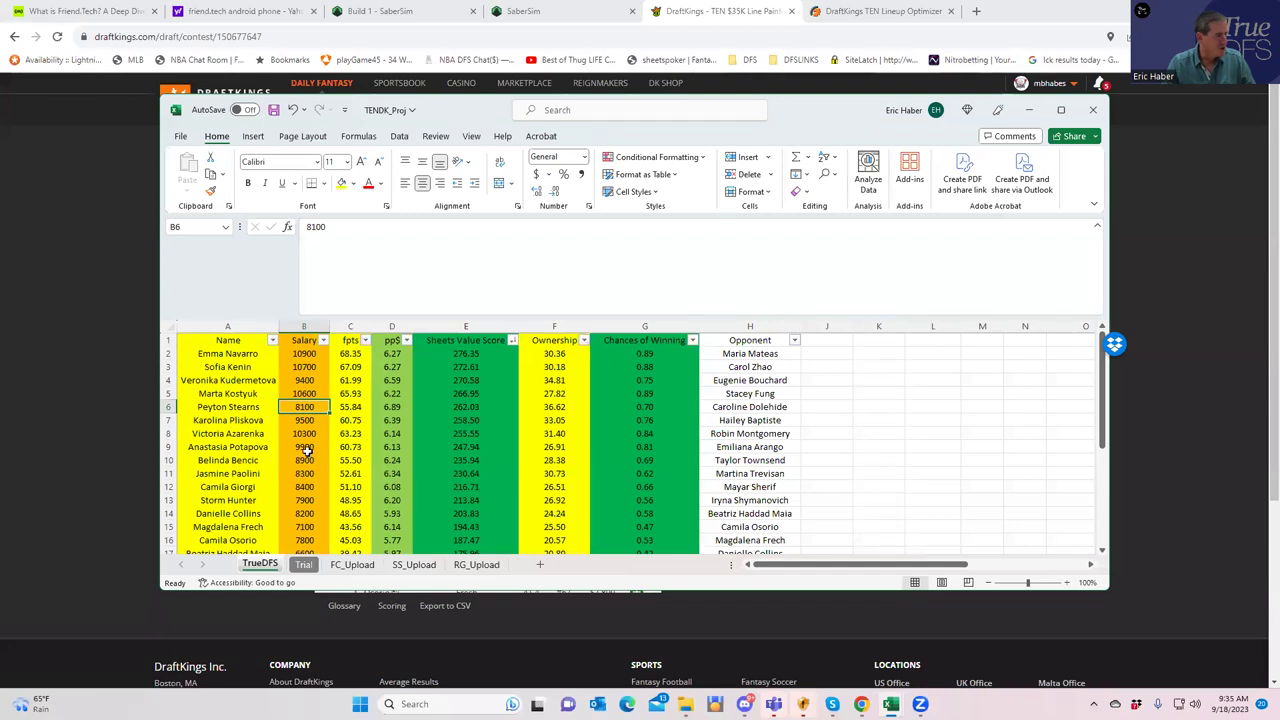
click(309, 460)
click(309, 487)
click(308, 513)
click(304, 474)
click(309, 501)
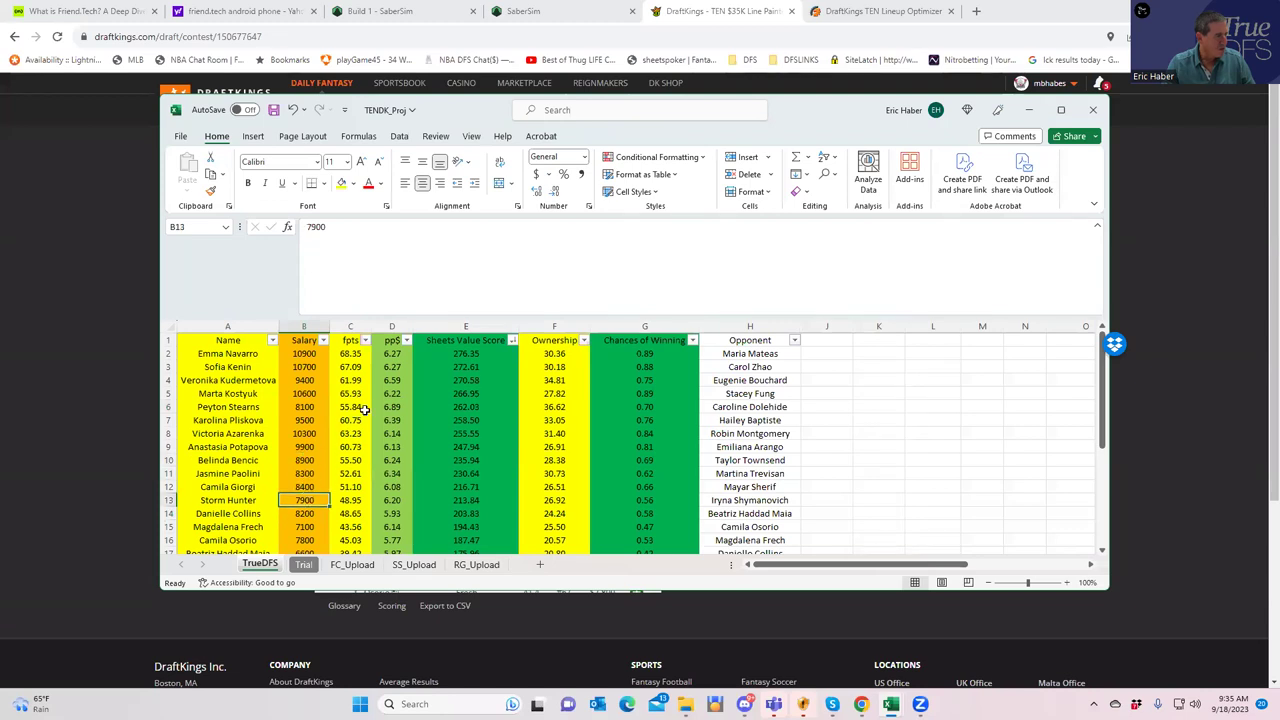
- Compare the salary of the player in row 2 with the salaries in rows 14, 16 and 17
click(308, 354)
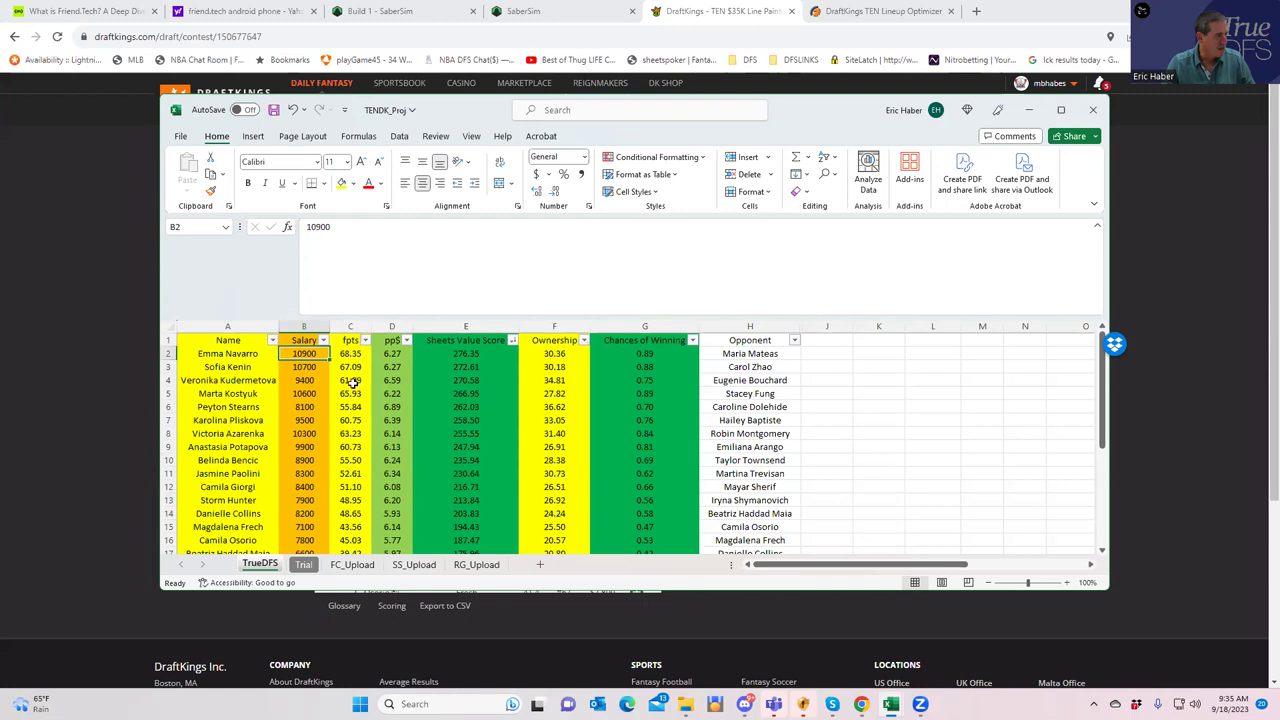
click(316, 513)
click(310, 540)
scroll(411, 530, down, 1)
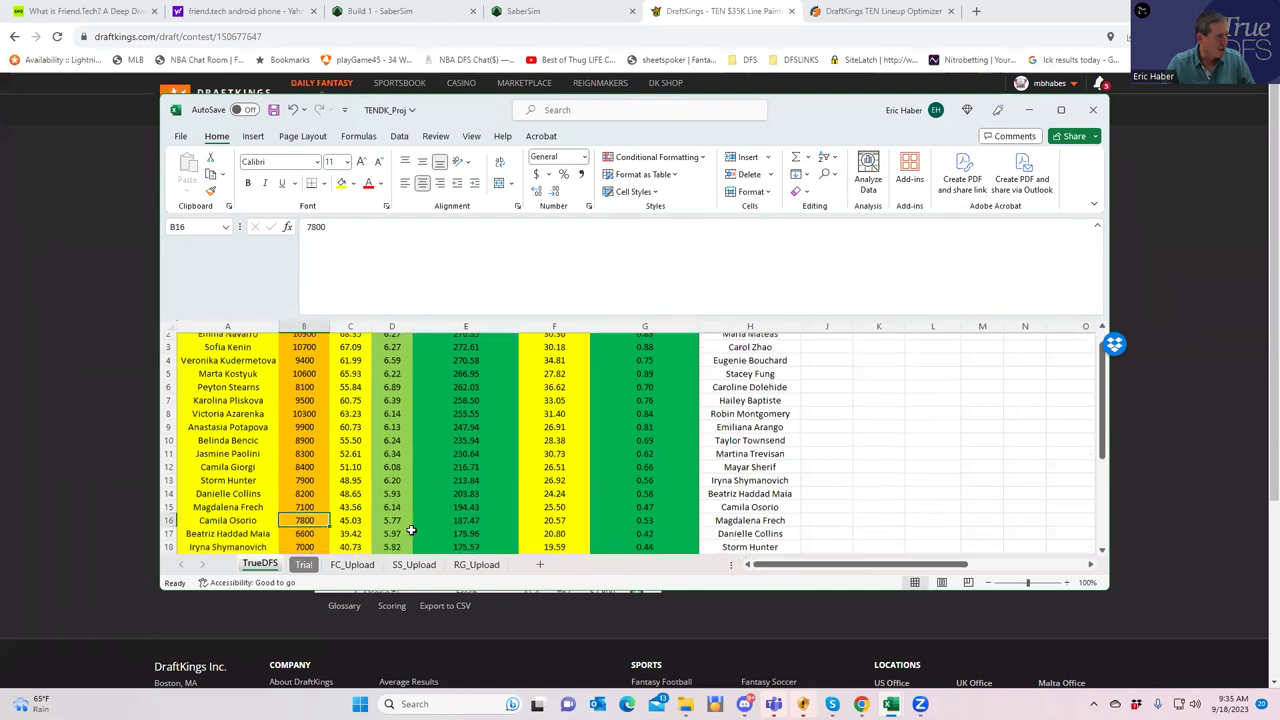
click(305, 512)
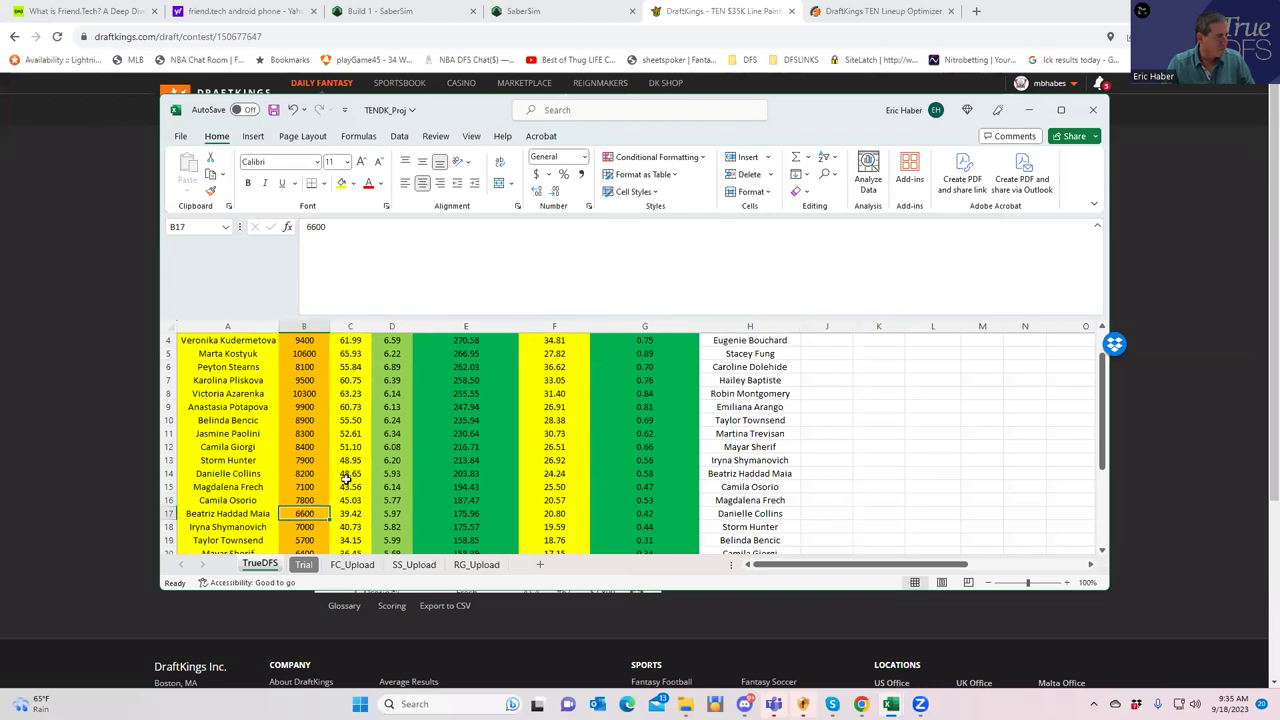
- Compare the salary of the player in row 6 with the salaries in rows 10, 12 and 13
scroll(345, 482, up, 1)
click(308, 407)
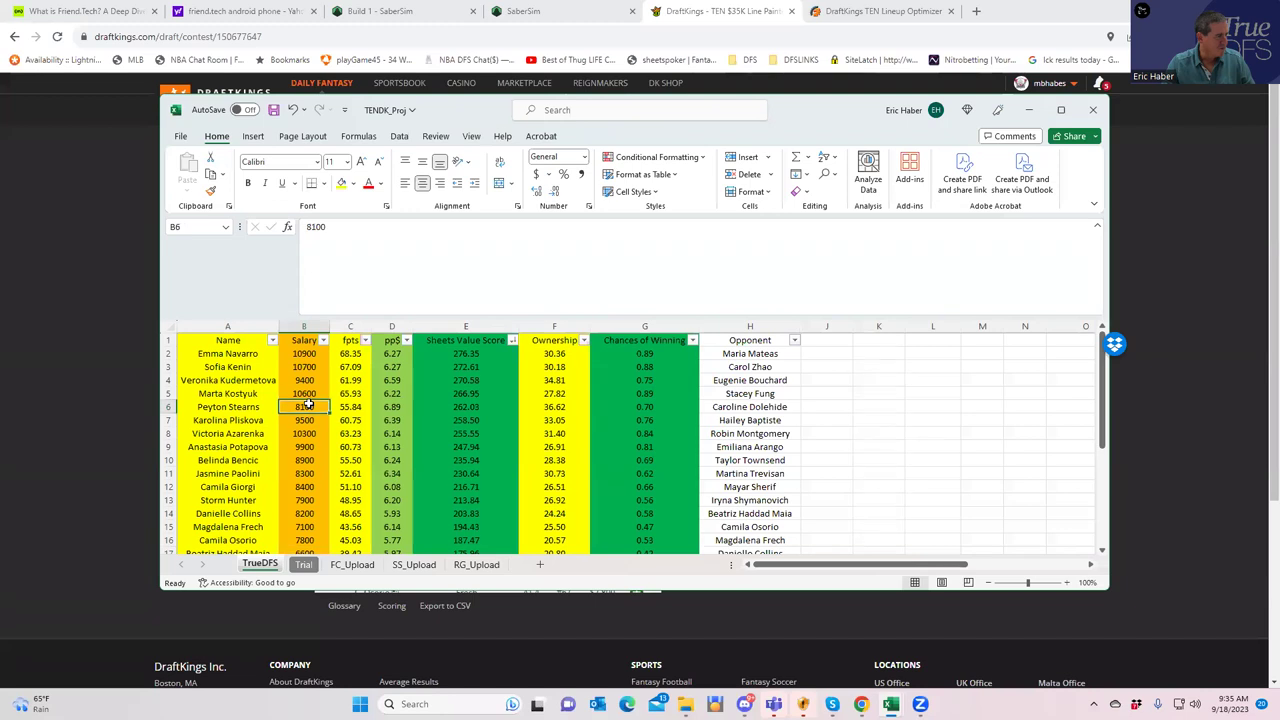
click(307, 460)
click(300, 497)
click(304, 487)
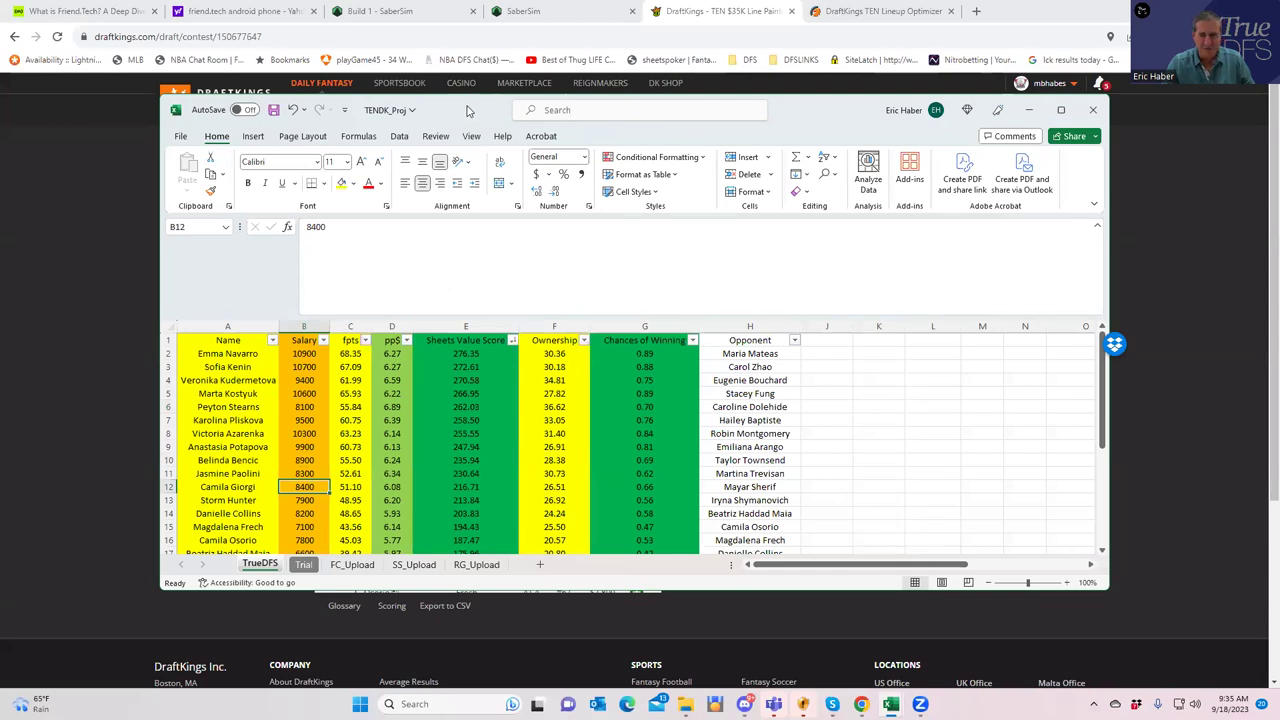
- Check the salary and Ownership of the player in row 15 of the TENDK_Proj workbook
key(alt+Tab)
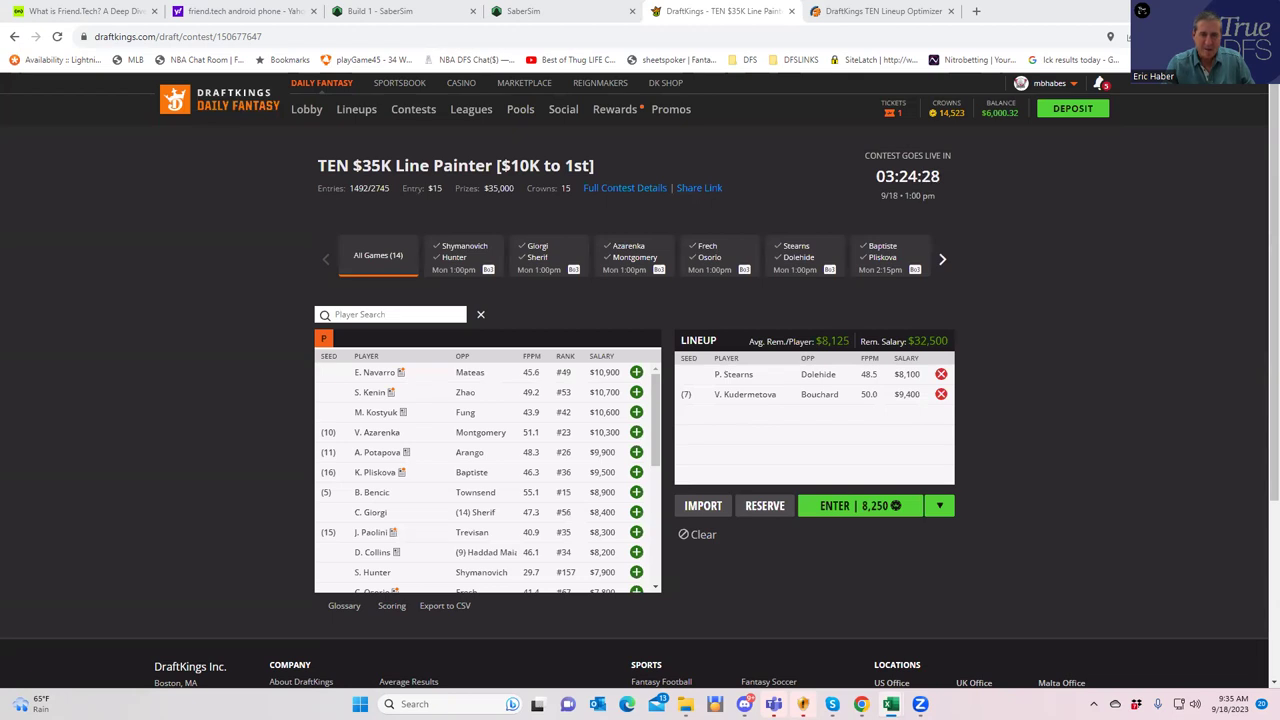
key(alt+Tab)
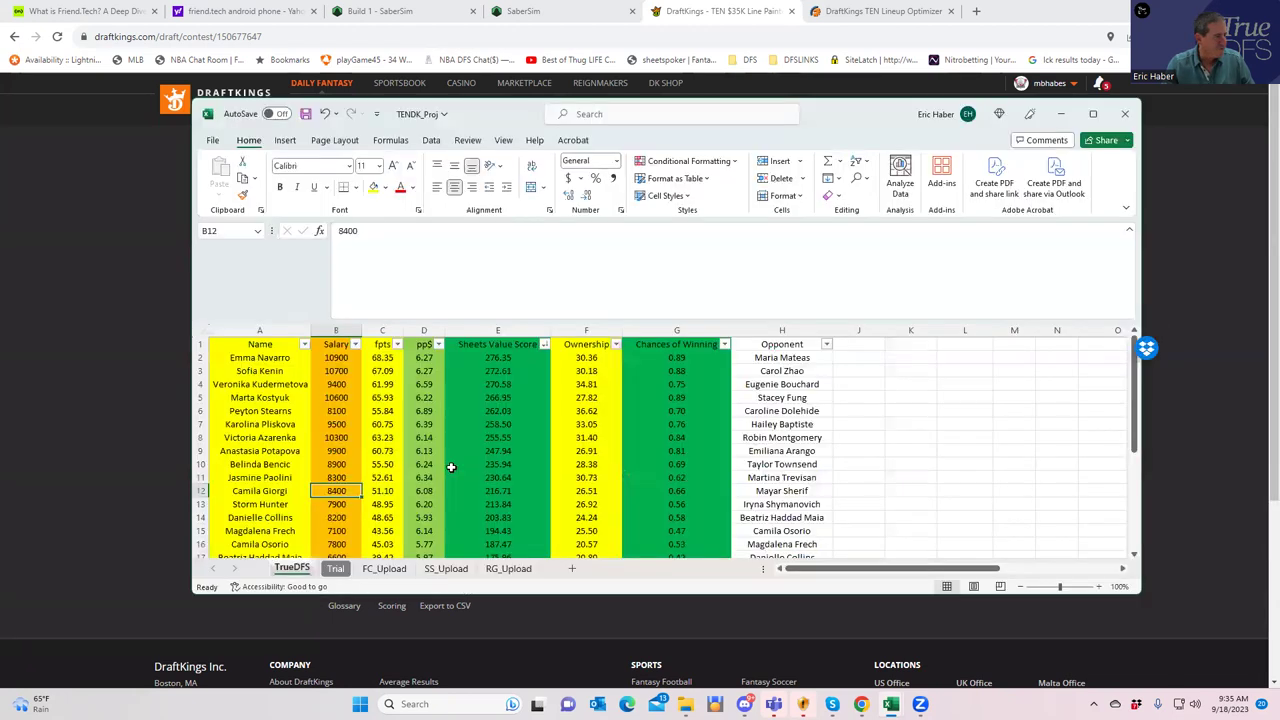
click(338, 533)
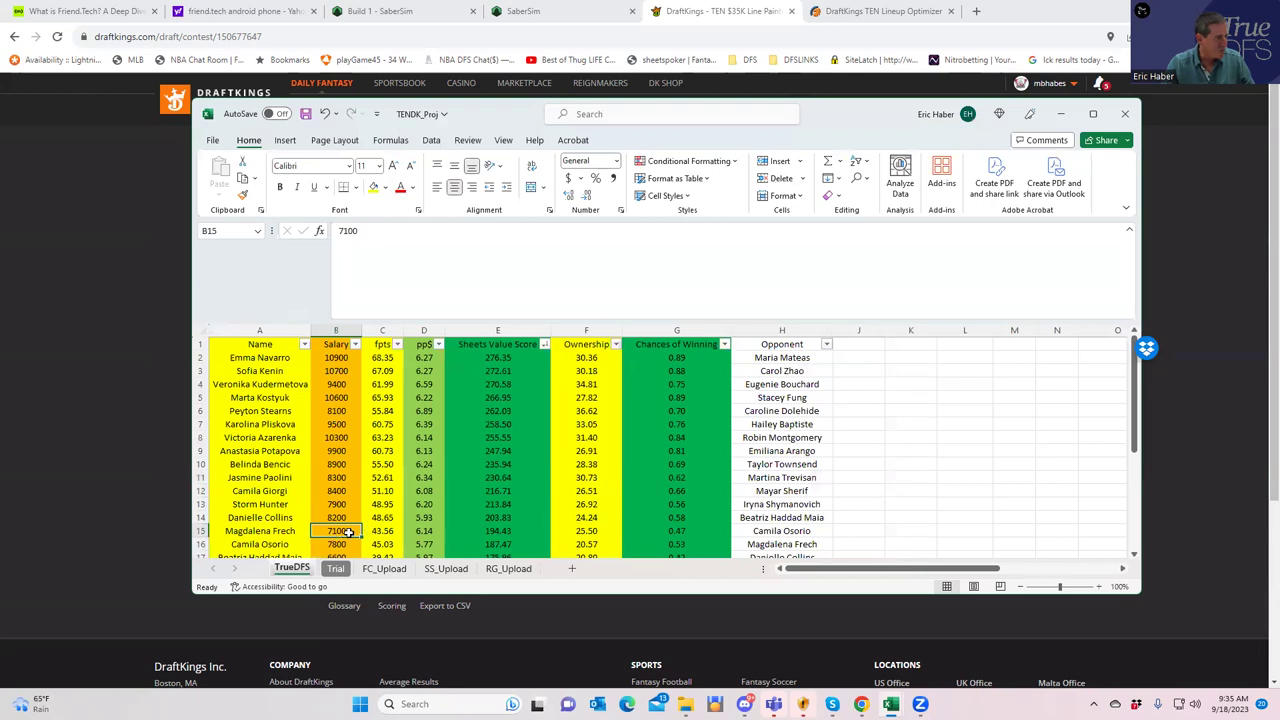
click(576, 531)
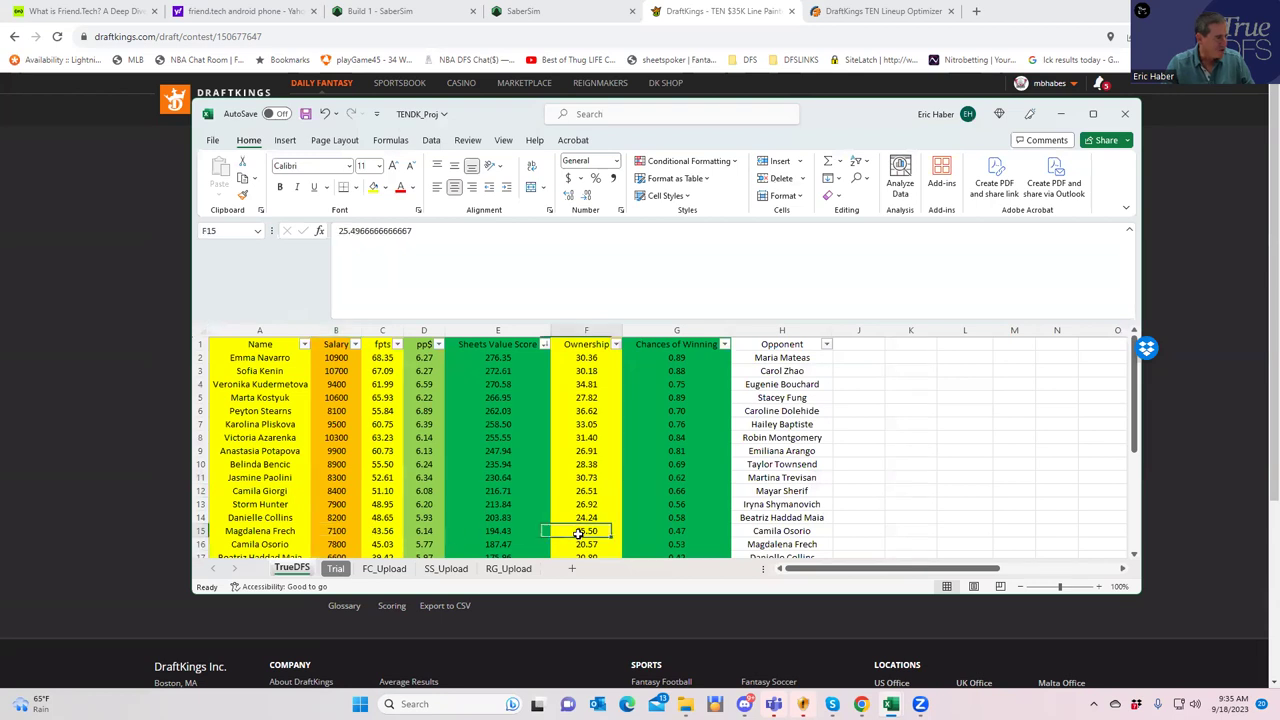
click(340, 531)
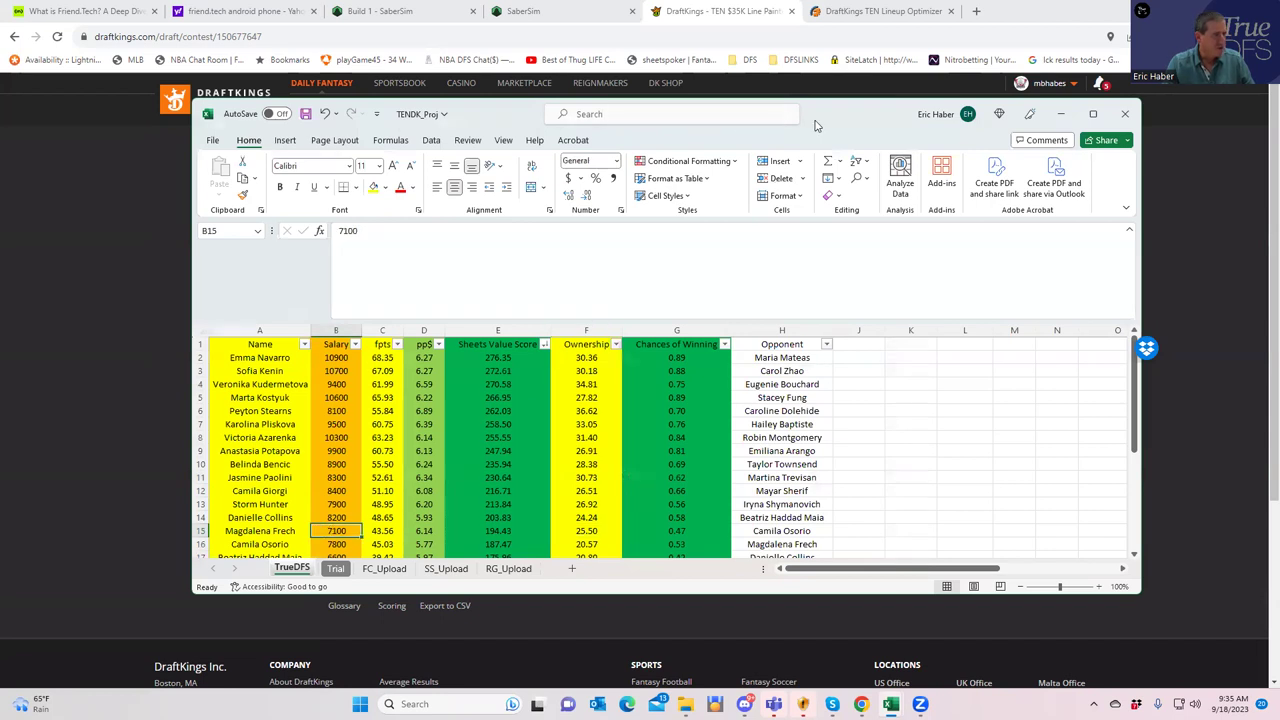
- Switch back to the DraftKings contest page, search for "fre" and add M. Frech to the lineup
key(alt+Tab)
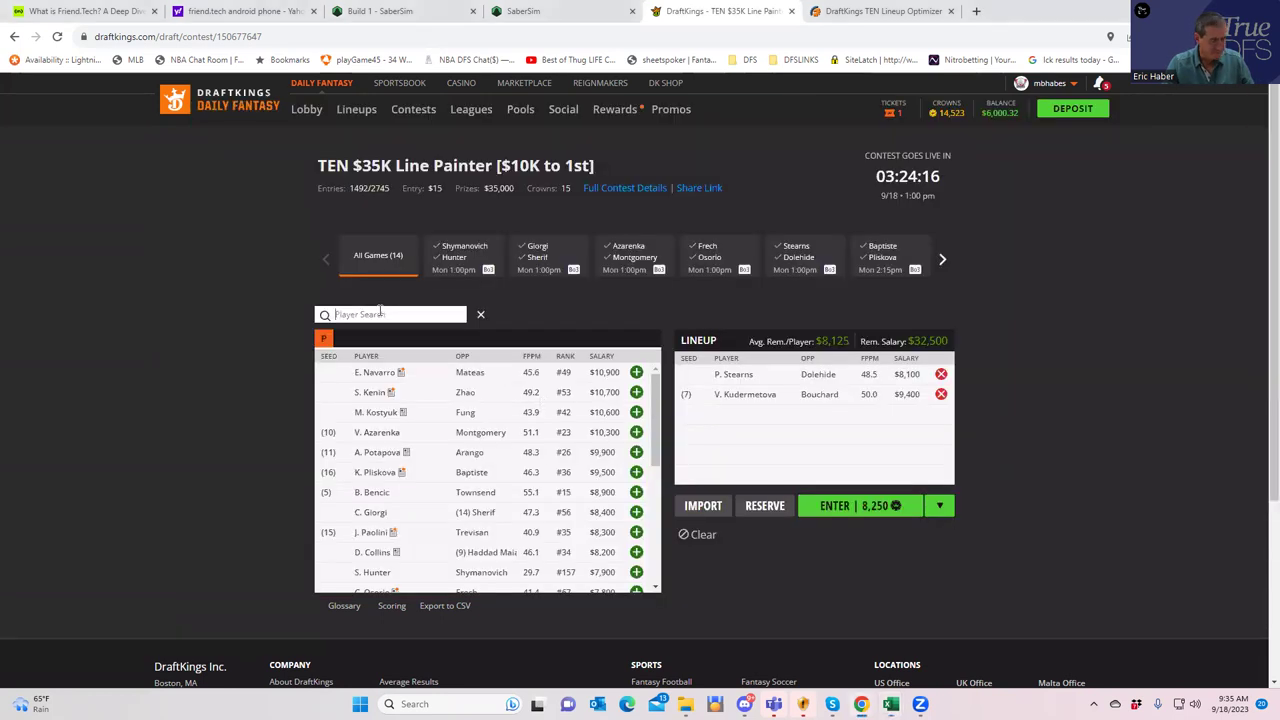
click(380, 314)
text(fre)
click(647, 372)
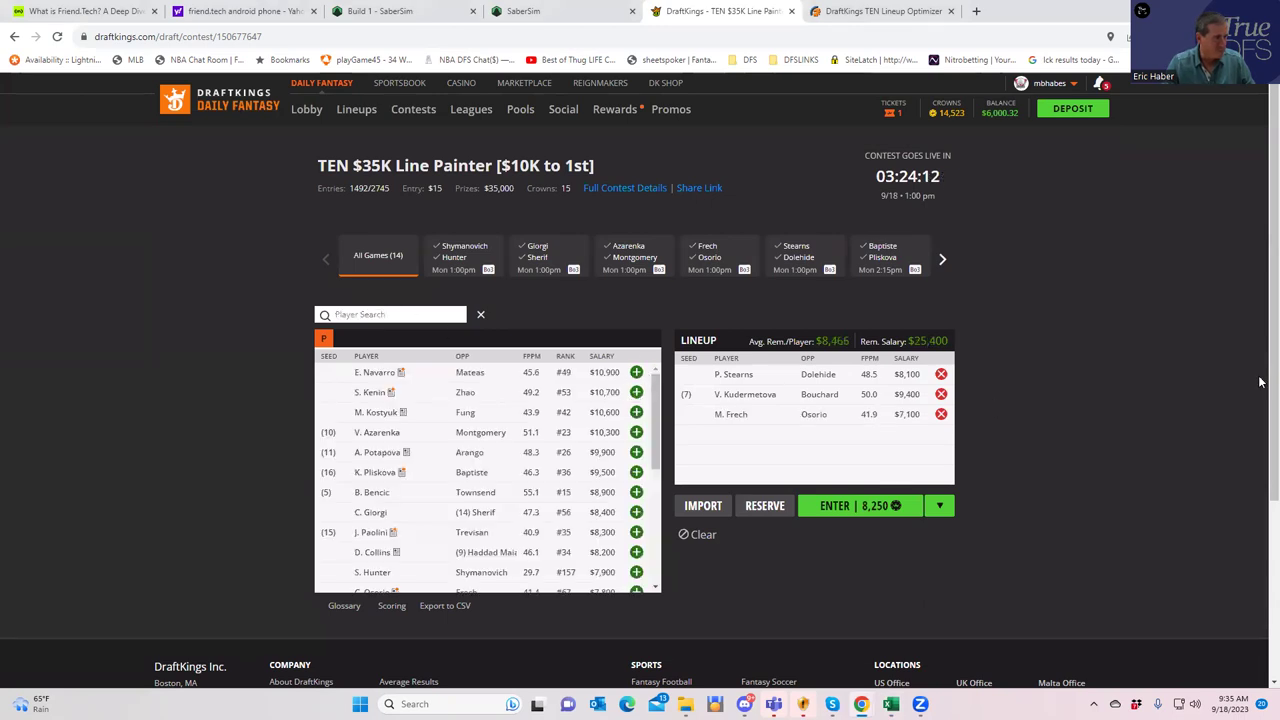
- Search the player pool for "pao" and add J. Paolini to the lineup
key(alt+Tab)
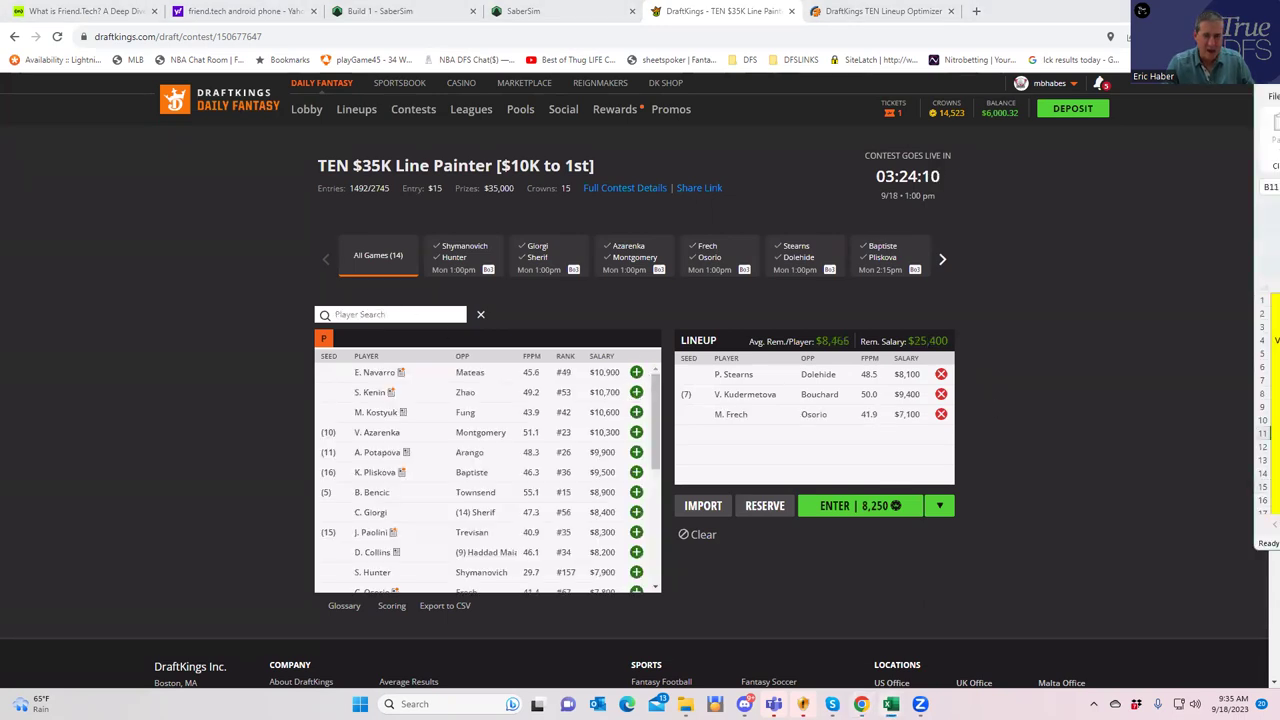
click(416, 308)
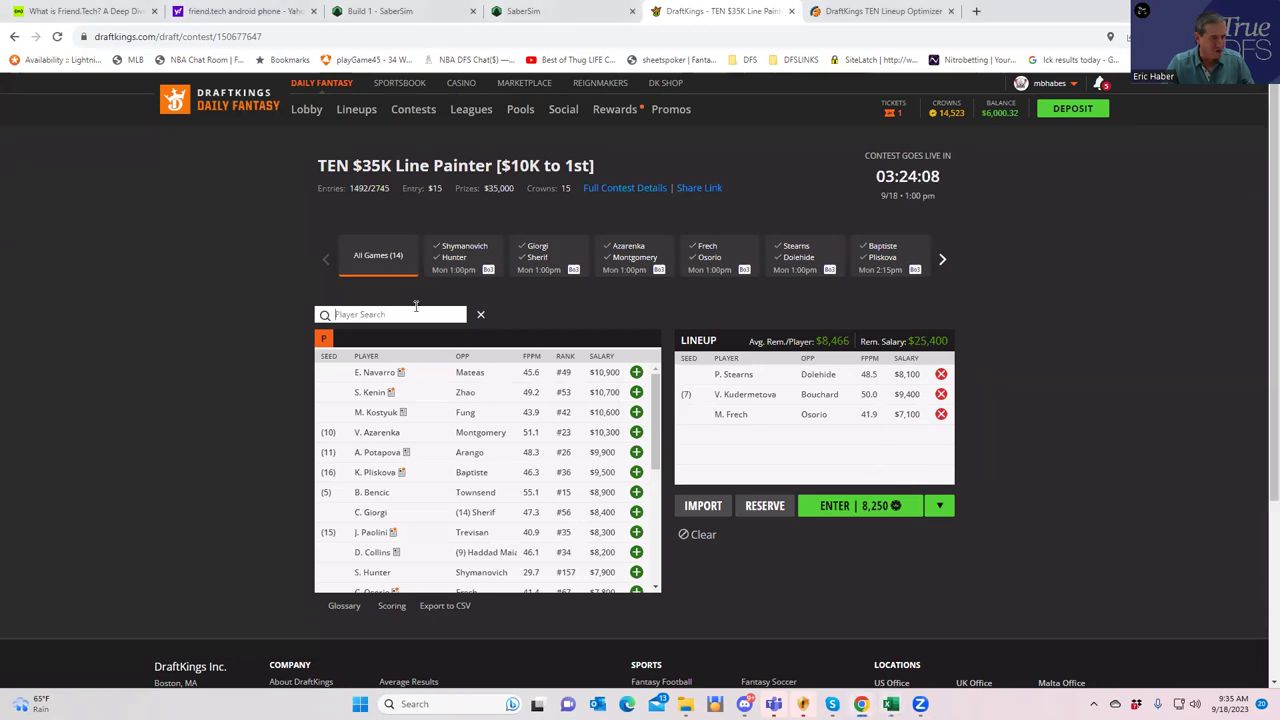
text(pao)
click(647, 372)
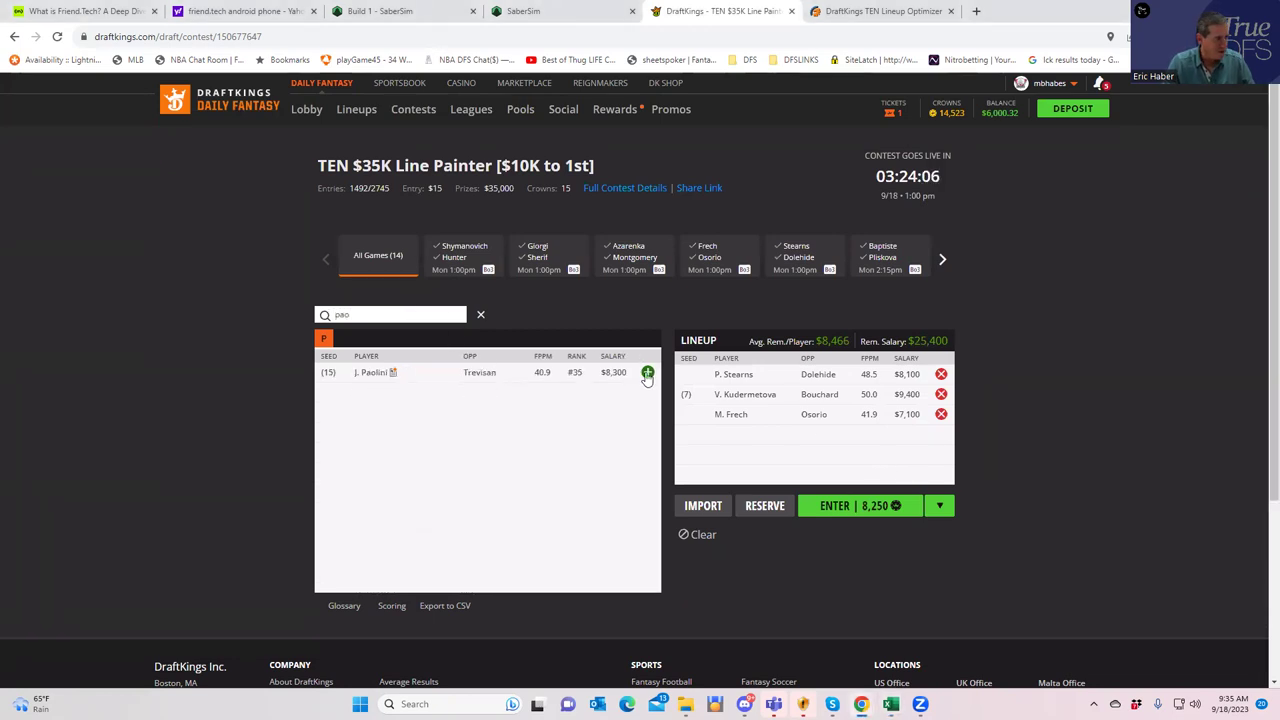
- Search the player pool for "gior" and add C. Giorgi to the lineup
click(373, 312)
text(gior)
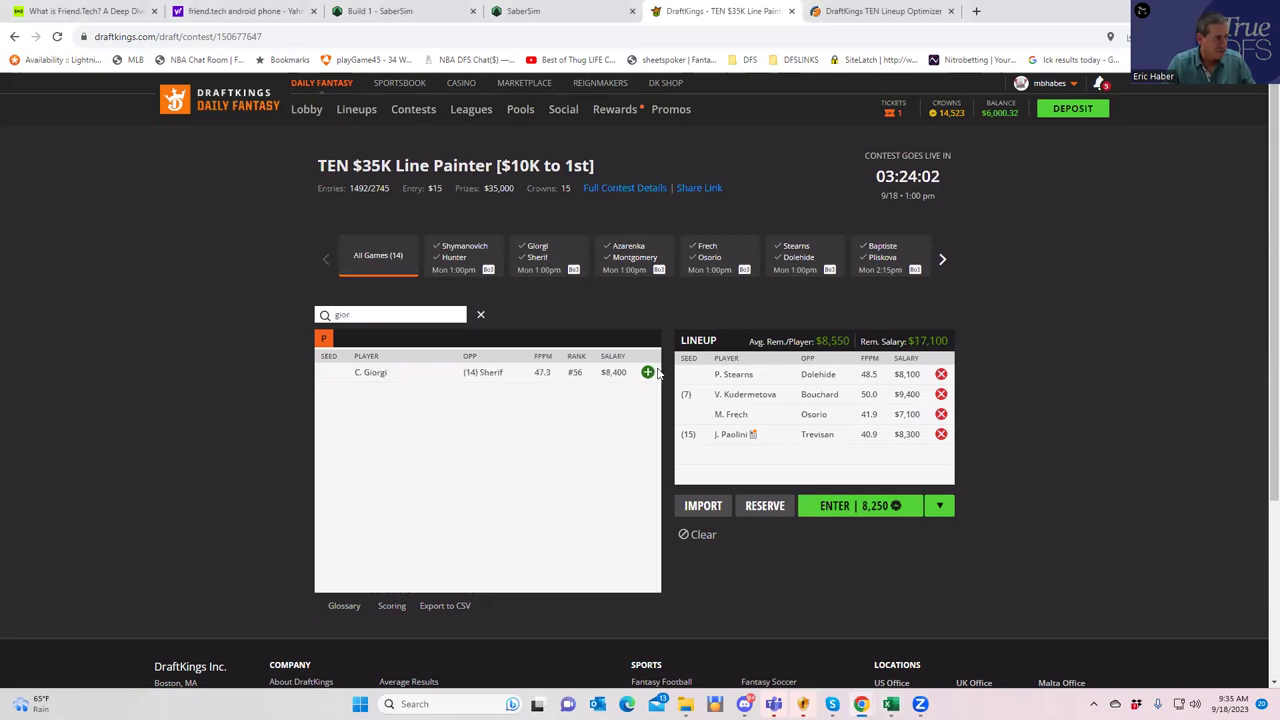
click(647, 372)
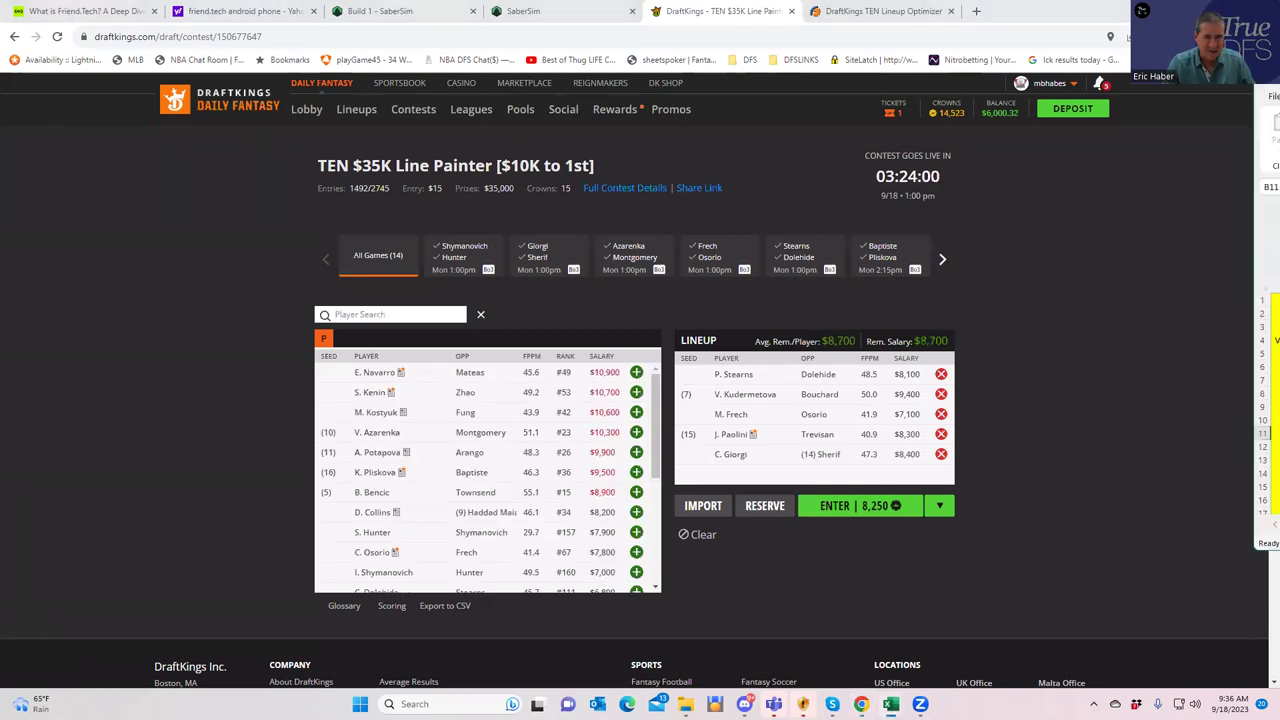
- Check the salary of the player in row 10 of the TENDK_Proj workbook, bringing its window into view
click(1265, 446)
click(1265, 420)
scroll(1265, 420, down, 1)
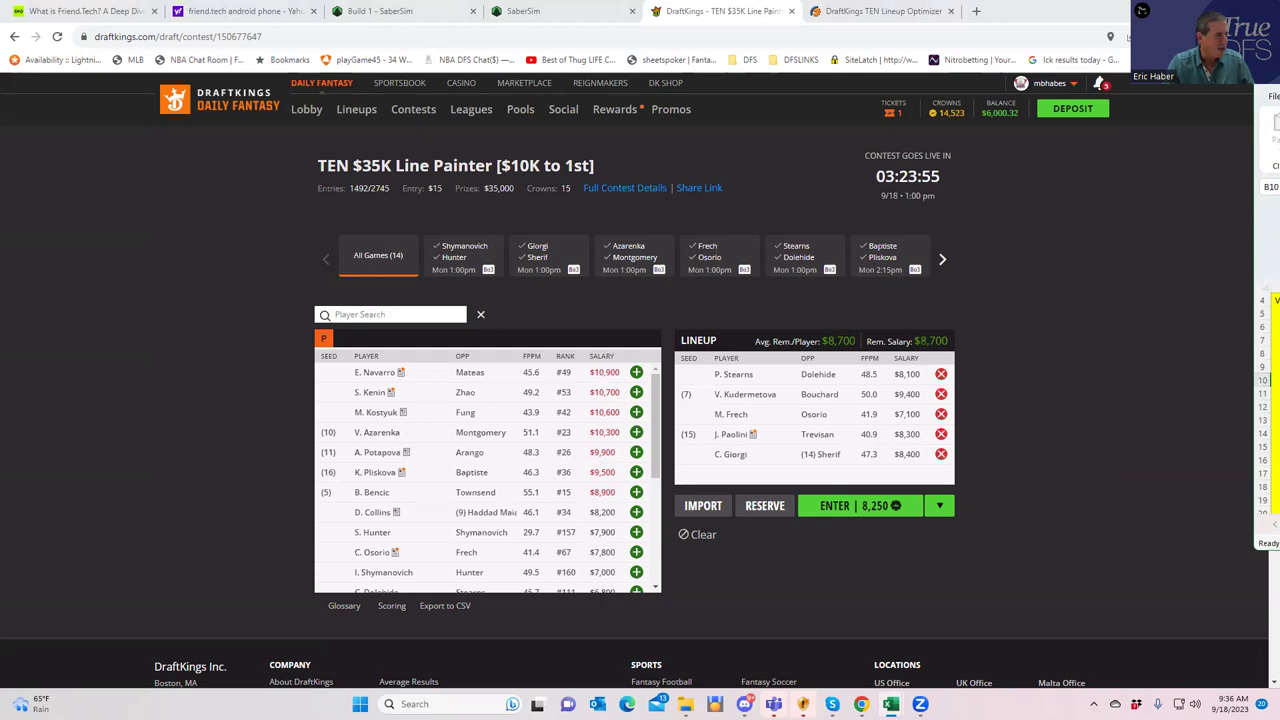
drag(1268, 64, 270, 64)
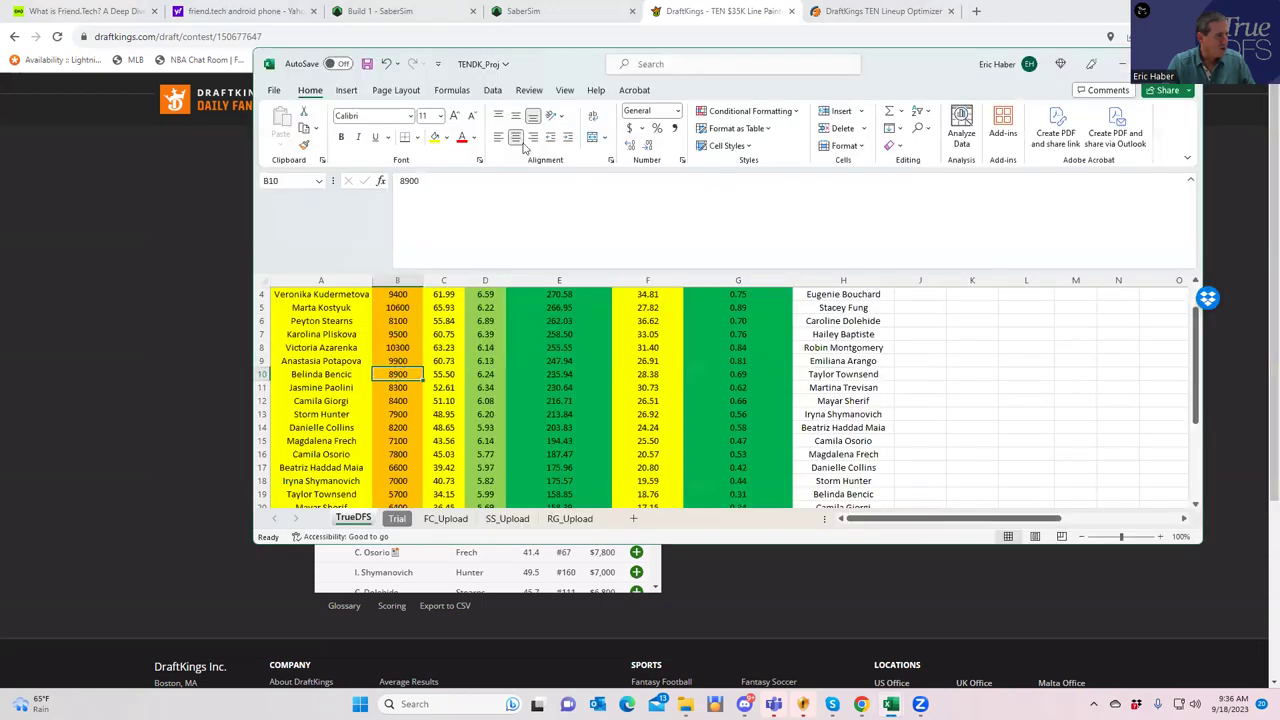
drag(547, 70, 581, 82)
- Search the contest's player pool for "bencic" and add B. Bencic as the sixth player in the lineup
click(408, 313)
text(bencic)
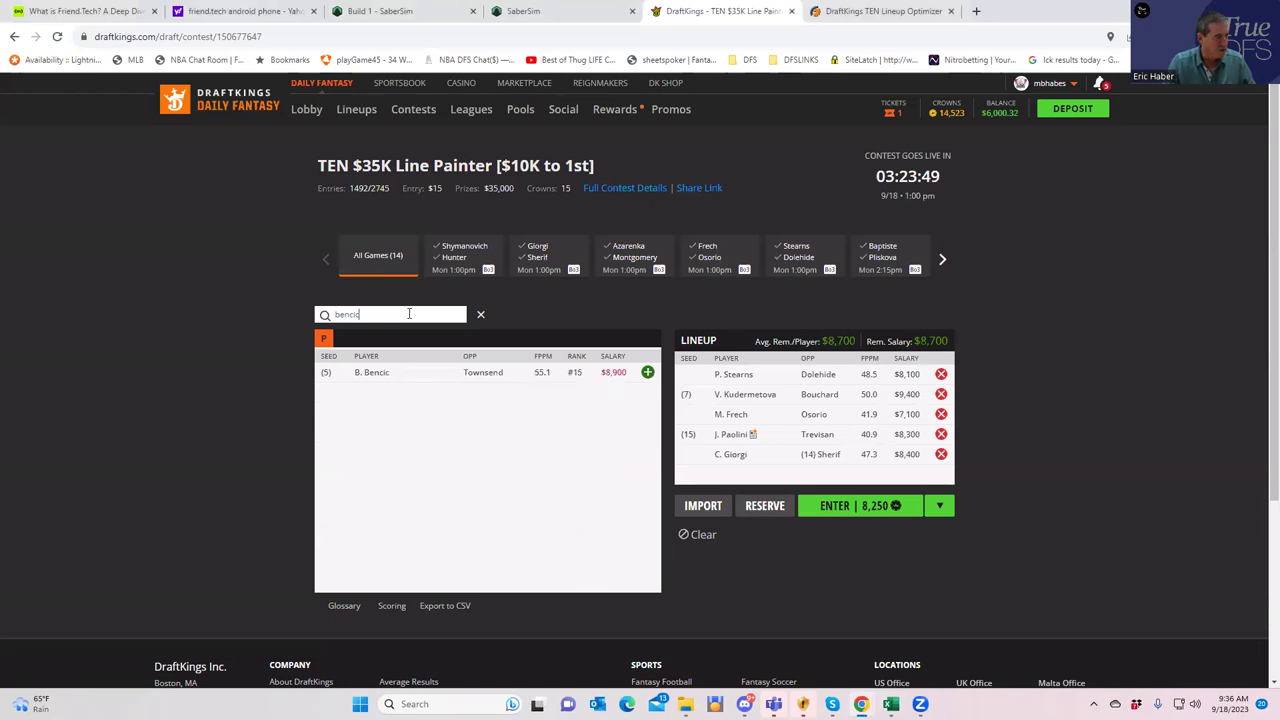
click(647, 372)
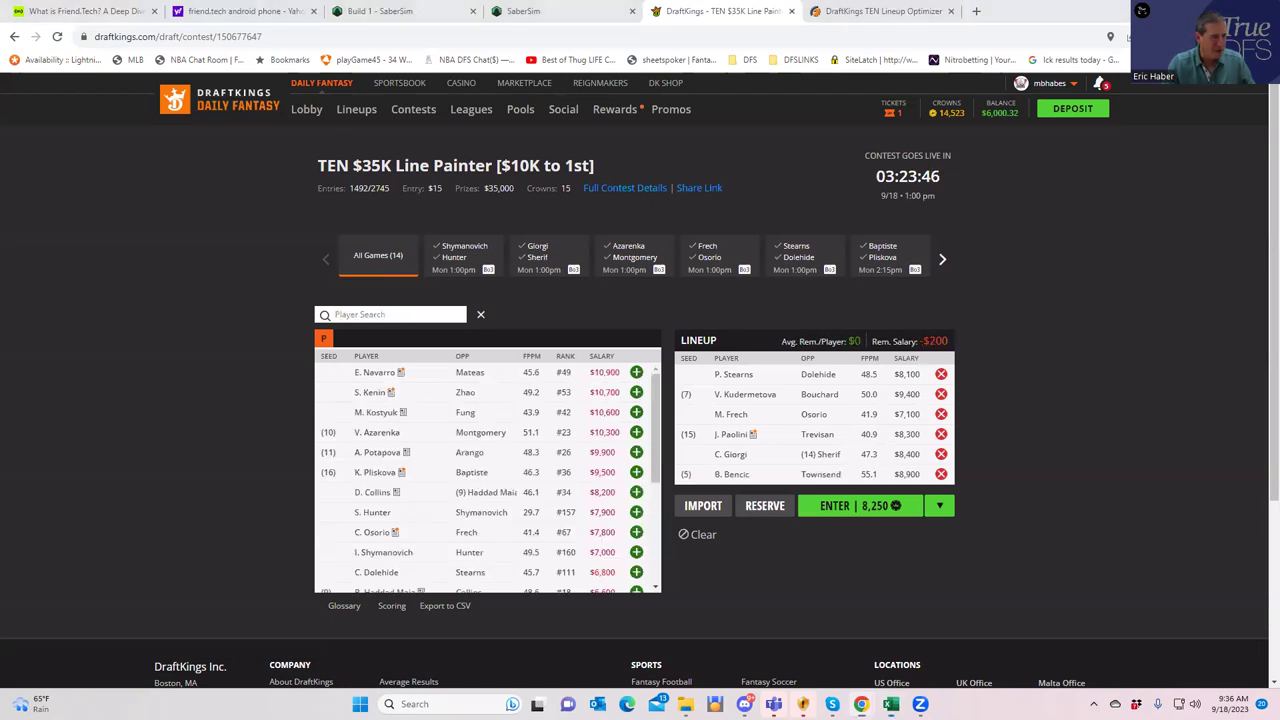
- Return to the TENDK_Proj workbook and compare the salaries of the lower-priced players in rows 15 and 17
key(alt+Tab)
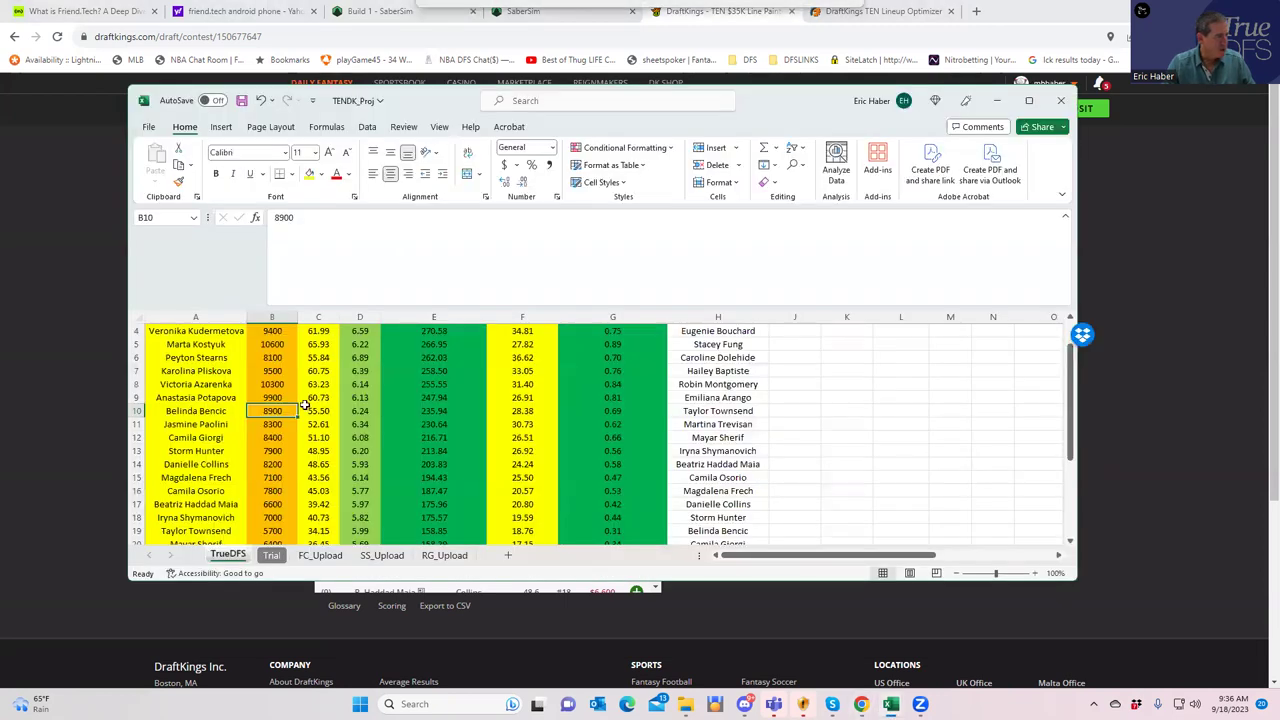
click(302, 450)
click(265, 504)
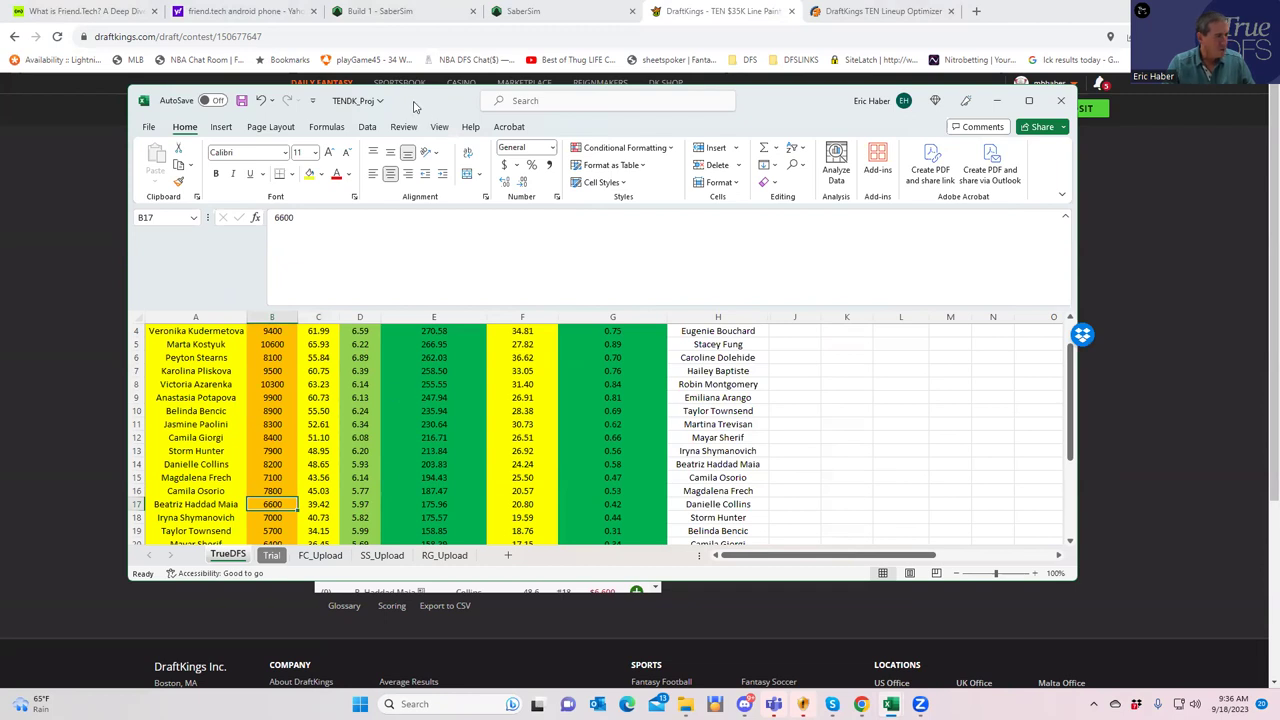
drag(415, 107, 445, 99)
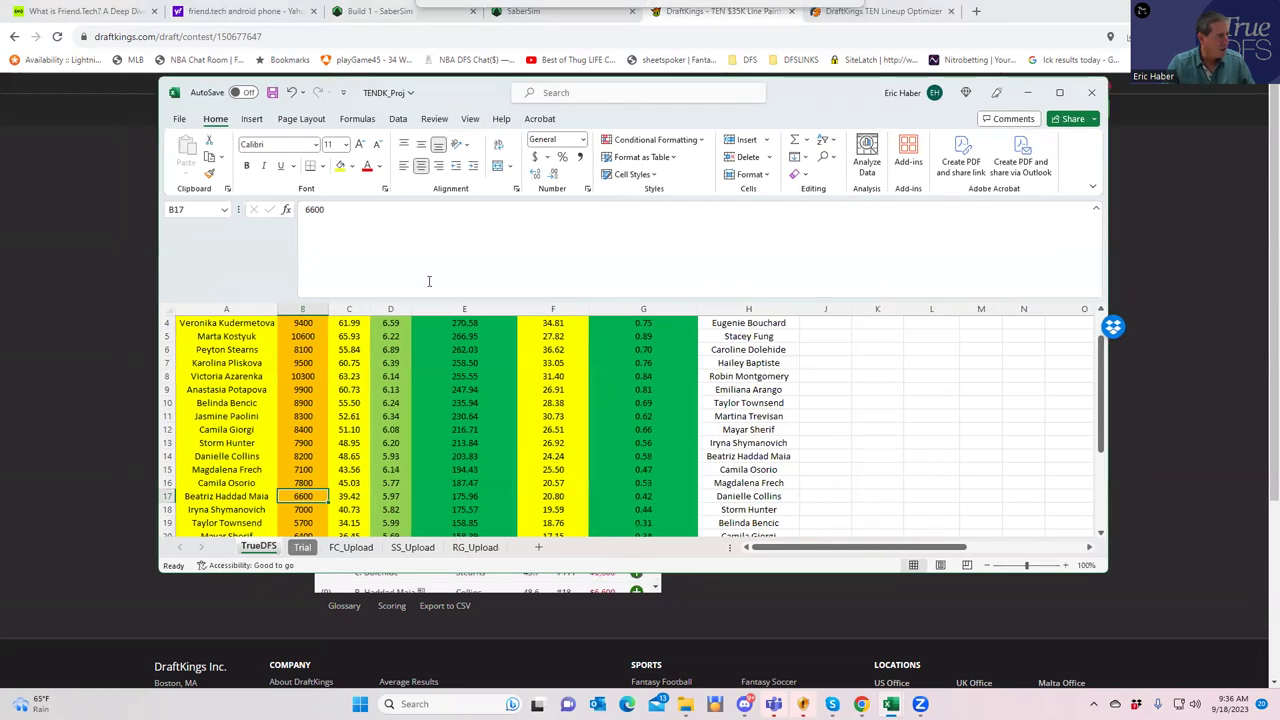
click(306, 469)
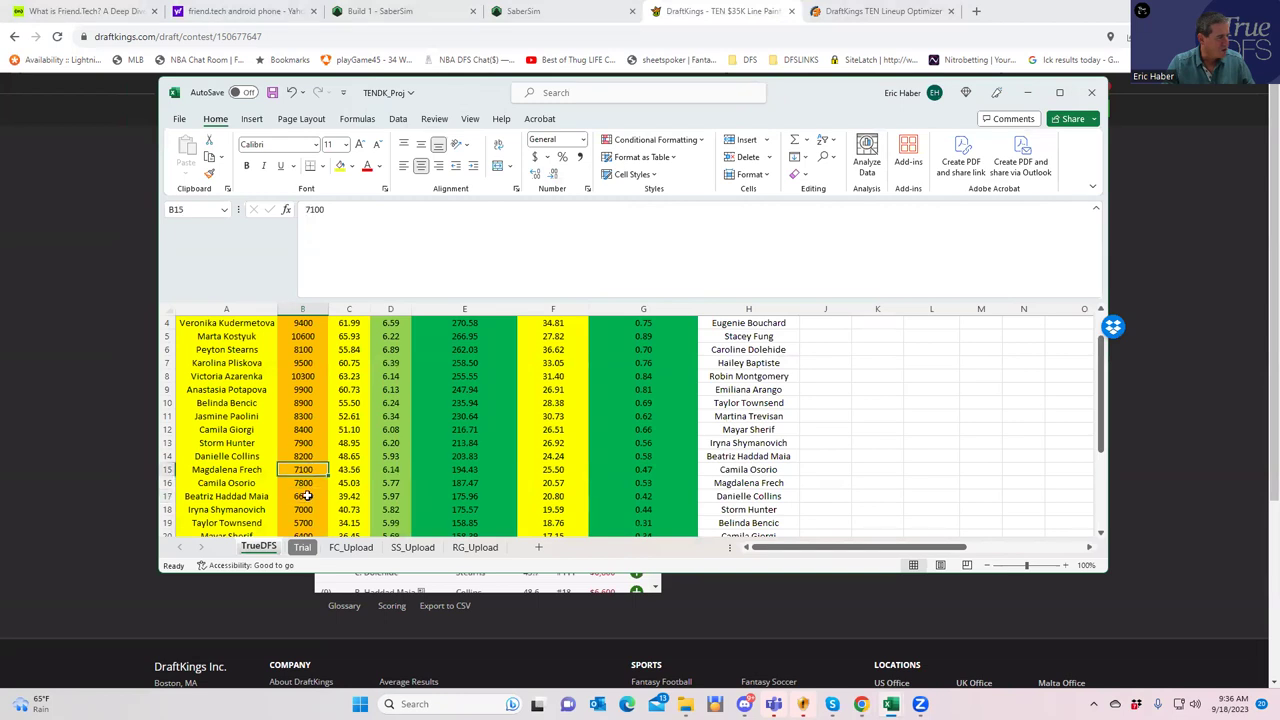
click(305, 496)
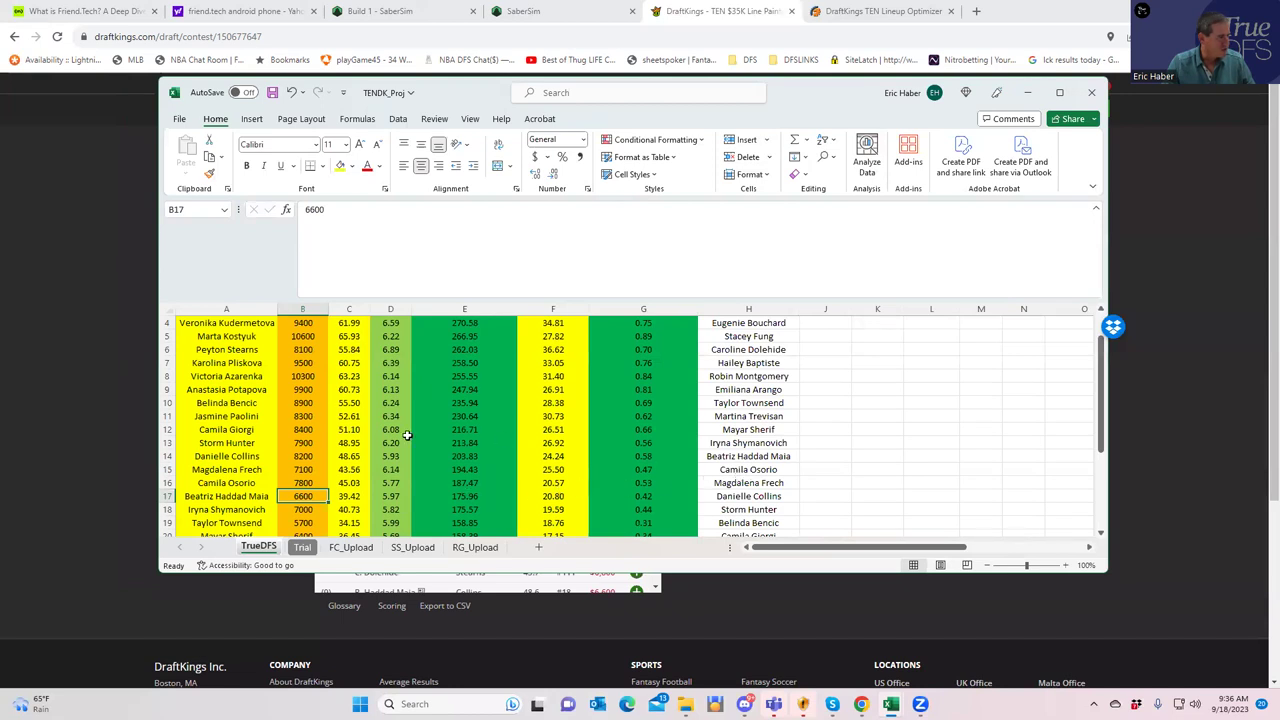
- Move the workbook aside, replace M. Frech with B. Haddad Maia by searching the player pool for "had", and enter the lineup in the contest
click(298, 456)
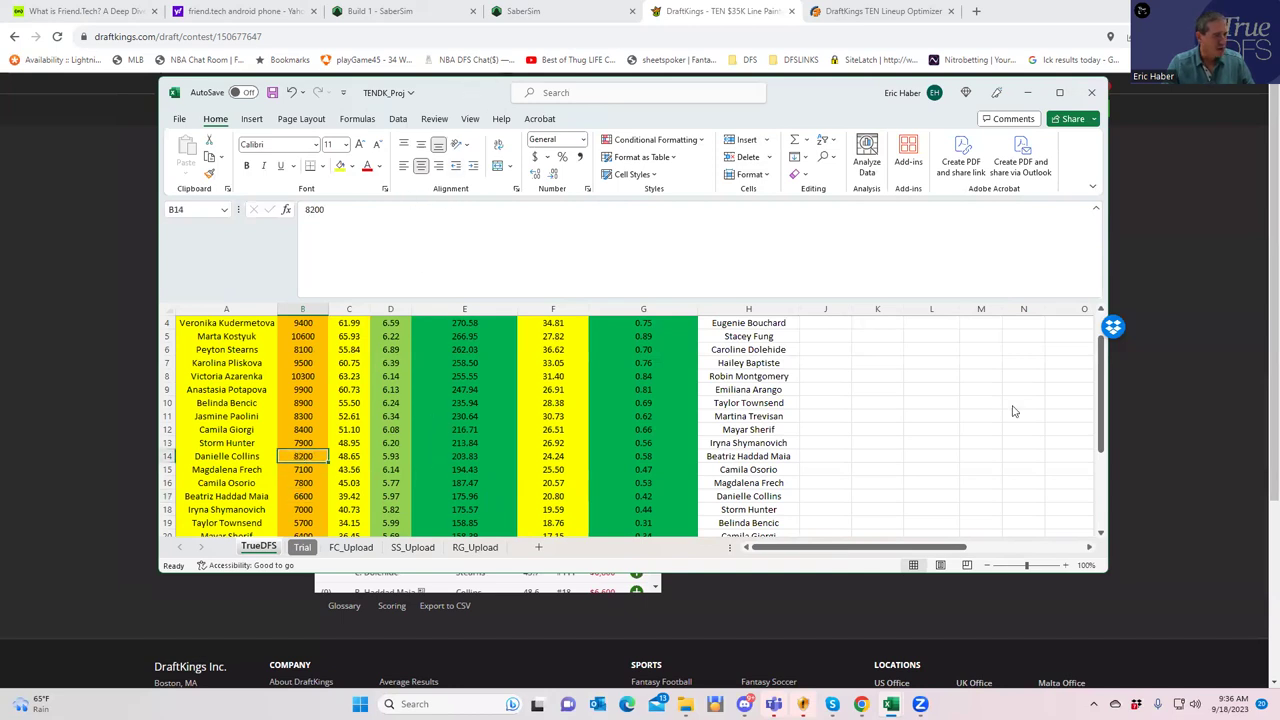
key(super+shift+Right)
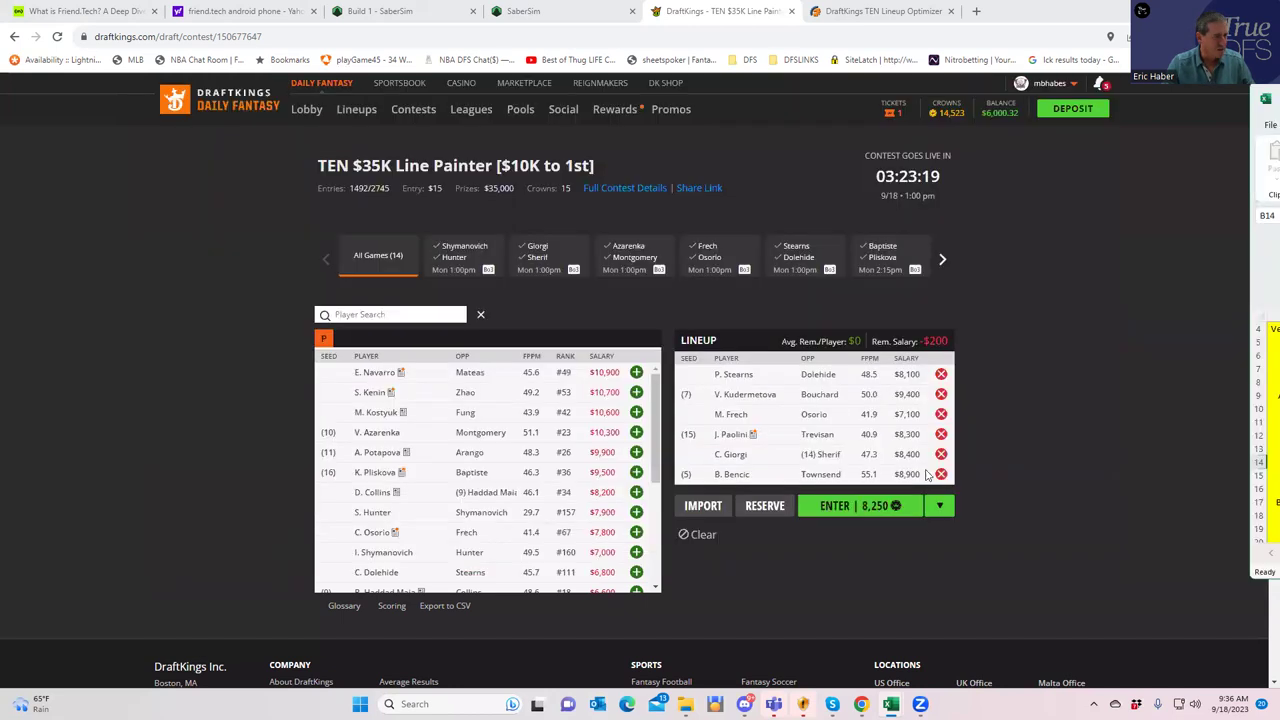
click(940, 416)
click(374, 313)
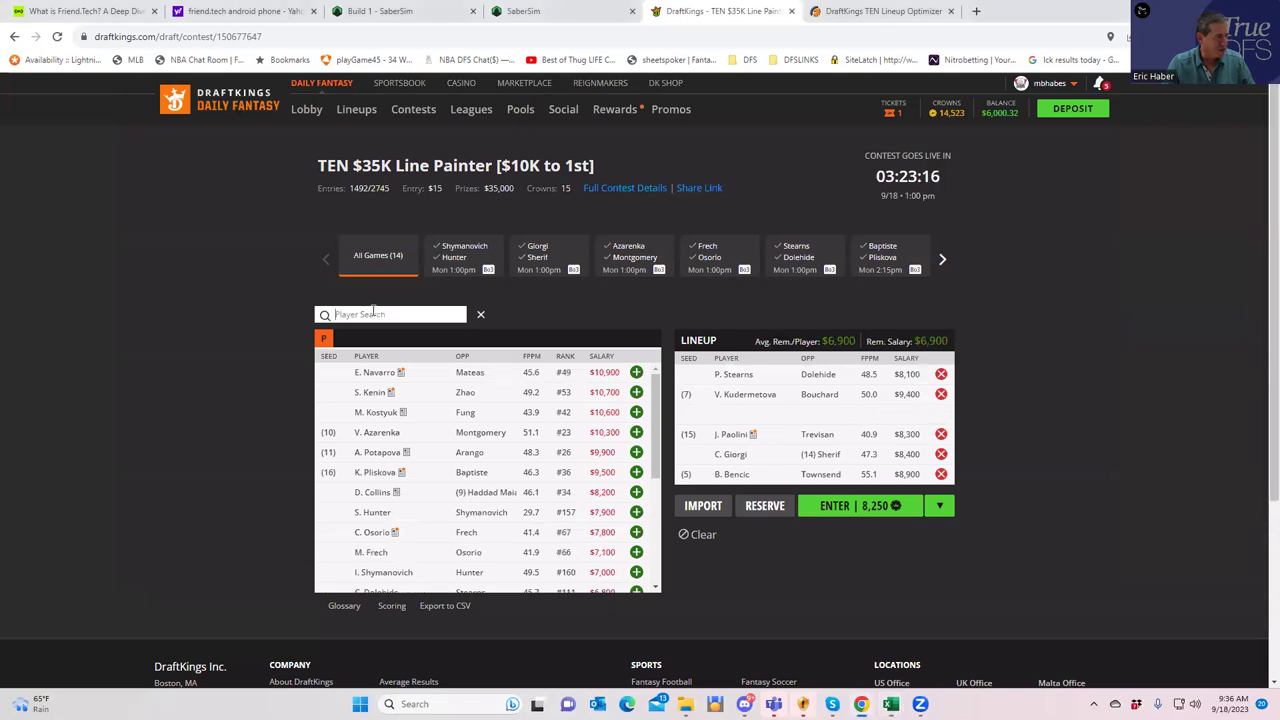
text(had)
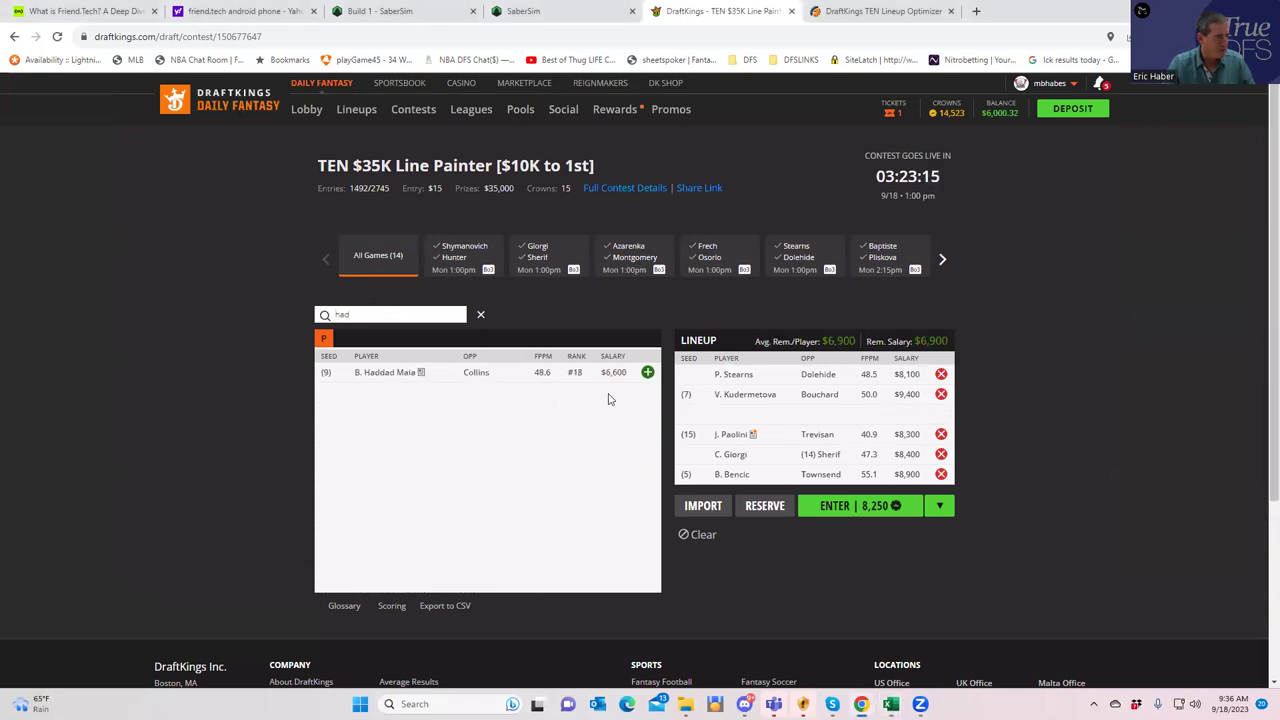
click(647, 372)
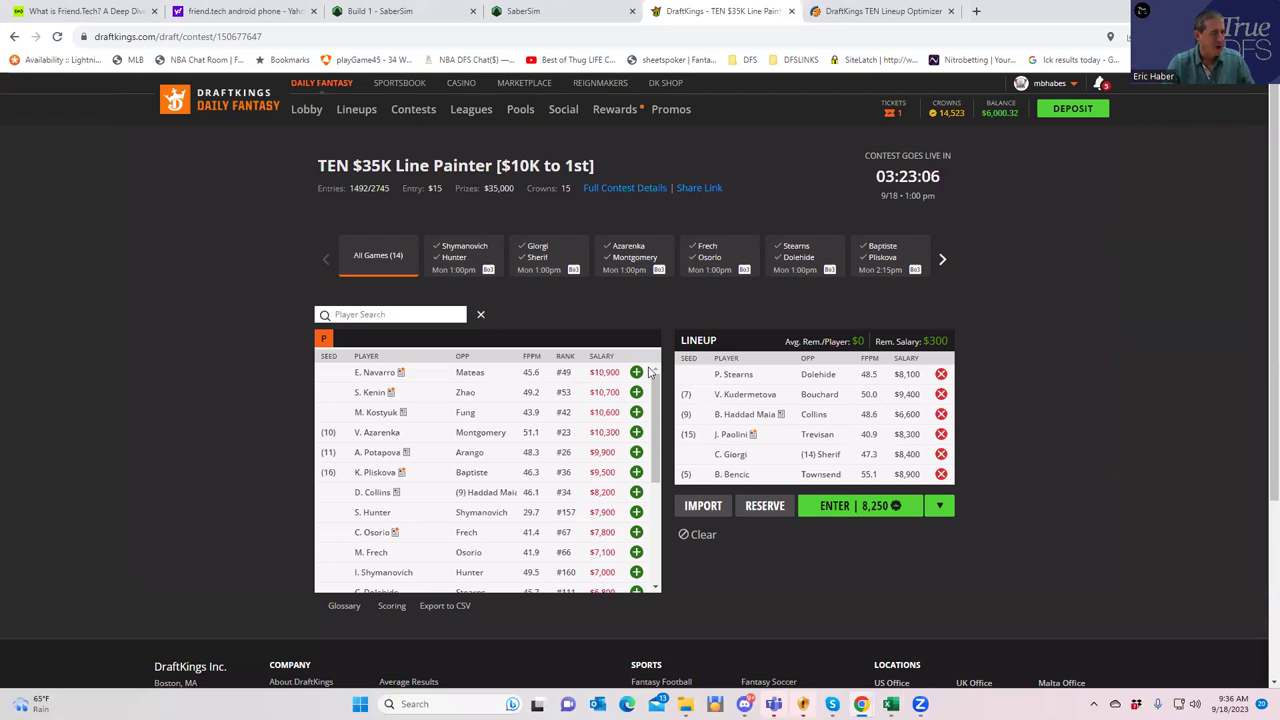
click(872, 507)
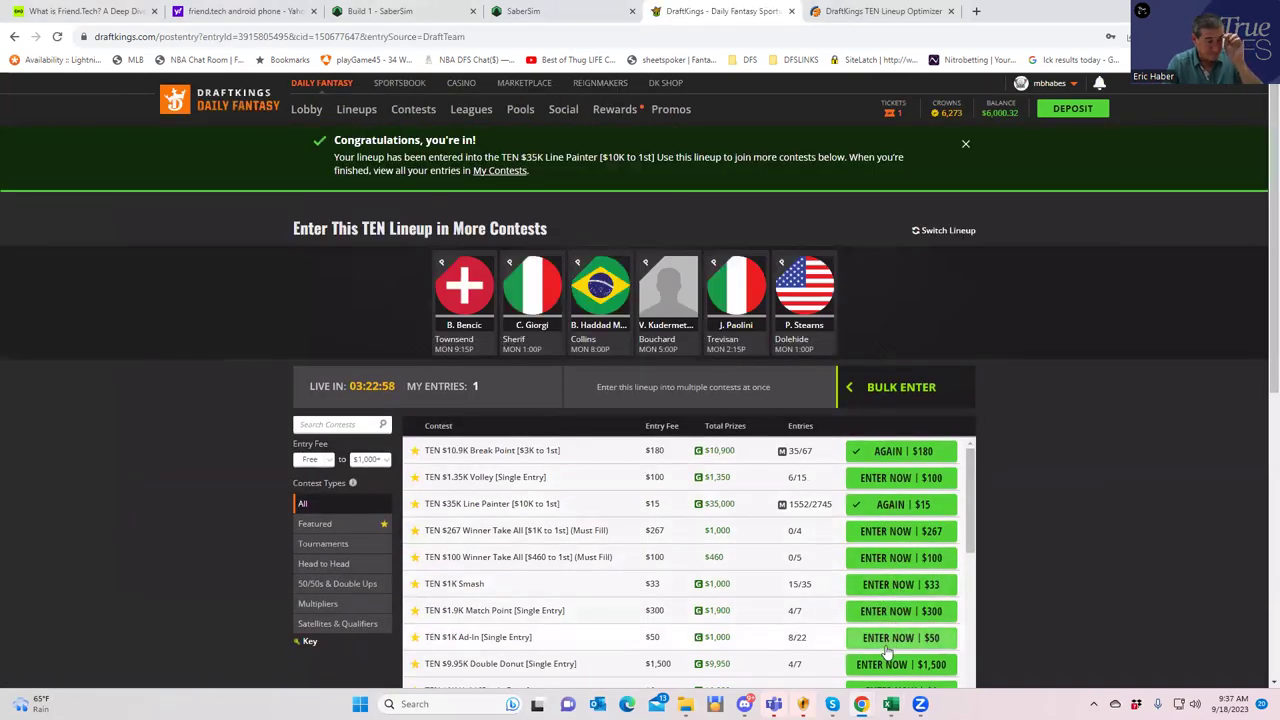
- Switch to the SaberSim tennis build and close the separate Discord and PGA TOUR Live Model browser windows
mouse_move(890, 702)
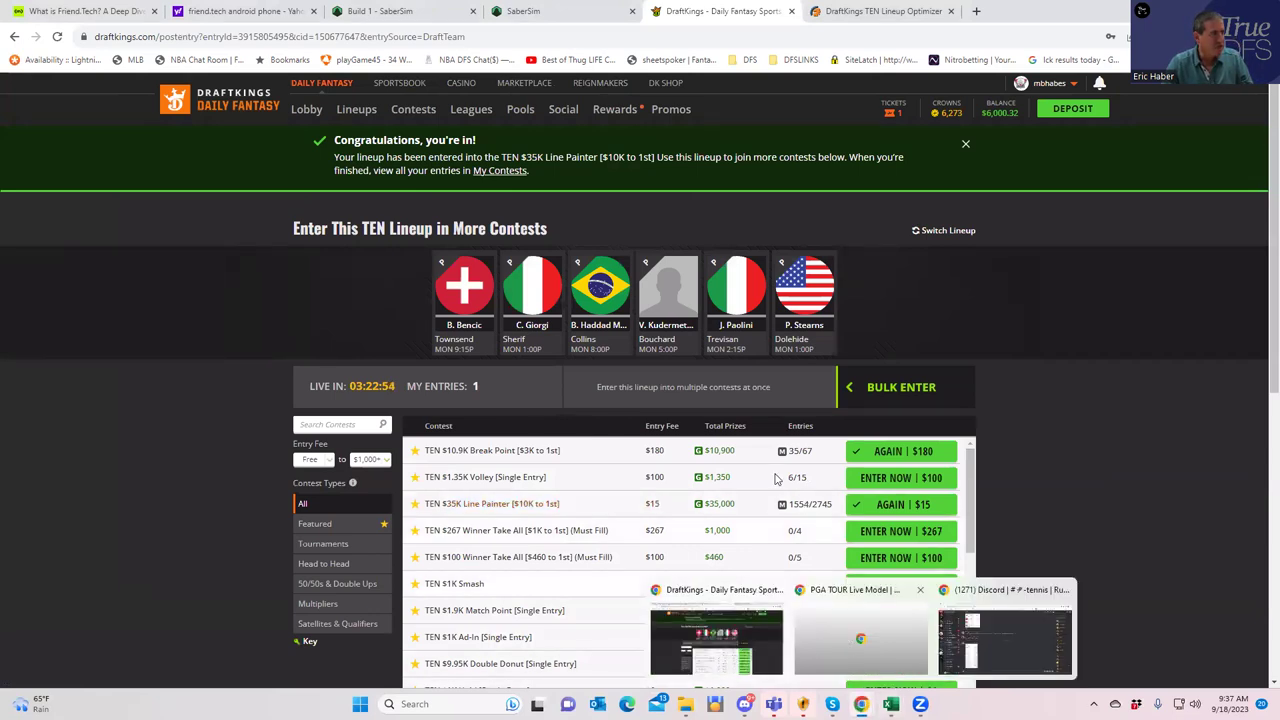
click(520, 20)
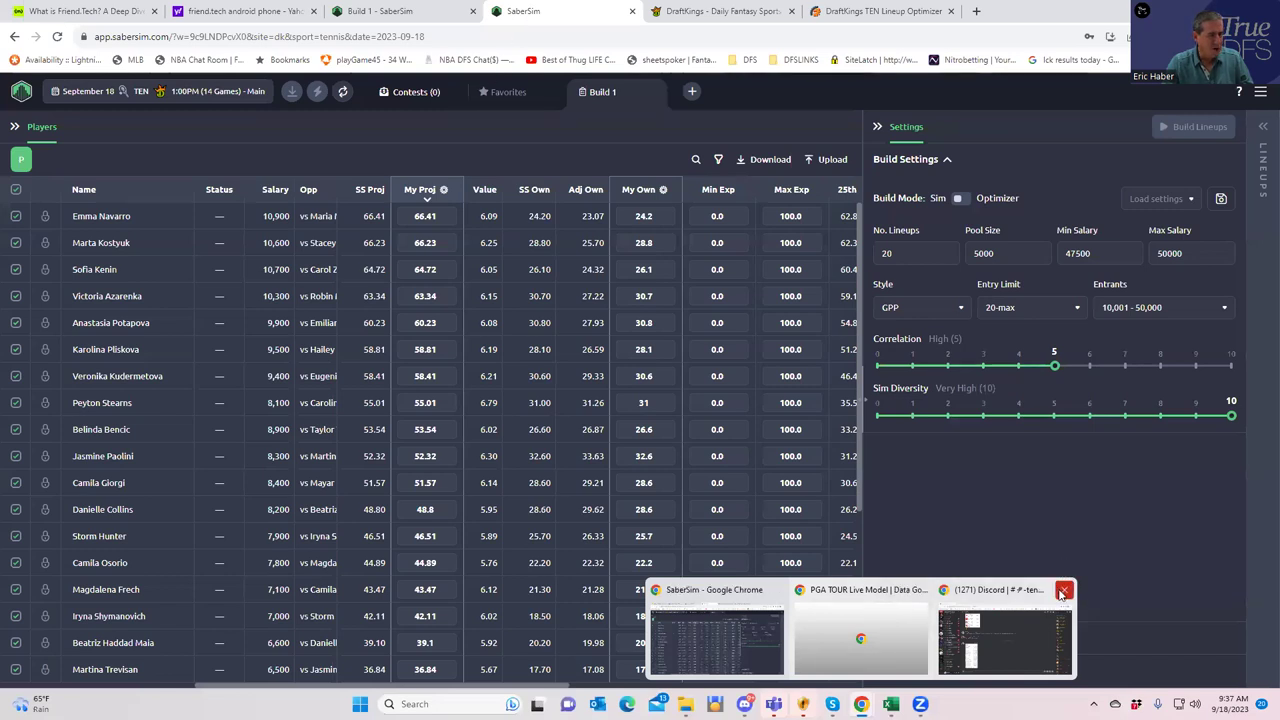
click(1062, 591)
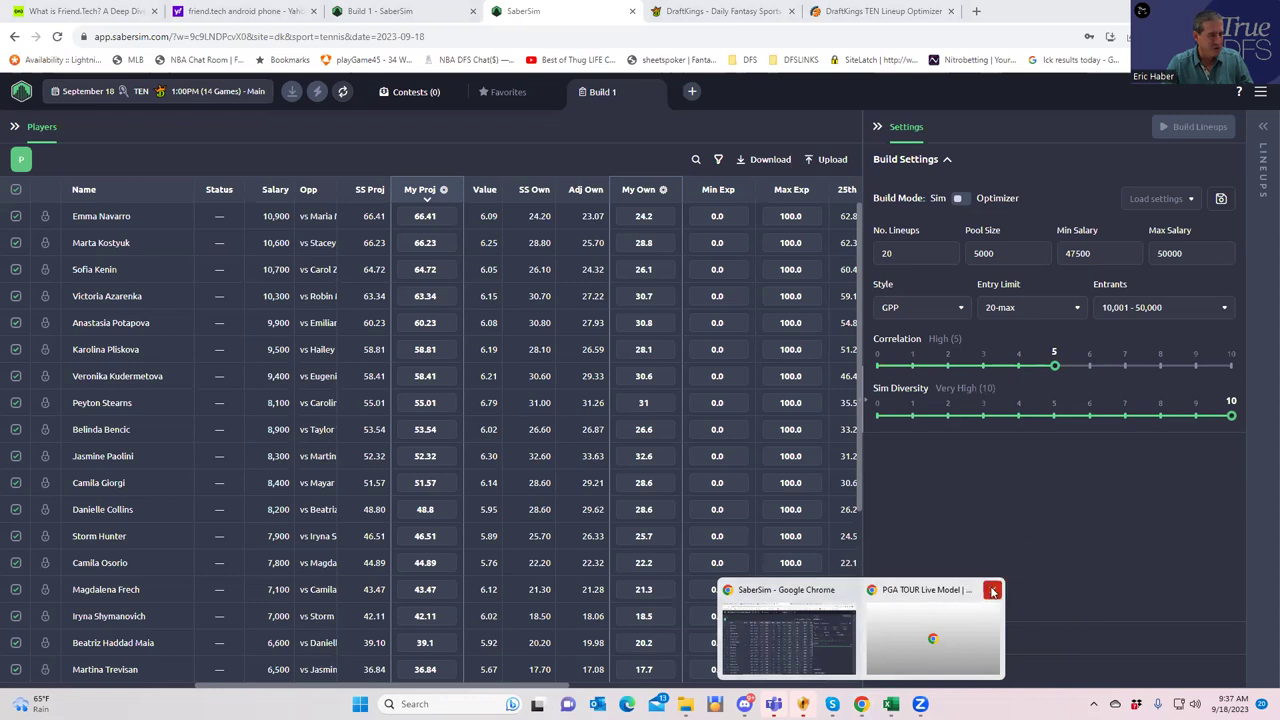
click(992, 591)
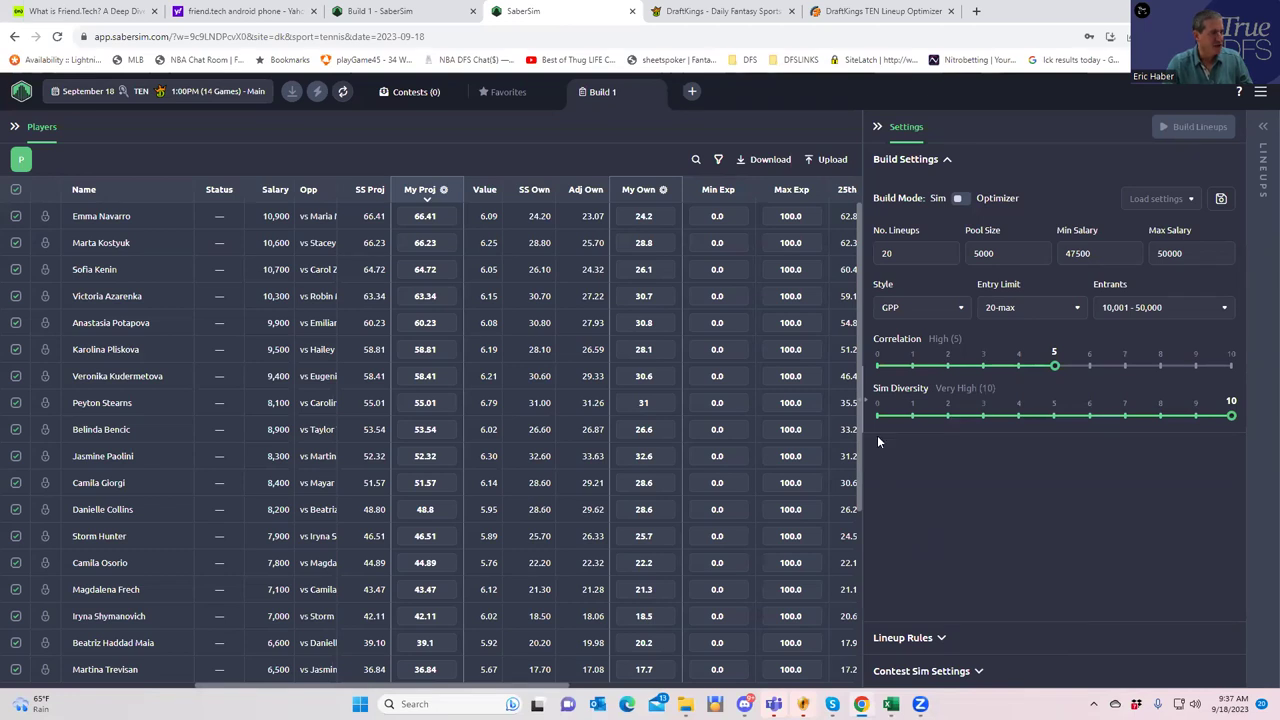
- Load the TENDK_Sim file from Dropbox's DFSSheets > KrugTEN folder as the custom data upload for the tennis build
click(826, 160)
click(806, 180)
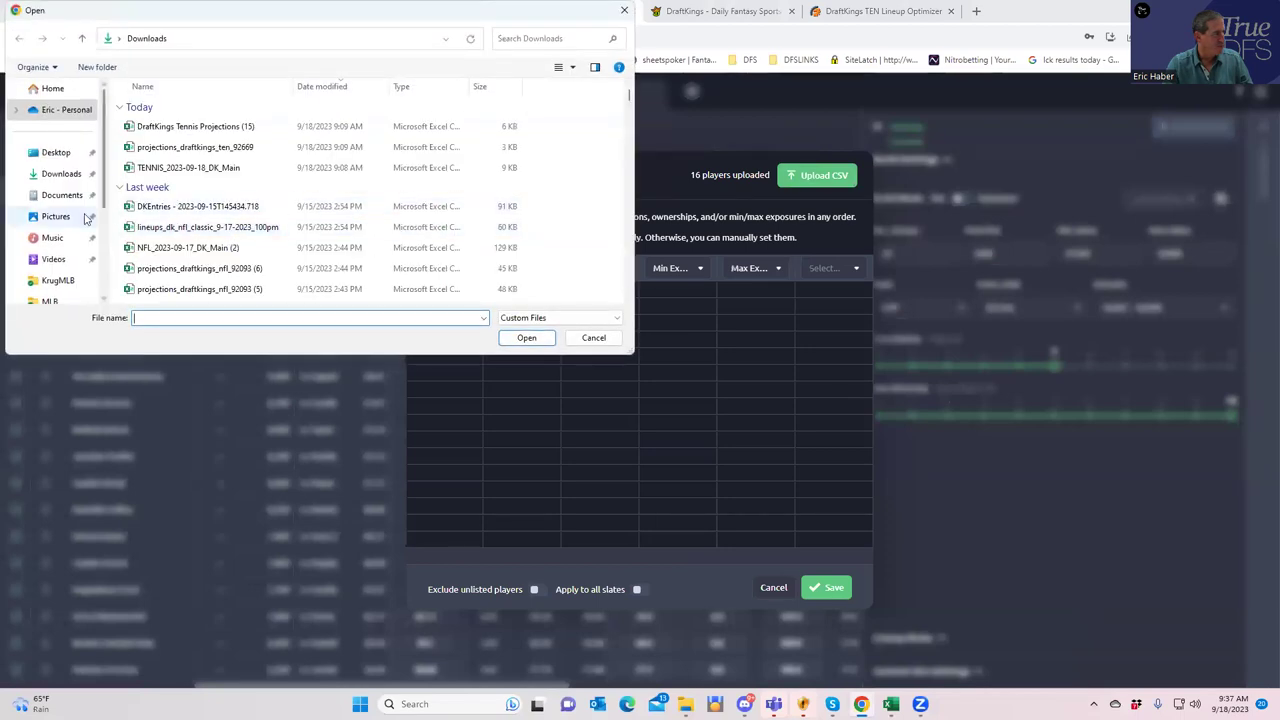
scroll(75, 235, down, 1)
click(57, 259)
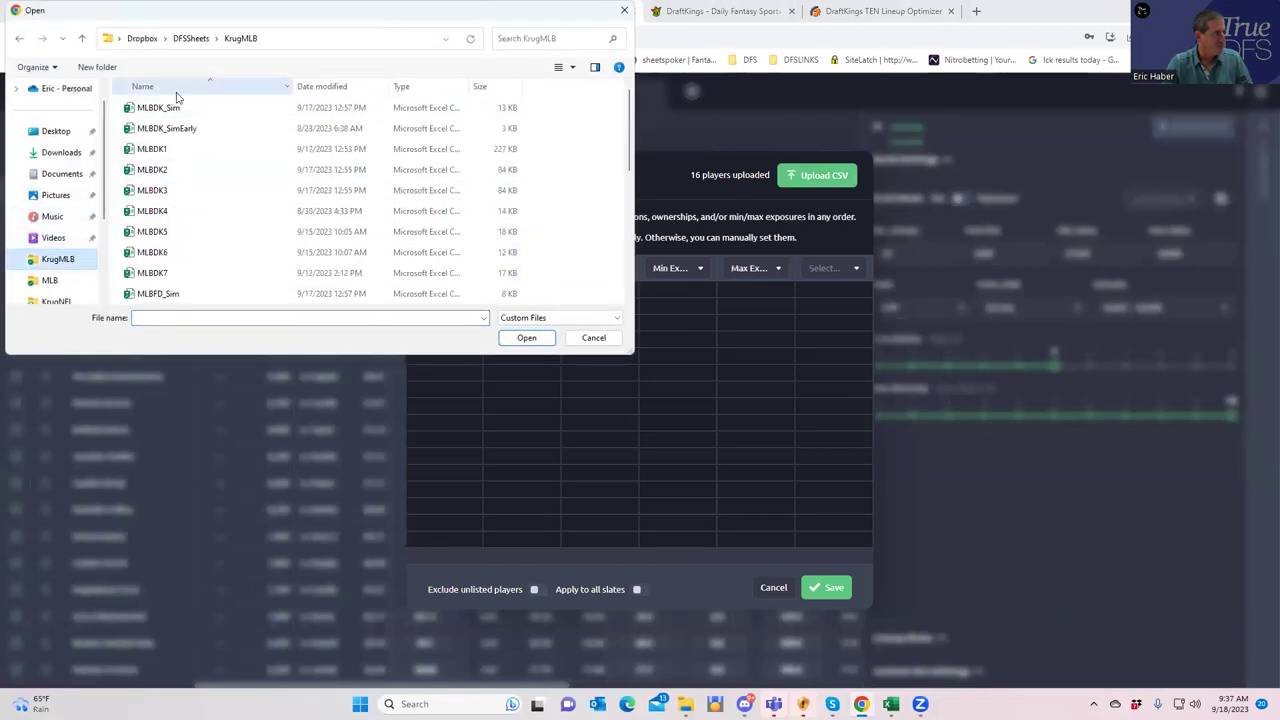
click(192, 38)
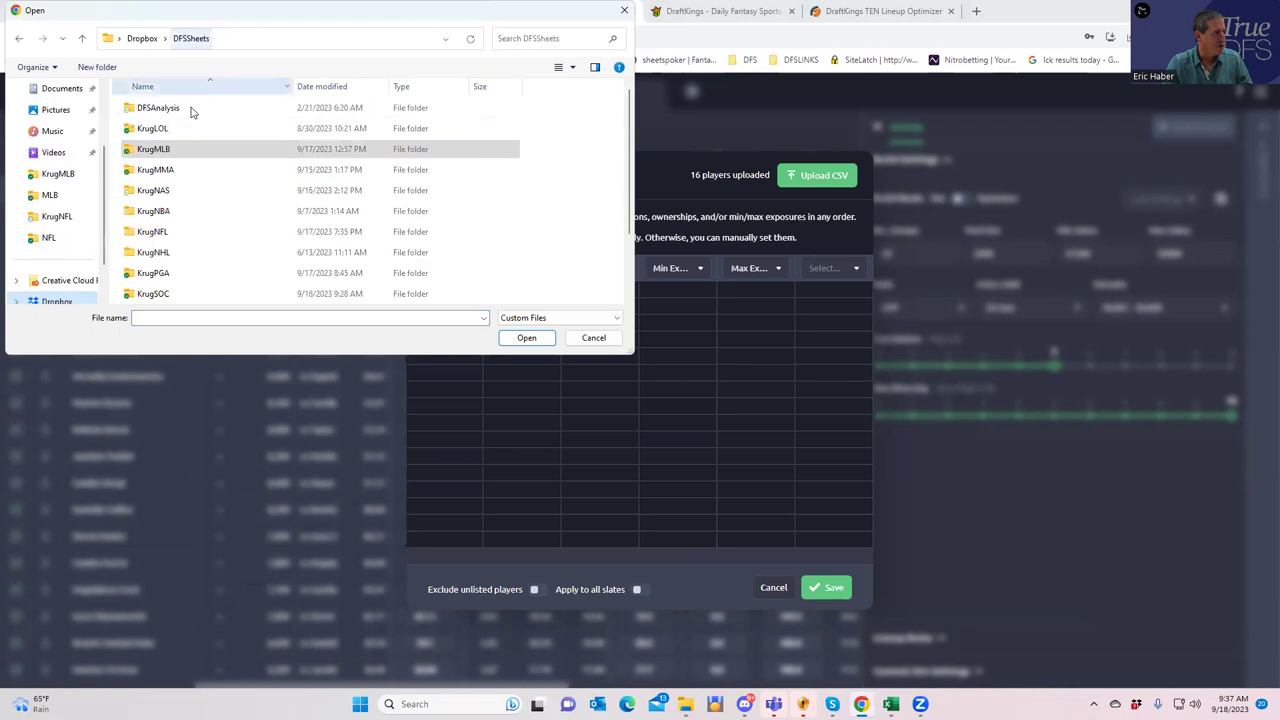
scroll(177, 268, down, 2)
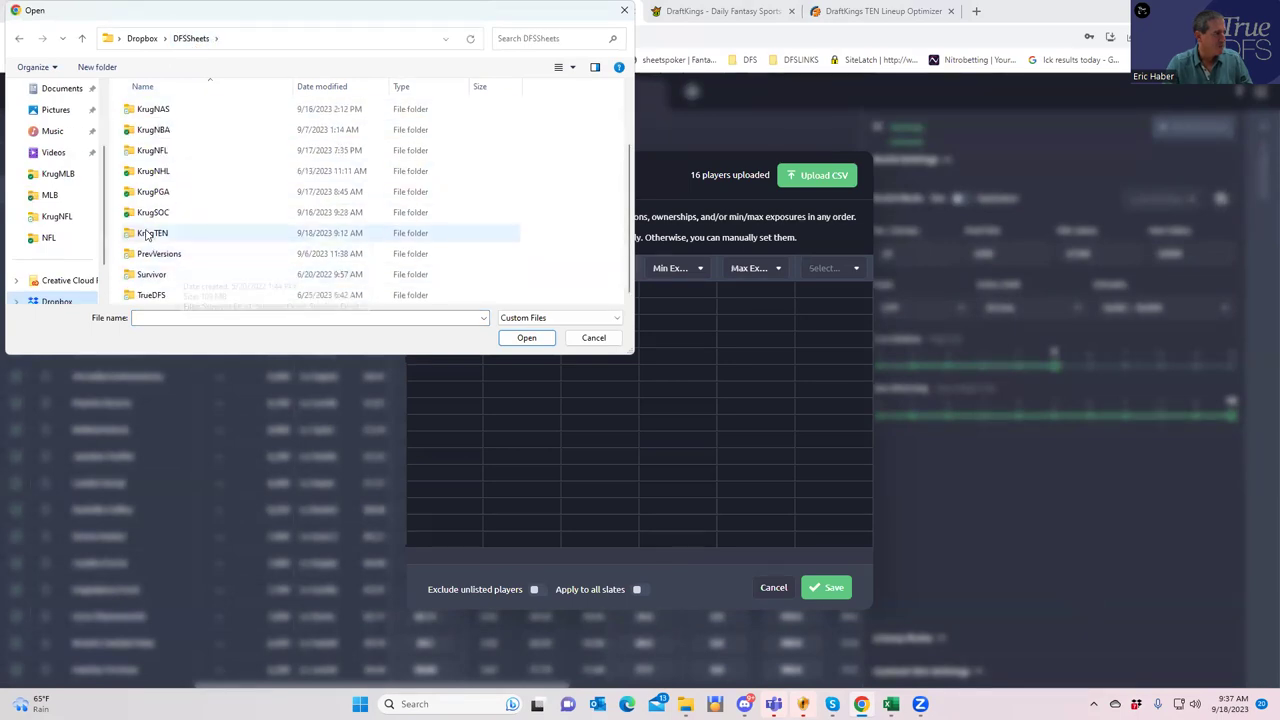
double_click(150, 233)
click(166, 113)
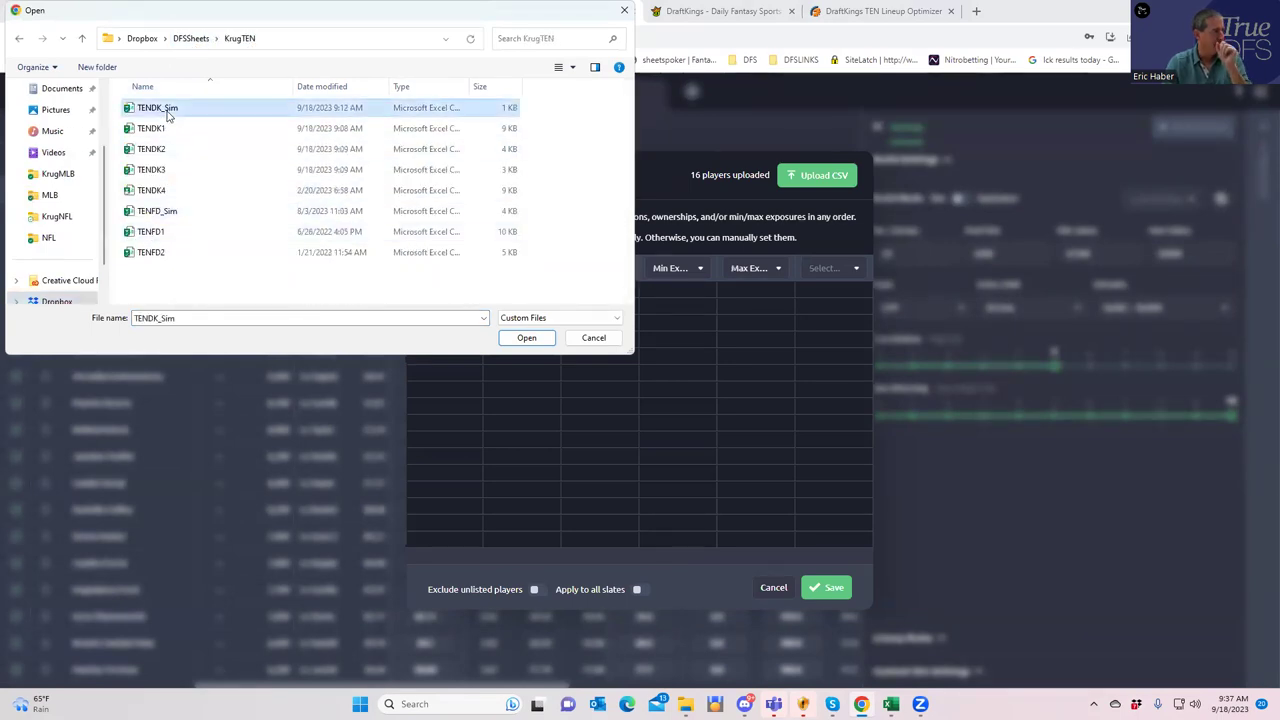
click(526, 337)
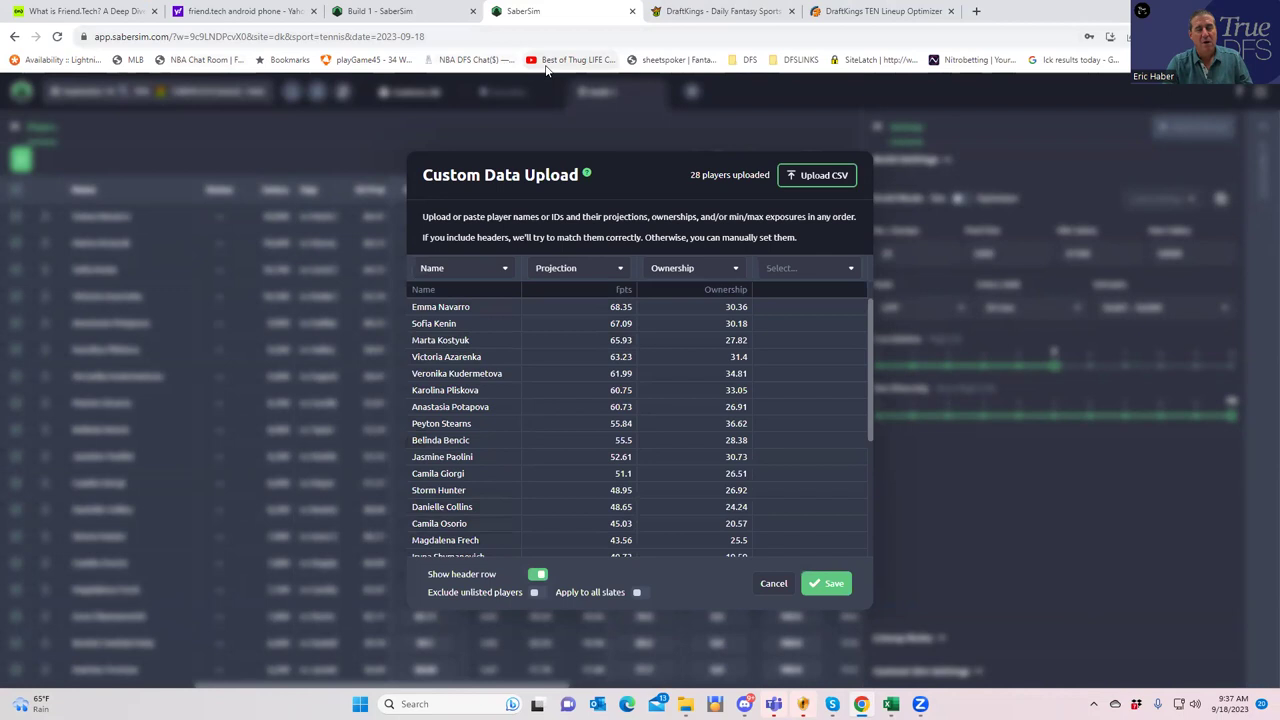
- Exclude unlisted players from the custom data upload and save the uploaded projections and ownerships
click(536, 592)
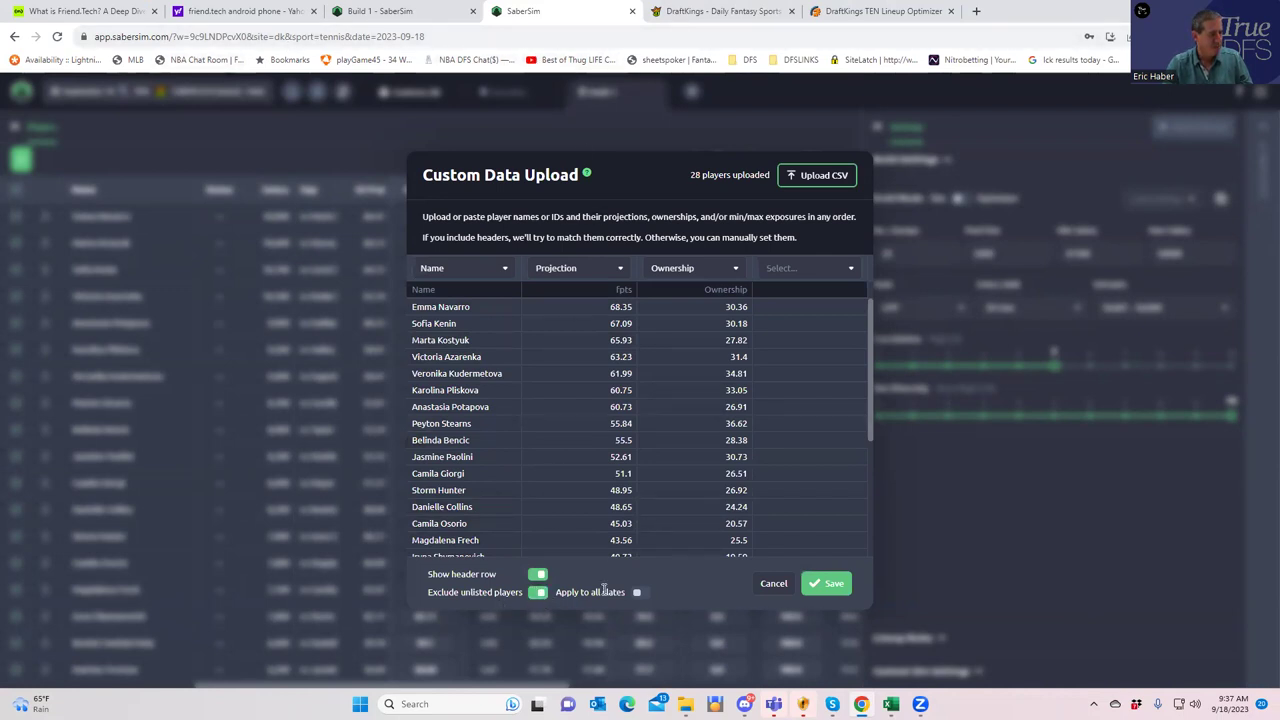
click(821, 585)
click(744, 429)
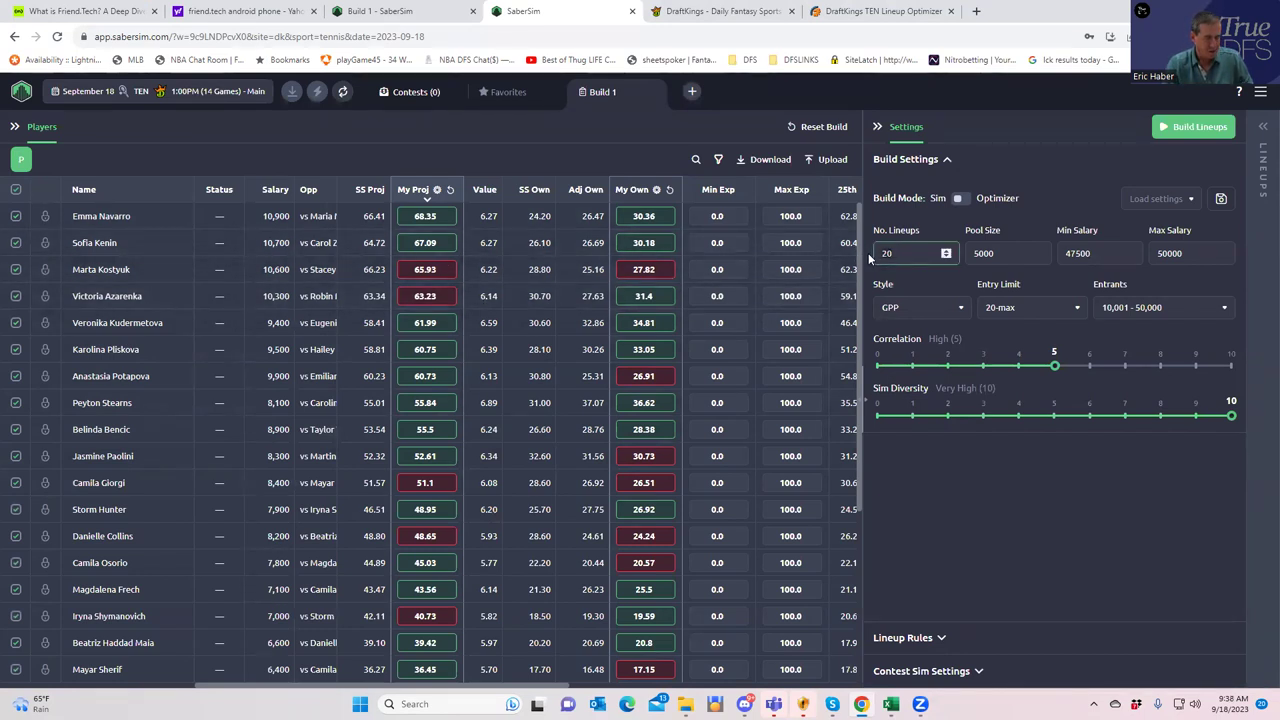
- Set the build to 40 lineups with a pool size of 1000 and a minimum salary of 45000
key(Tab)
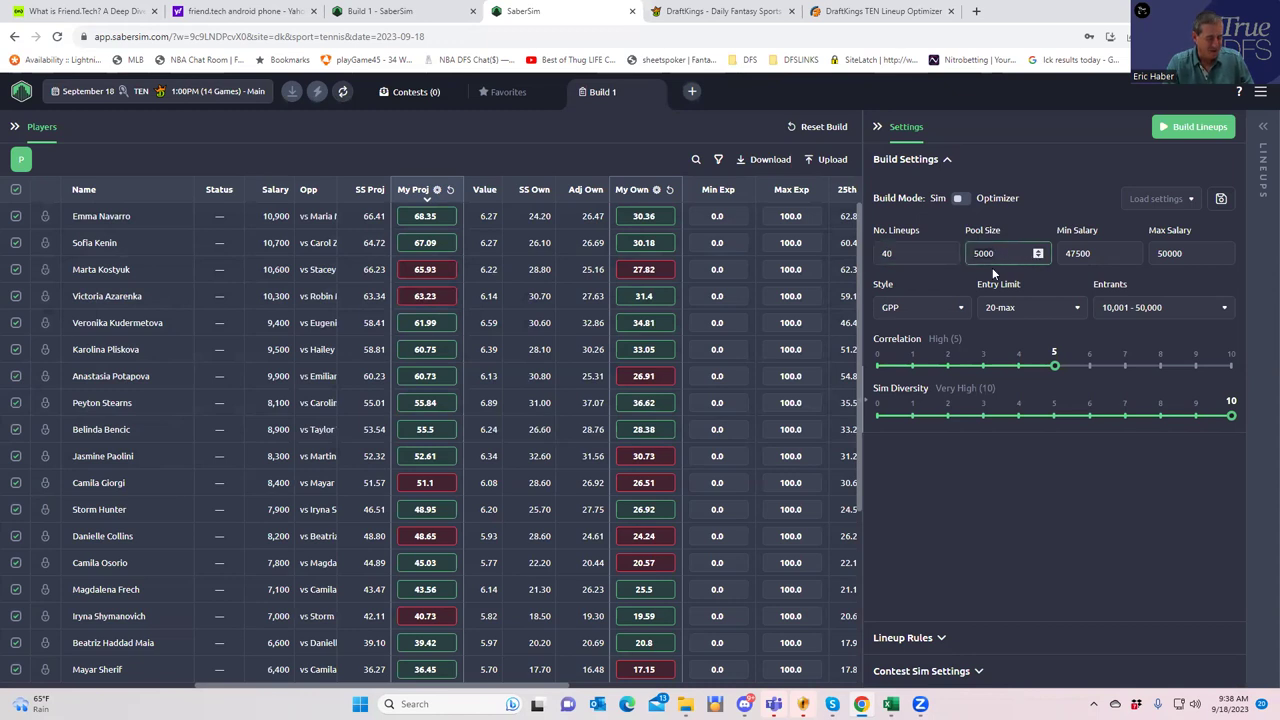
text(1000)
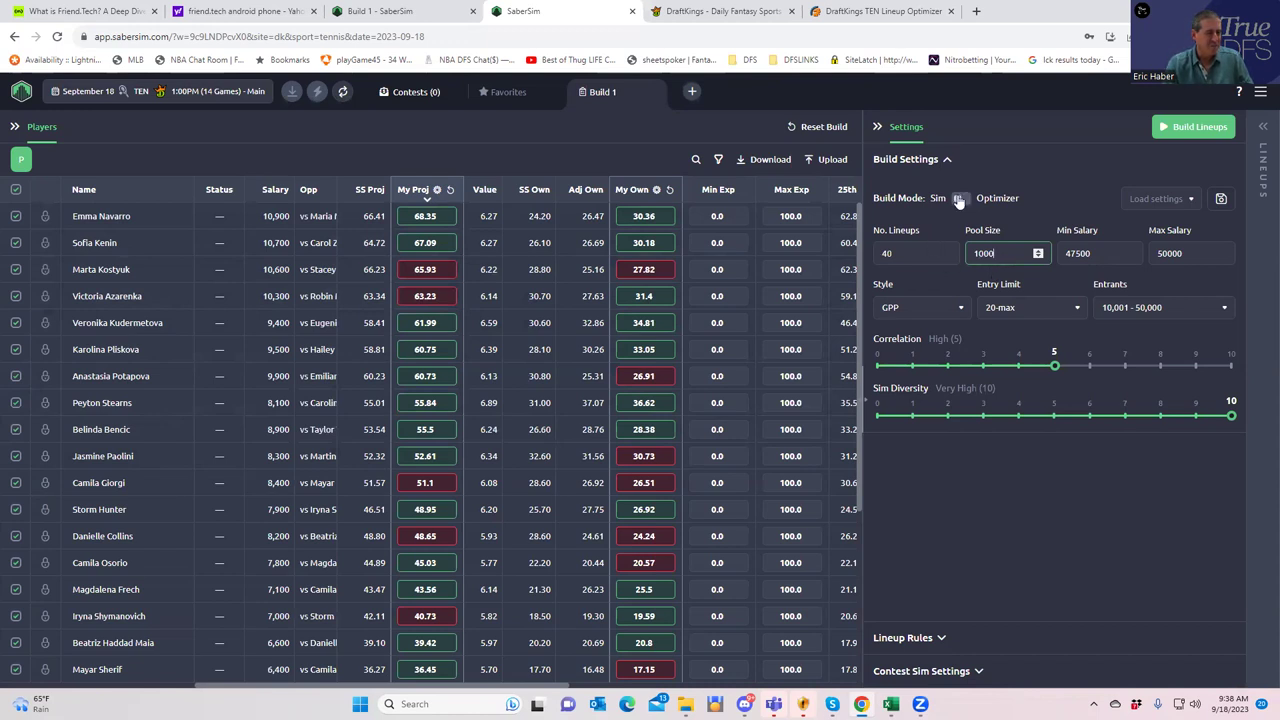
double_click(1096, 253)
text(4)
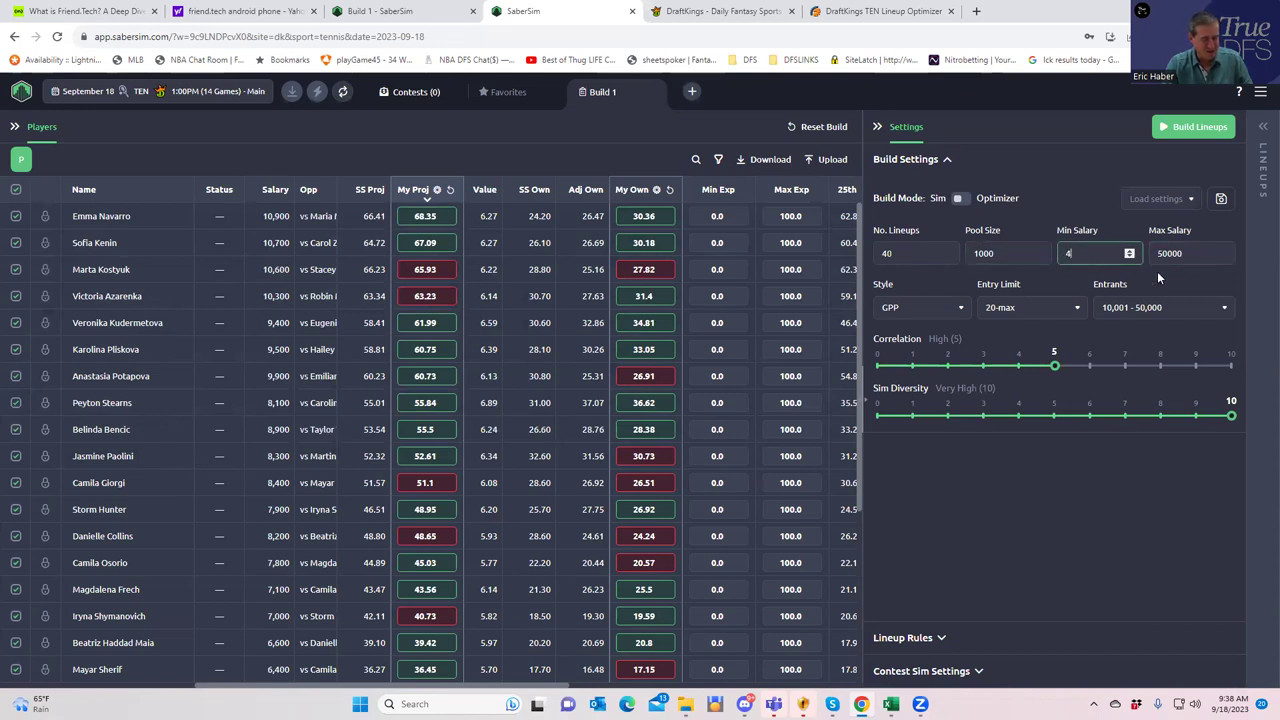
text(5000)
click(1072, 203)
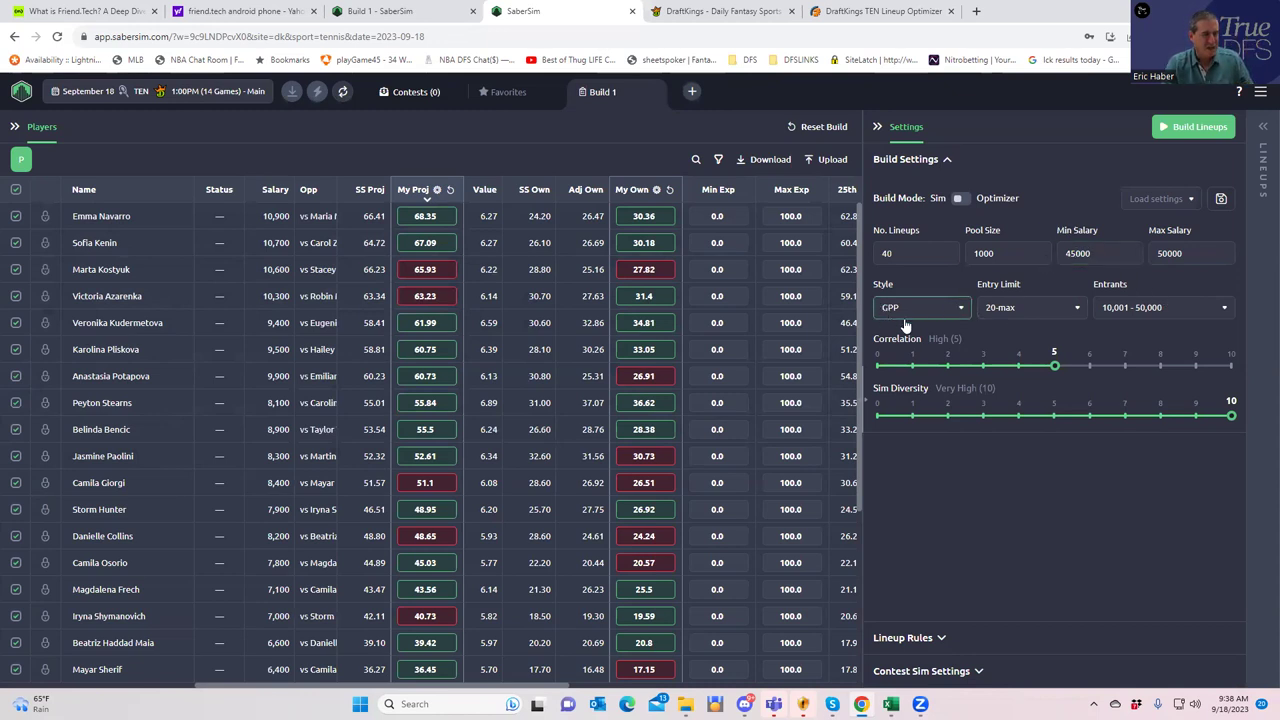
- Set the entry limit to 150-max and the entrants to 1,001 - 10,000, and build the lineups
click(1019, 311)
click(1014, 412)
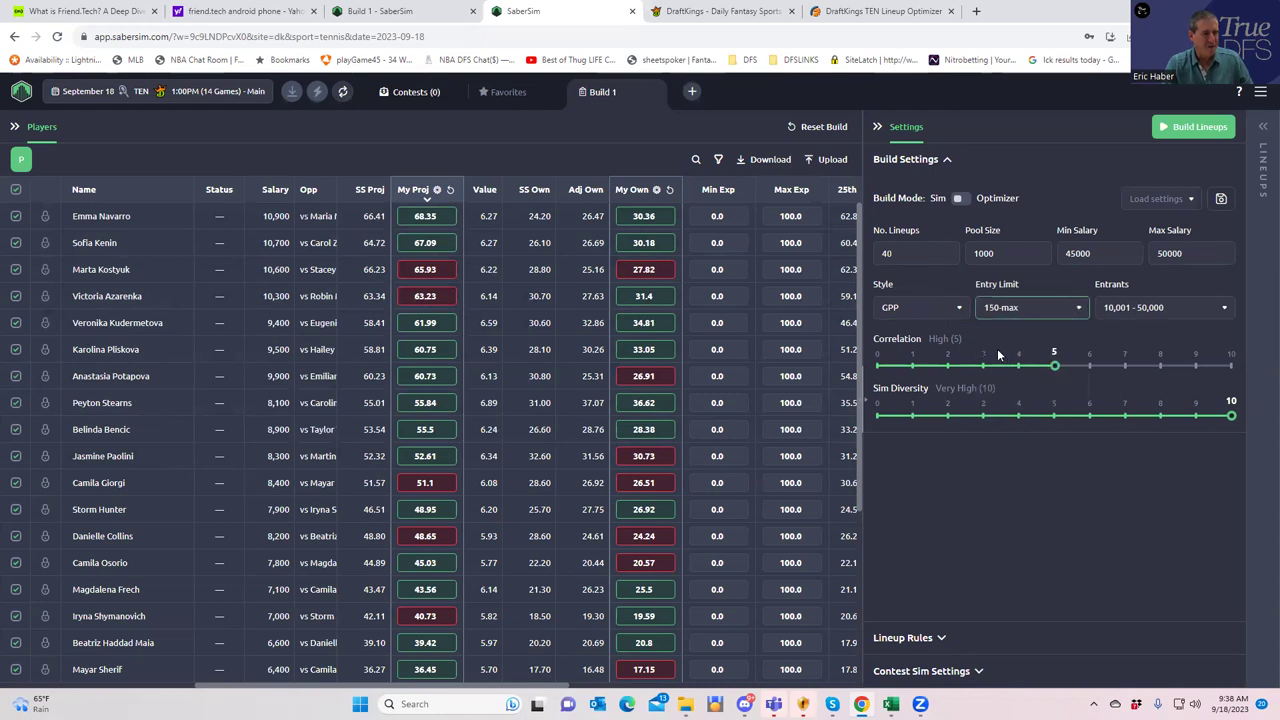
click(1145, 309)
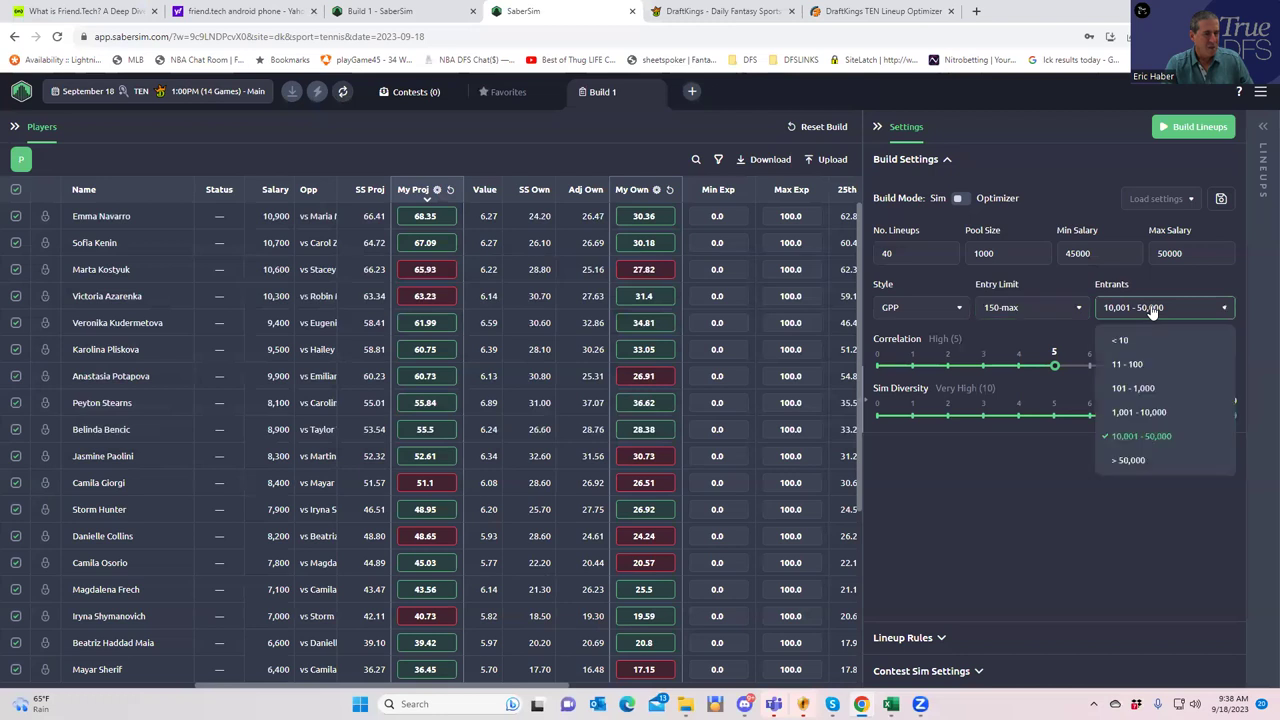
click(1136, 415)
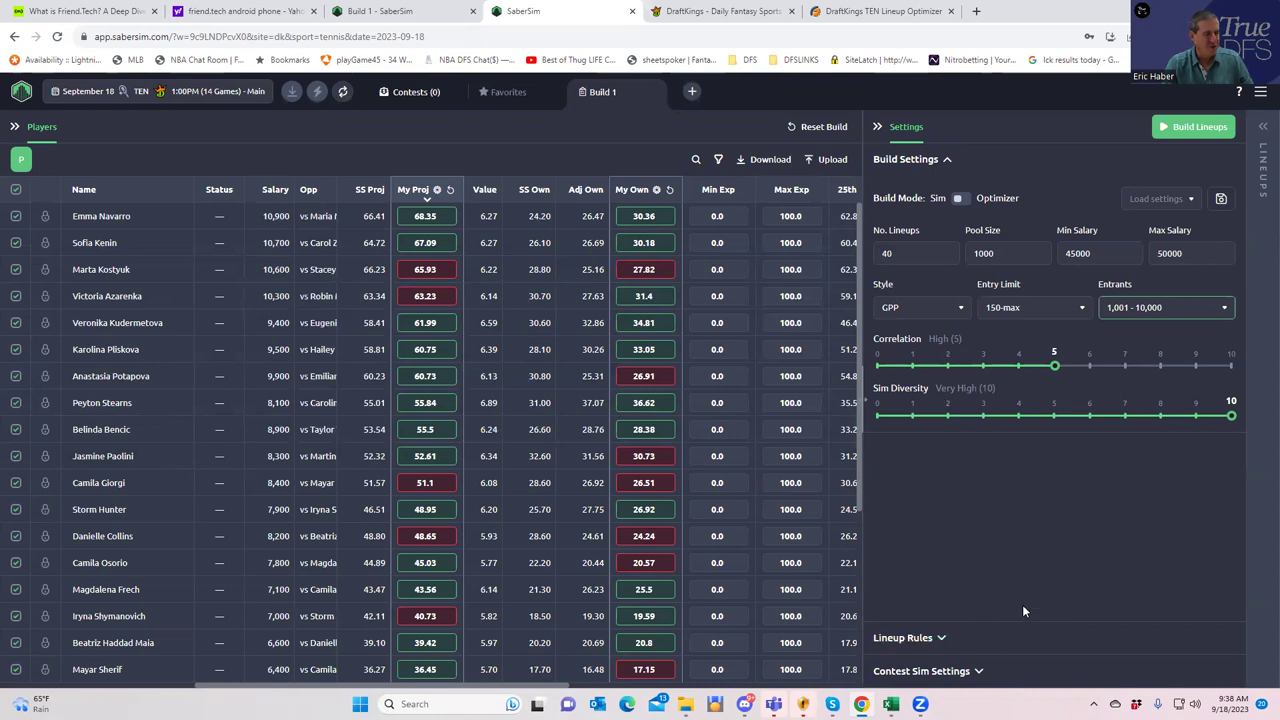
click(1187, 128)
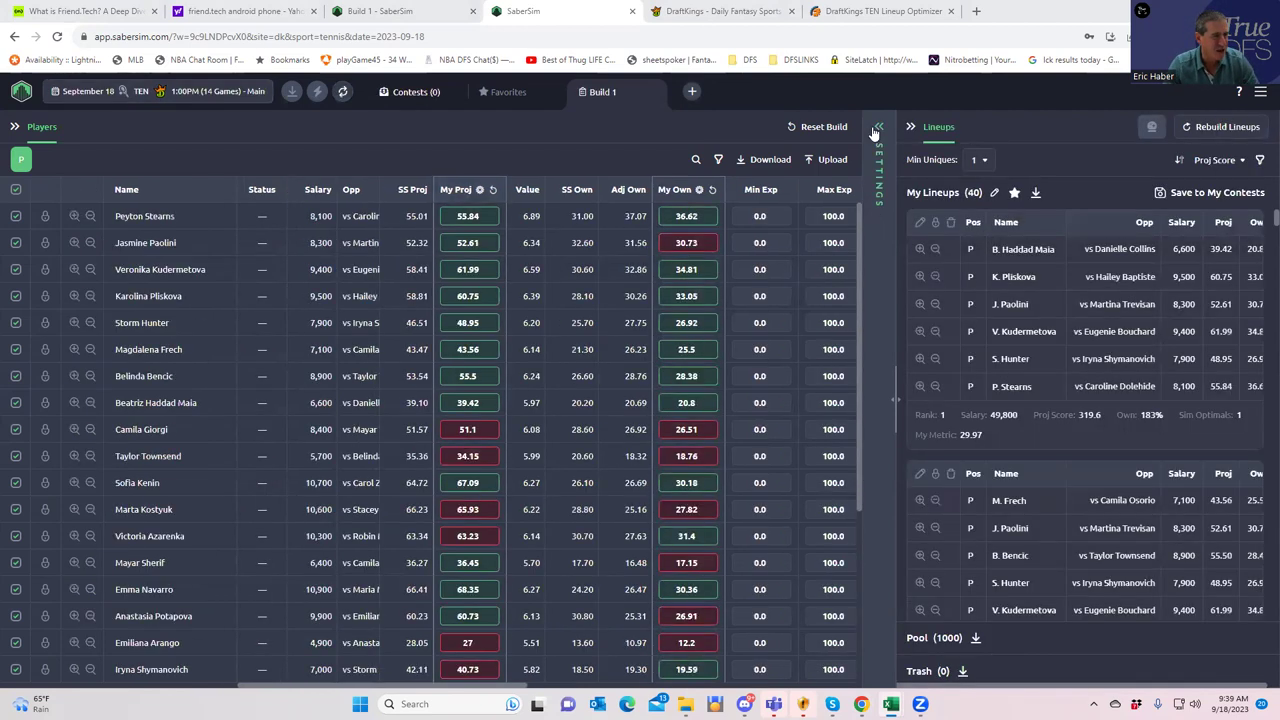
- Review the build settings and the players' exposure and pool percentages across the built lineups
click(877, 130)
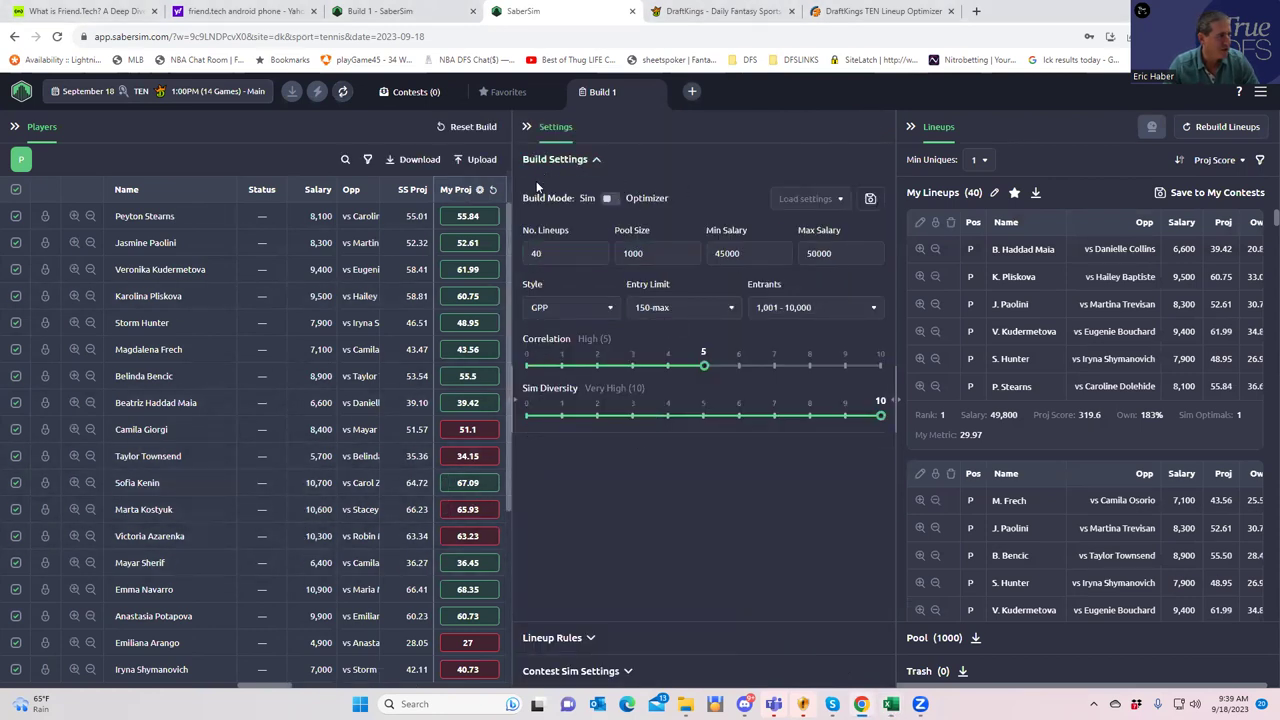
click(526, 127)
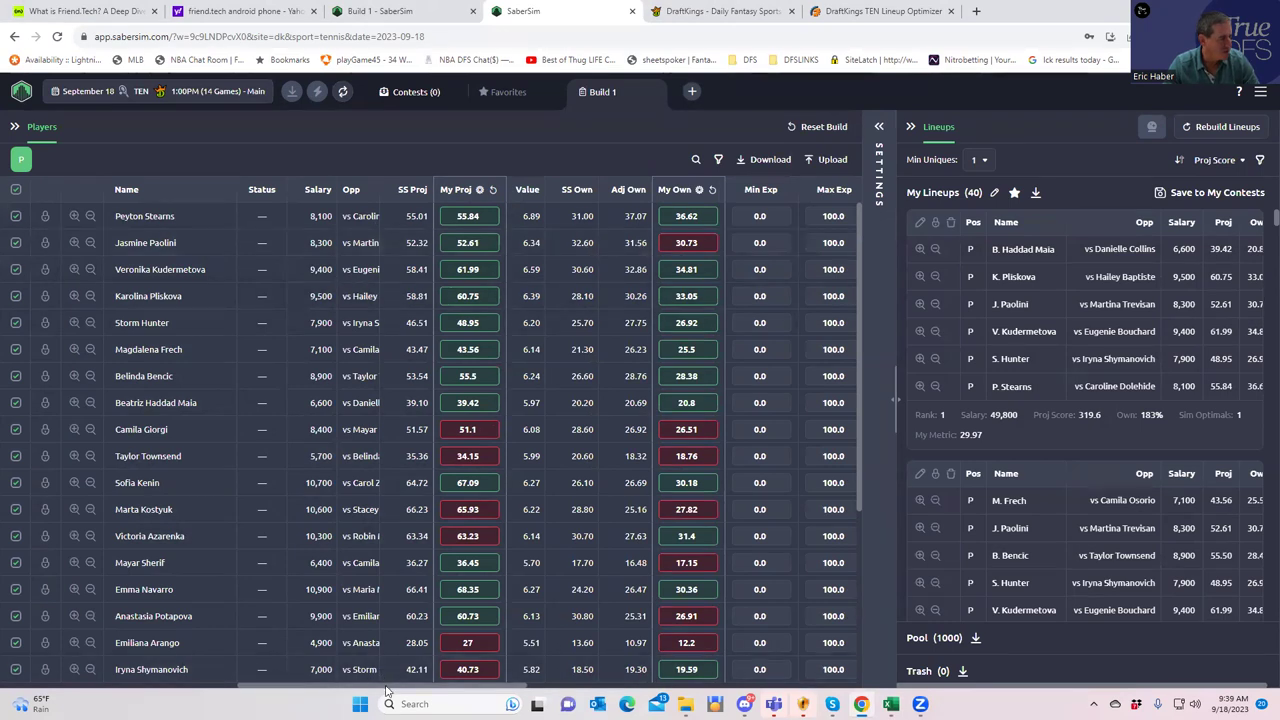
drag(420, 693, 464, 691)
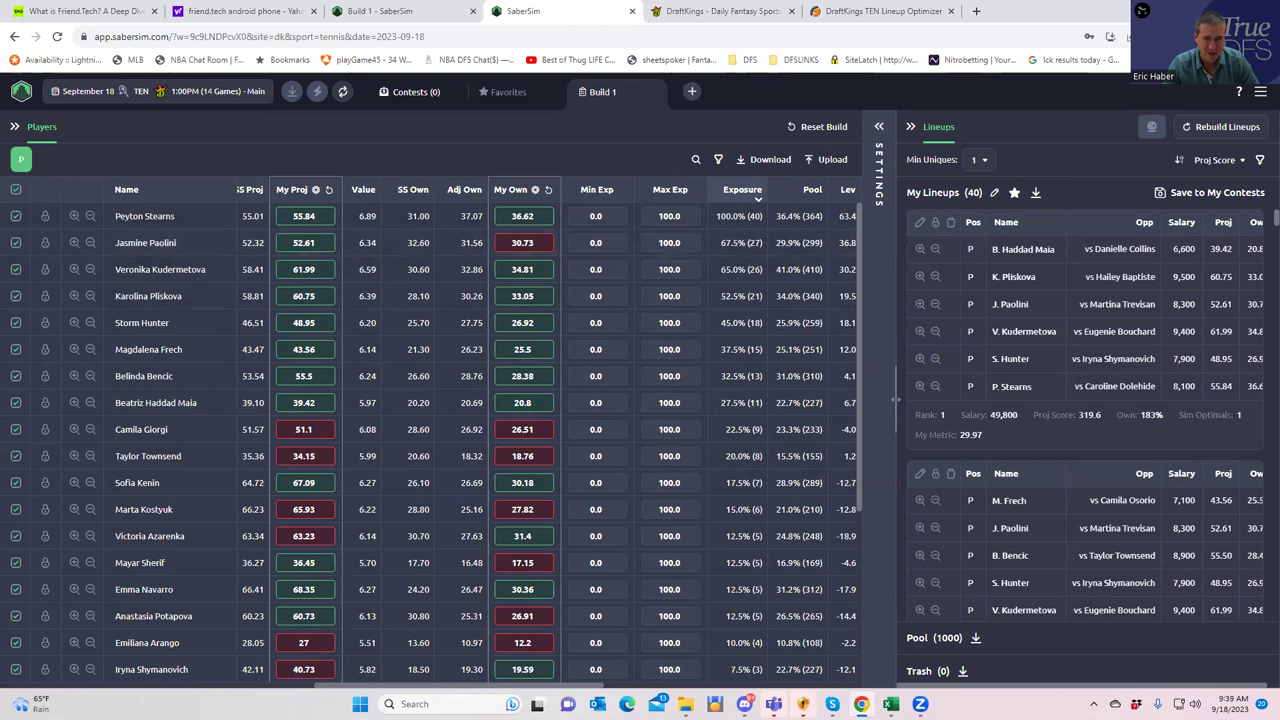
- Switch to the TENDK_Proj workbook and compare the salaries and column E scores of Jasmine Paolini and Camila Giorgi
key(alt+Tab)
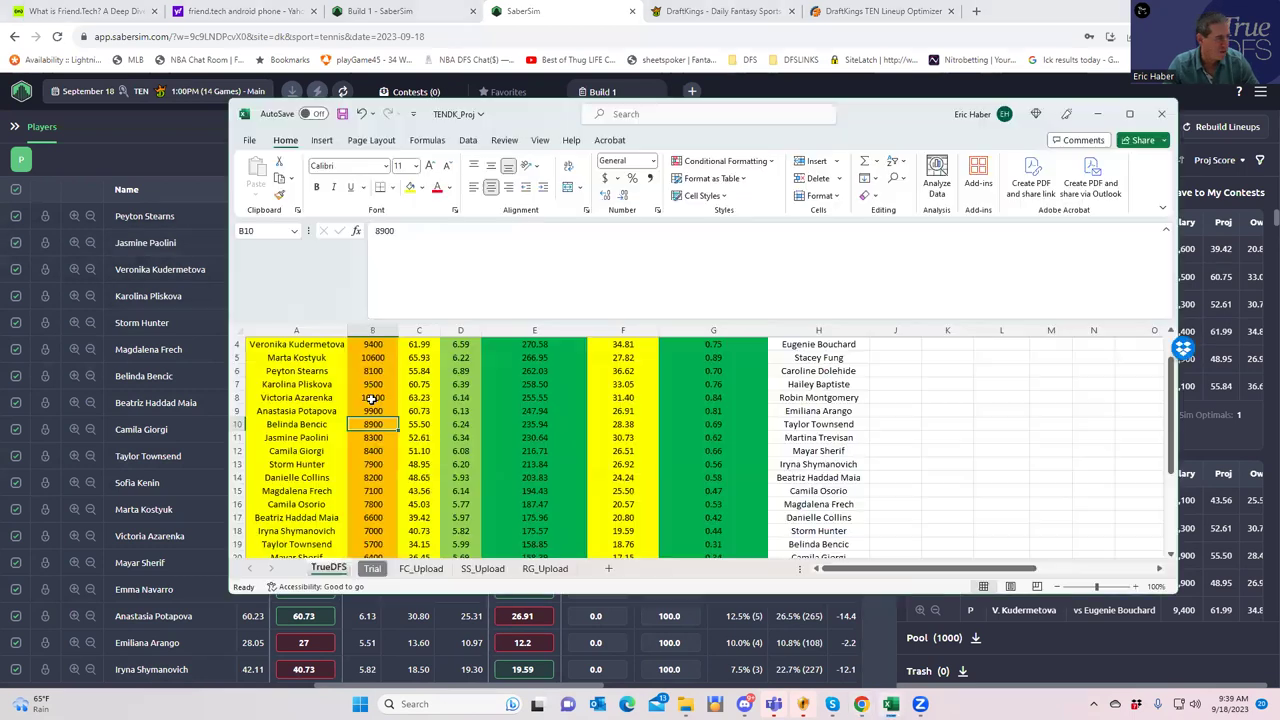
click(375, 438)
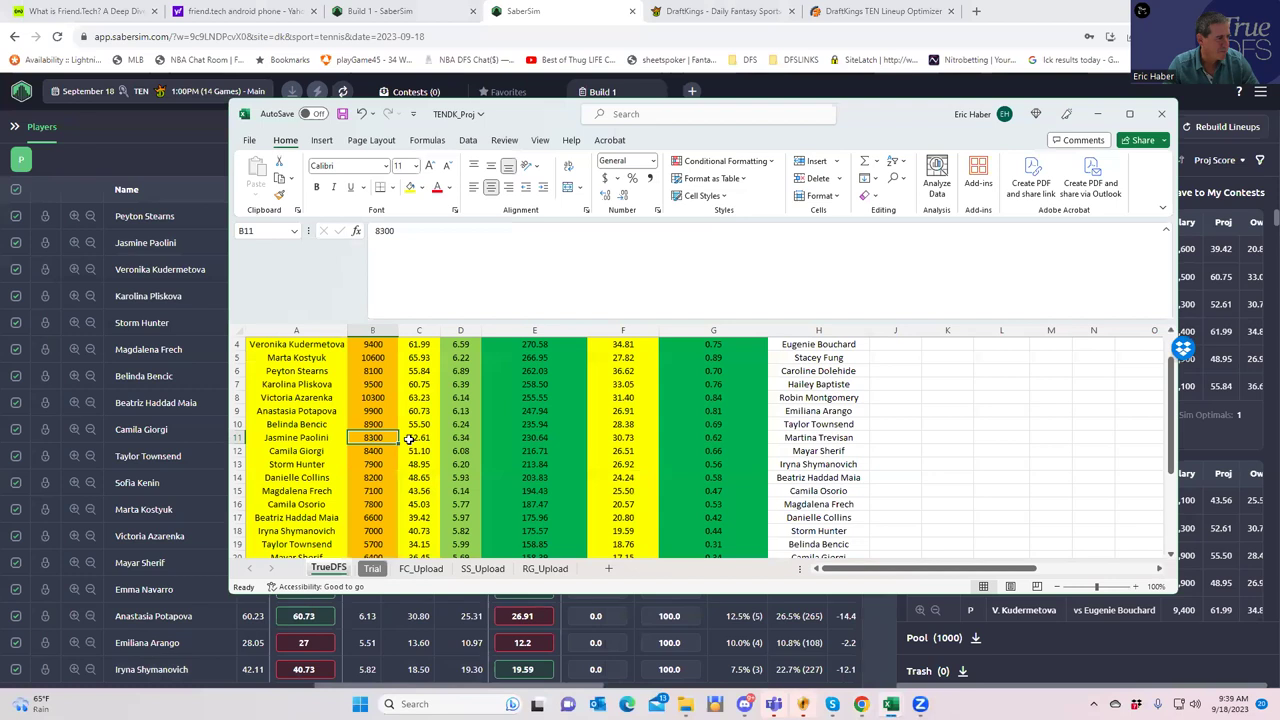
click(542, 438)
click(533, 452)
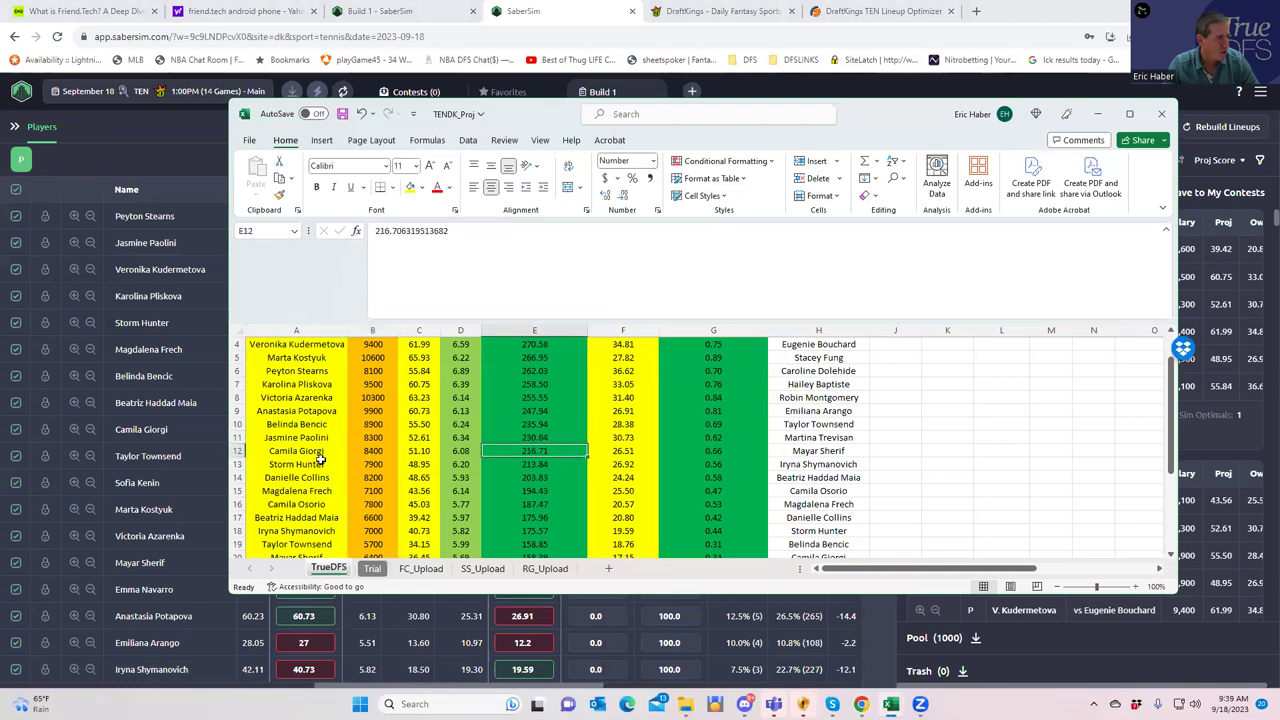
click(315, 453)
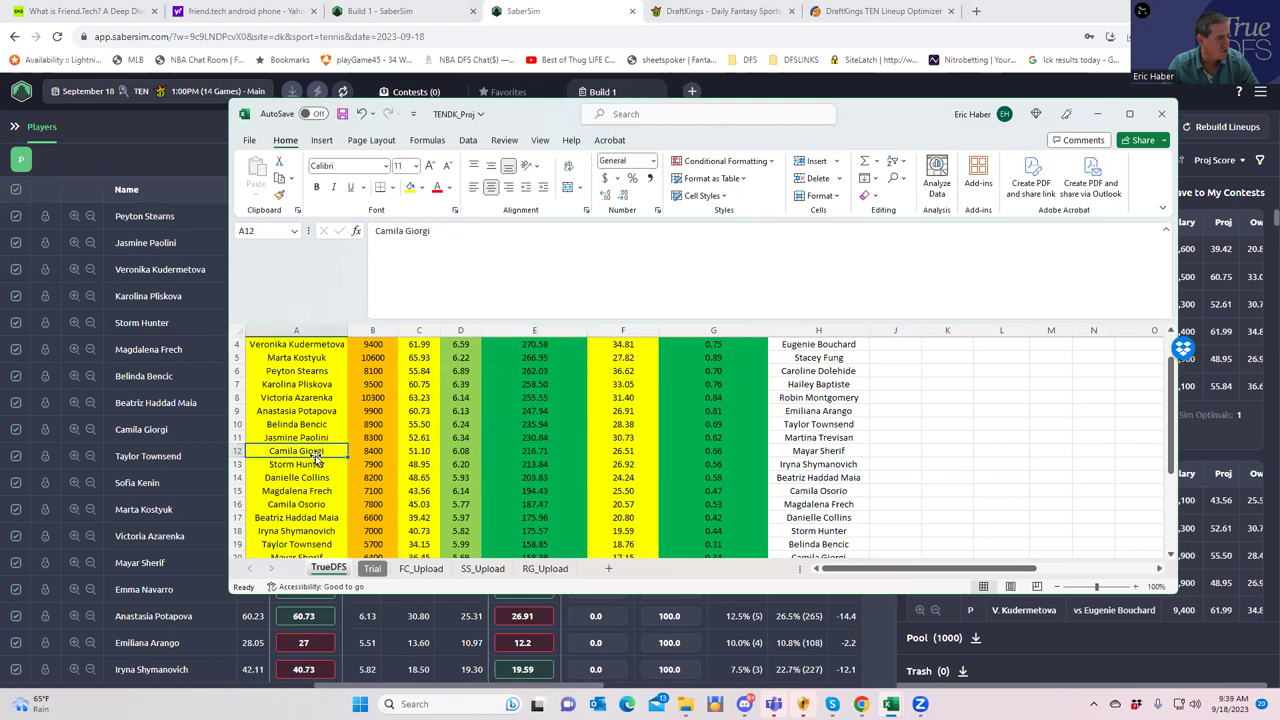
click(372, 451)
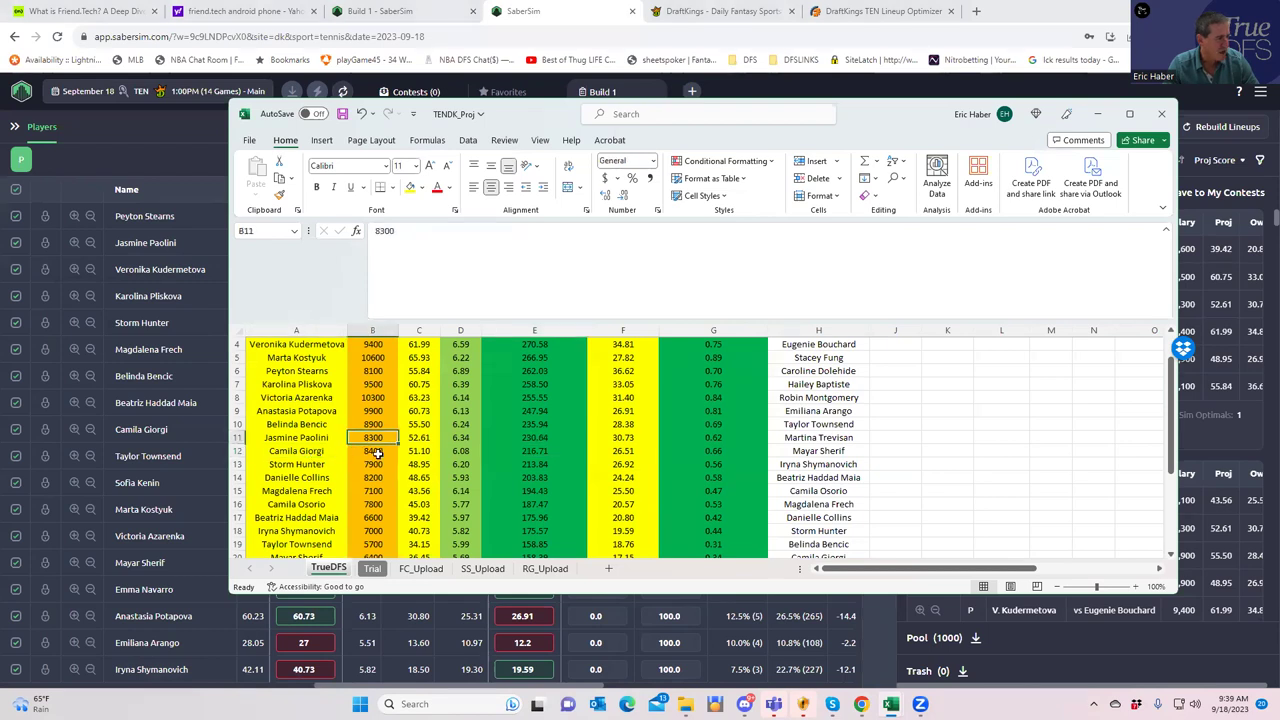
click(520, 441)
click(526, 451)
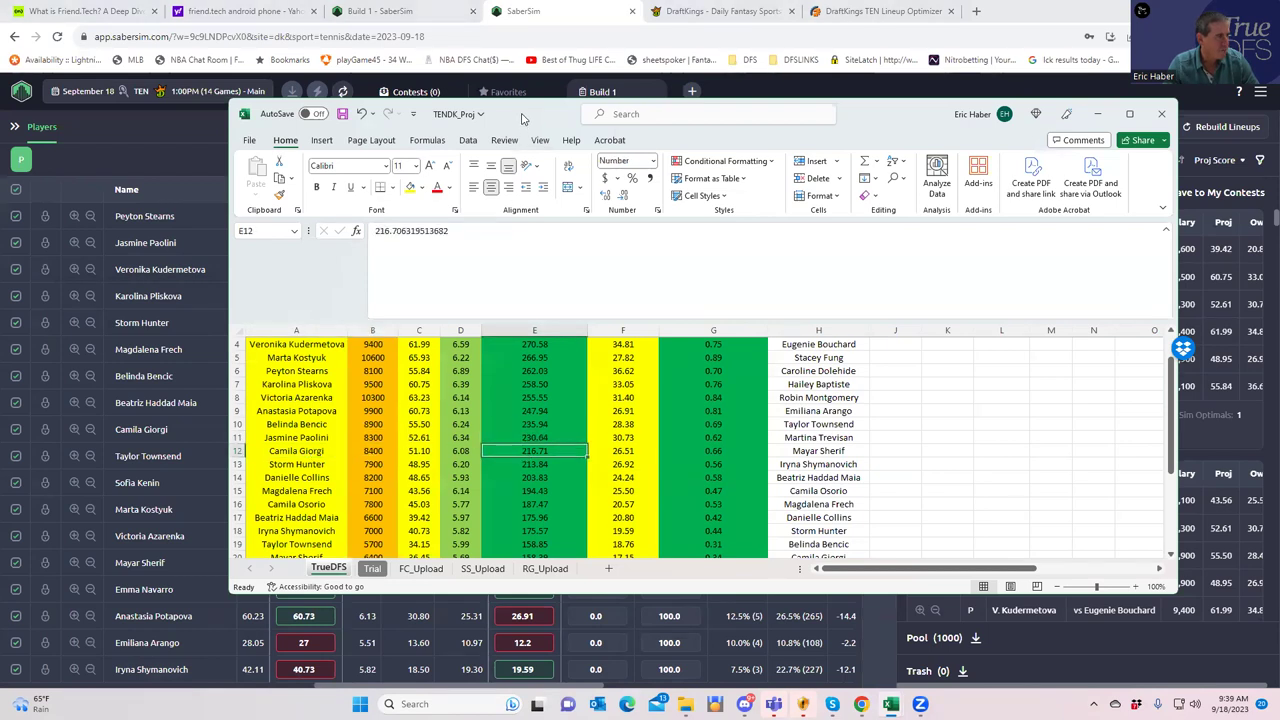
- Return to SaberSim and set the max exposure of Peyton Stearns, Veronika Kudermetova and Jasmine Paolini to 50 each
key(alt+Tab)
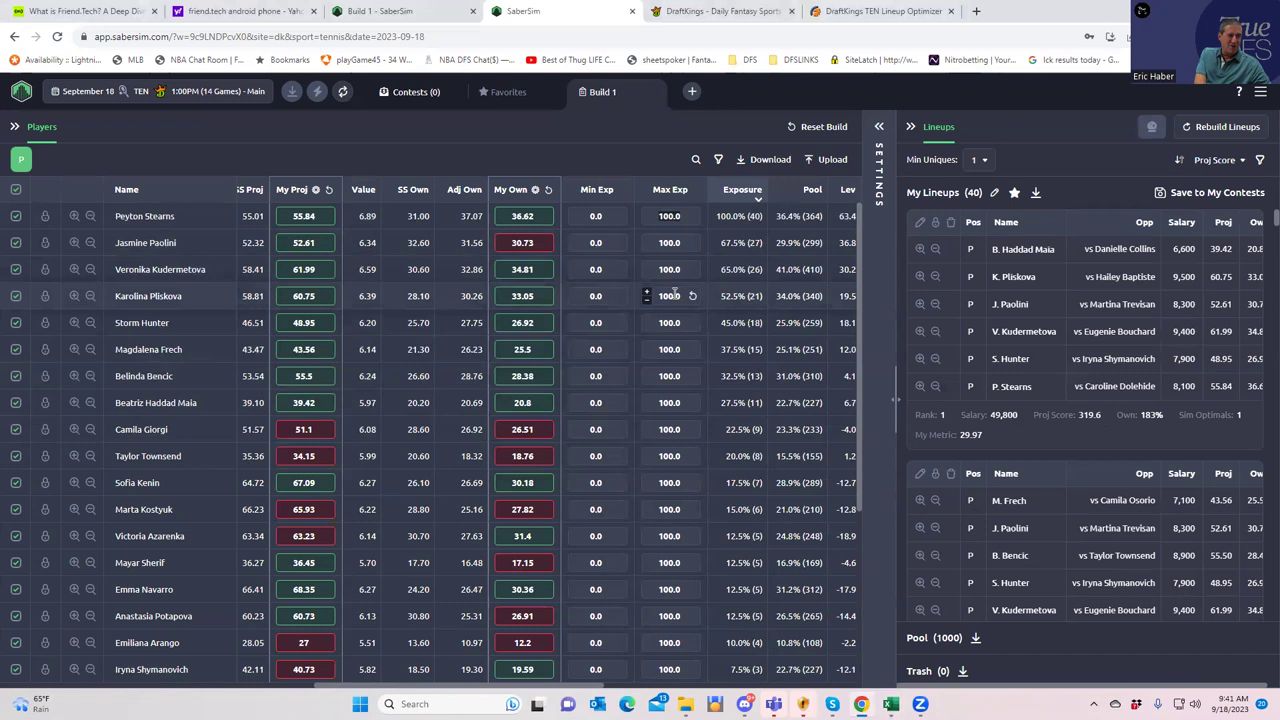
text(50)
key(Return)
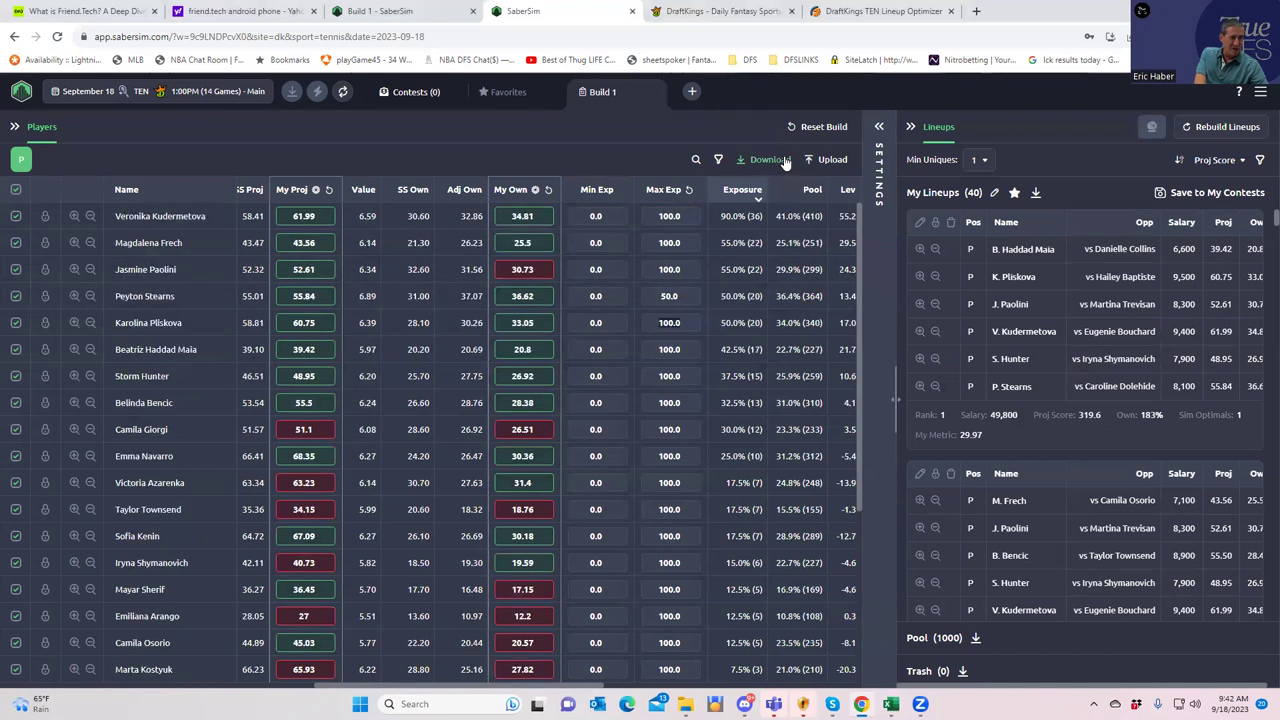
click(680, 215)
text(50)
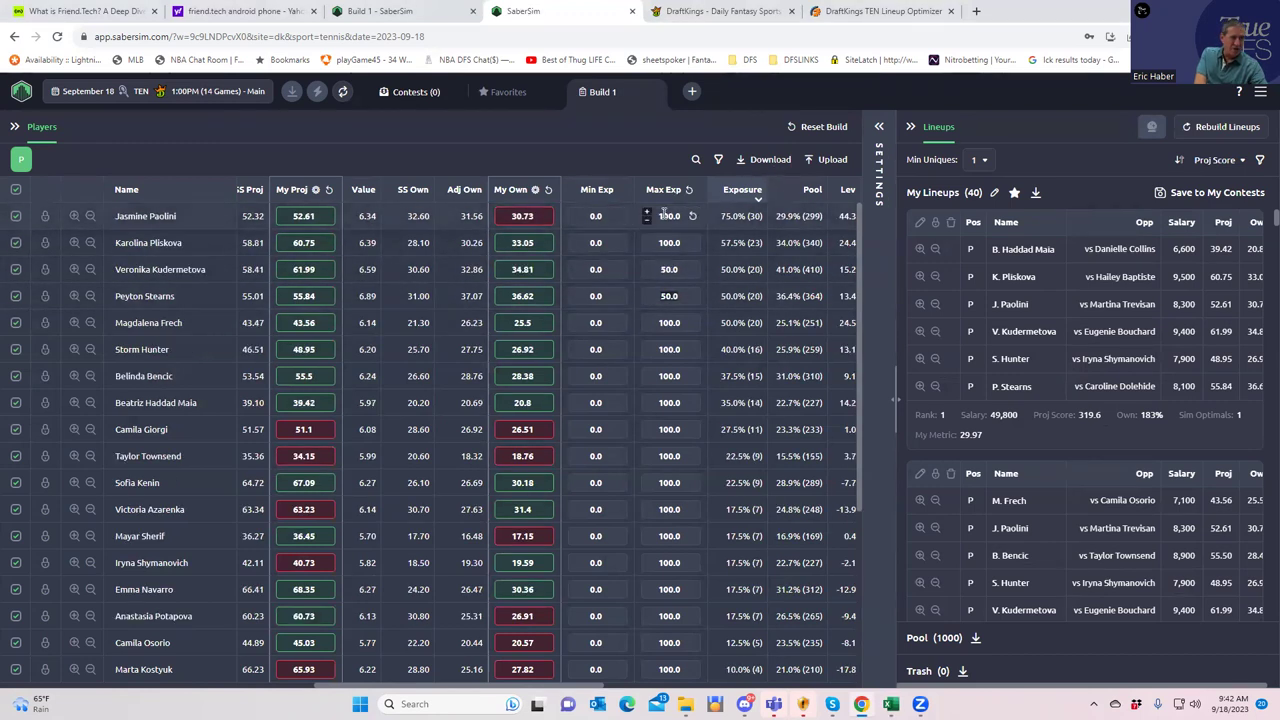
click(665, 215)
text(5)
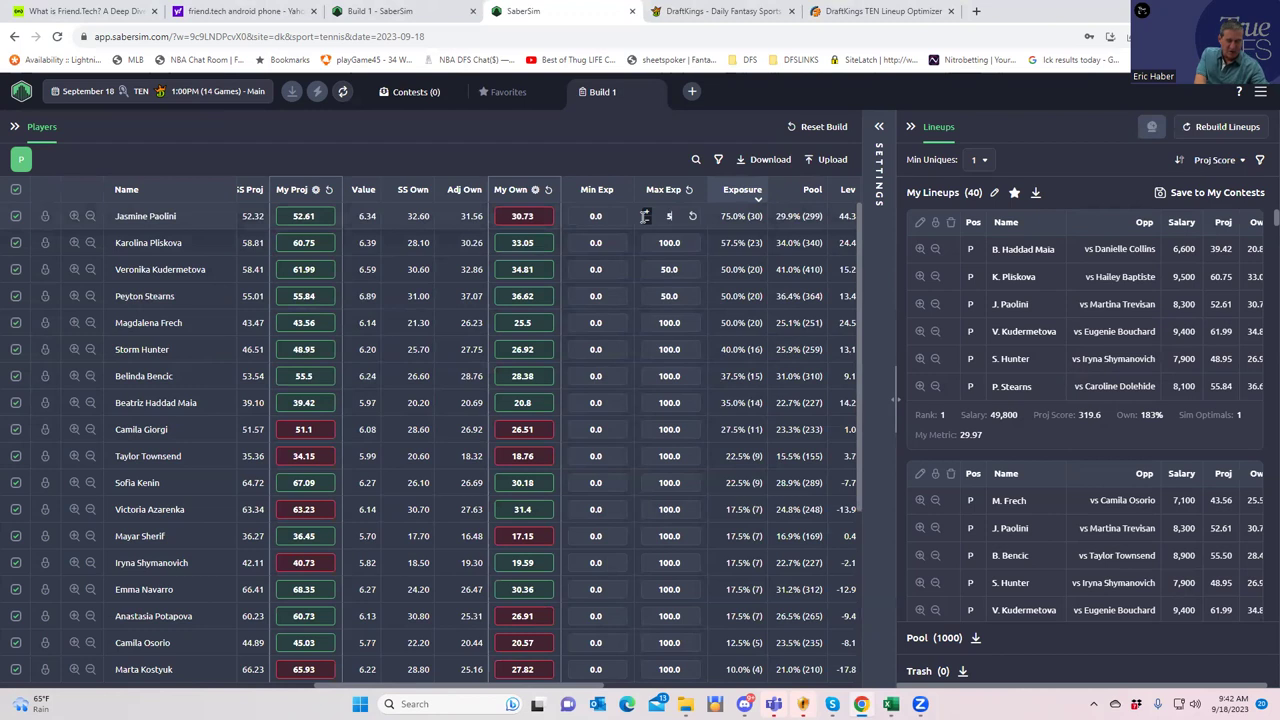
text(0)
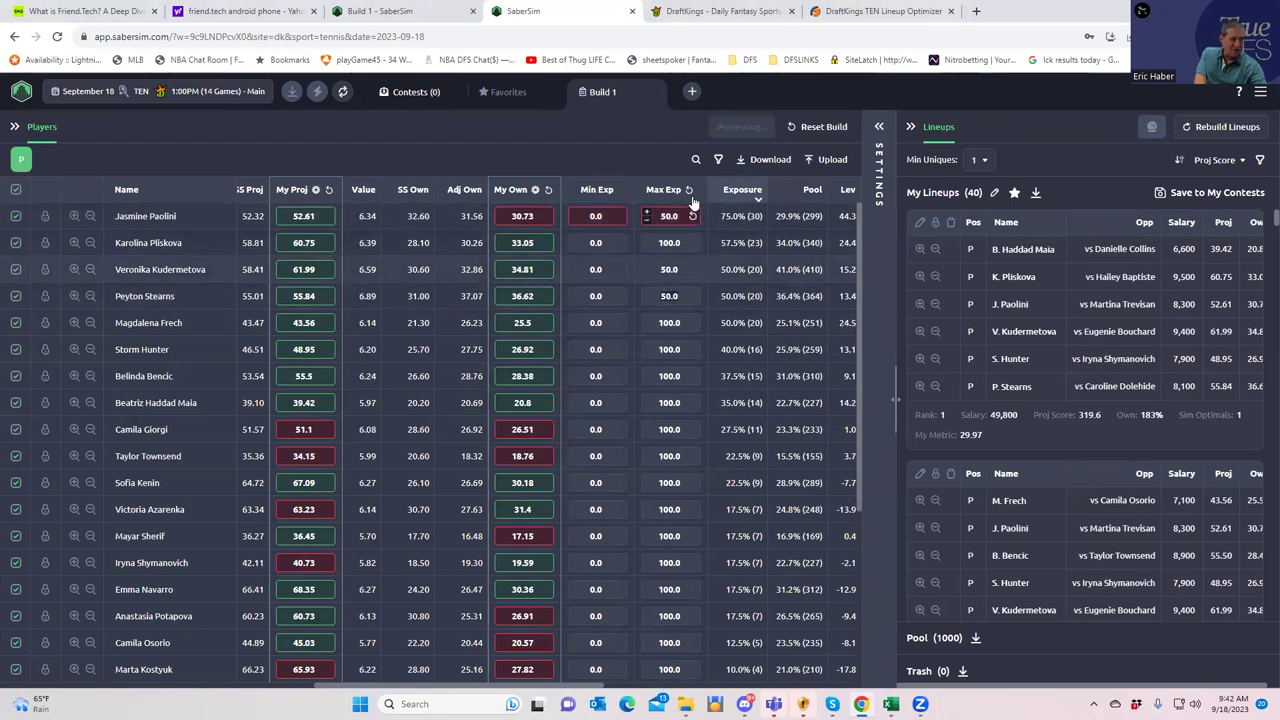
- Set the max exposure of Magdalena Frech and Karolina Pliskova to 50 each
click(676, 215)
text(5)
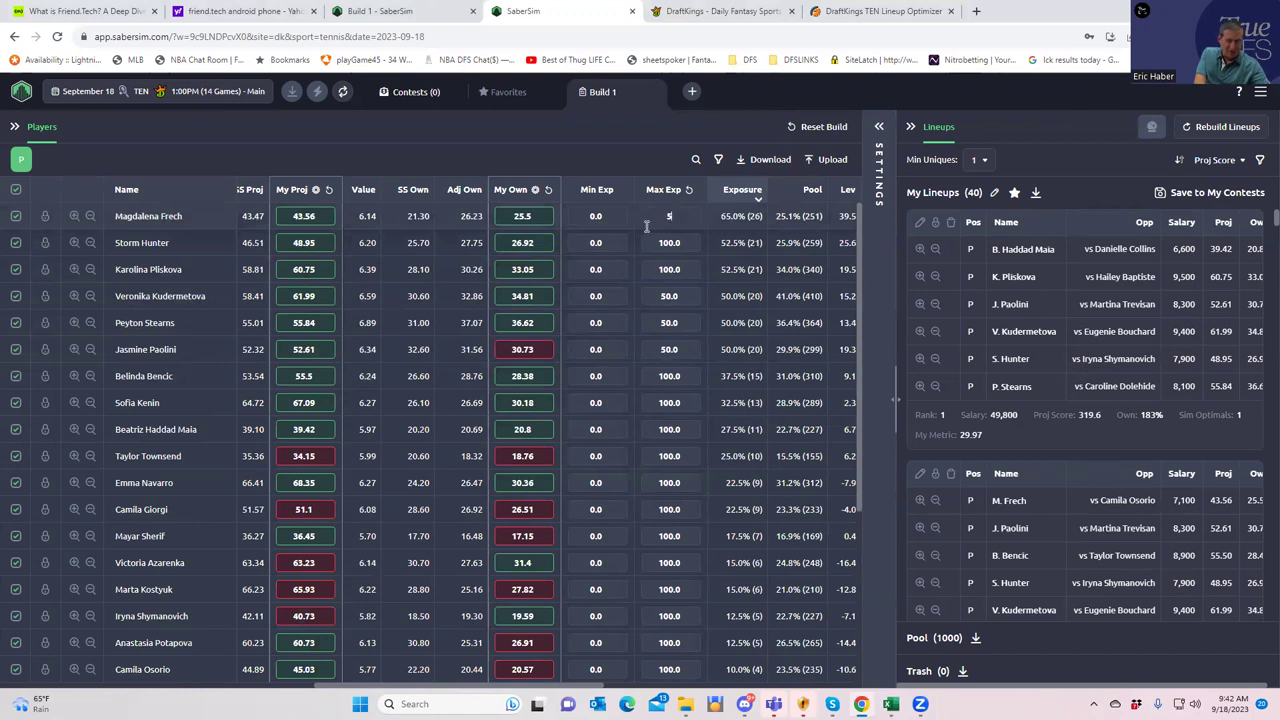
text(0)
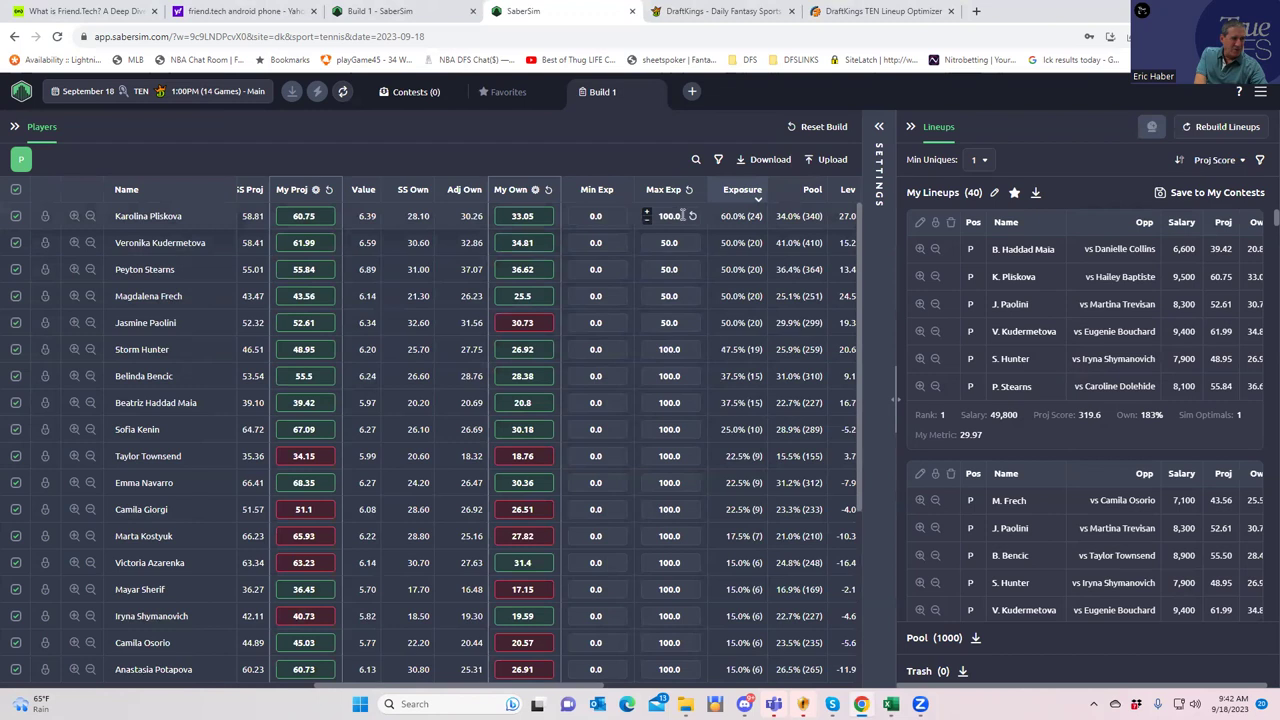
click(645, 218)
text(50)
key(Return)
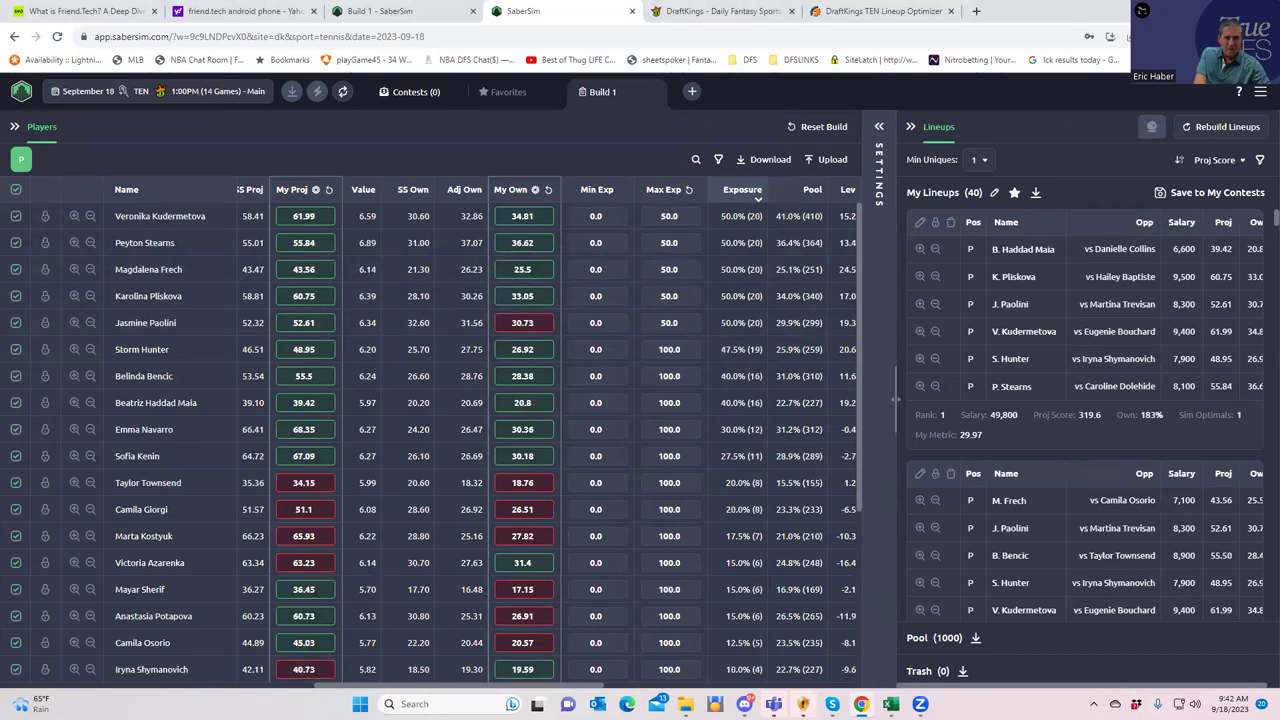
- Switch to the TENDK_Proj workbook and check the rows of Marta Kostyuk and Karolina Pliskova, including Pliskova's salary
key(alt+Tab)
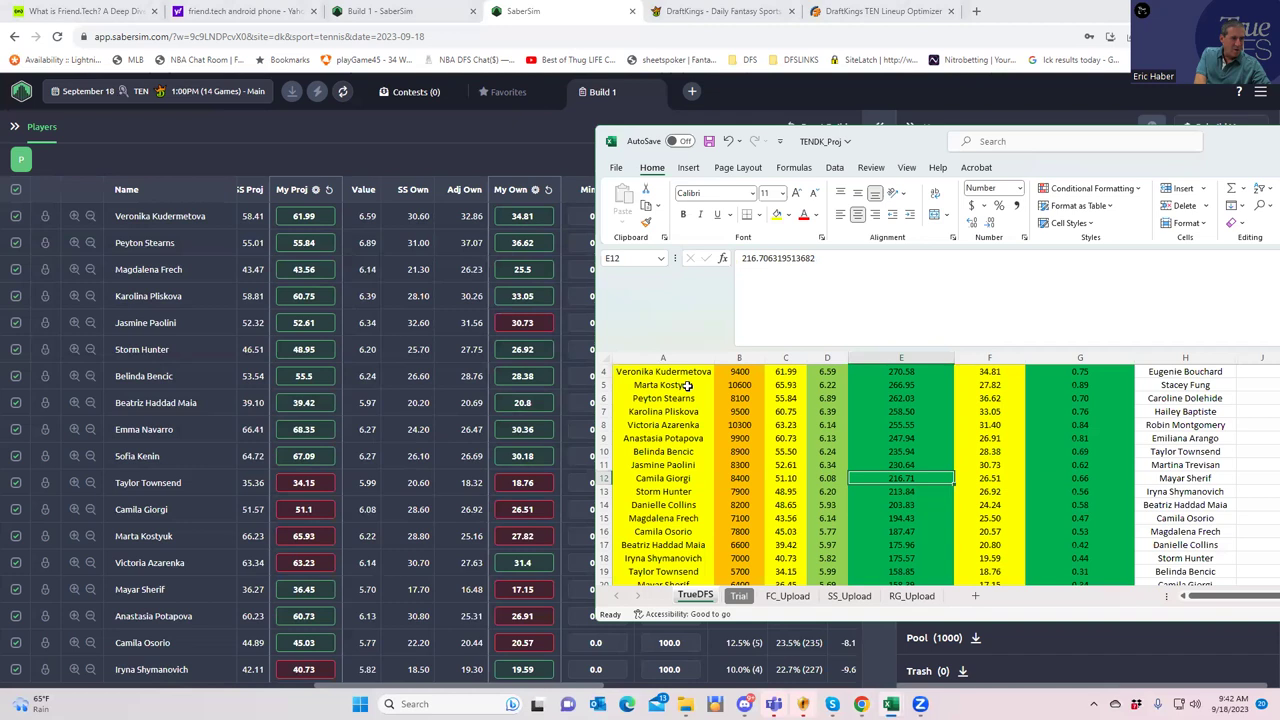
click(688, 385)
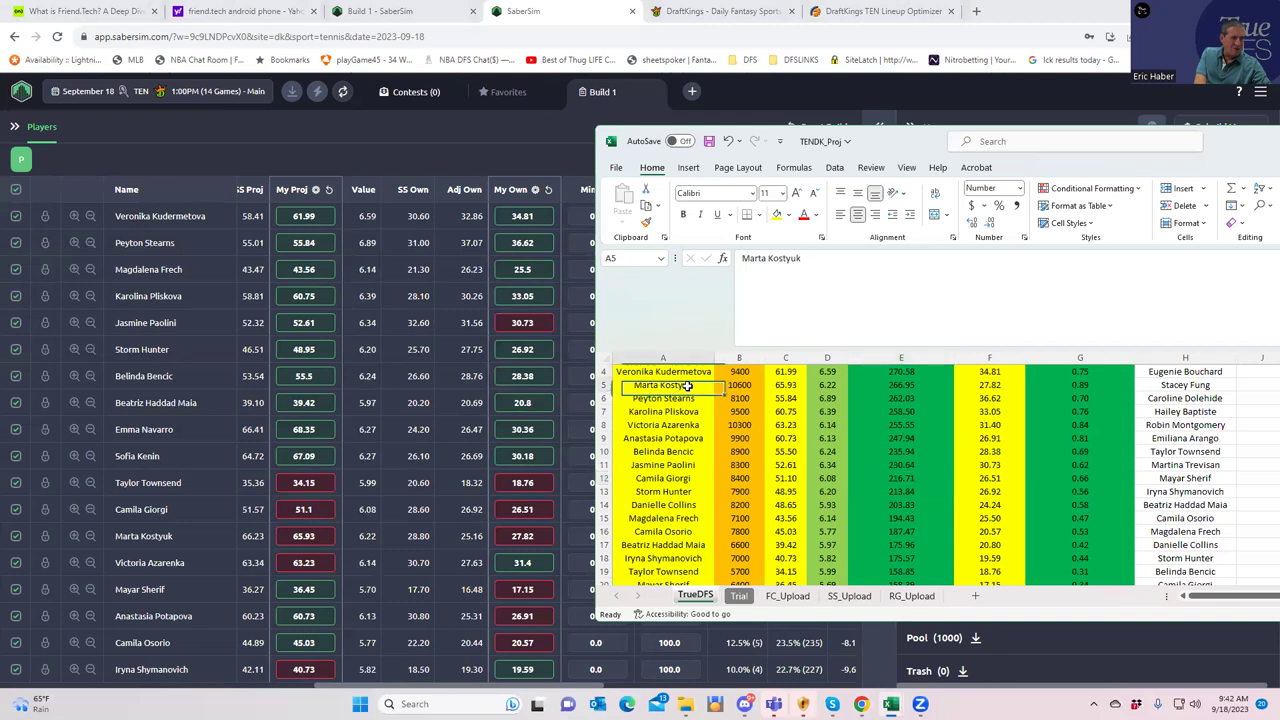
click(734, 412)
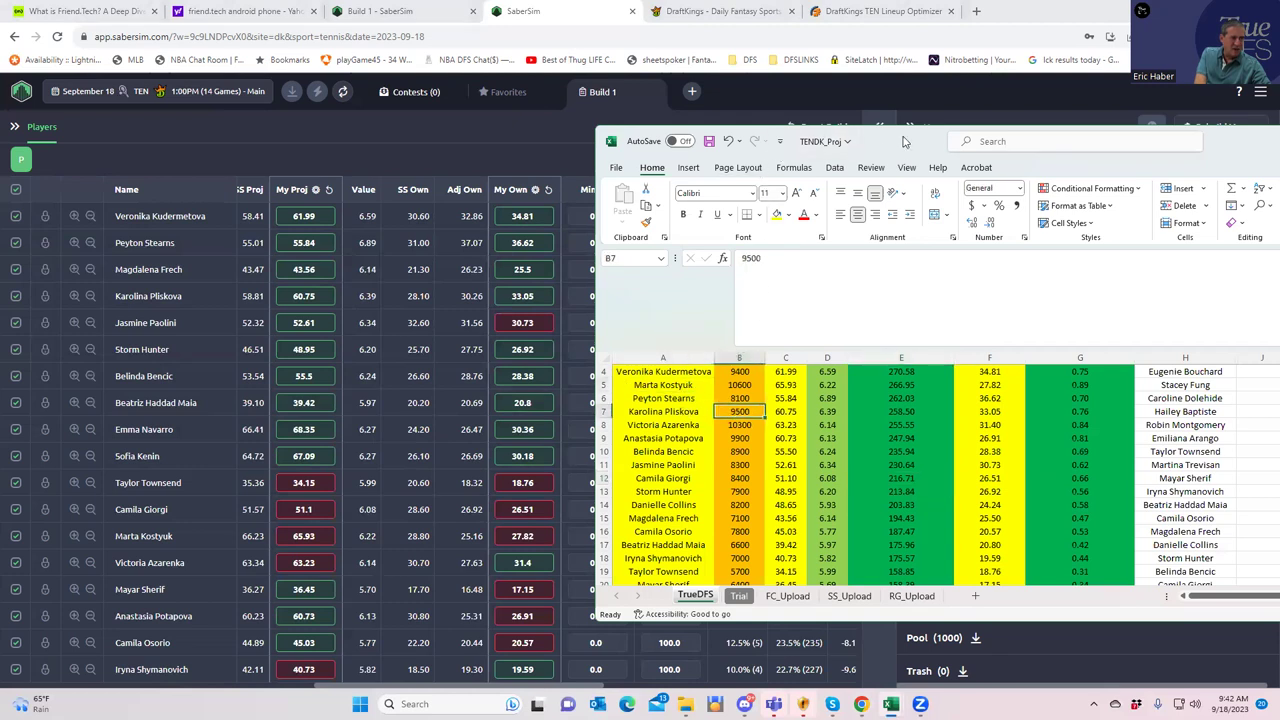
- Back in SaberSim, reset all players' max exposures and set the lineups' Min Uniques to 2
key(alt+Tab)
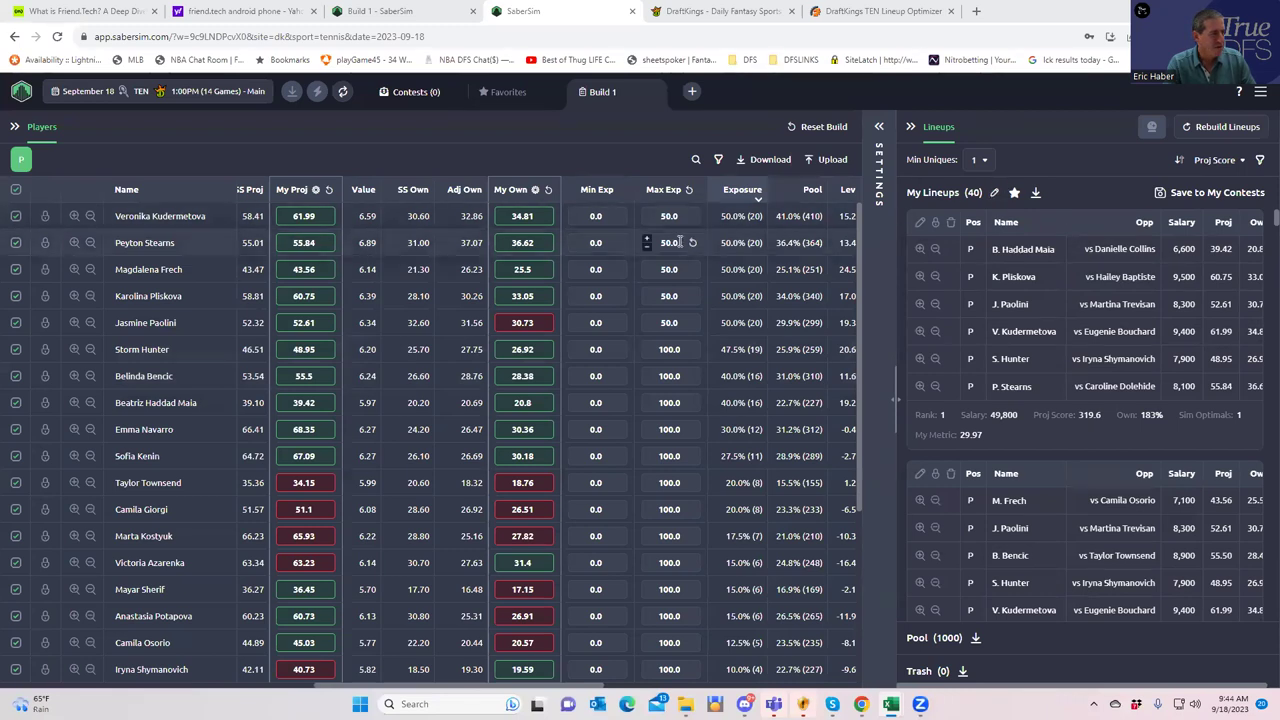
click(689, 191)
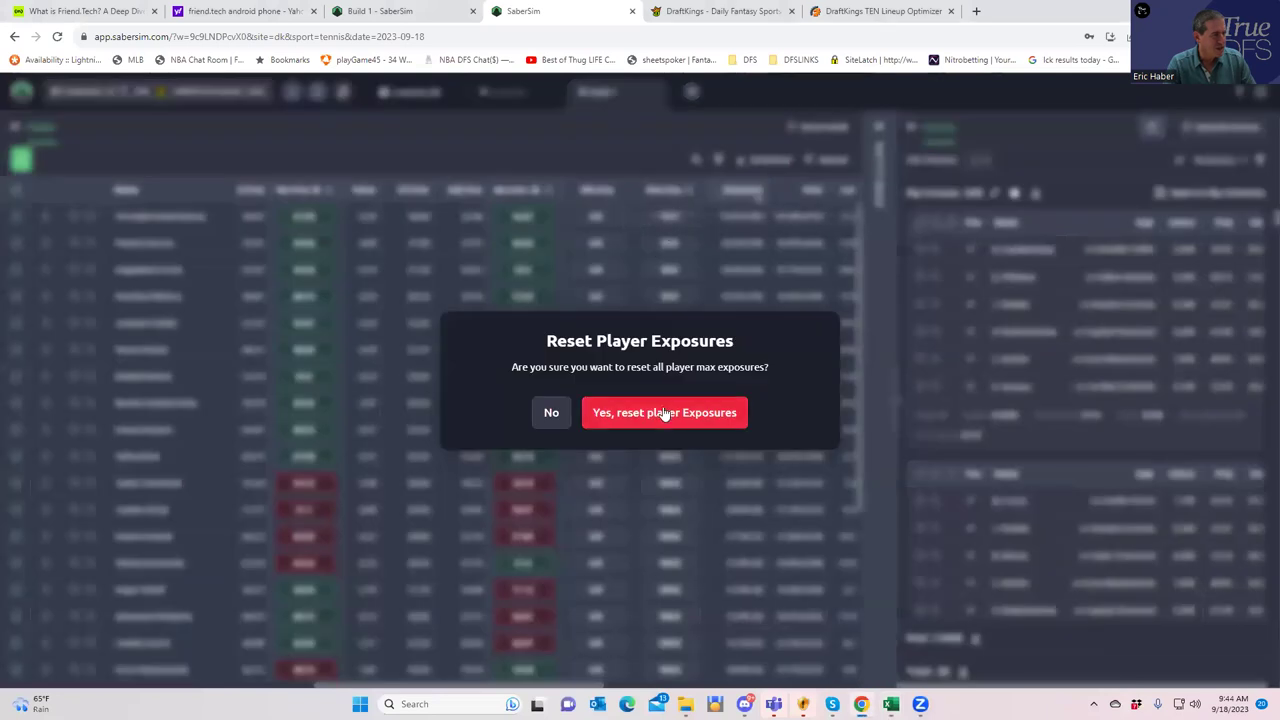
click(629, 413)
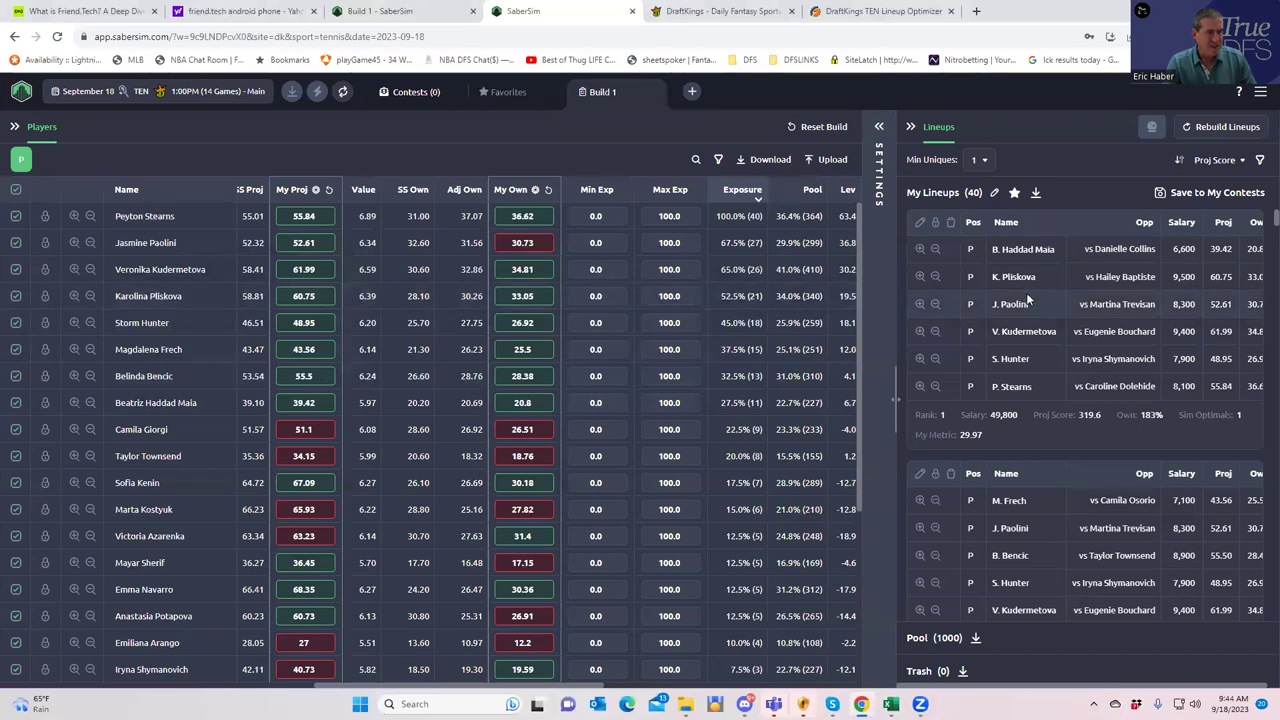
click(984, 161)
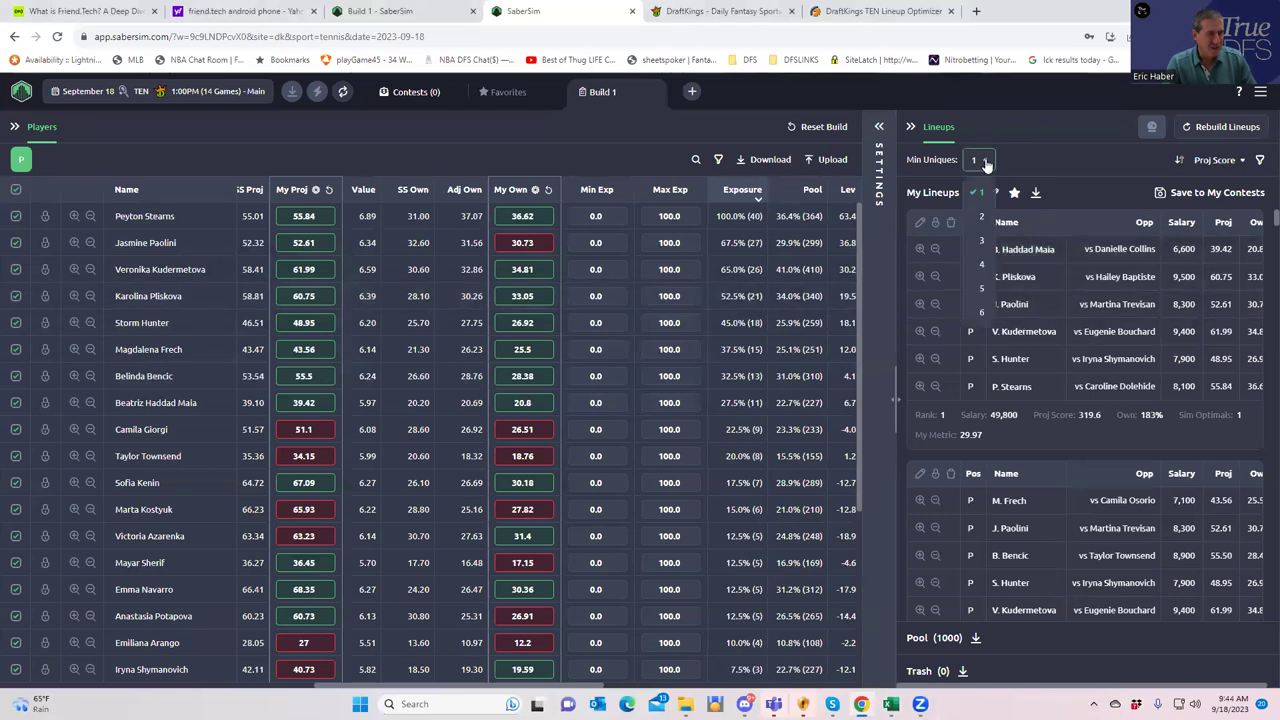
click(983, 220)
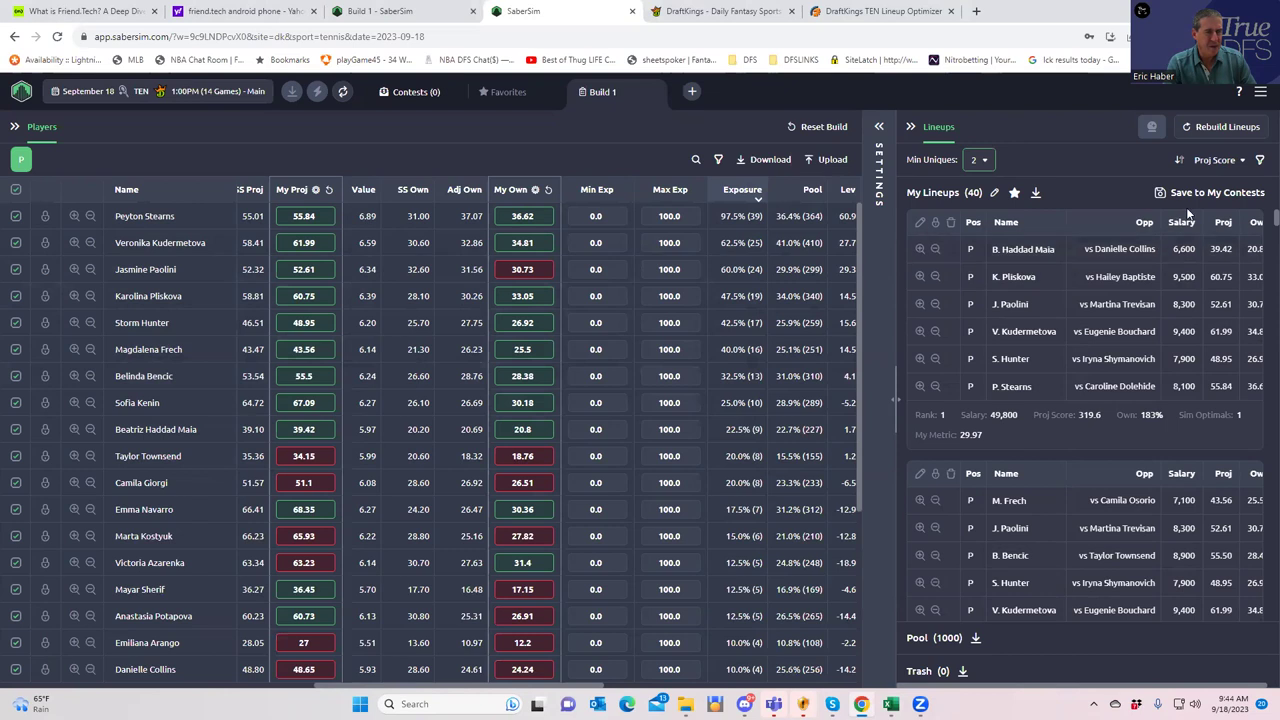
- Sort the lineups by the SaberScore option Large Slate | 1k-10k
click(1216, 161)
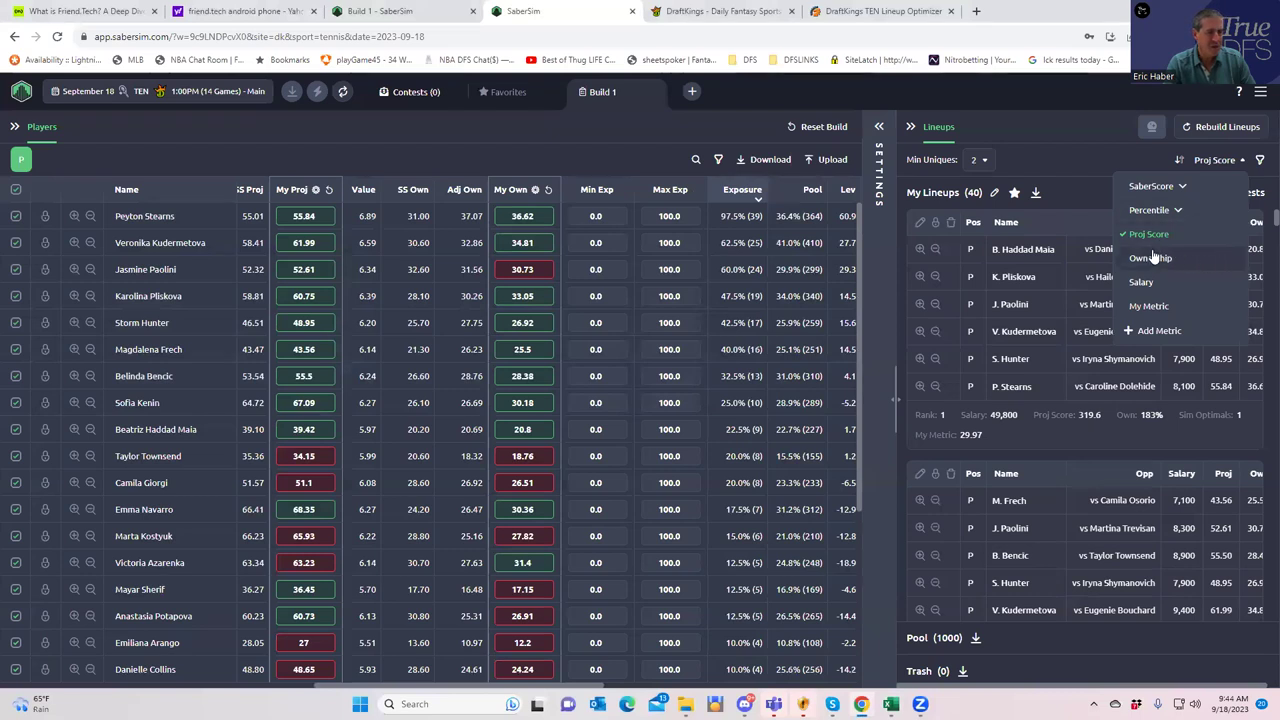
click(1182, 190)
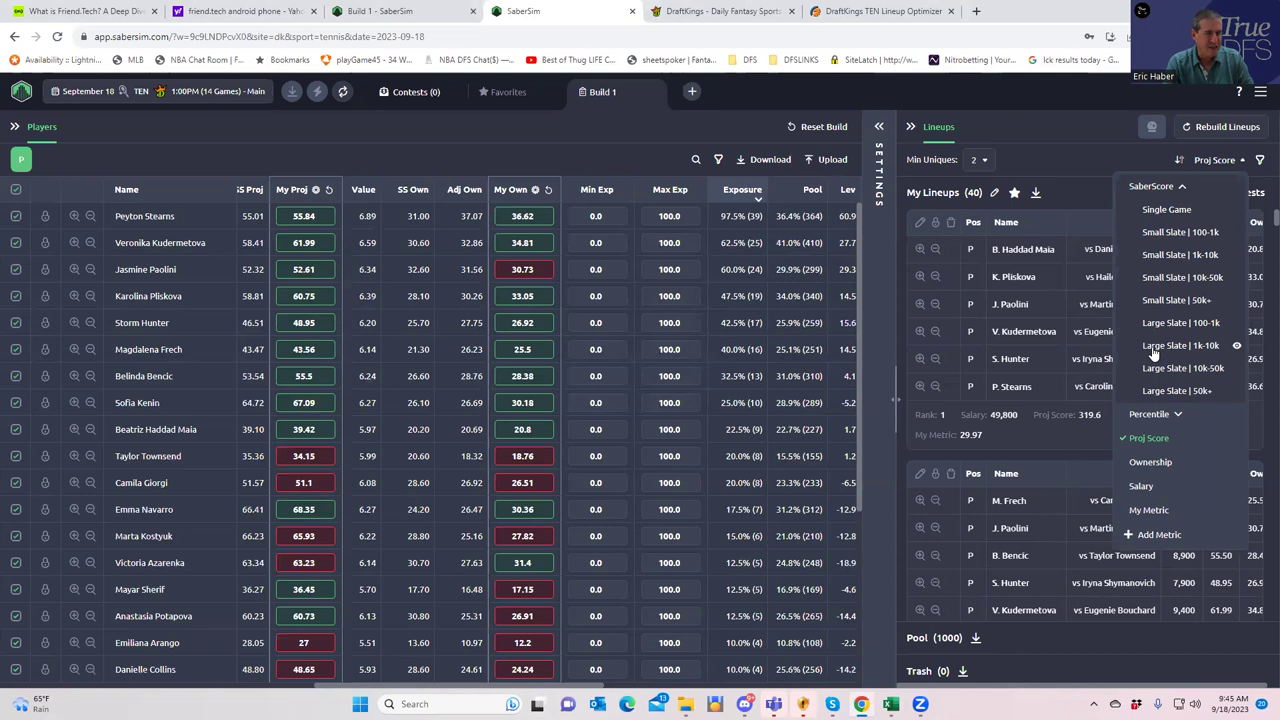
click(1124, 258)
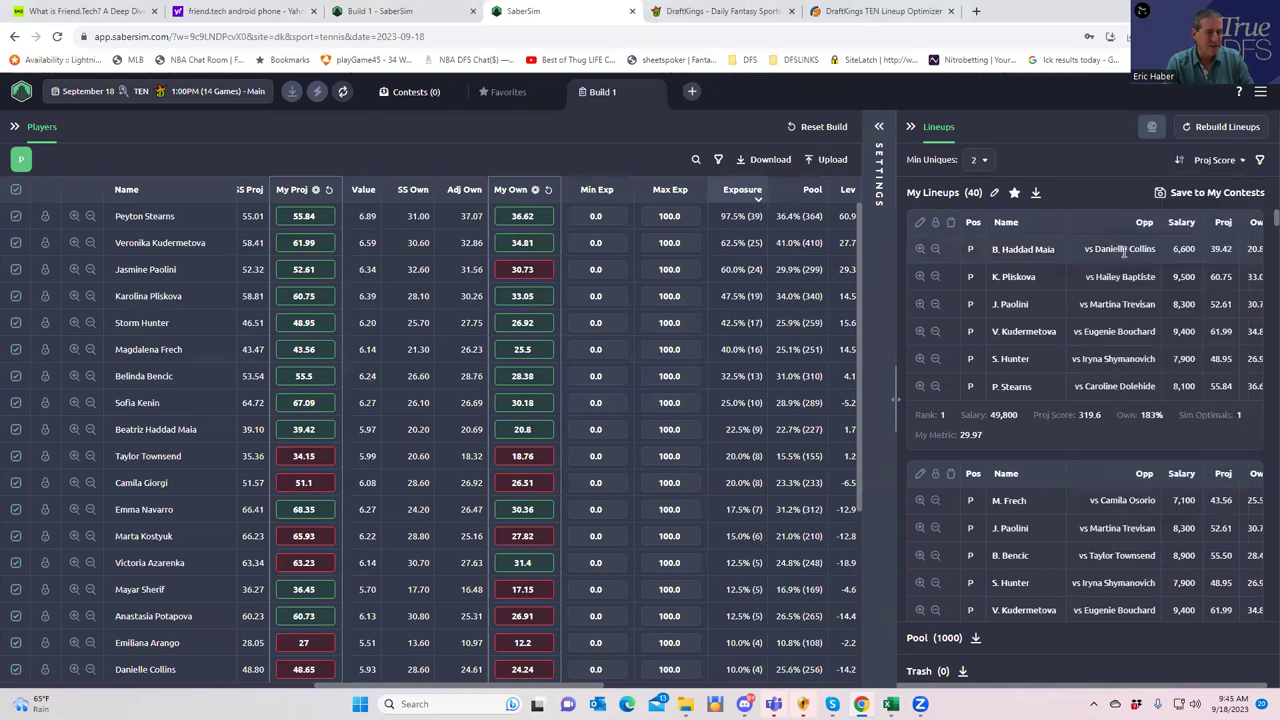
mouse_move(333, 272)
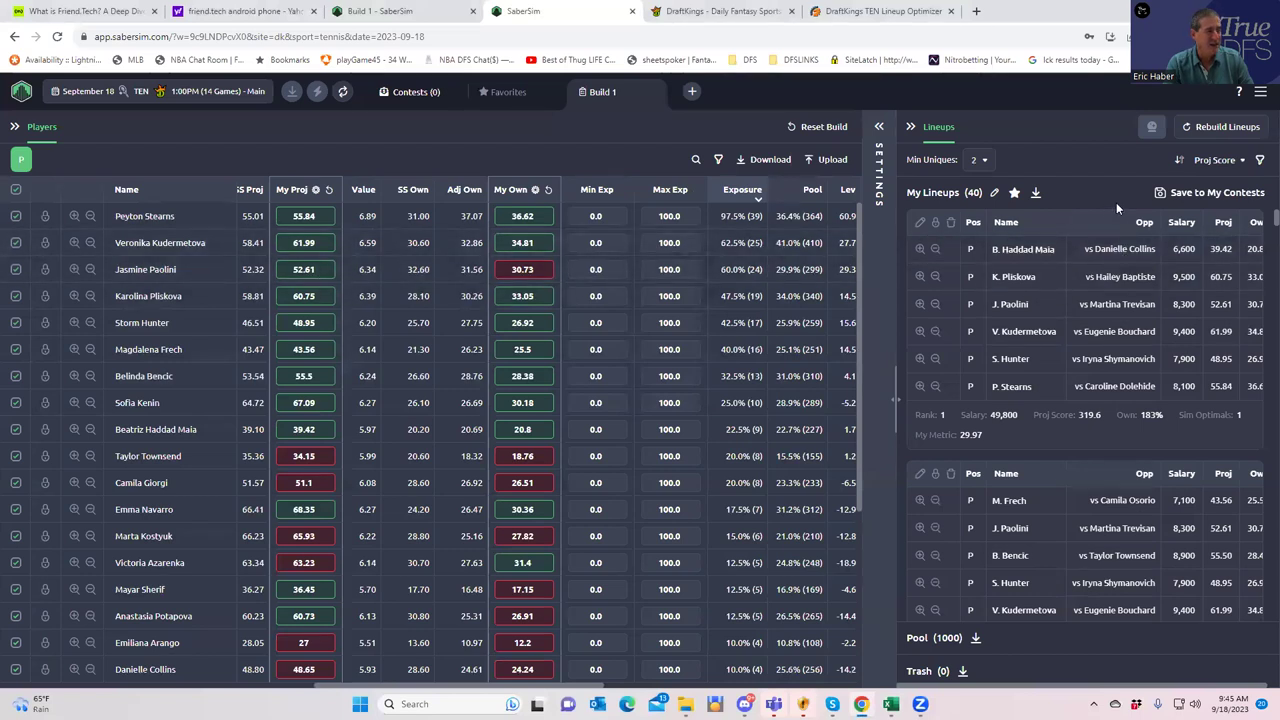
click(1213, 162)
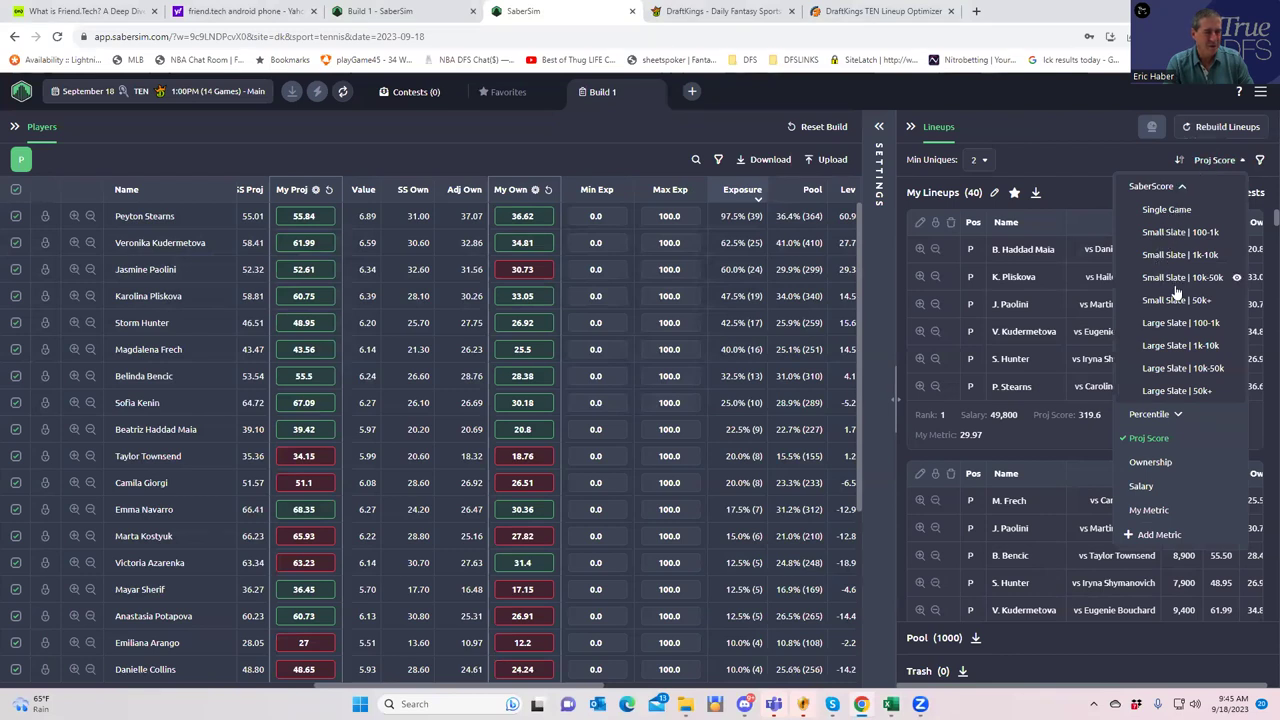
click(1180, 346)
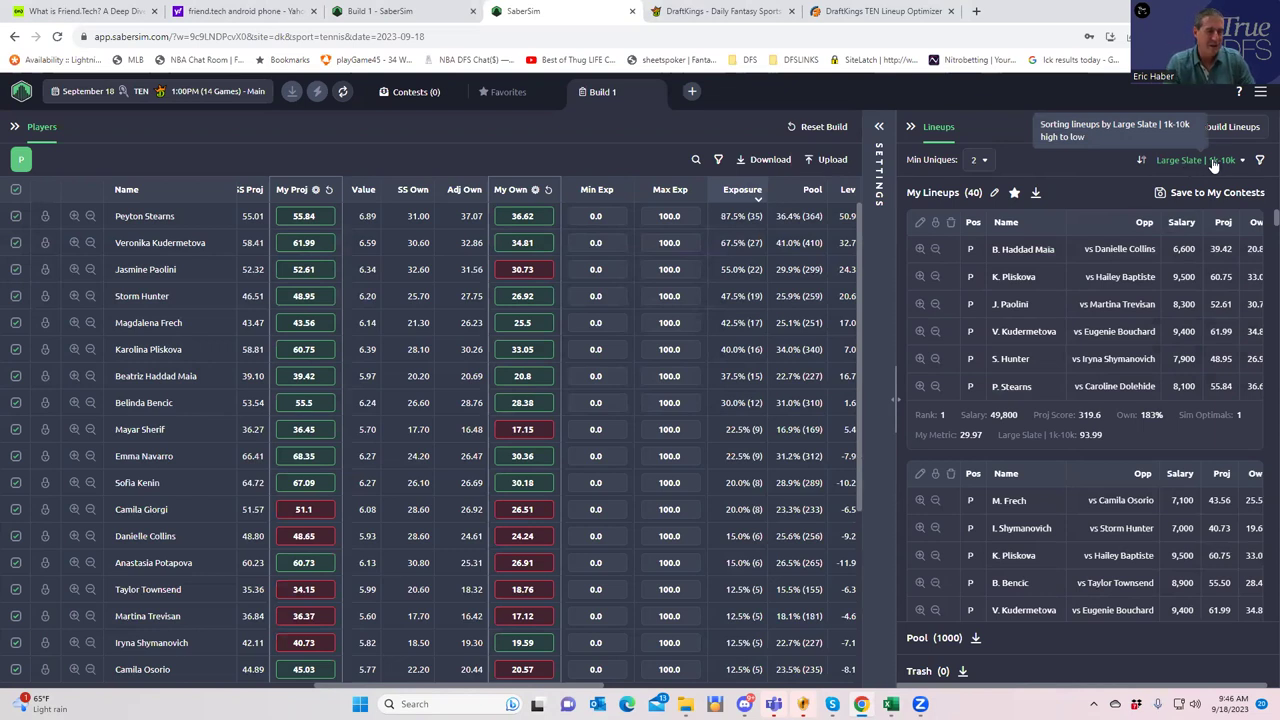
- Sort the lineups by the 95th percentile, and follow that with a sort by Ownership
click(1216, 164)
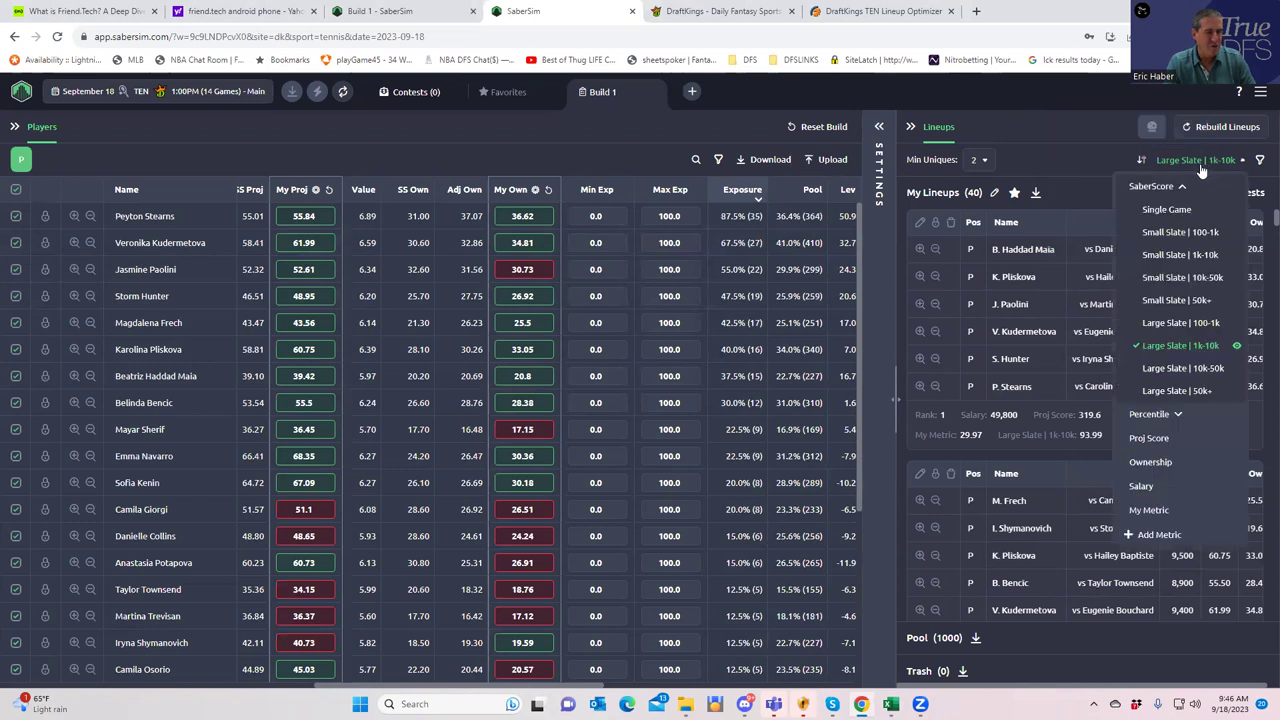
click(1178, 416)
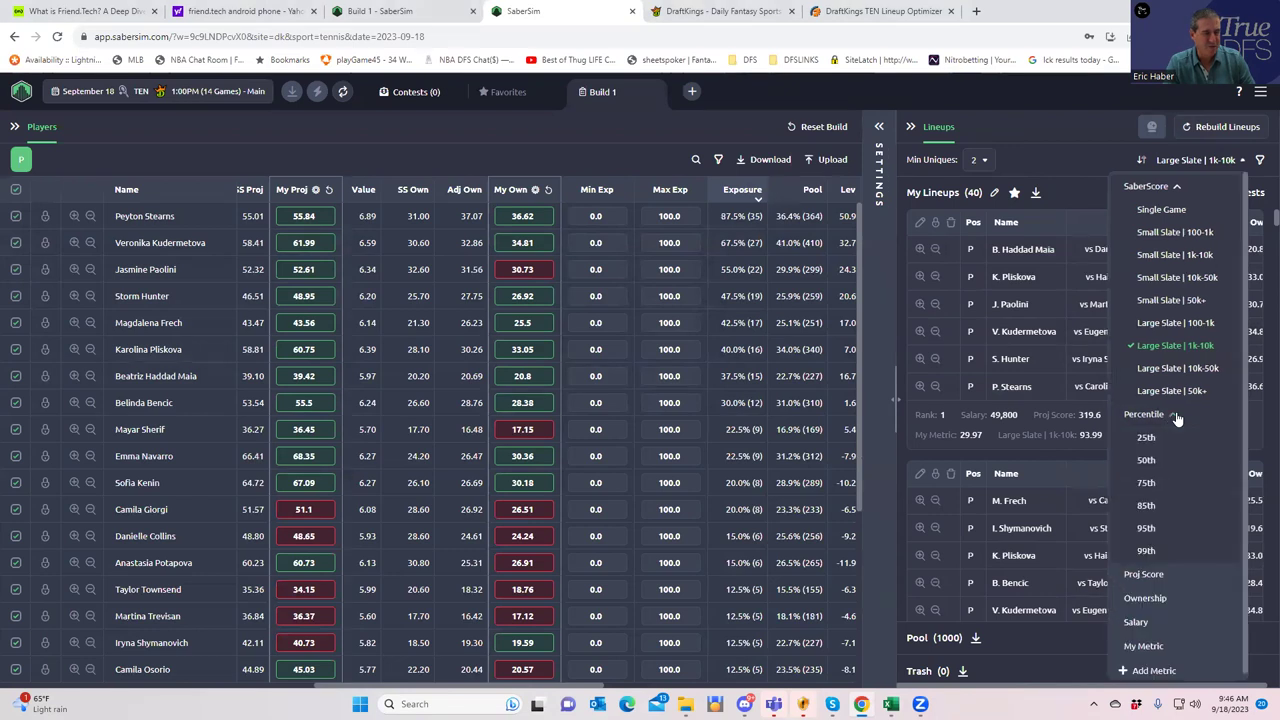
click(1146, 530)
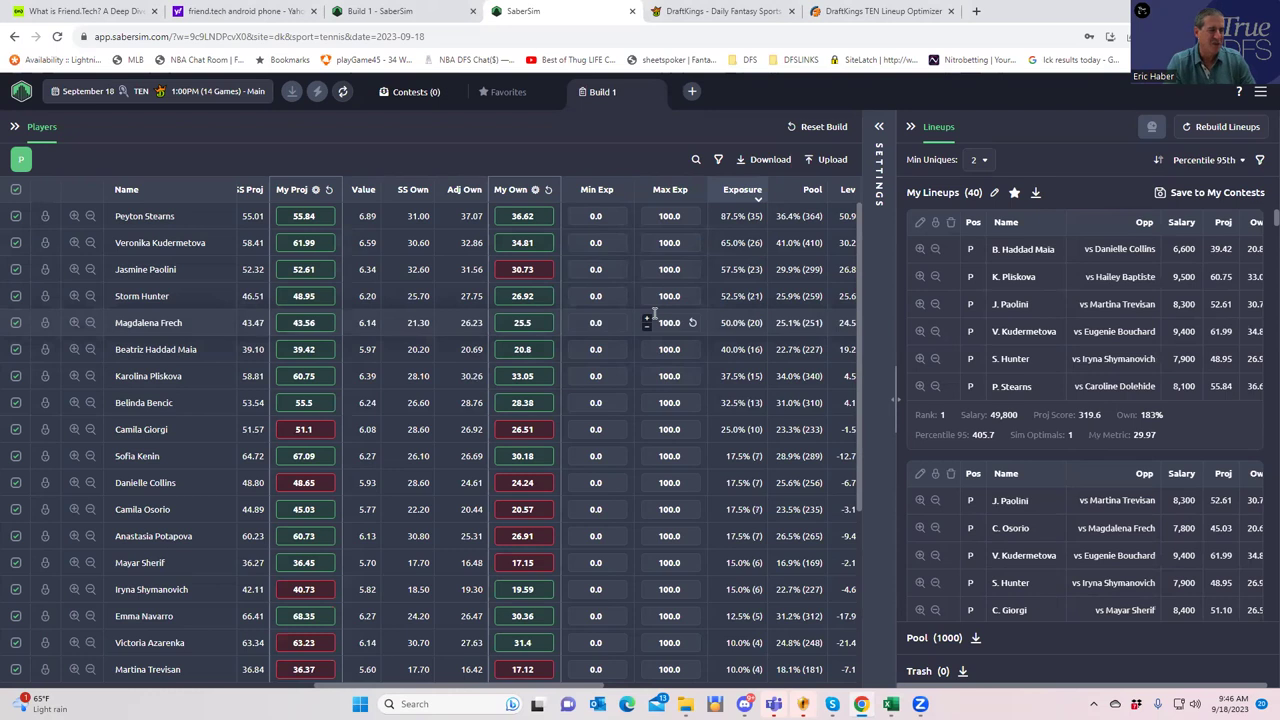
click(1200, 160)
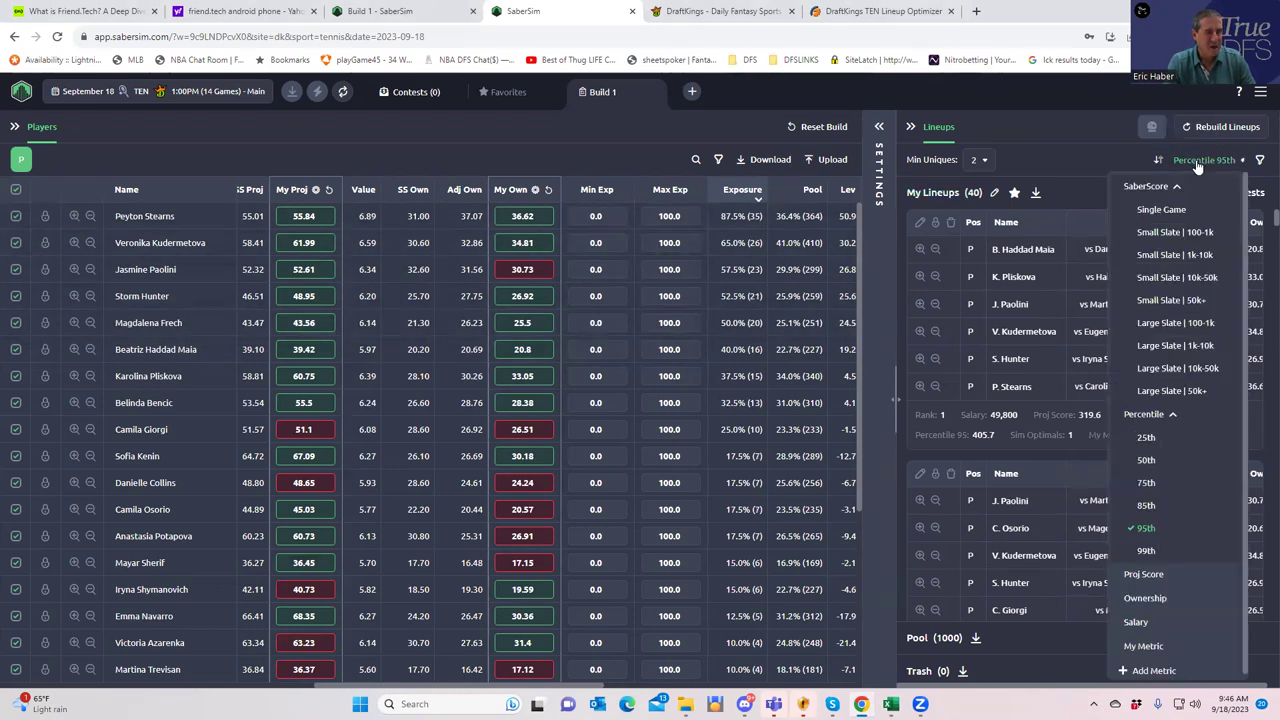
click(1153, 598)
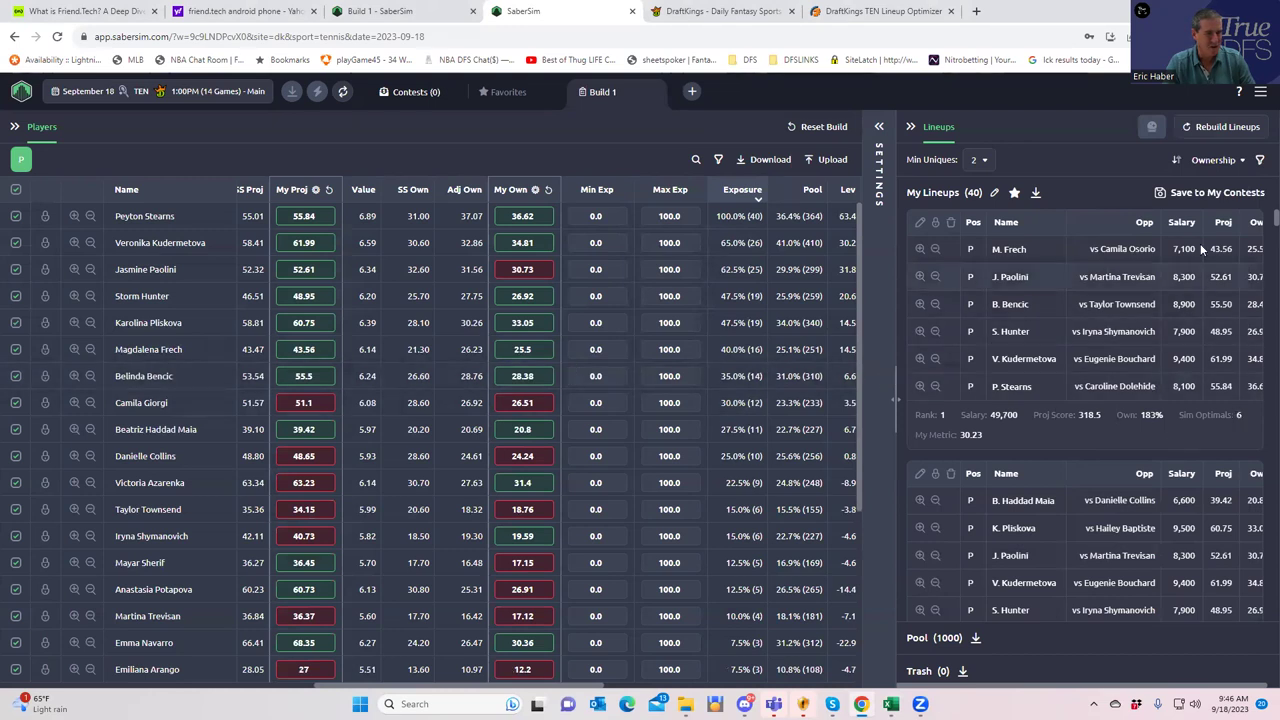
- Add and save a custom lineup metric using My Own, Product (GeoMean) and Normalized Value (out of 100)
click(1213, 160)
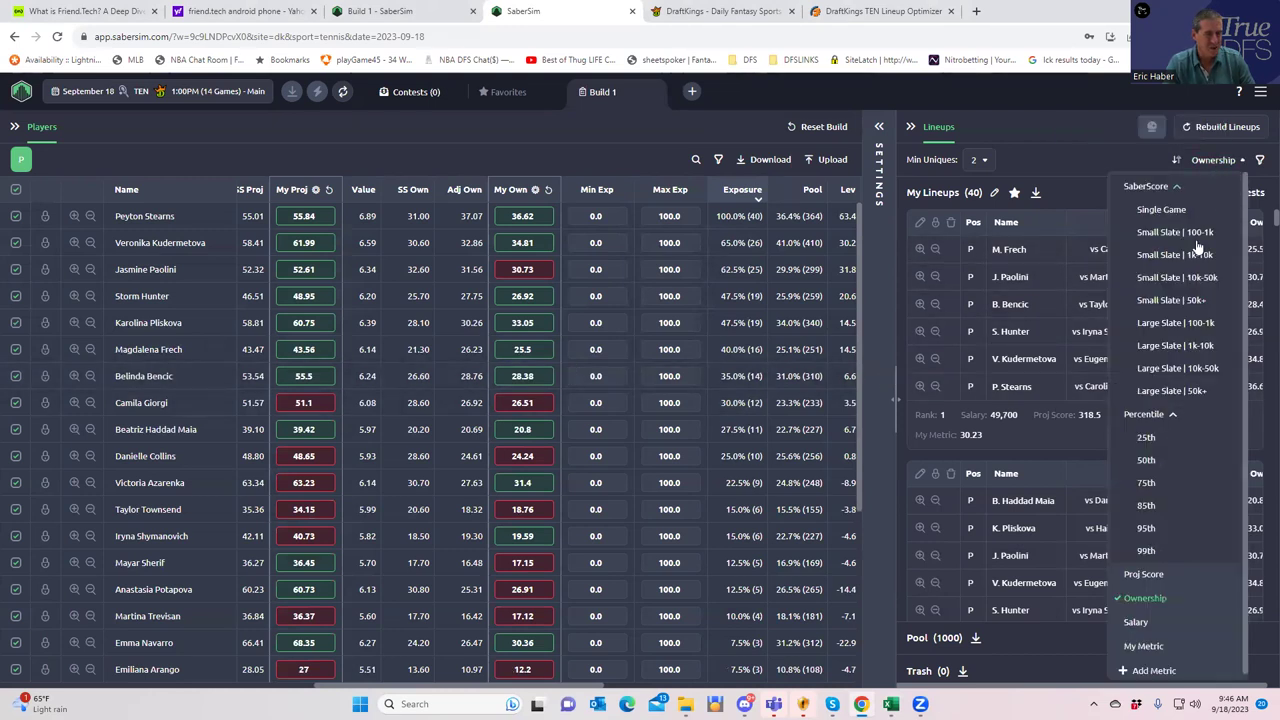
scroll(1163, 585, down, 1)
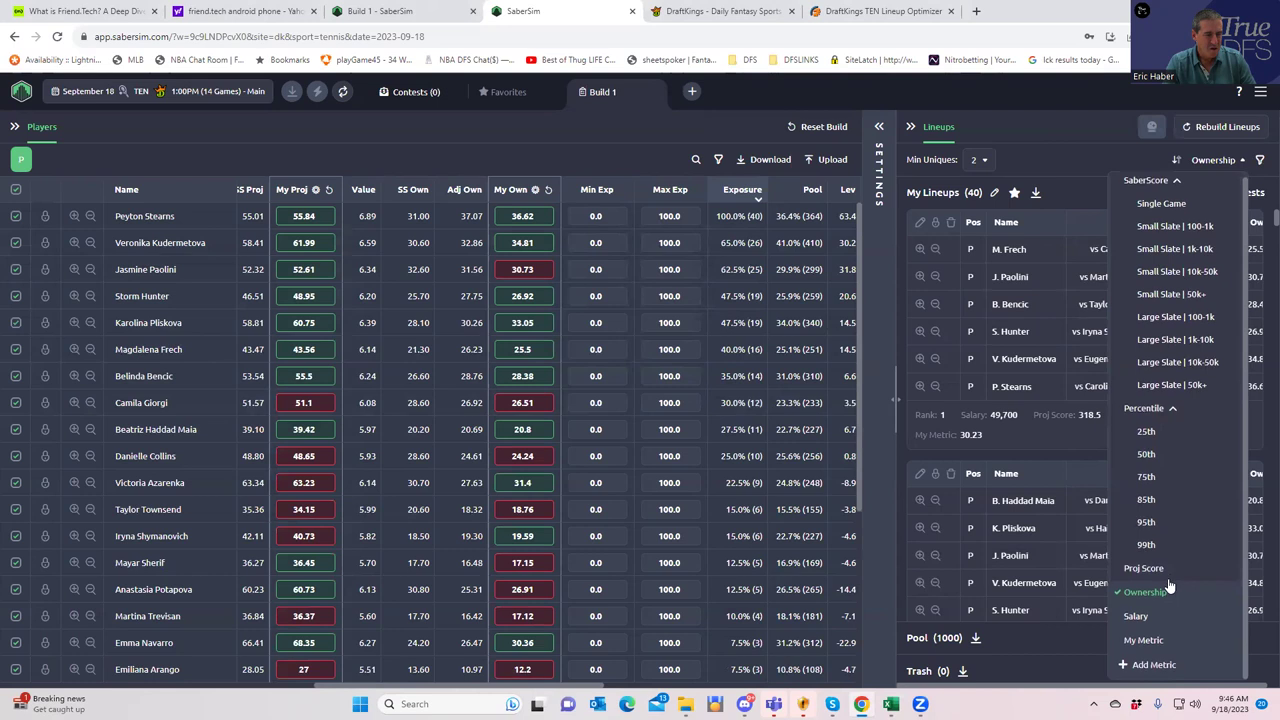
click(1122, 666)
click(530, 336)
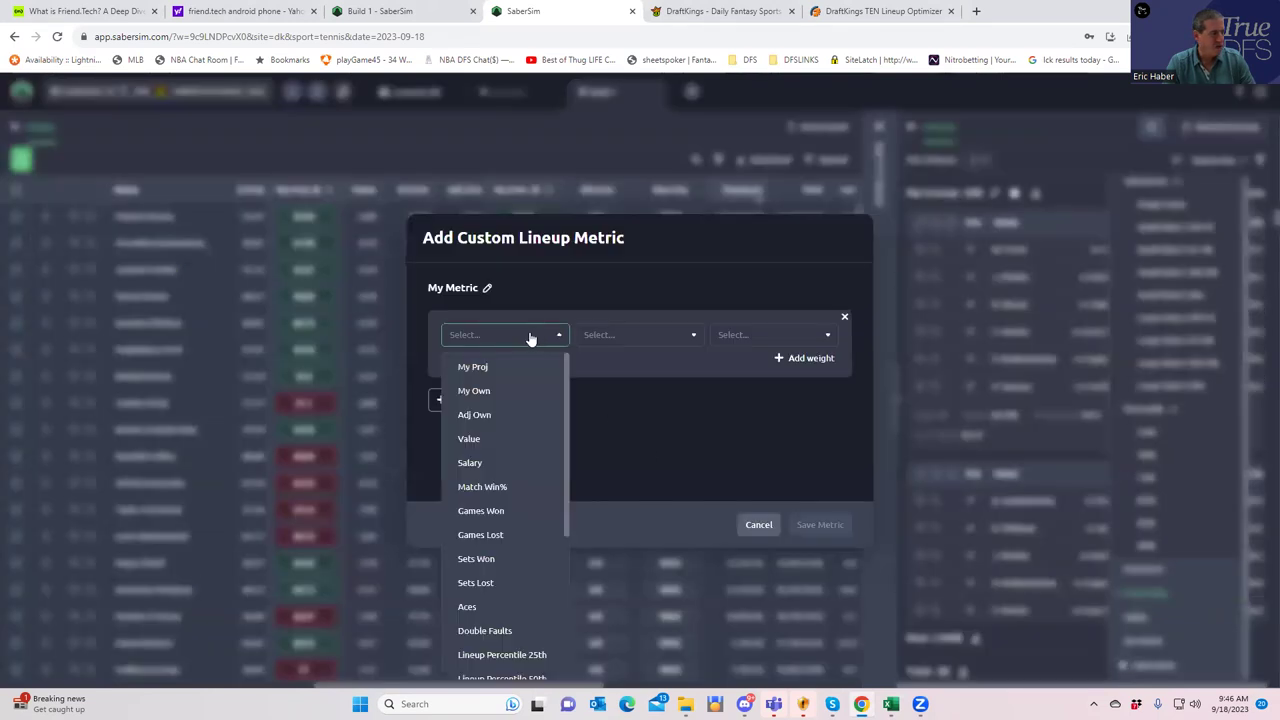
click(487, 393)
click(618, 340)
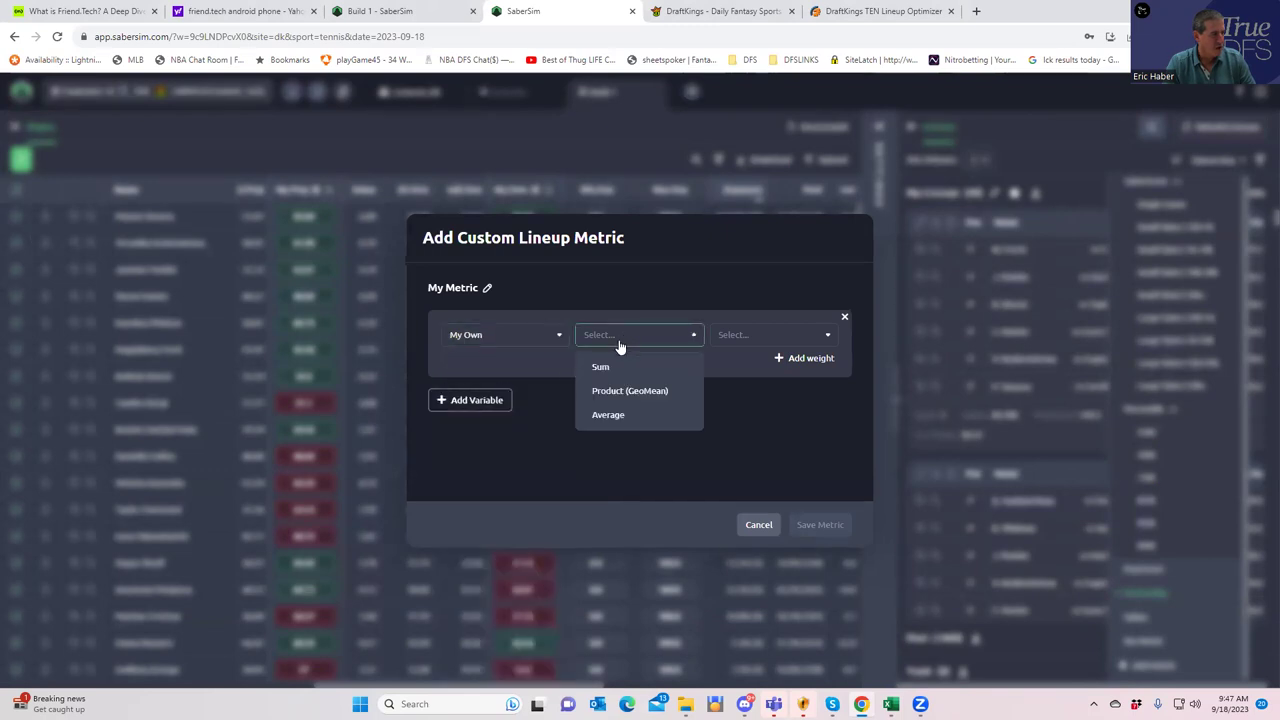
click(627, 392)
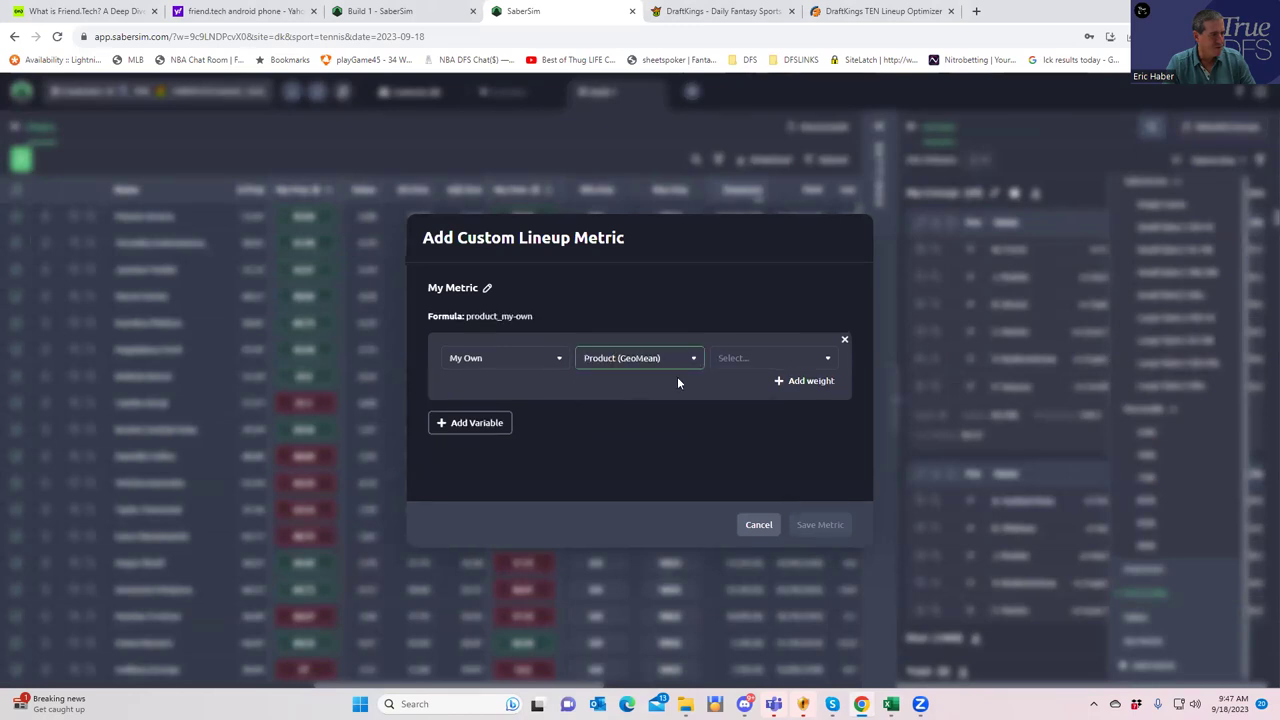
click(770, 362)
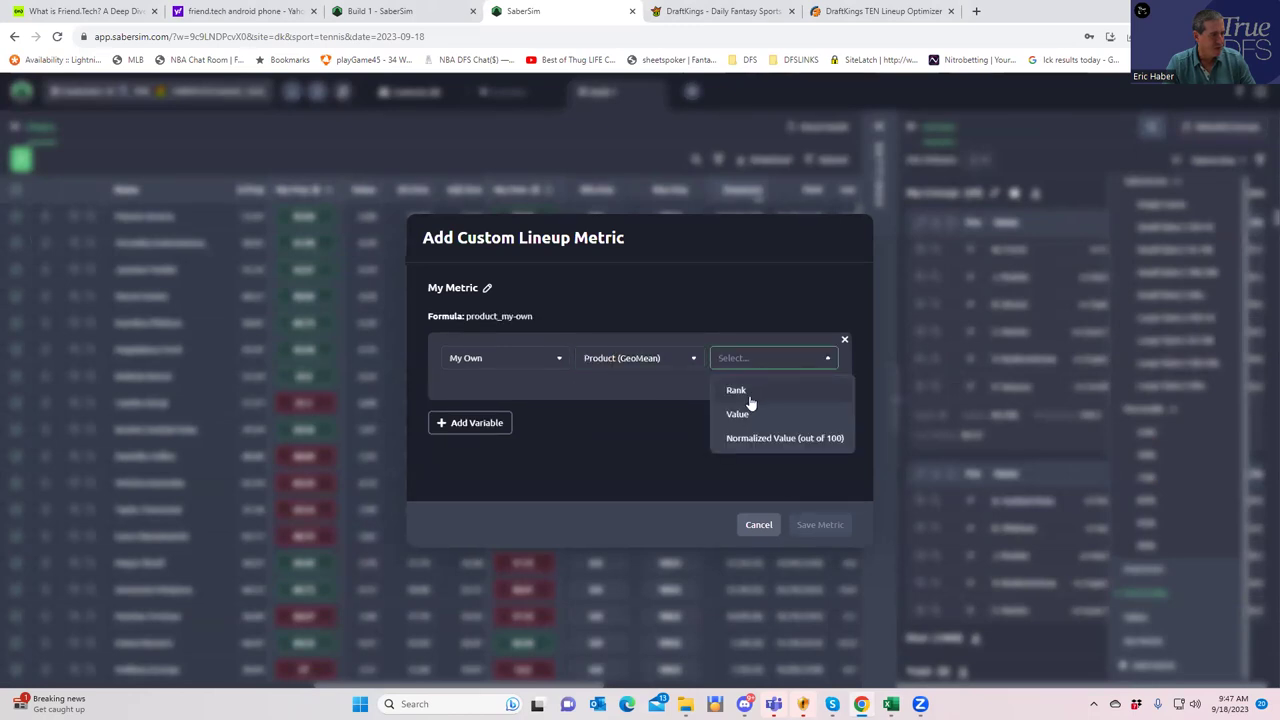
click(737, 413)
click(750, 362)
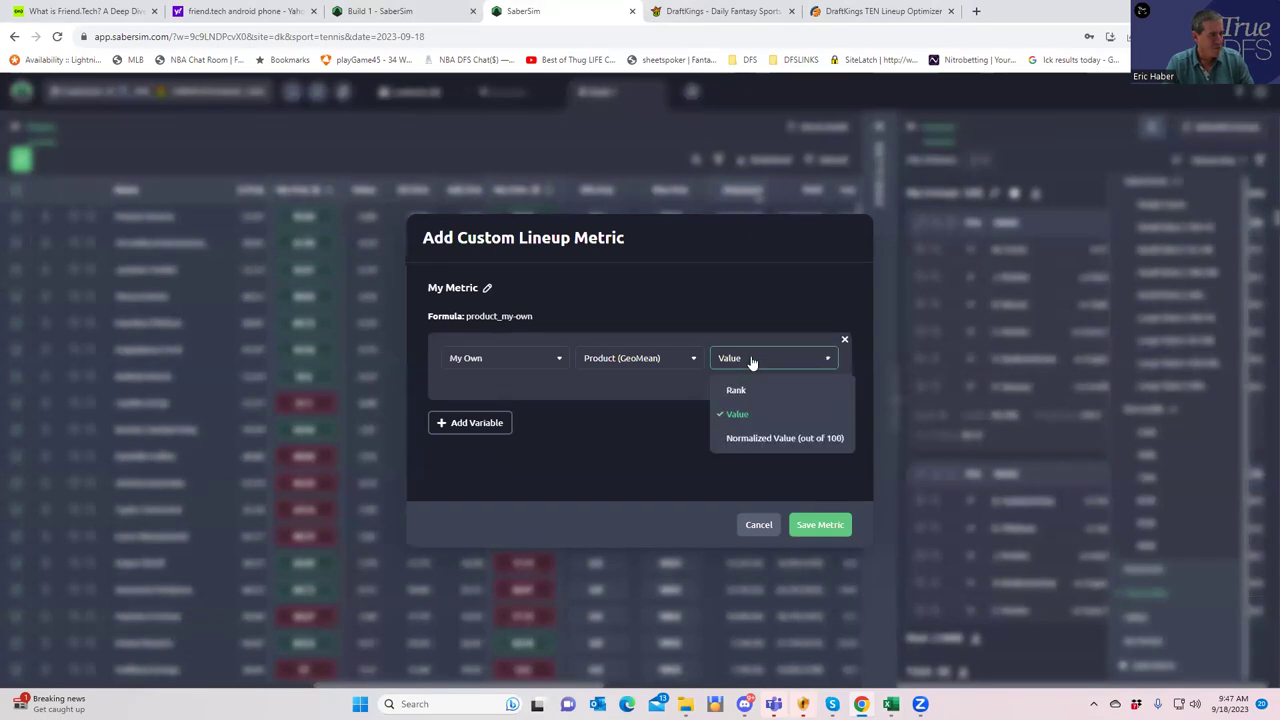
click(742, 439)
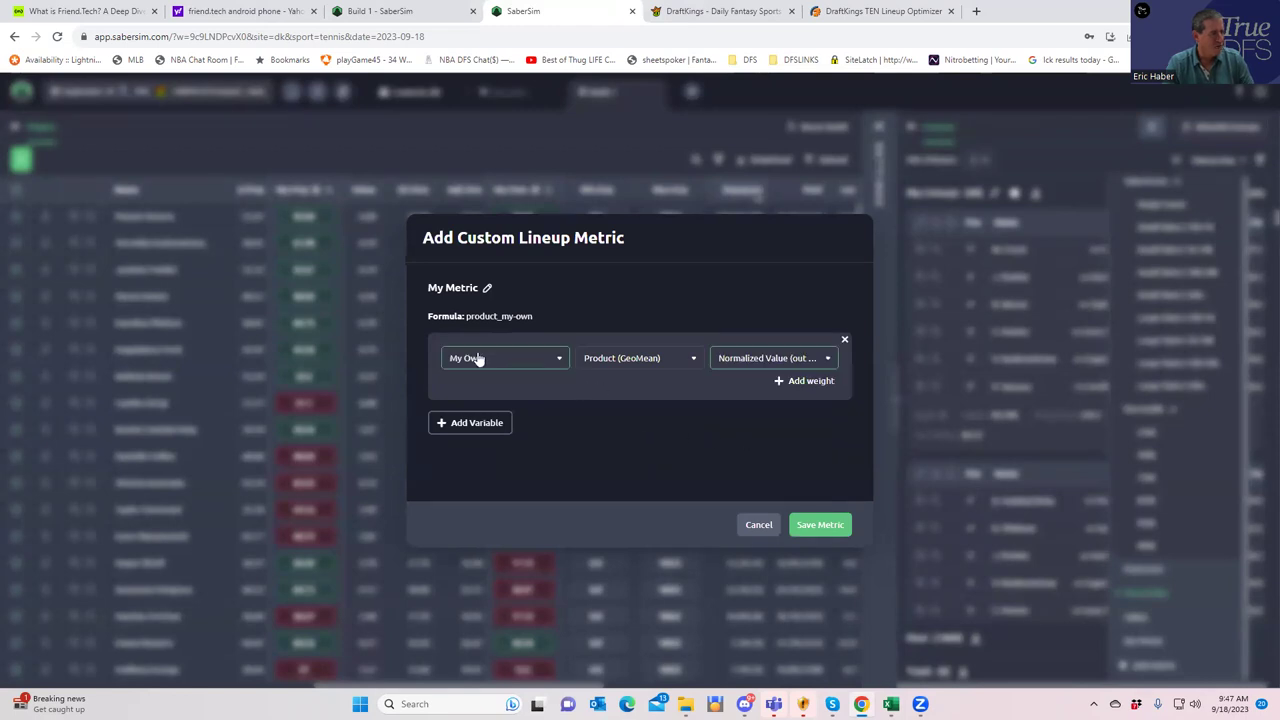
click(820, 524)
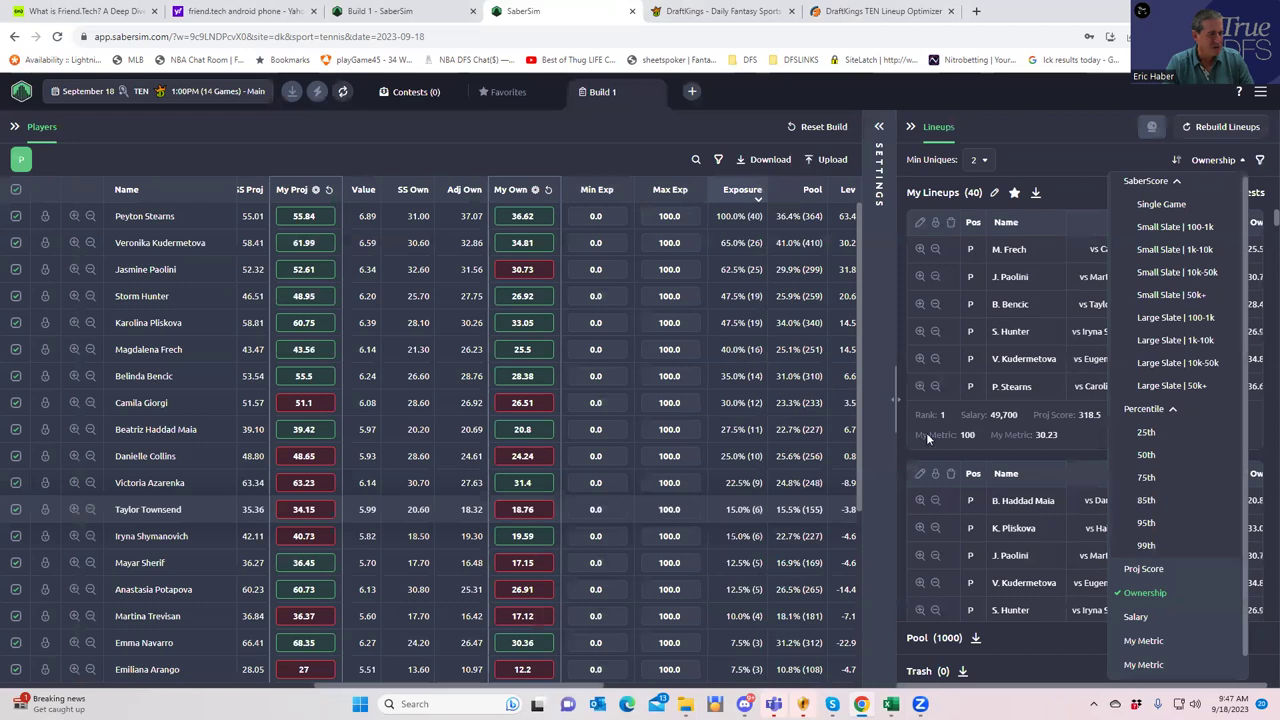
click(1060, 629)
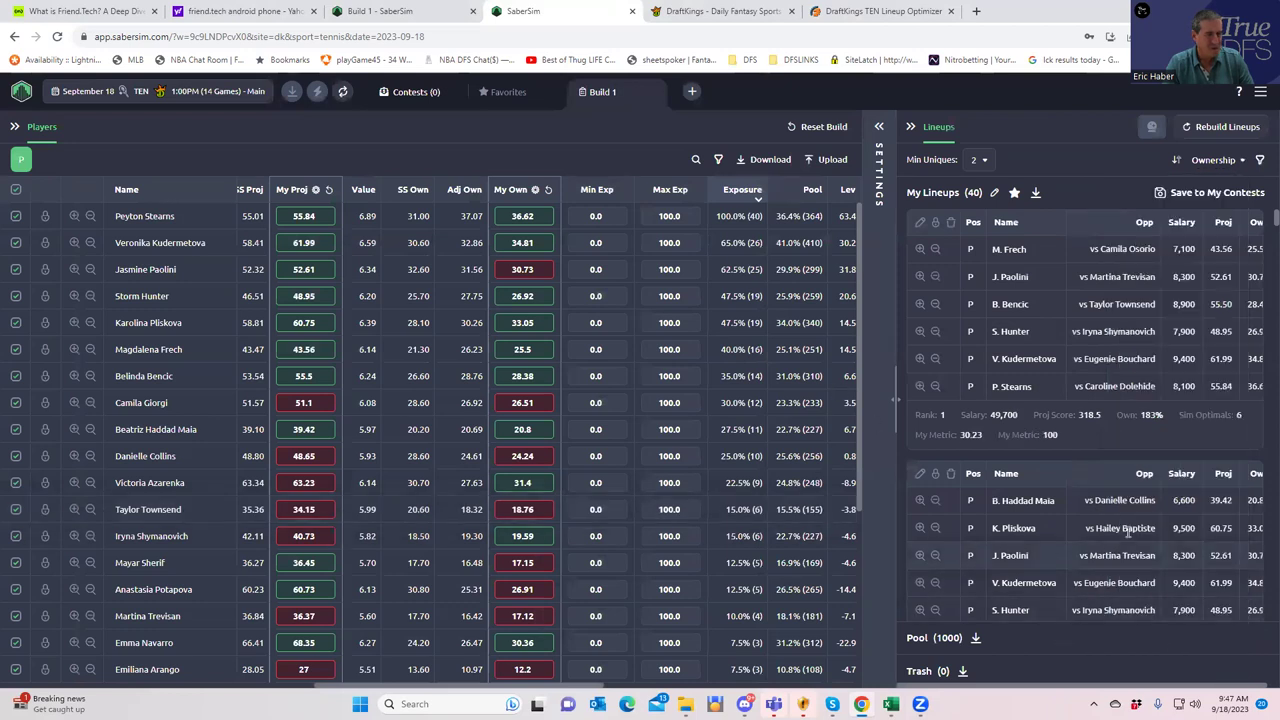
- Sort the lineups by the first My Metric, and follow that with a sort by the second, newly added My Metric
click(1213, 160)
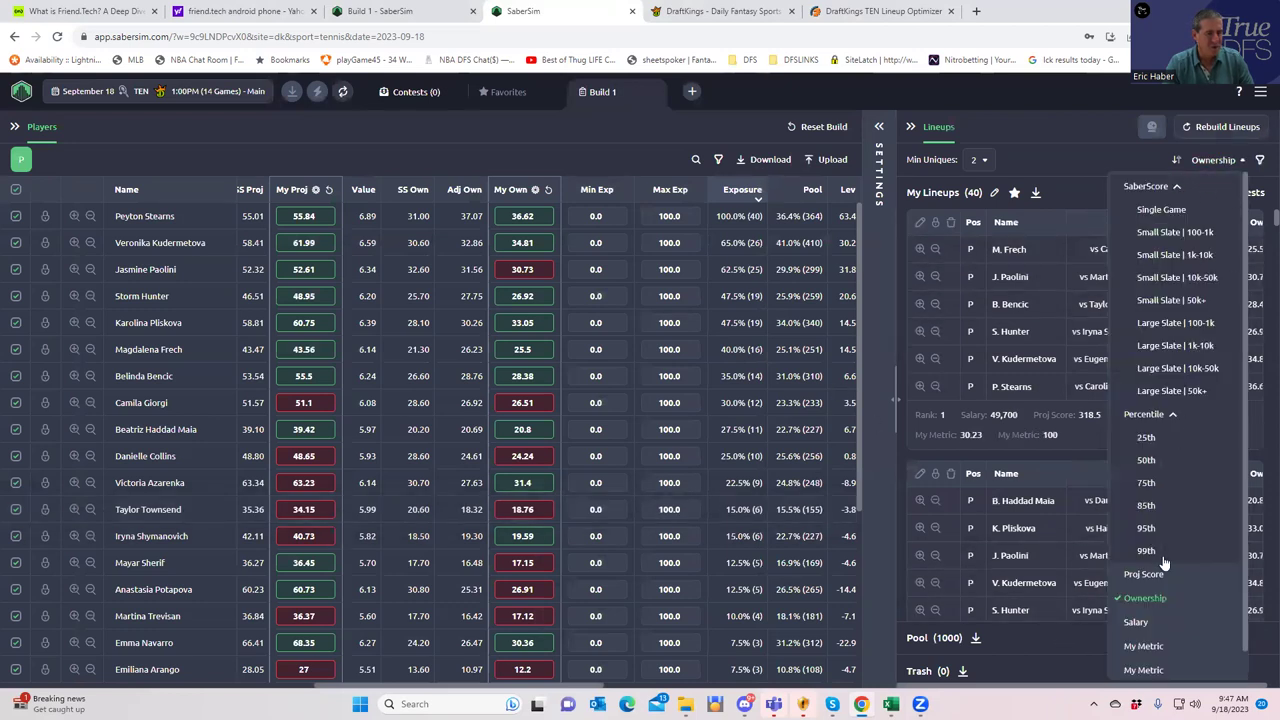
click(1141, 647)
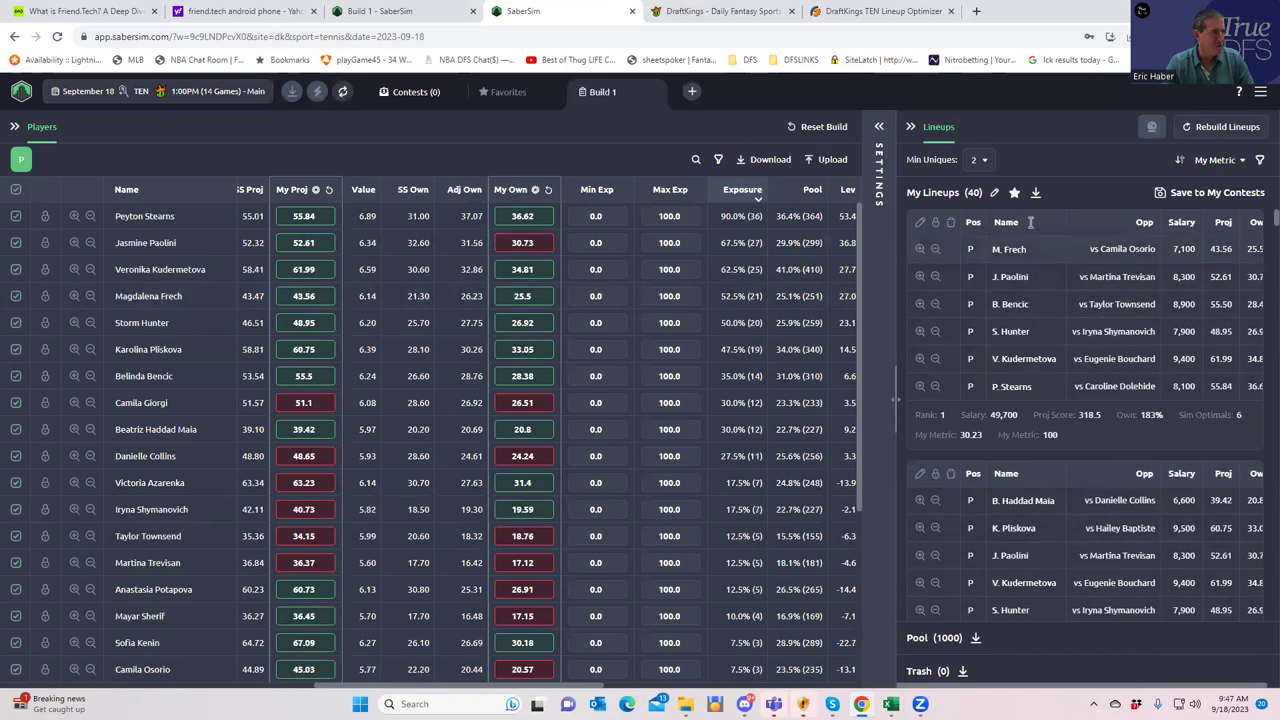
click(1213, 160)
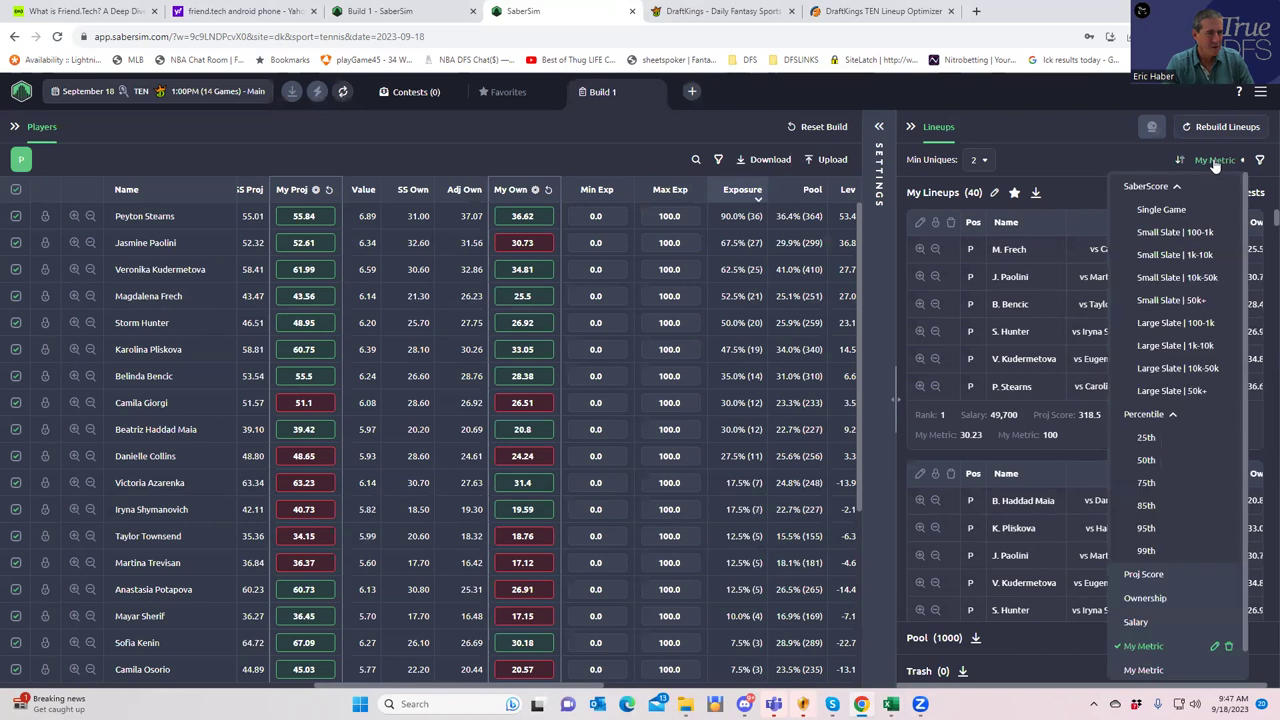
click(1148, 670)
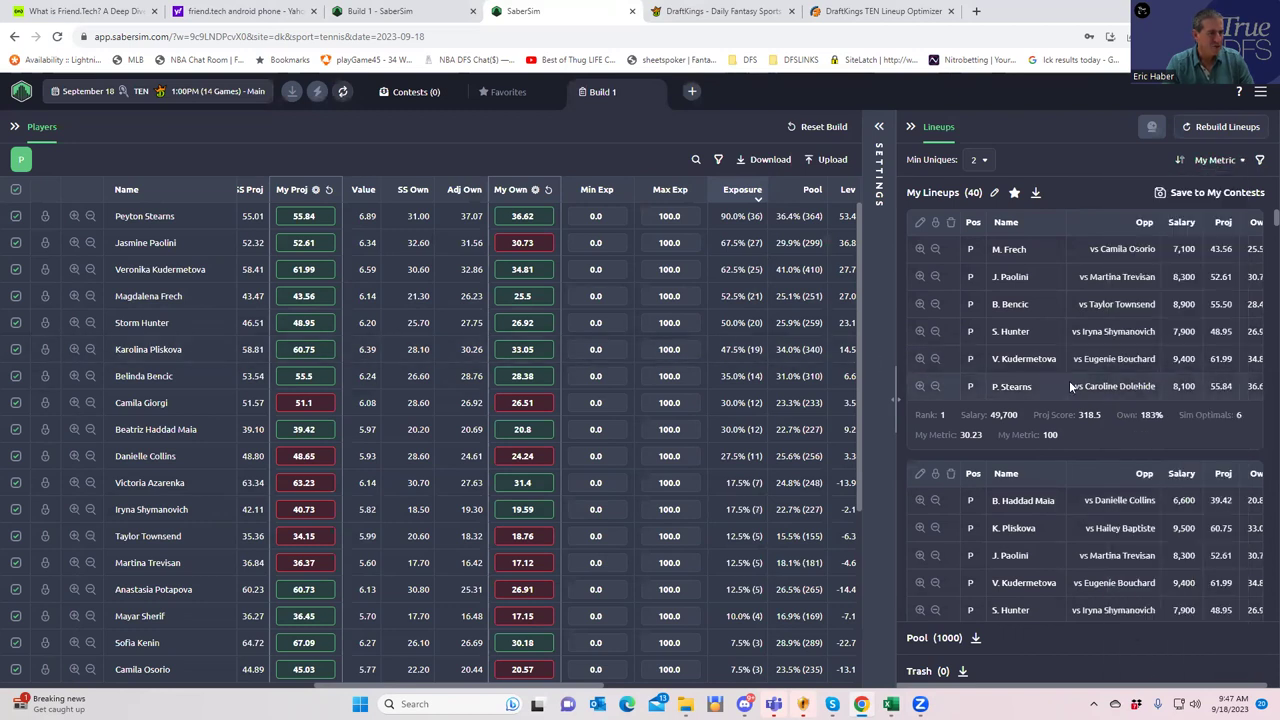
- Open the Contest Sim Settings of Build 1 and start a new contest sim
mouse_move(328, 388)
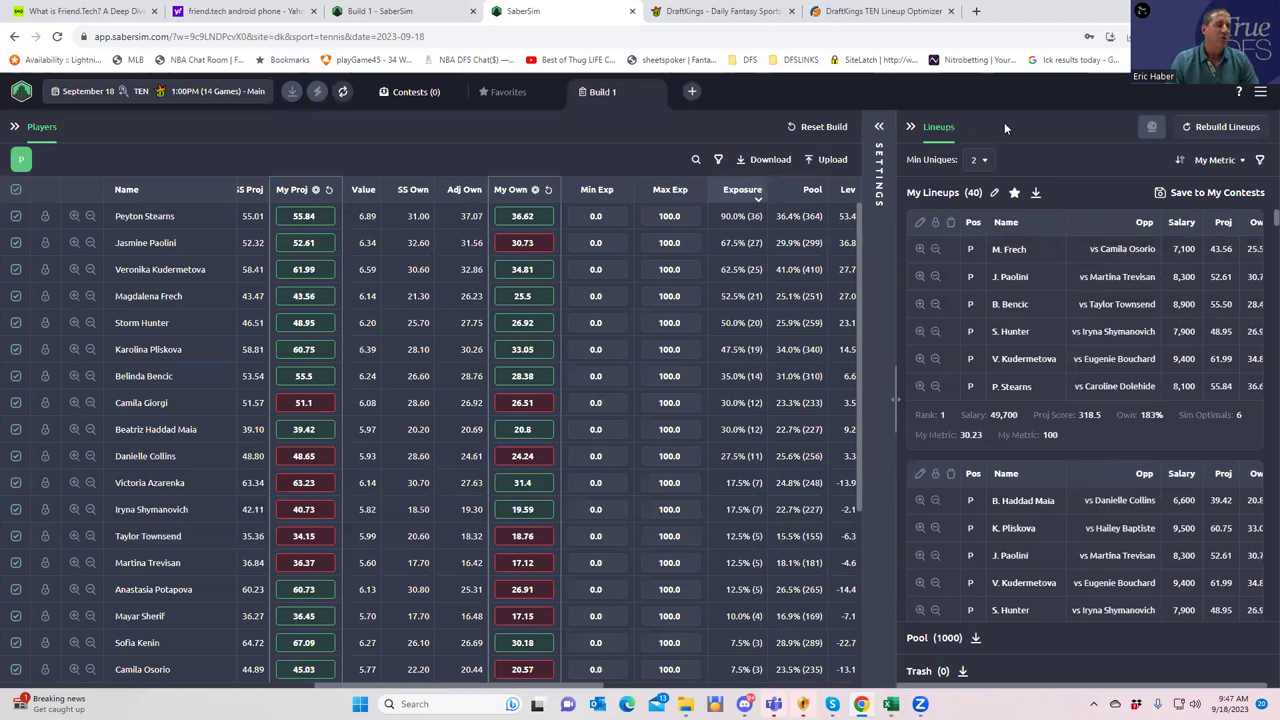
click(878, 127)
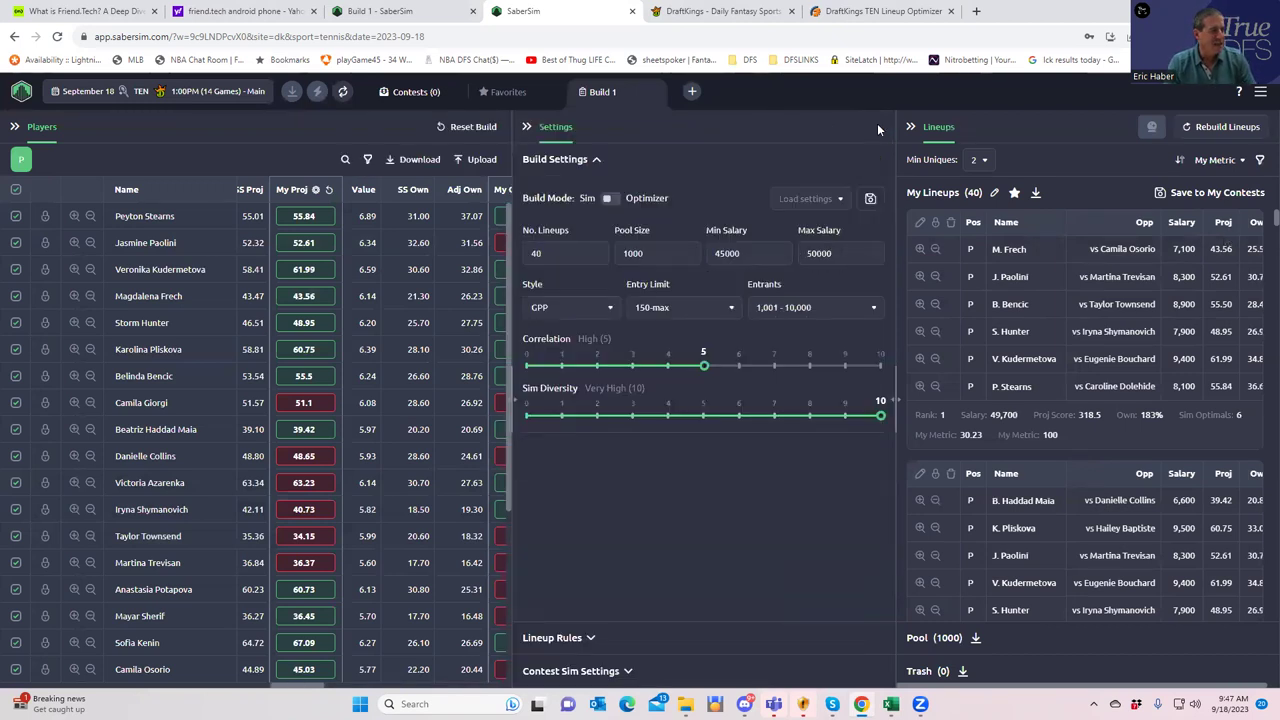
click(627, 672)
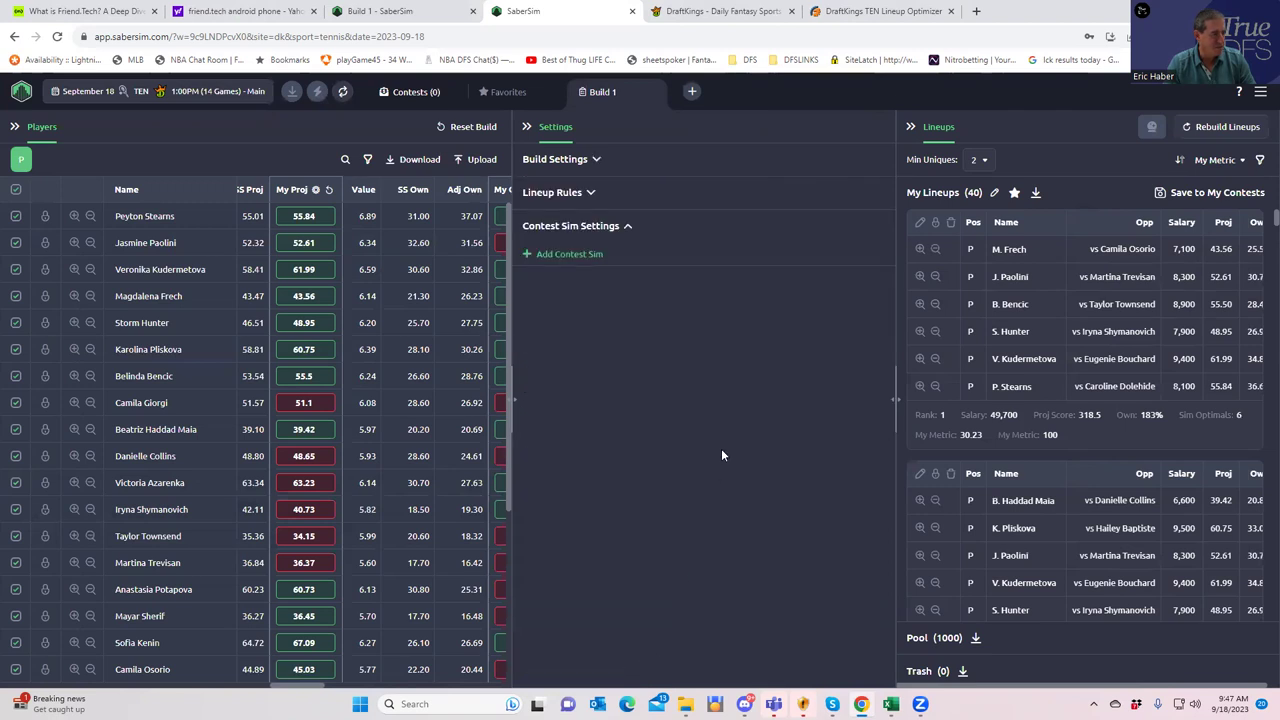
click(527, 255)
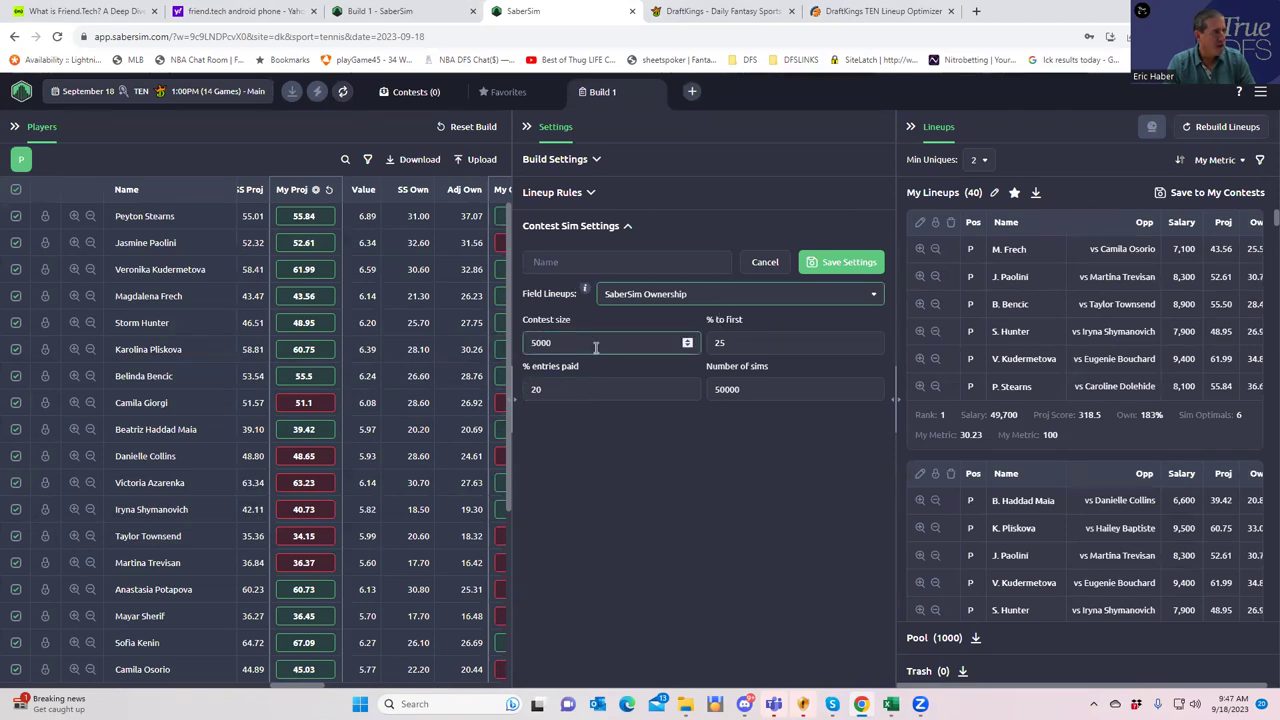
- Switch to DraftKings and check the entries and prize payouts of the TEN $35K Line Painter contest
click(695, 14)
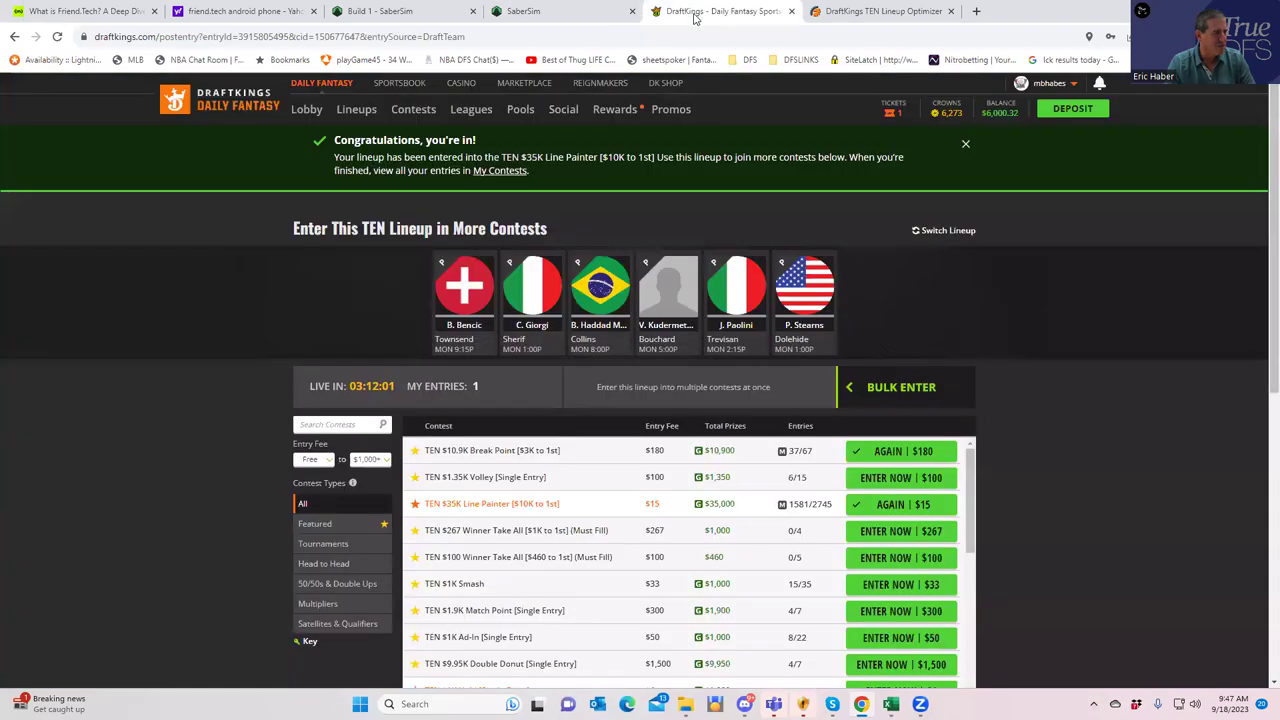
click(511, 508)
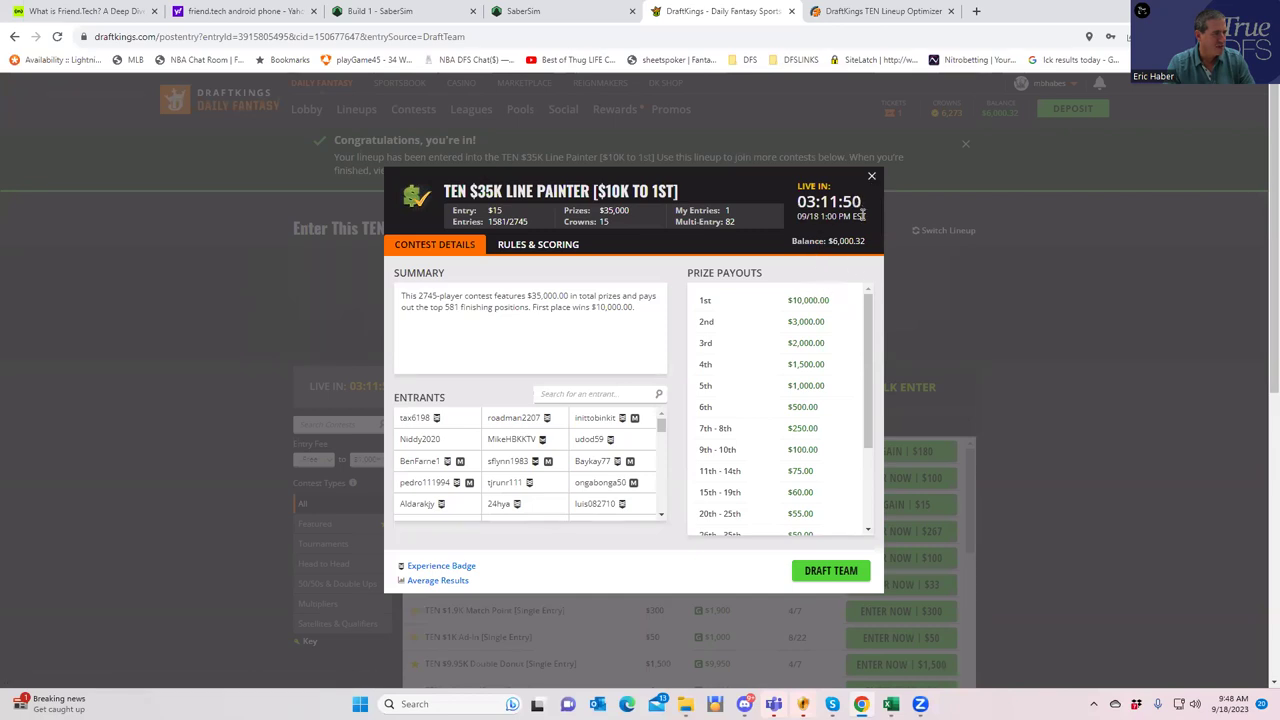
click(871, 179)
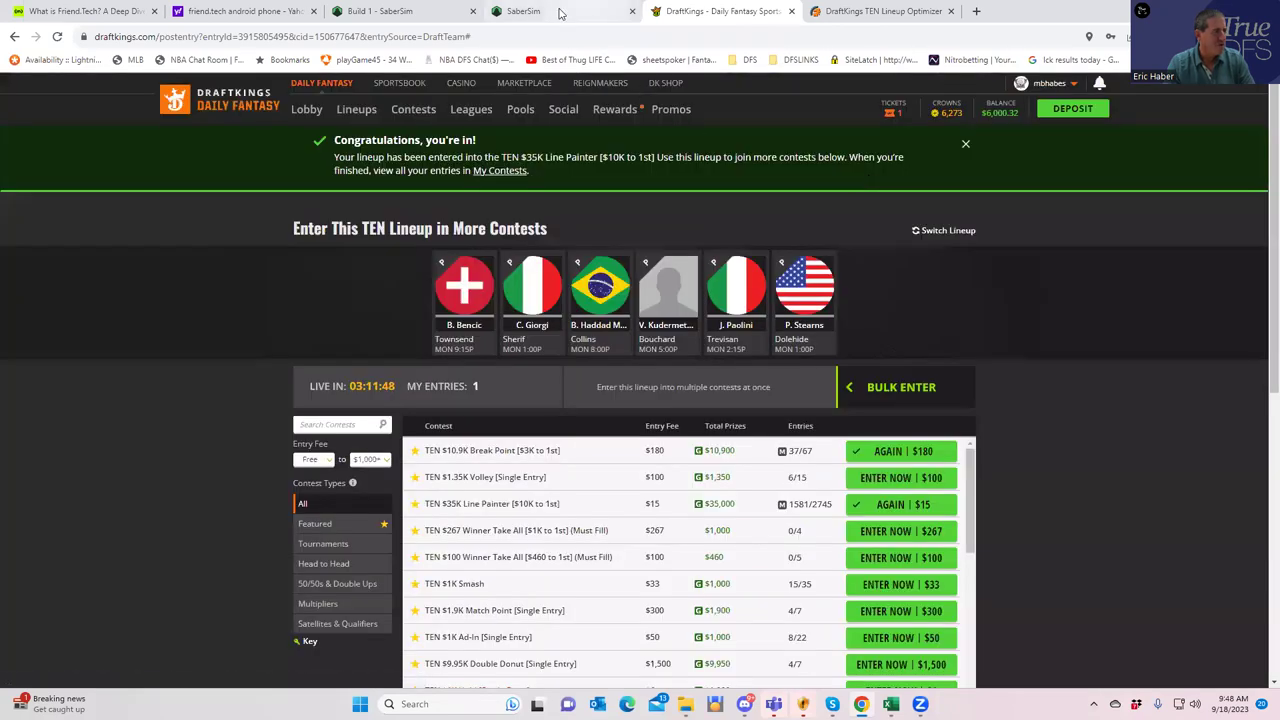
- Back in the SaberSim tennis build, set the new contest sim's contest size to 3000
click(415, 14)
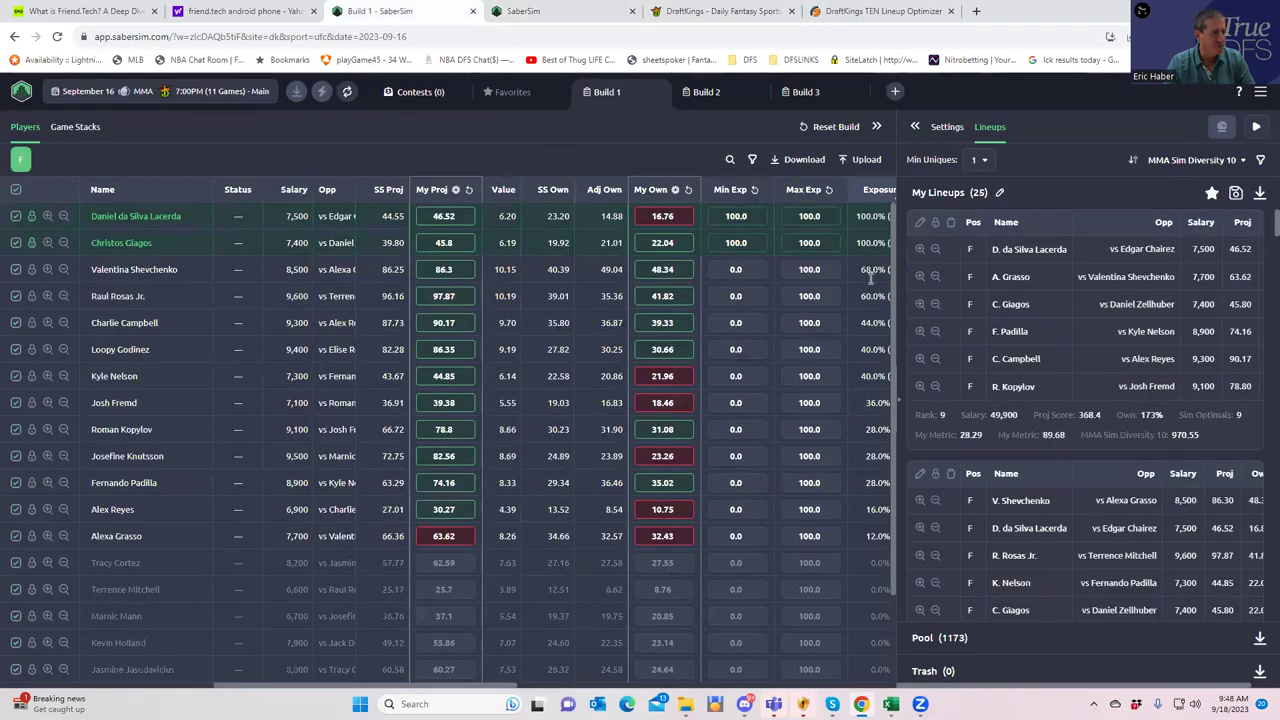
click(539, 12)
click(531, 342)
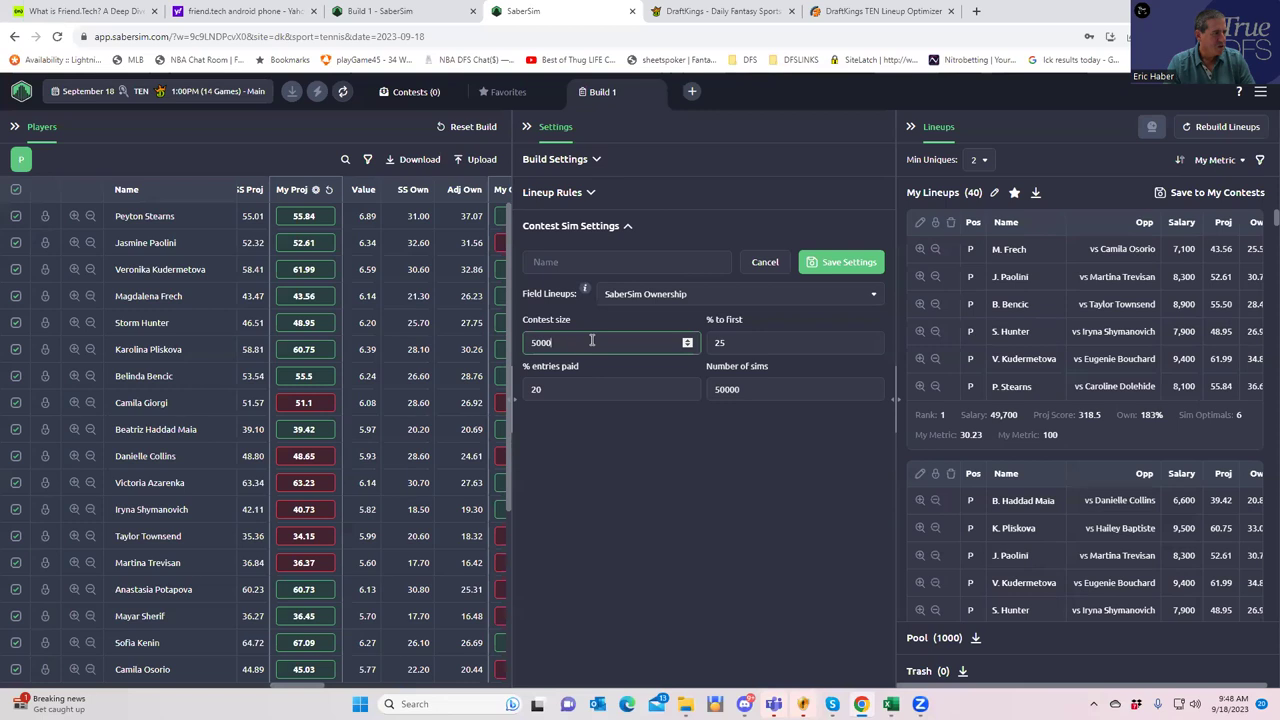
key(ctrl+a)
key(BackSpace)
text(3000)
- Set the contest sim's % to first to 35
click(754, 343)
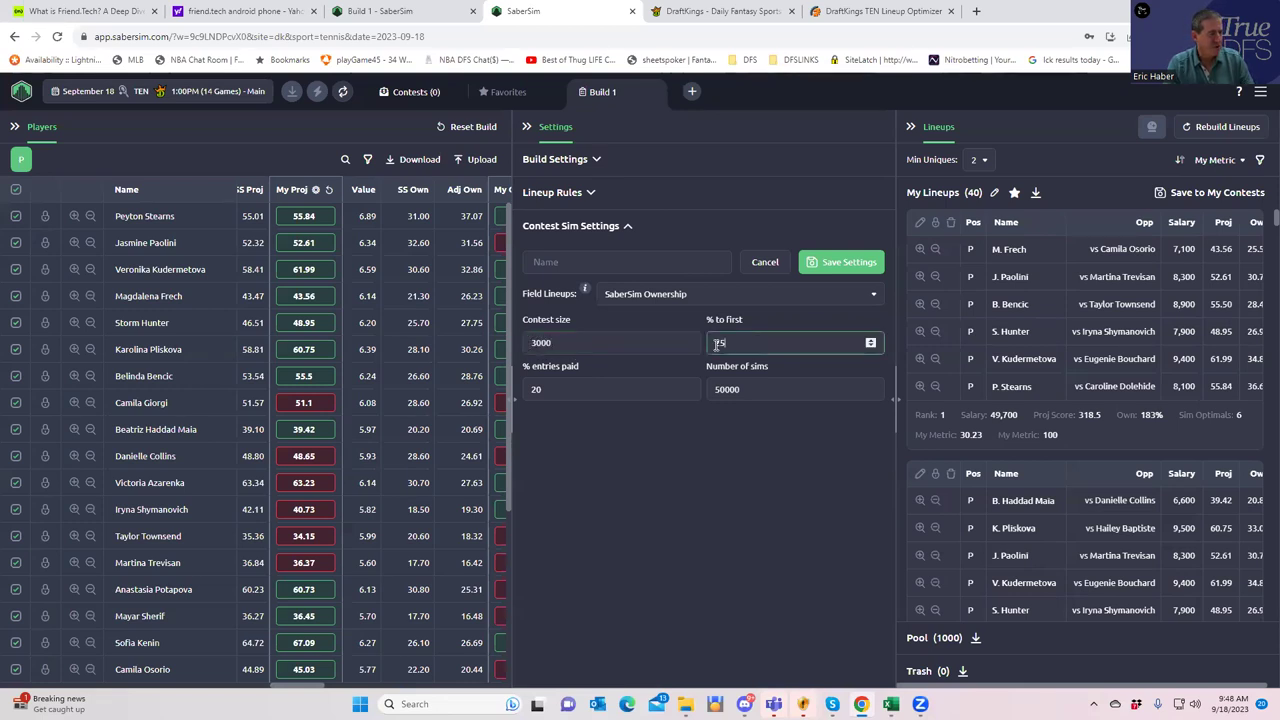
key(BackSpace)
key(BackSpace)
text(35)
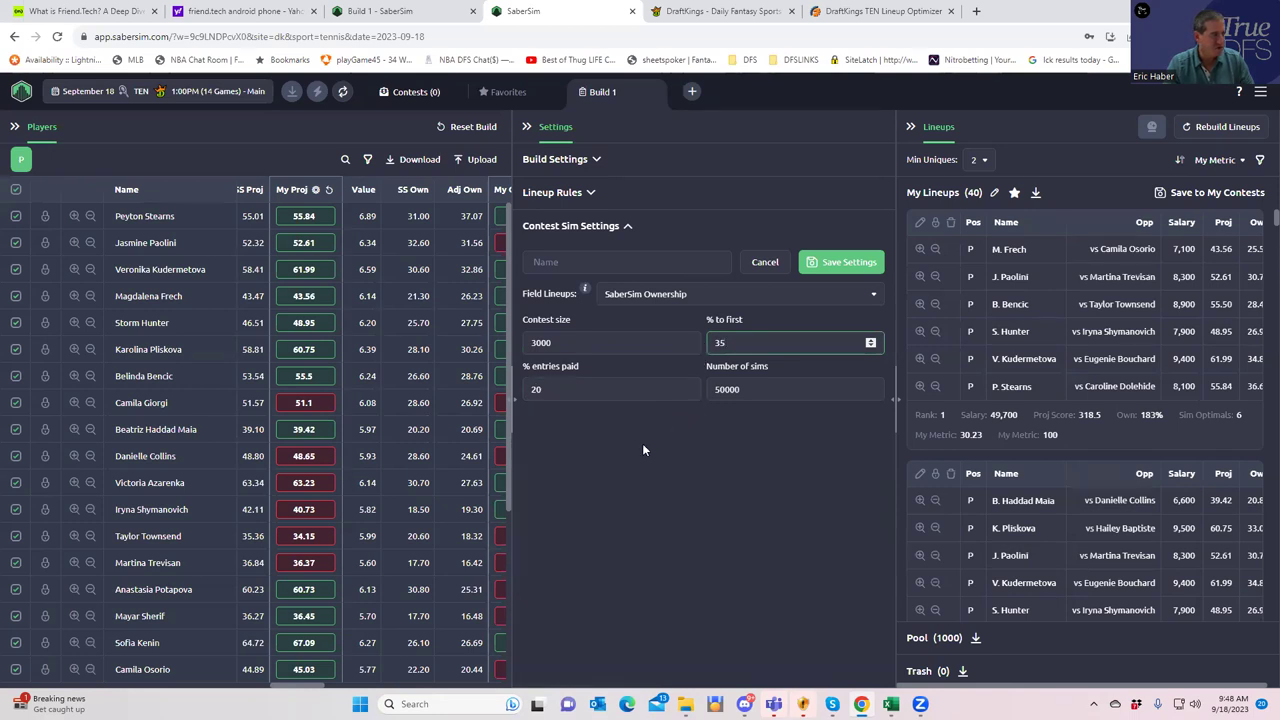
click(602, 389)
click(757, 390)
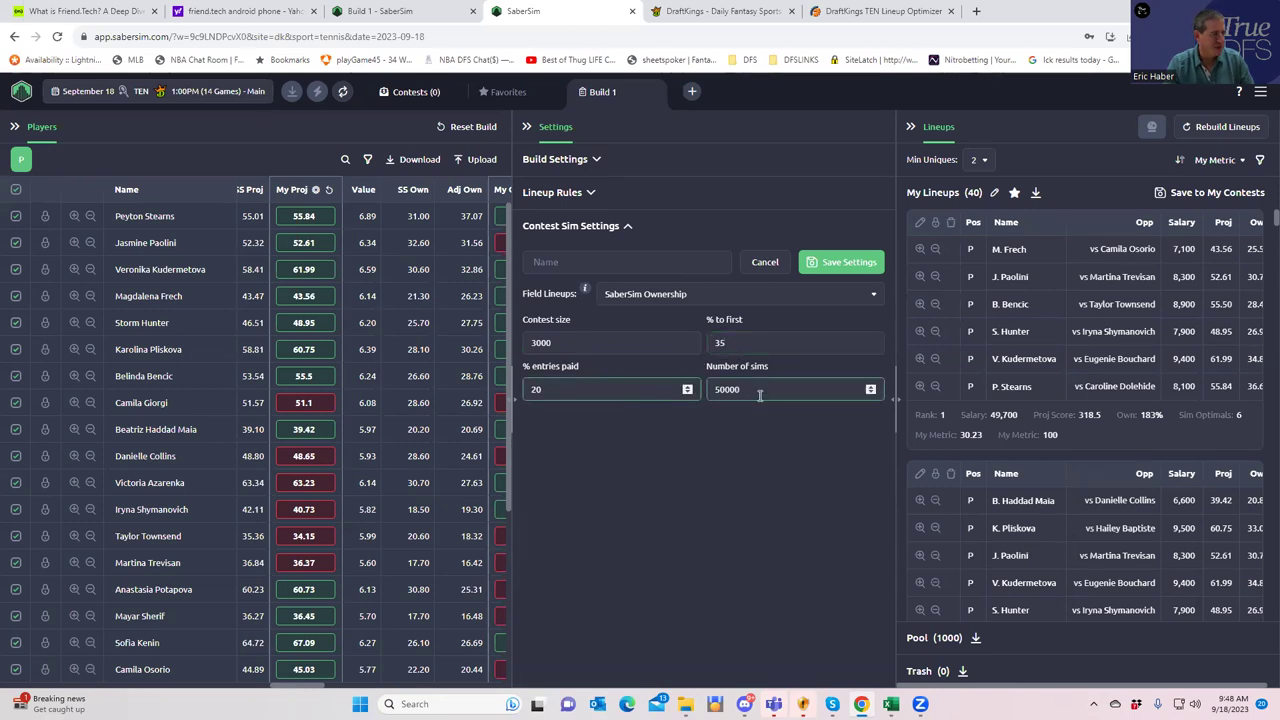
click(707, 441)
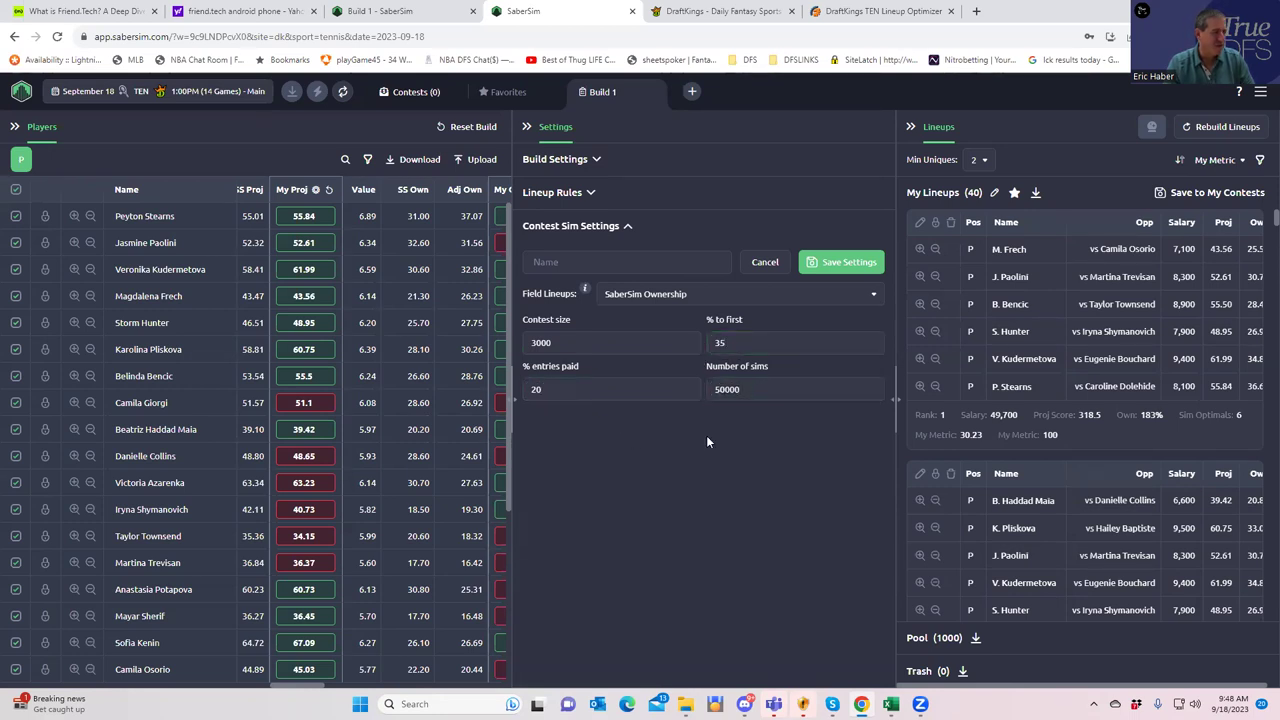
- Name the contest sim Tennis MME and try to save its settings
click(582, 260)
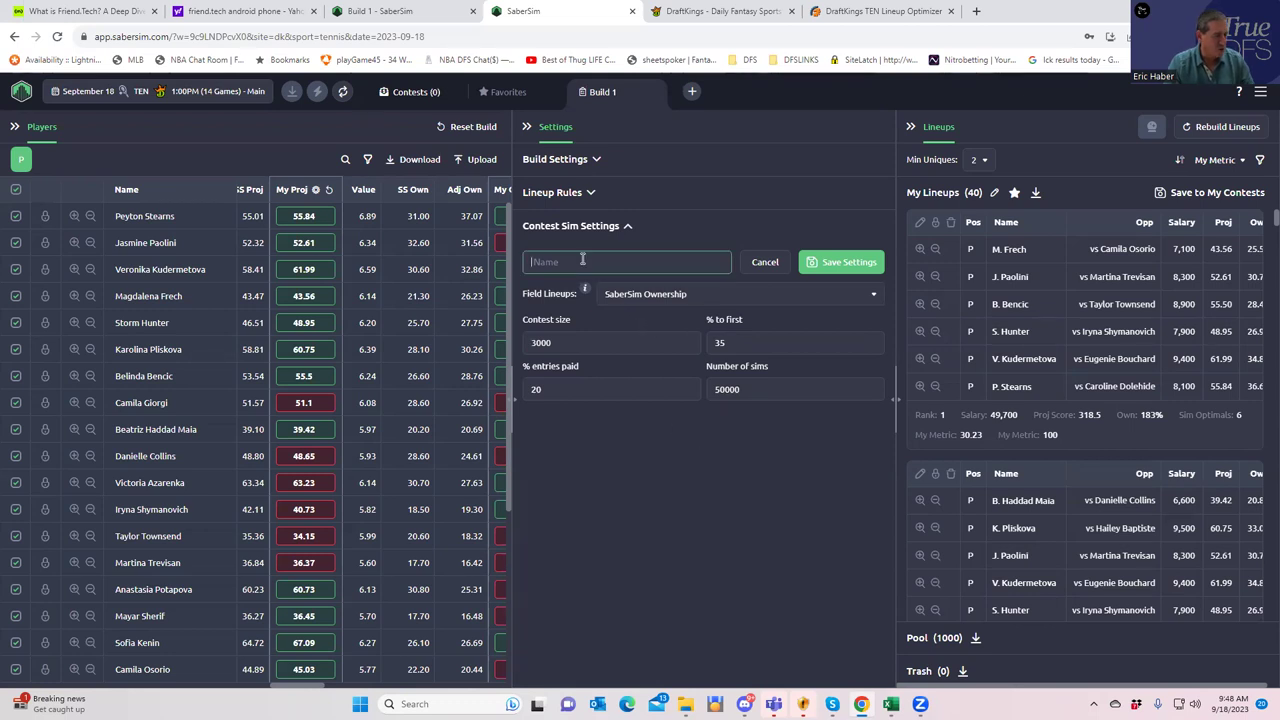
text(Tennis)
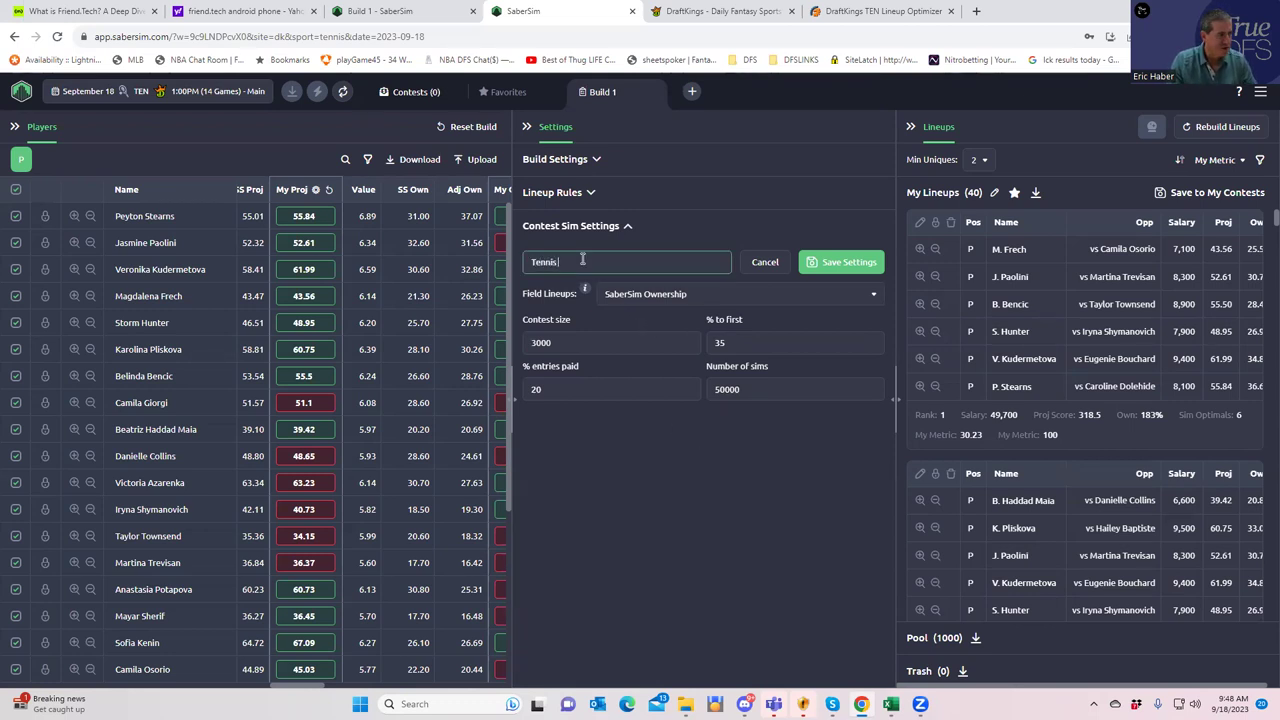
text( MME)
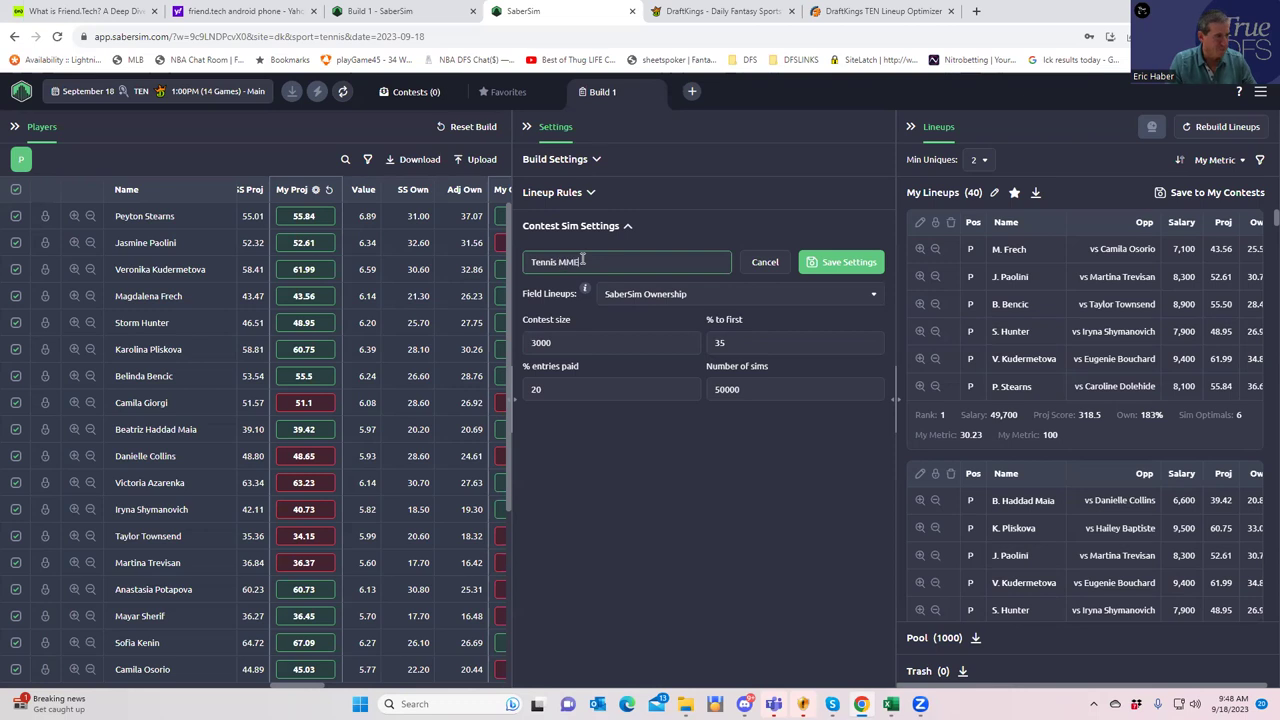
click(845, 274)
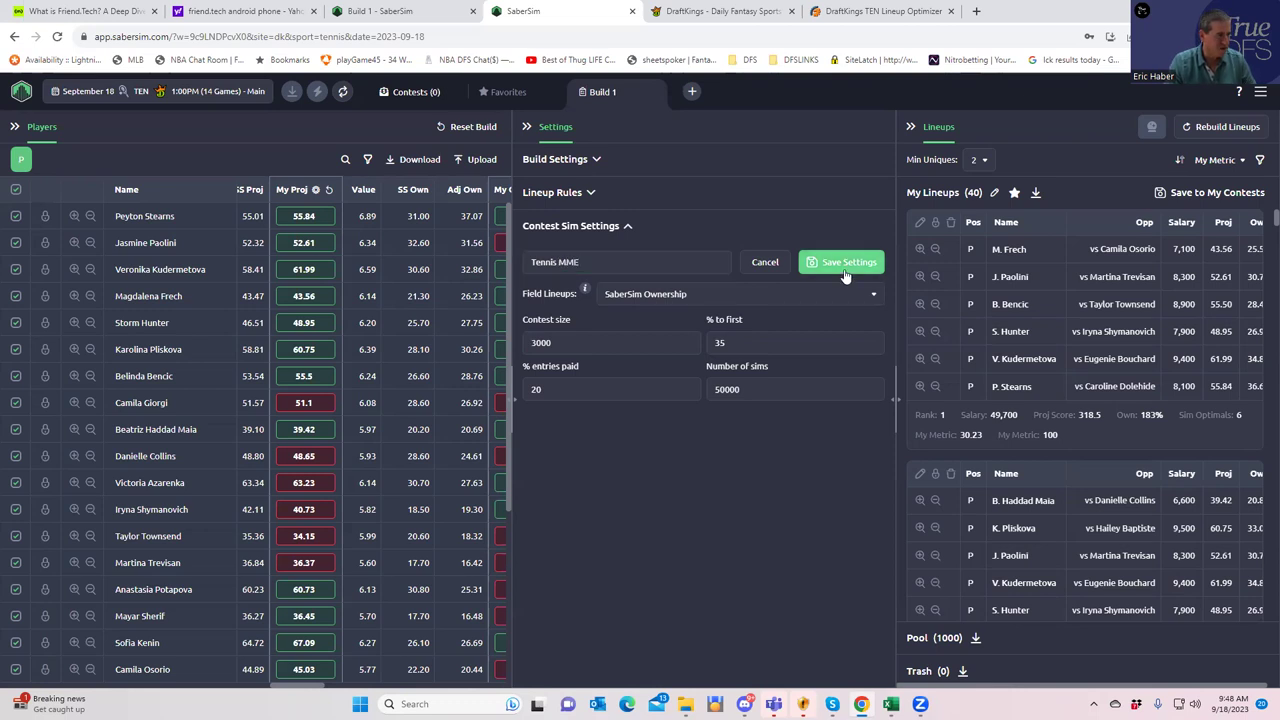
- Check the Field Lineups choices for the Tennis MME contest sim, keeping SaberSim Ownership
click(817, 302)
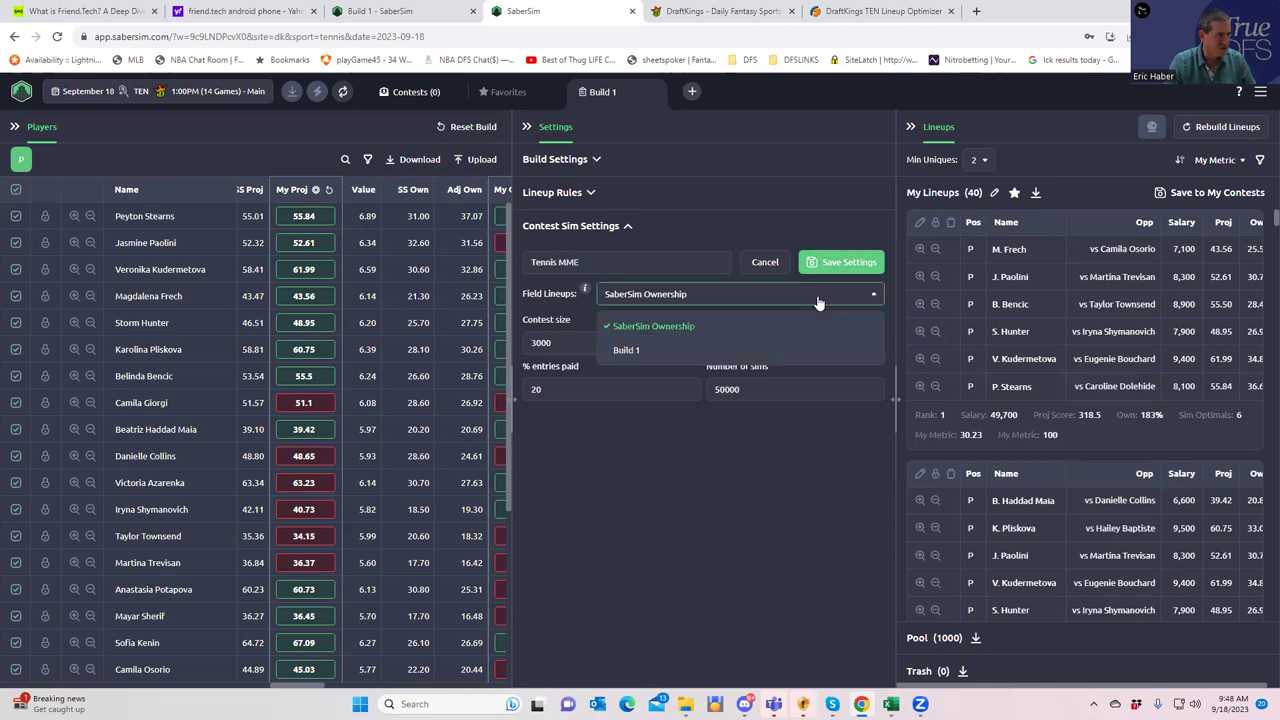
click(686, 261)
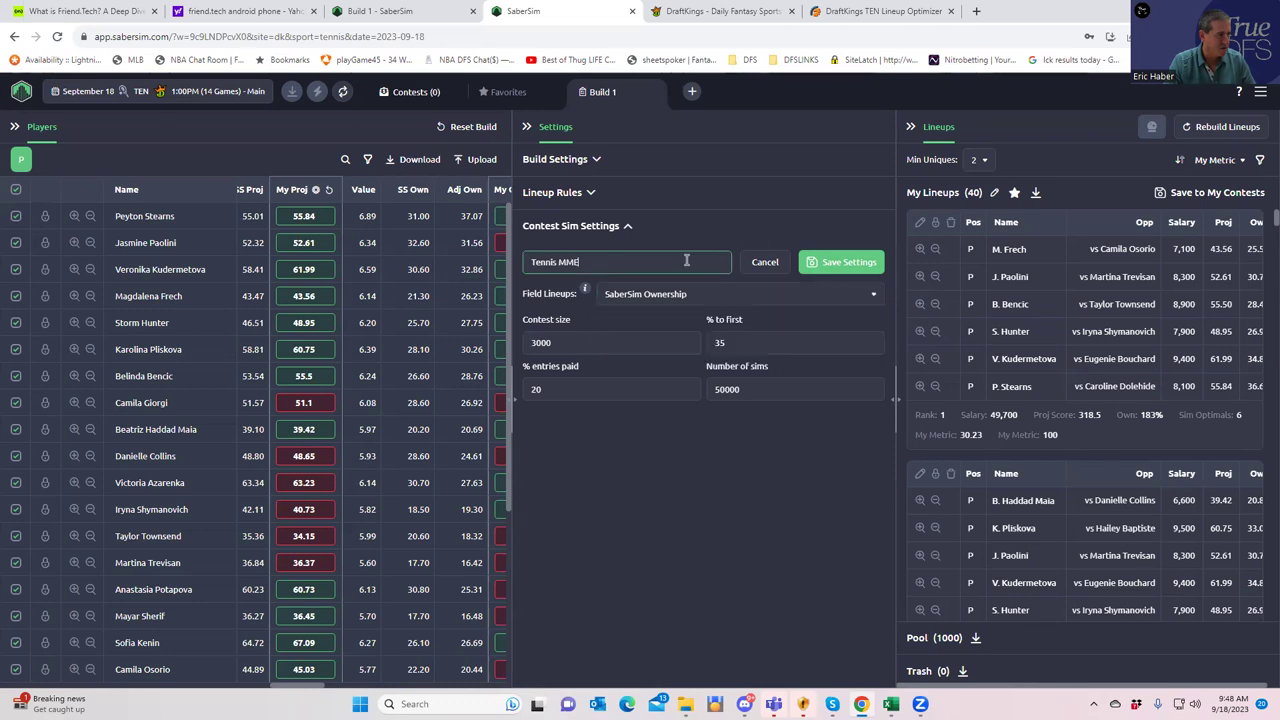
mouse_move(586, 289)
click(665, 301)
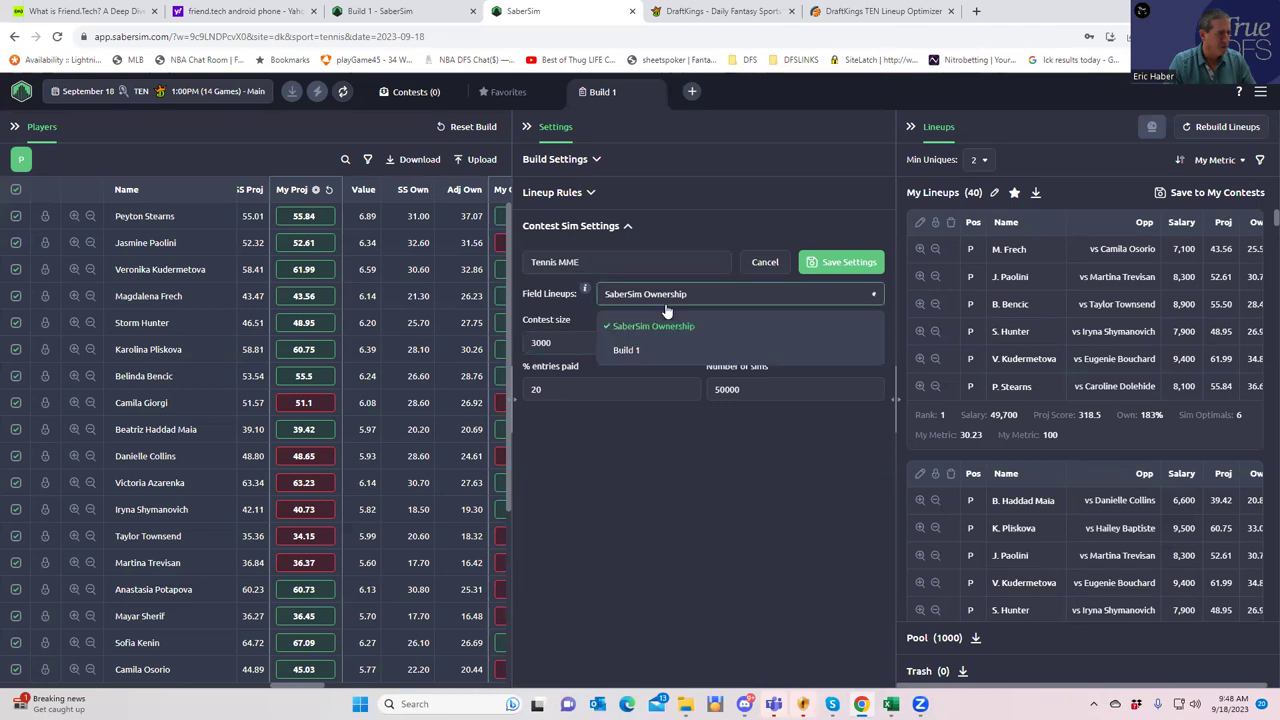
click(622, 443)
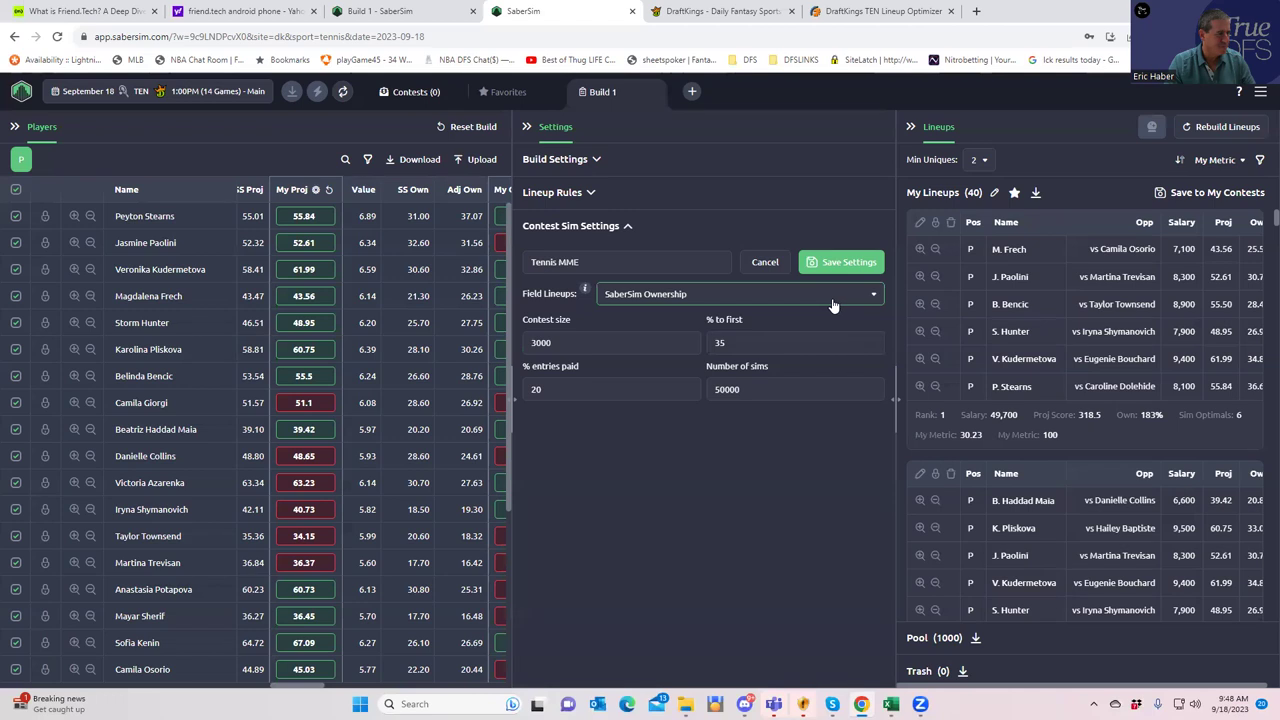
- Save the Tennis MME contest sim settings and run the contest sim on the lineups
click(842, 264)
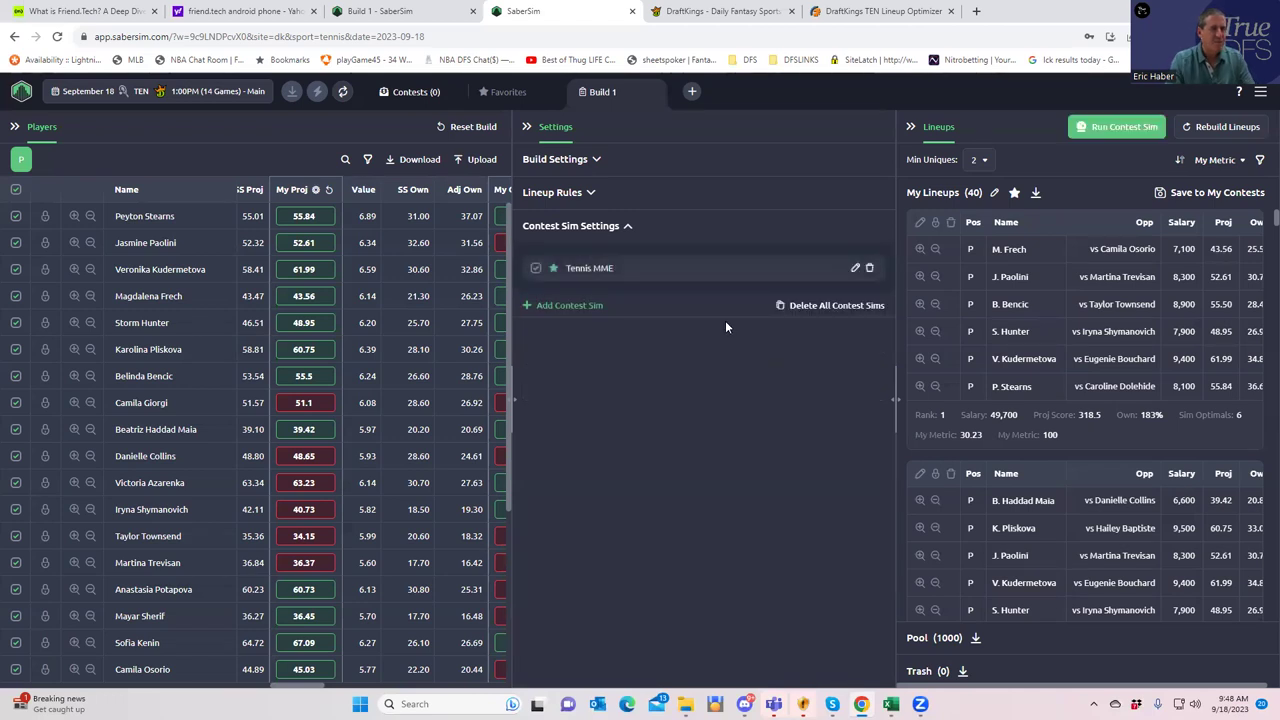
click(1116, 132)
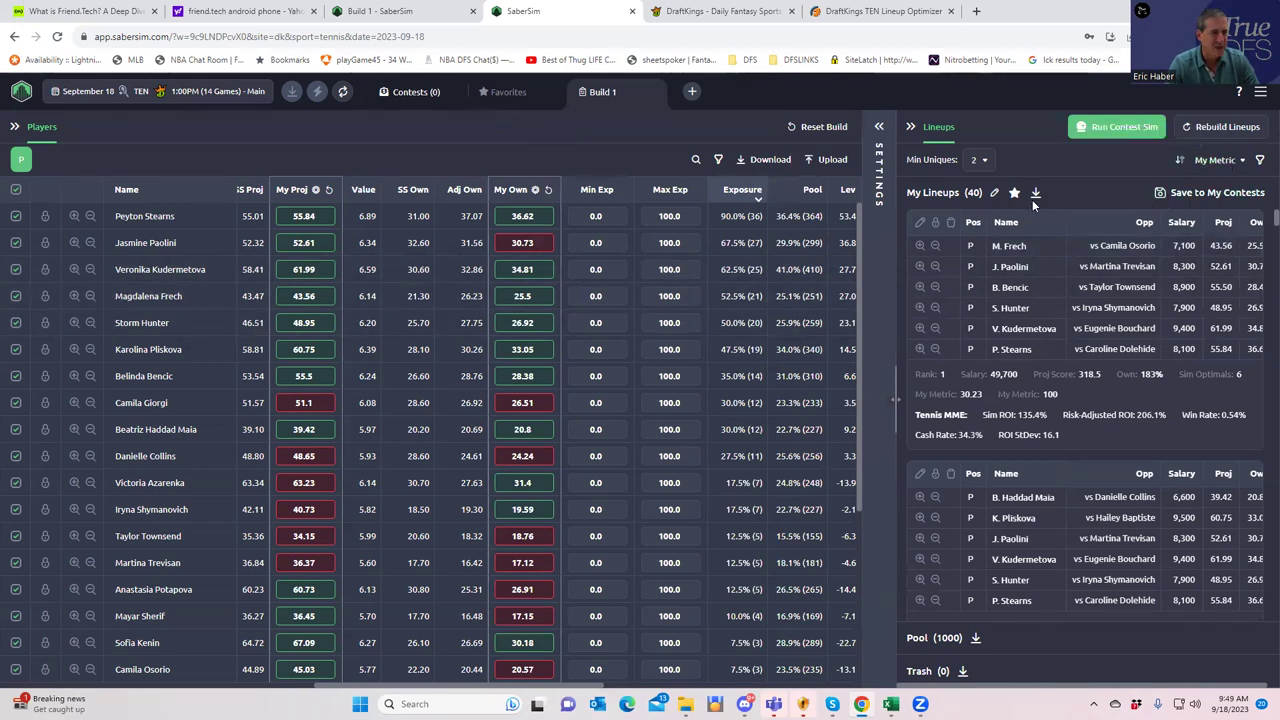
- Sort the lineups by the Tennis MME contest sim's ROI
click(1241, 161)
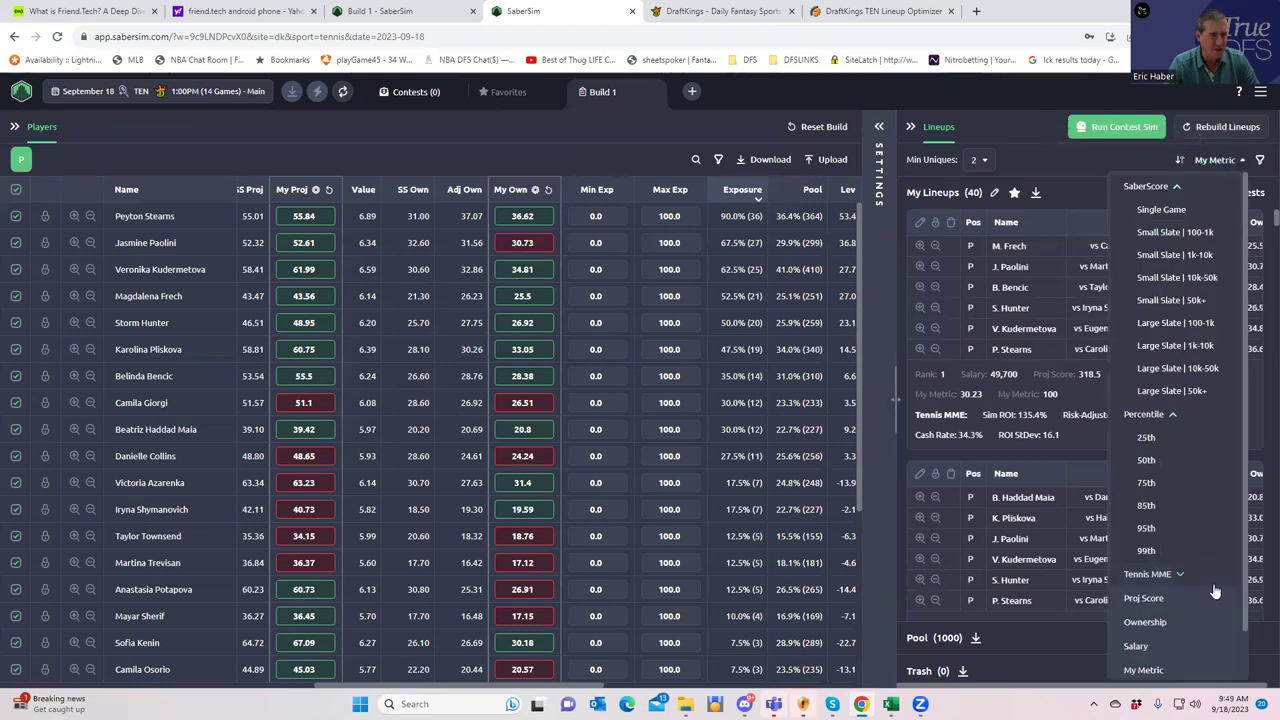
click(1178, 577)
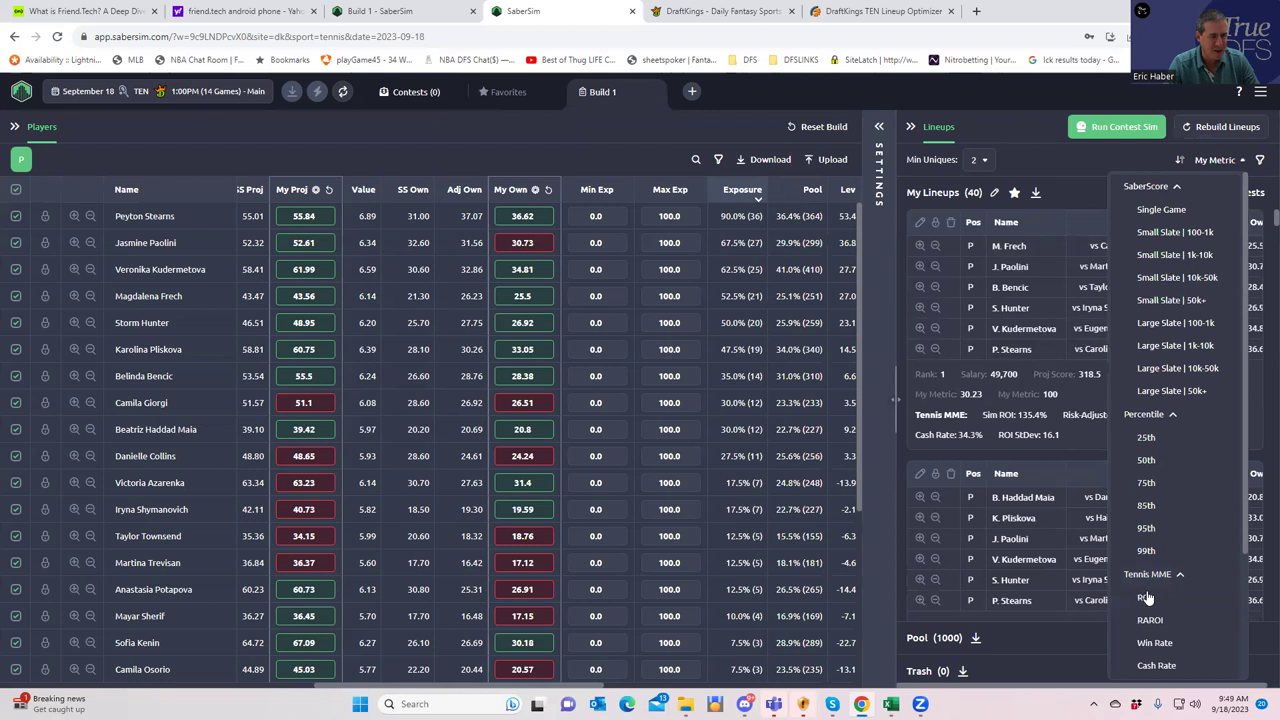
click(1144, 599)
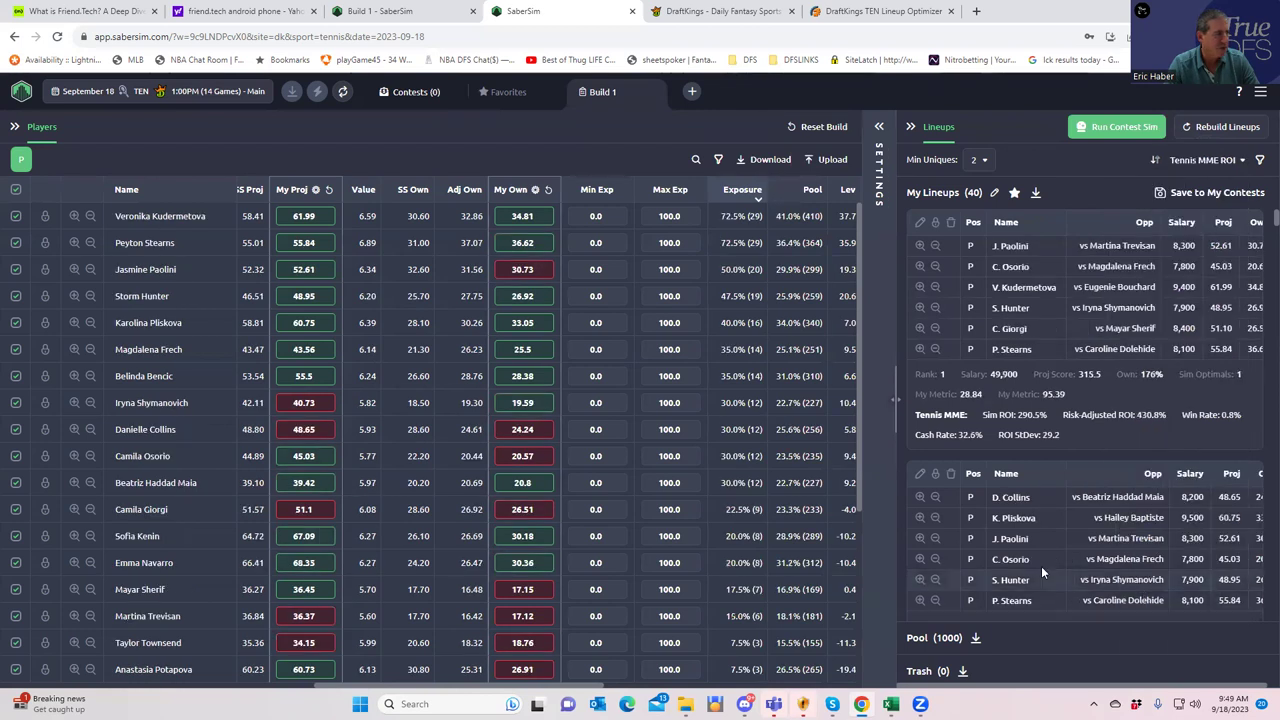
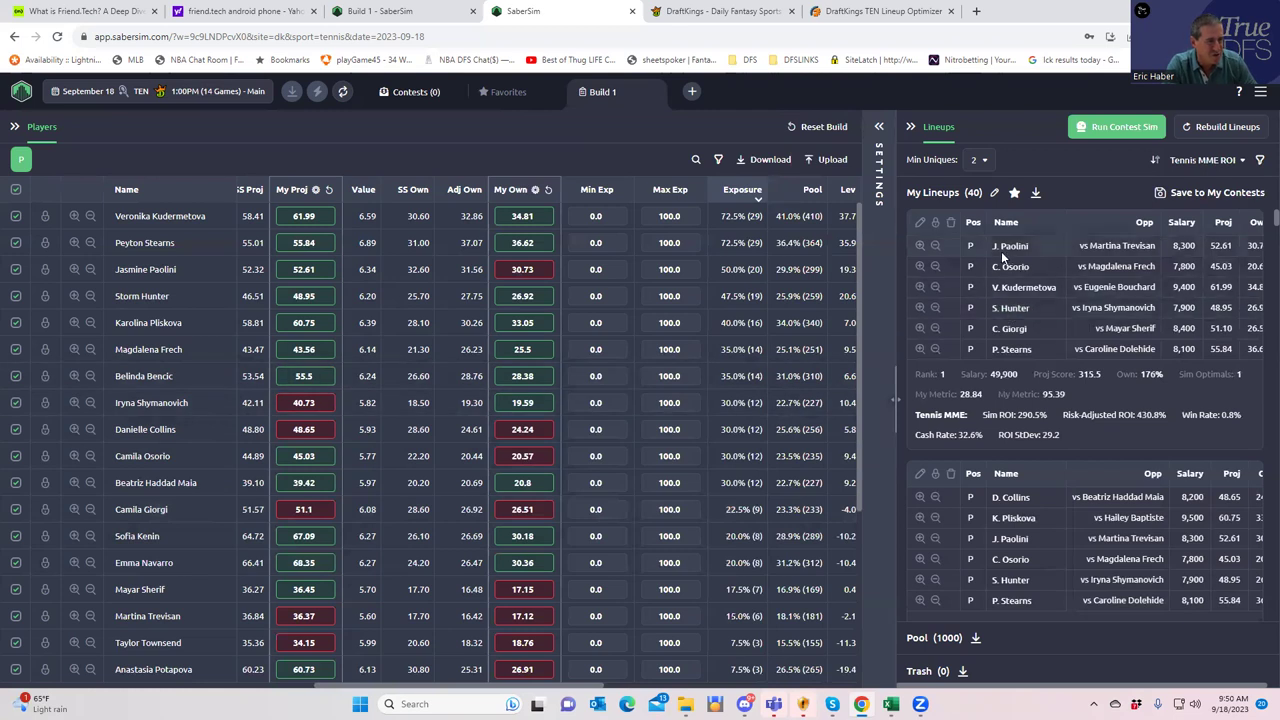
- Export the lineups as a CSV, set Min Uniques to 3 and review the player exposures
click(1036, 196)
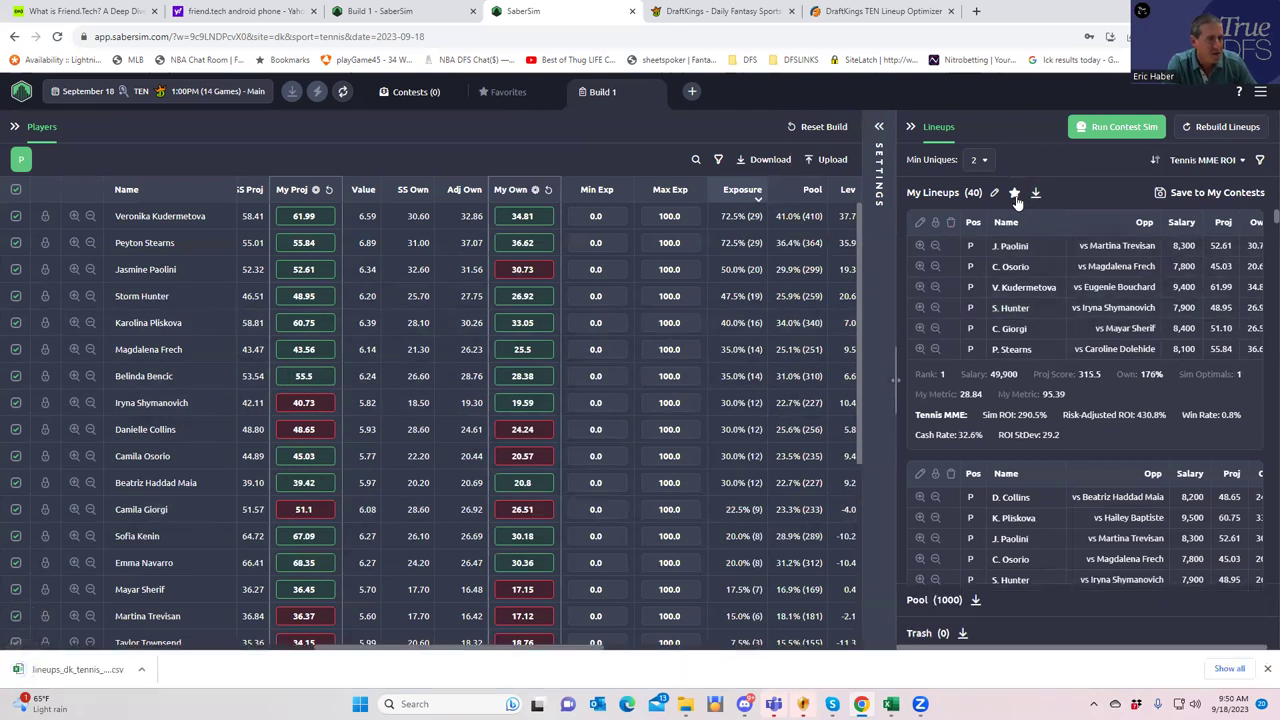
click(984, 162)
click(981, 241)
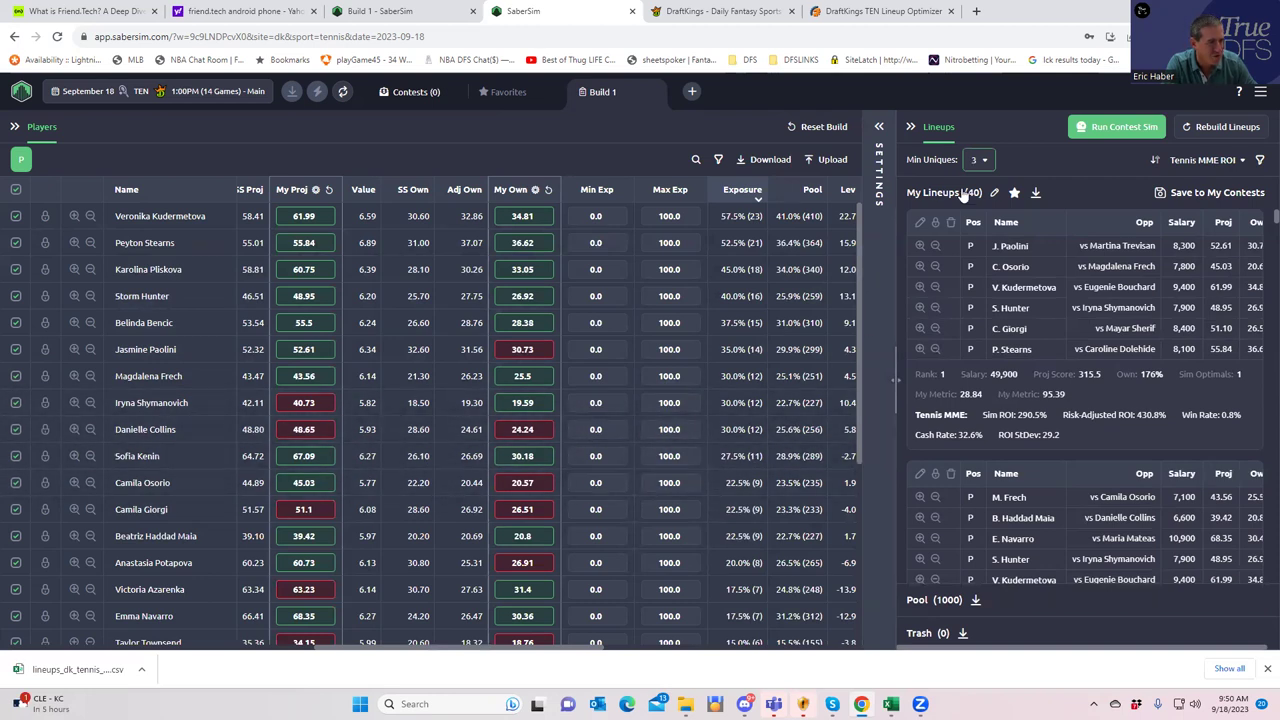
scroll(497, 443, down, 3)
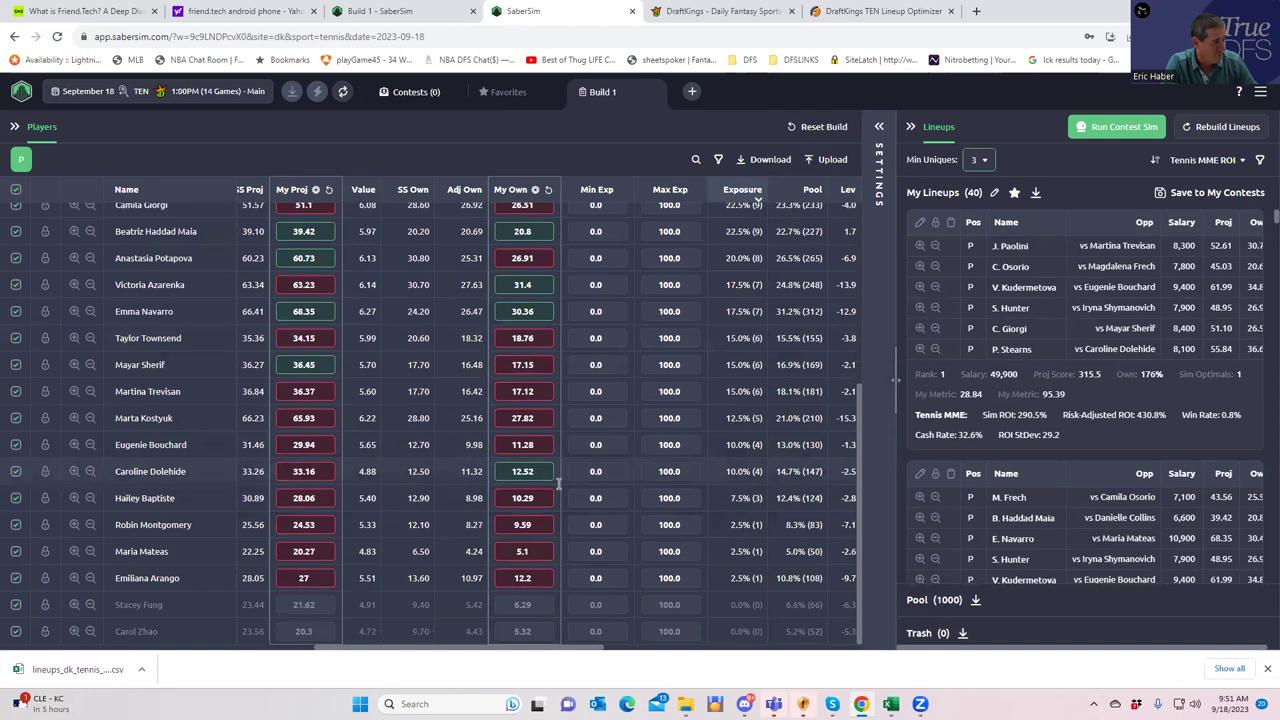
scroll(607, 445, up, 3)
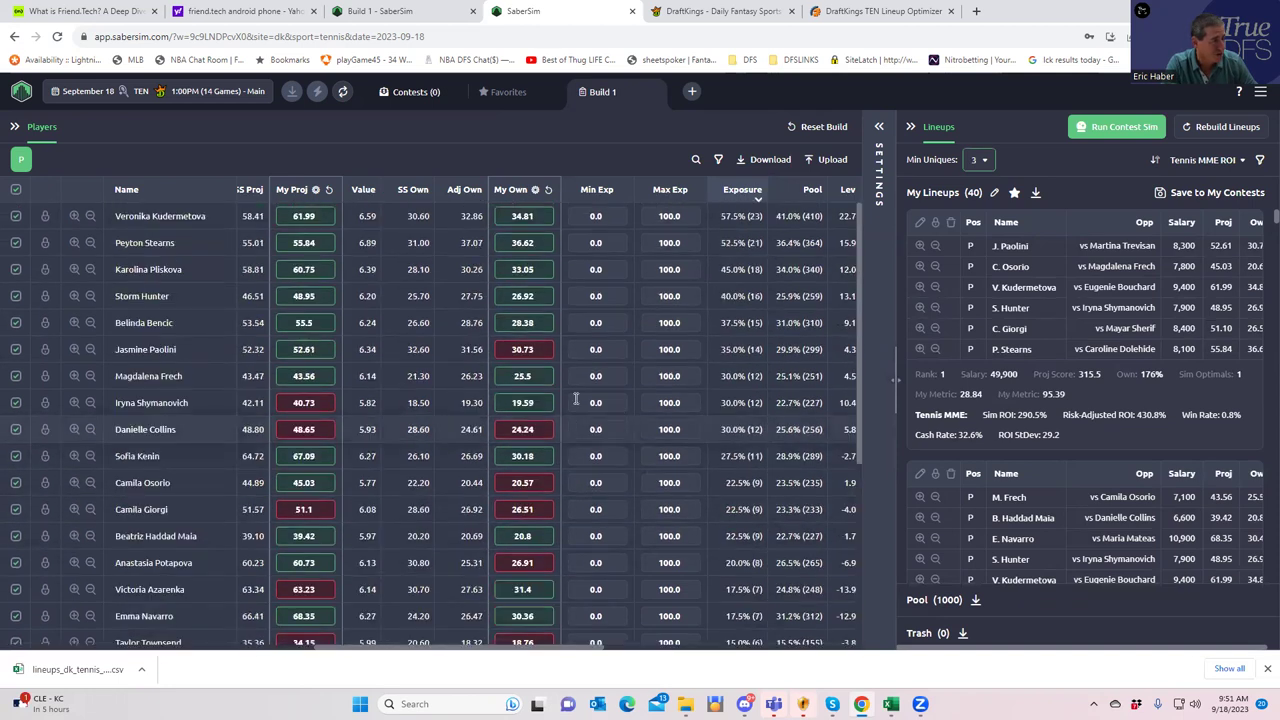
- Try a Min Uniques value of 4 on the lineups and return it to 3
click(985, 162)
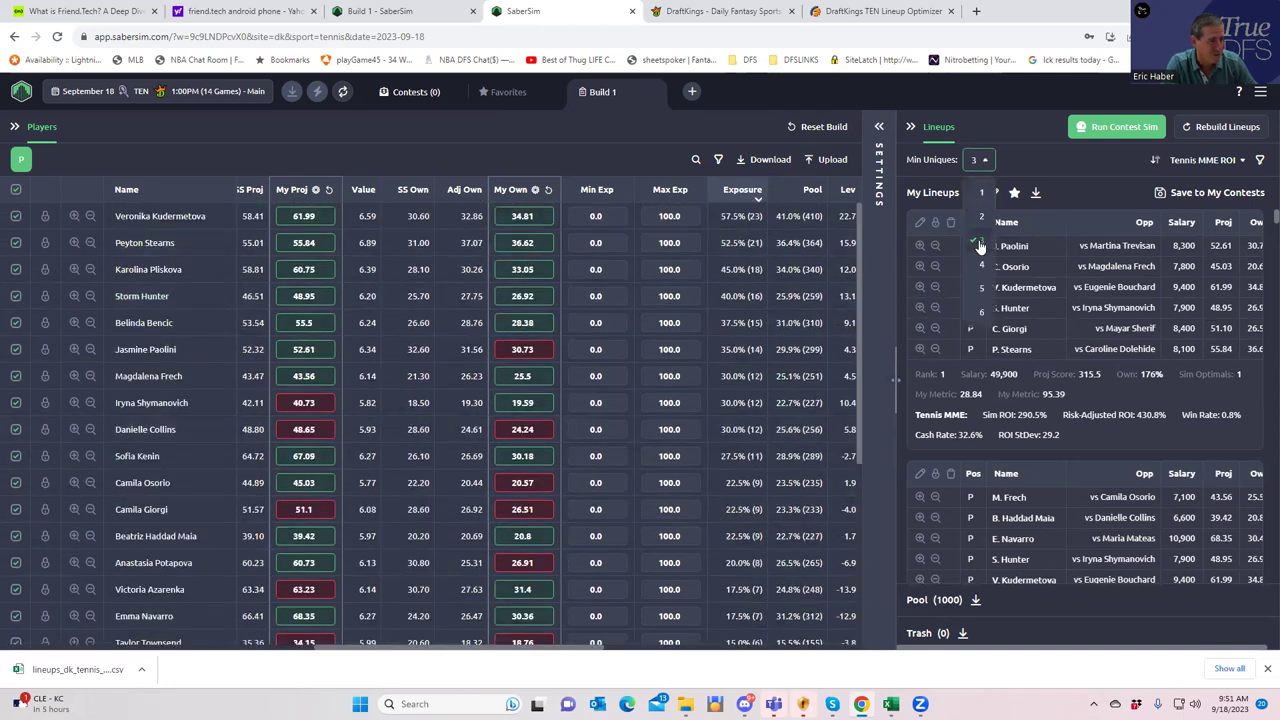
click(981, 263)
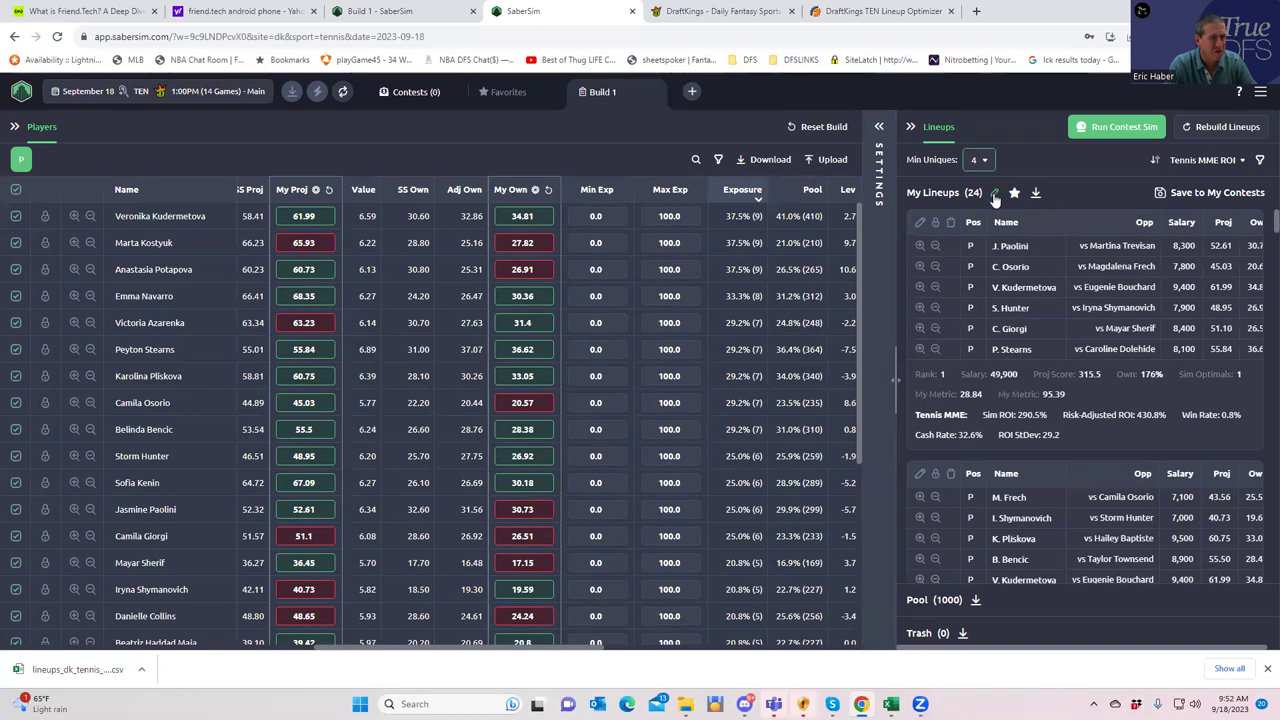
click(984, 161)
click(982, 232)
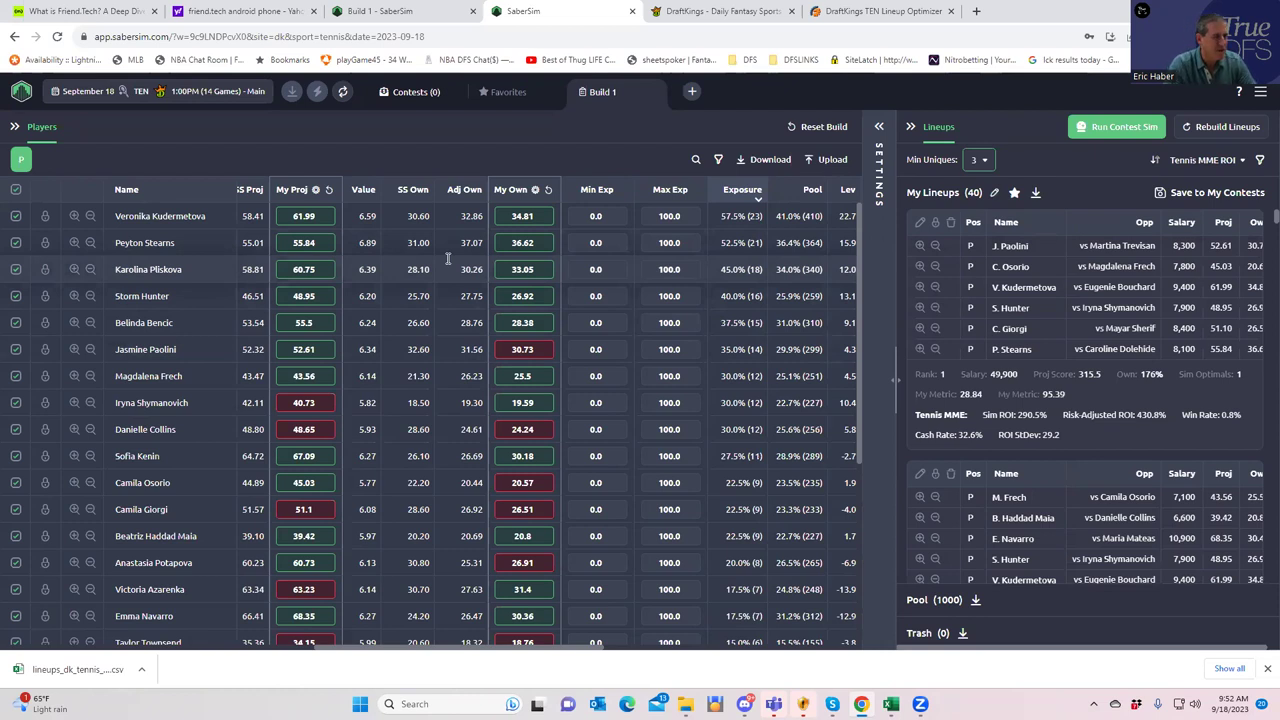
- Export the lineups as a CSV again and open the newly downloaded file in Excel
click(1036, 193)
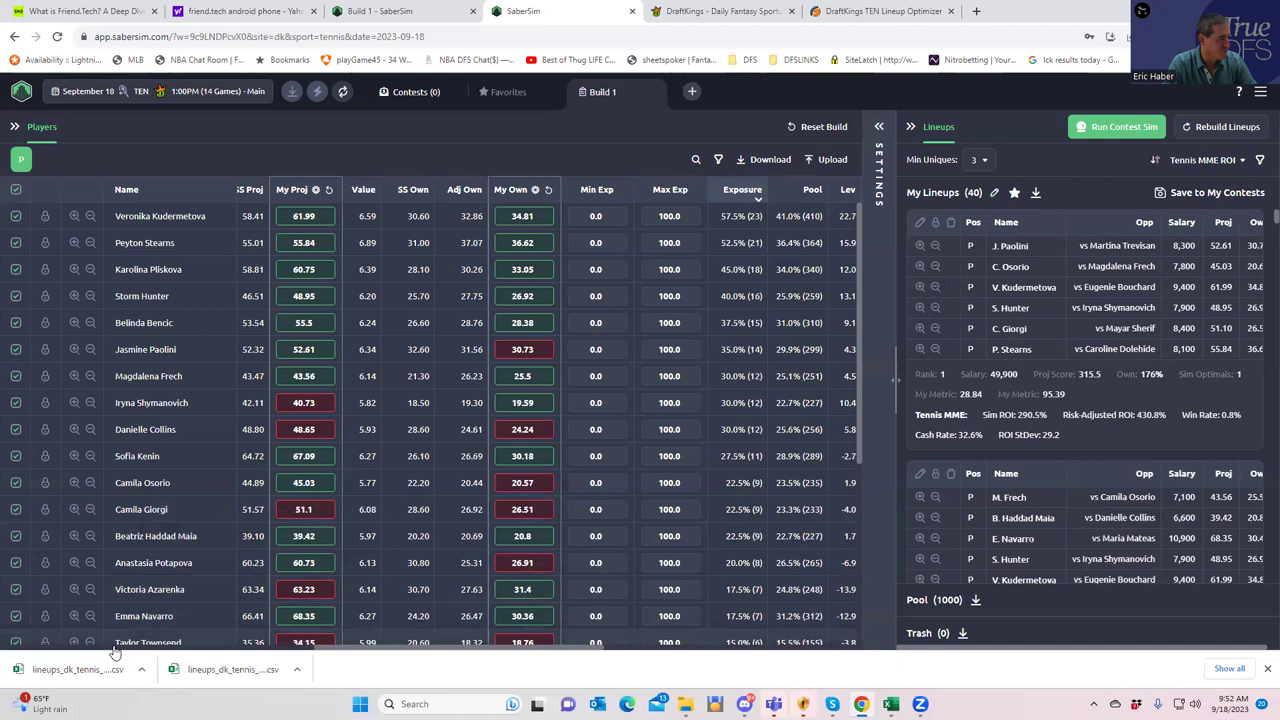
click(96, 671)
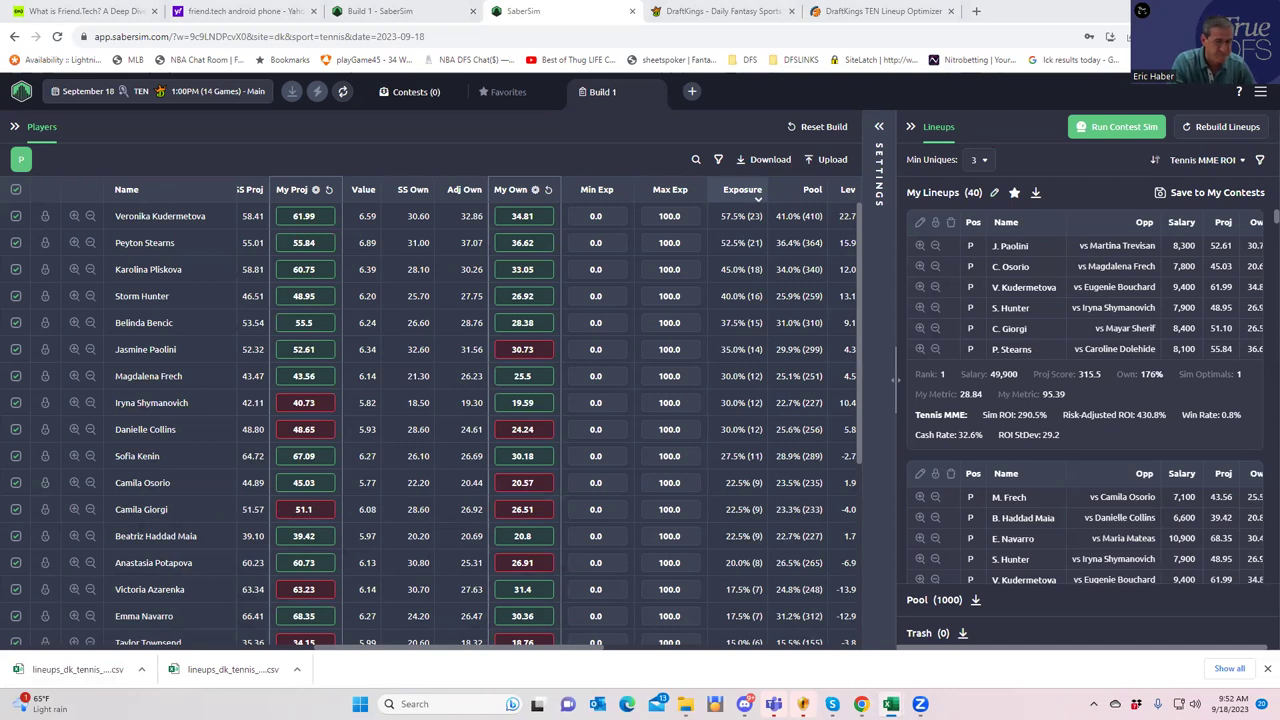
- Switch to DraftKings, download the TEN Single Match entries for editing and open the DKEntries file in Excel
click(726, 12)
click(360, 109)
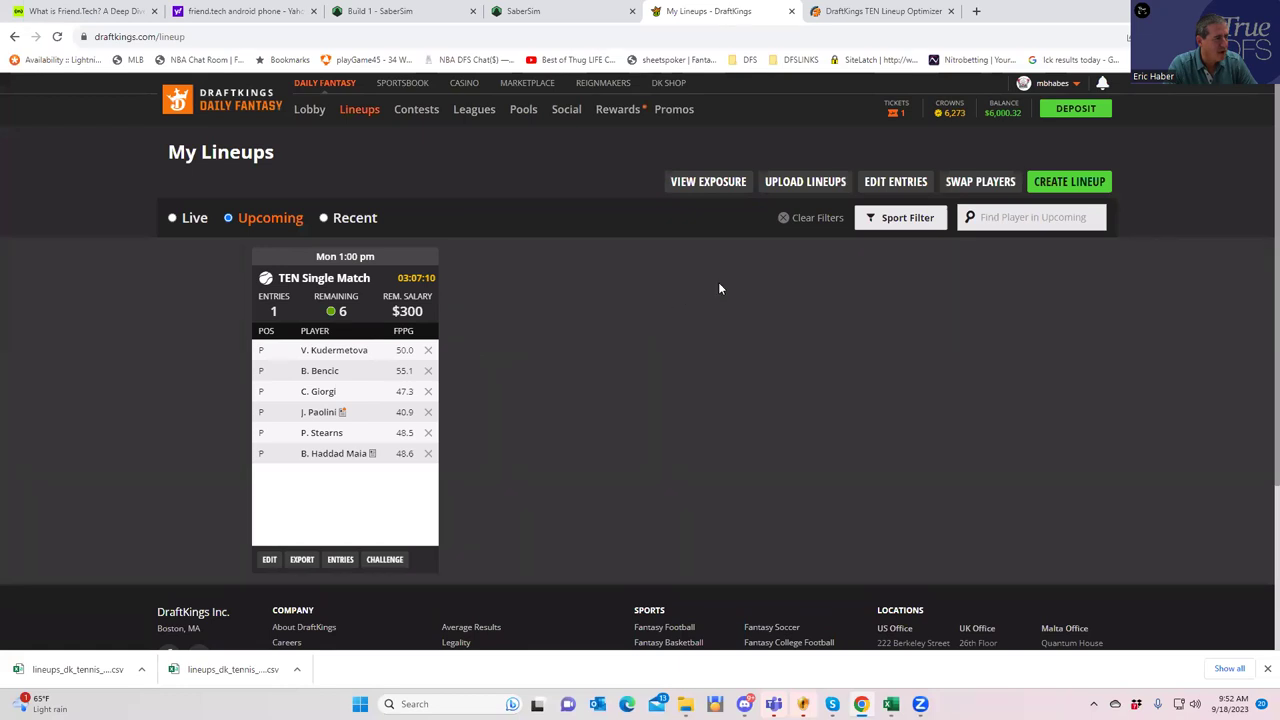
click(892, 186)
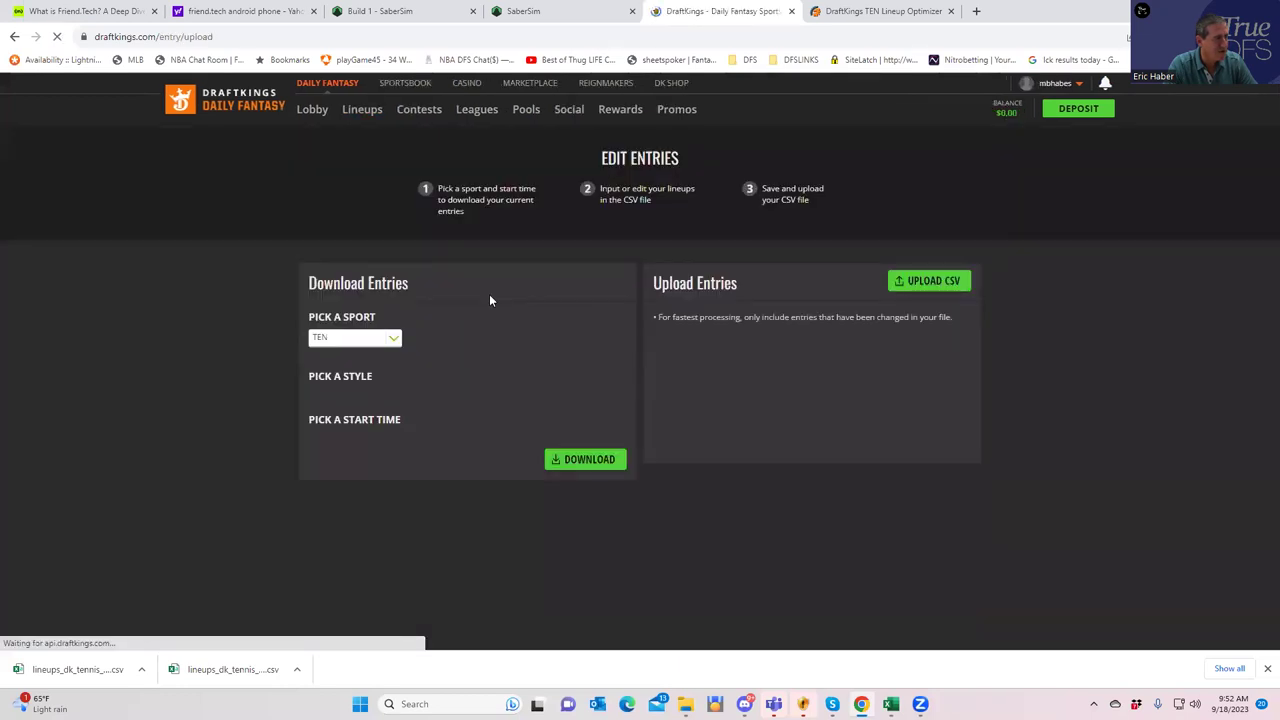
click(571, 502)
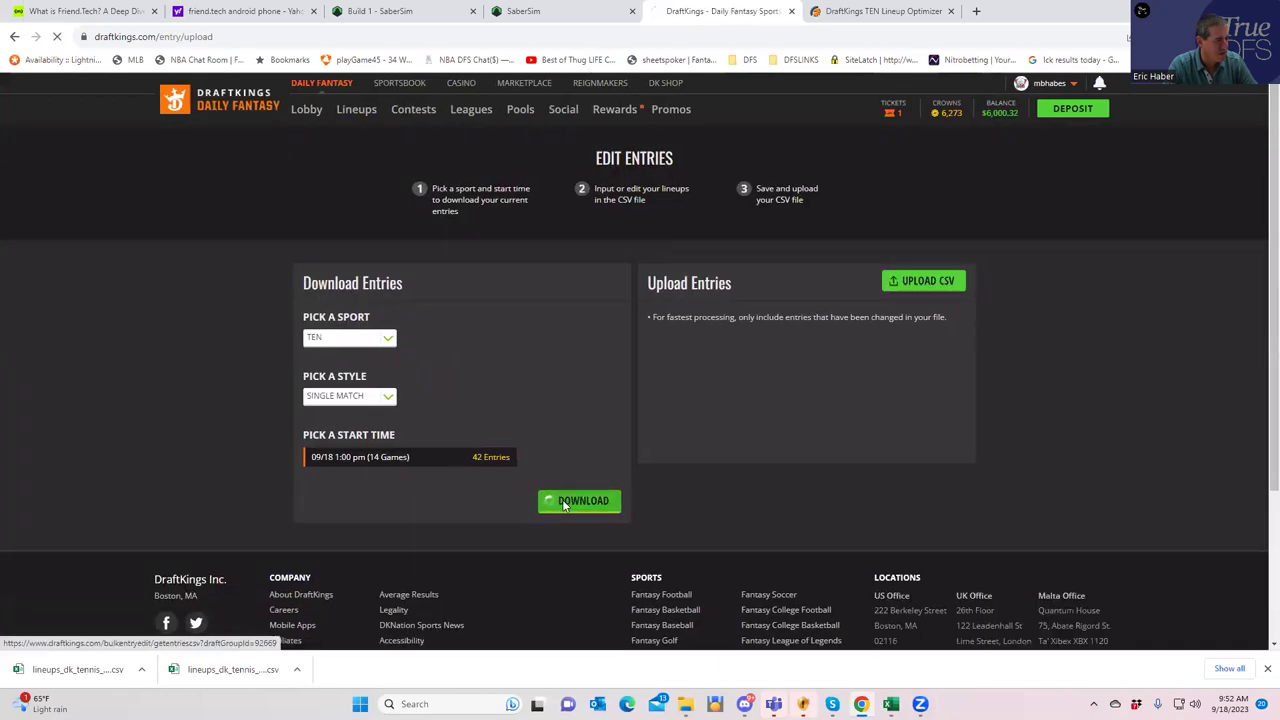
click(128, 668)
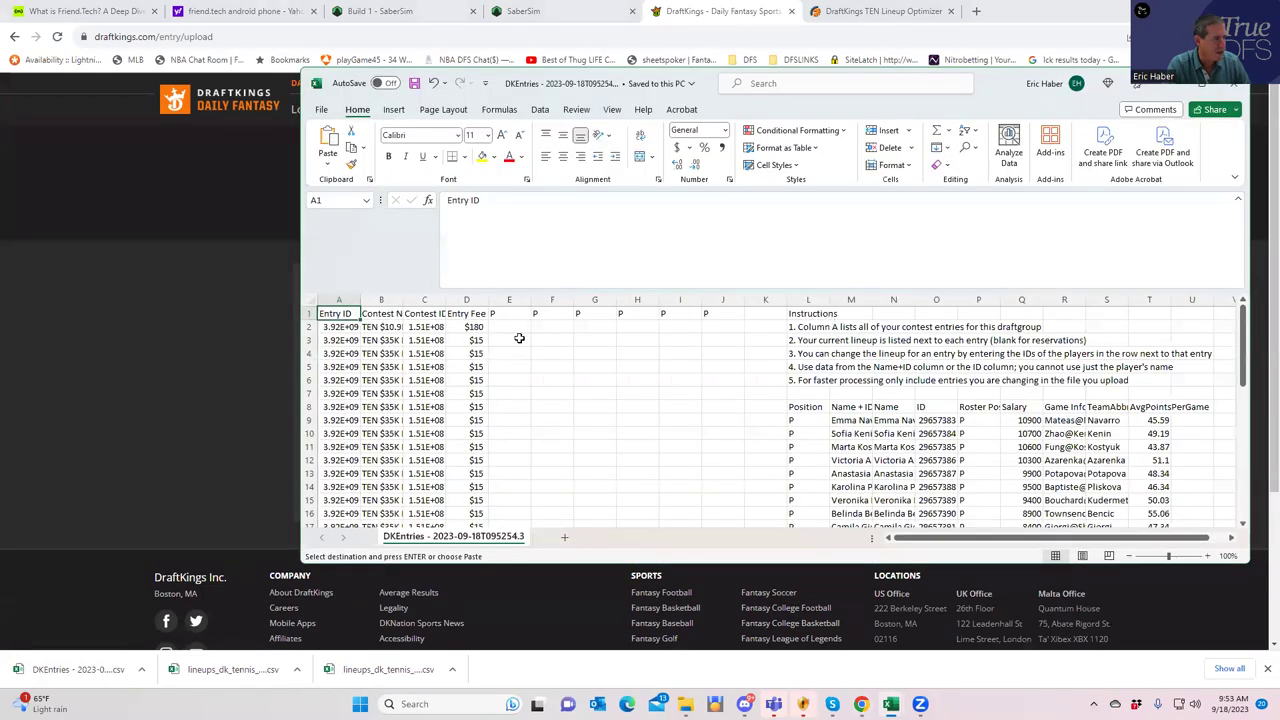
- Paste the exported lineups into the DKEntries sheet from cell E3 and copy the lineup in E3:J3 into row 2
click(519, 339)
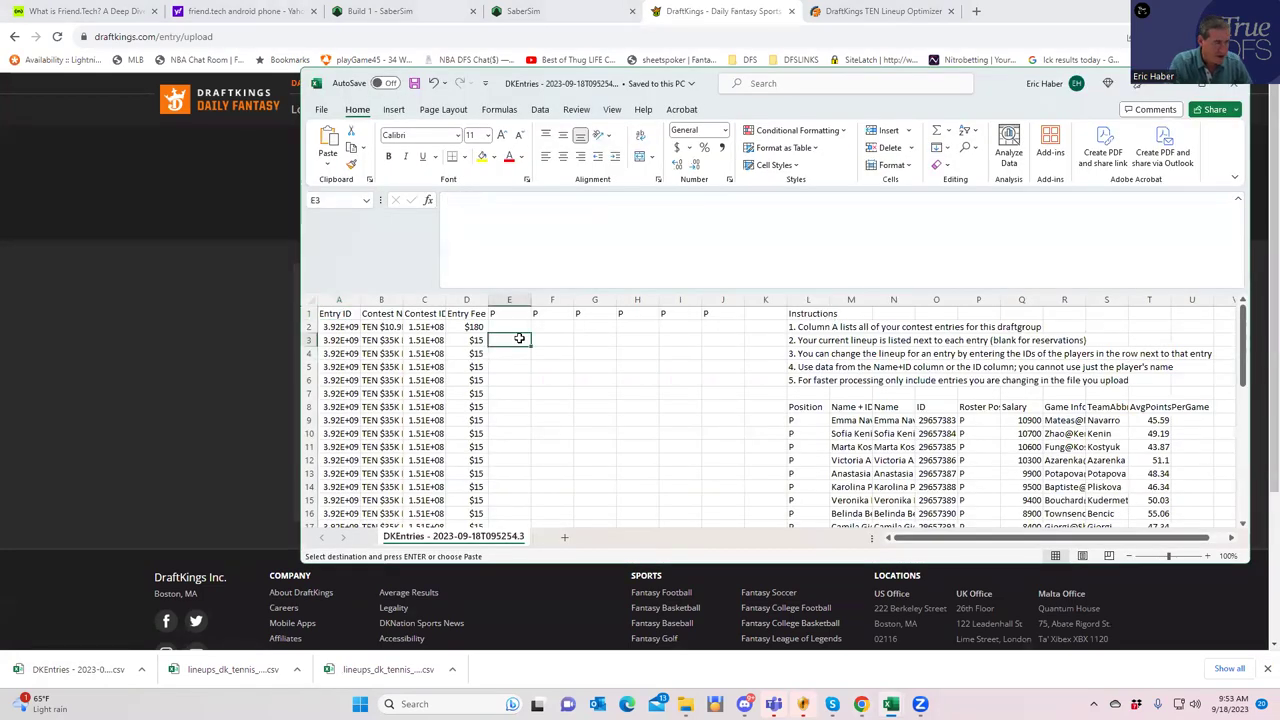
key(ctrl+v)
drag(509, 340, 724, 341)
key(ctrl+c)
click(522, 327)
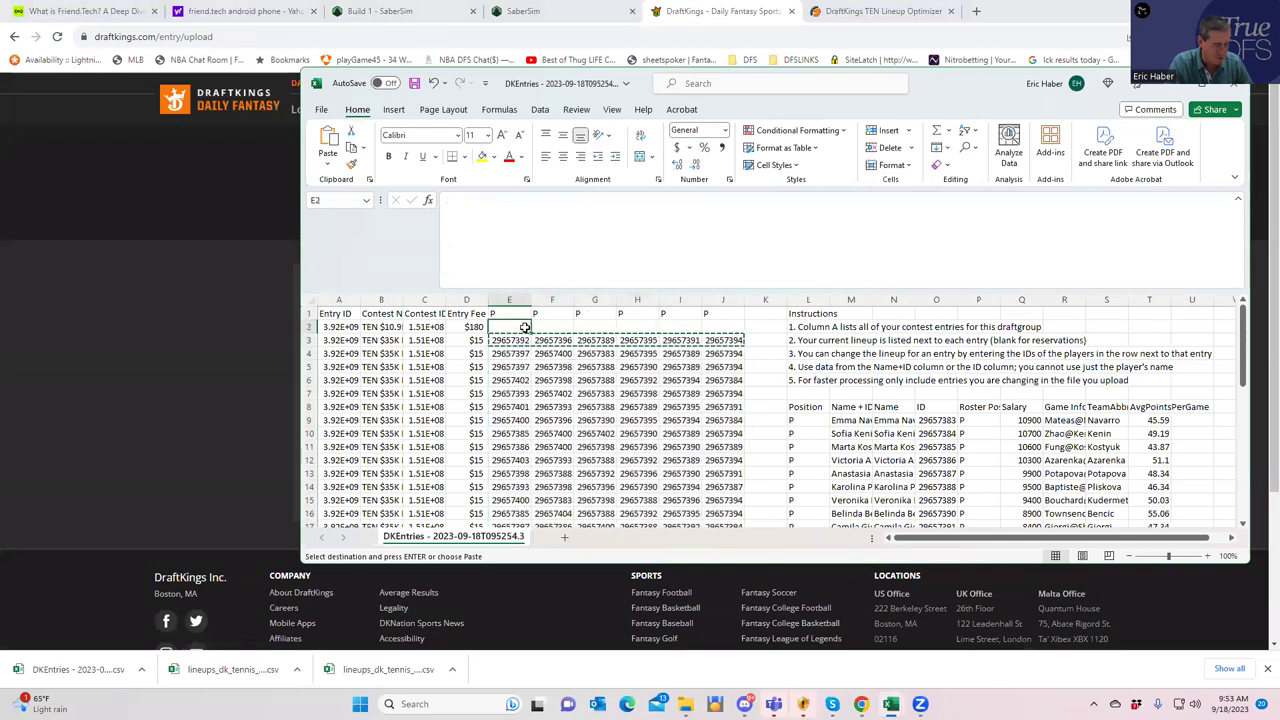
key(ctrl+v)
- Copy the lineup in E3:J3 over the lineup in row 43, save the DKEntries file and close it
scroll(590, 415, down, 11)
scroll(591, 400, up, 4)
scroll(594, 356, up, 7)
drag(510, 354, 730, 342)
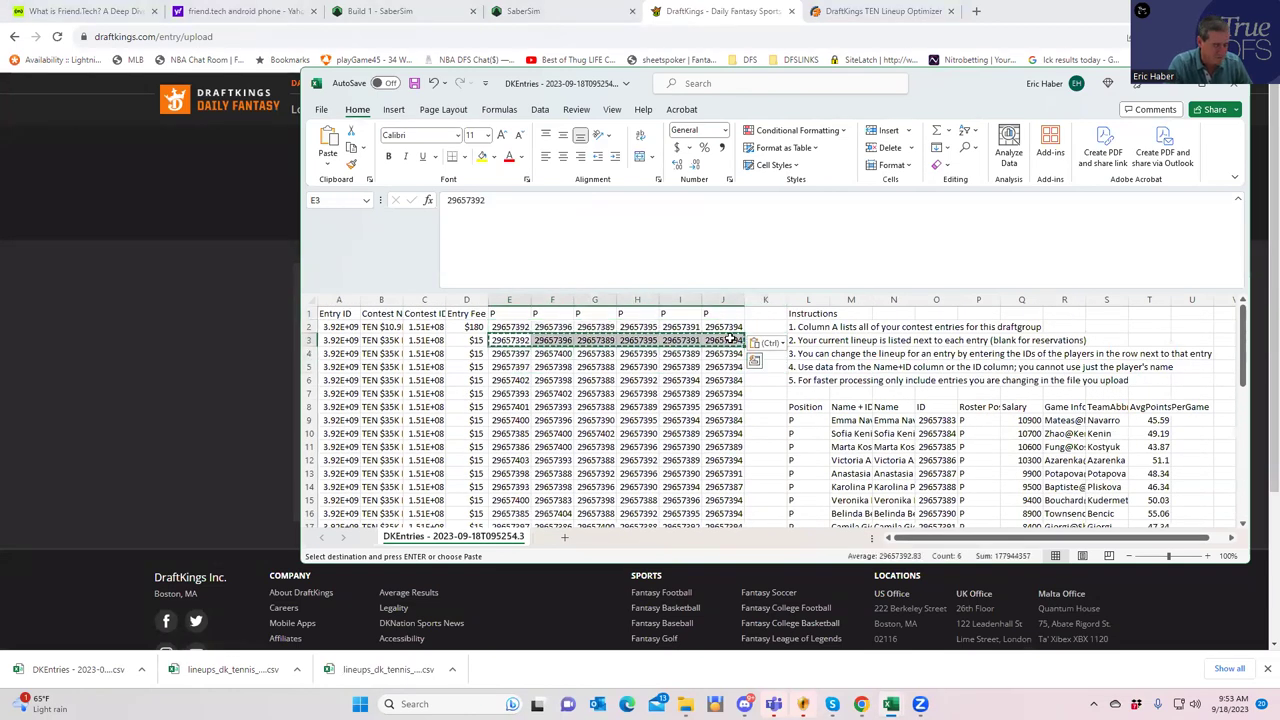
scroll(655, 463, down, 14)
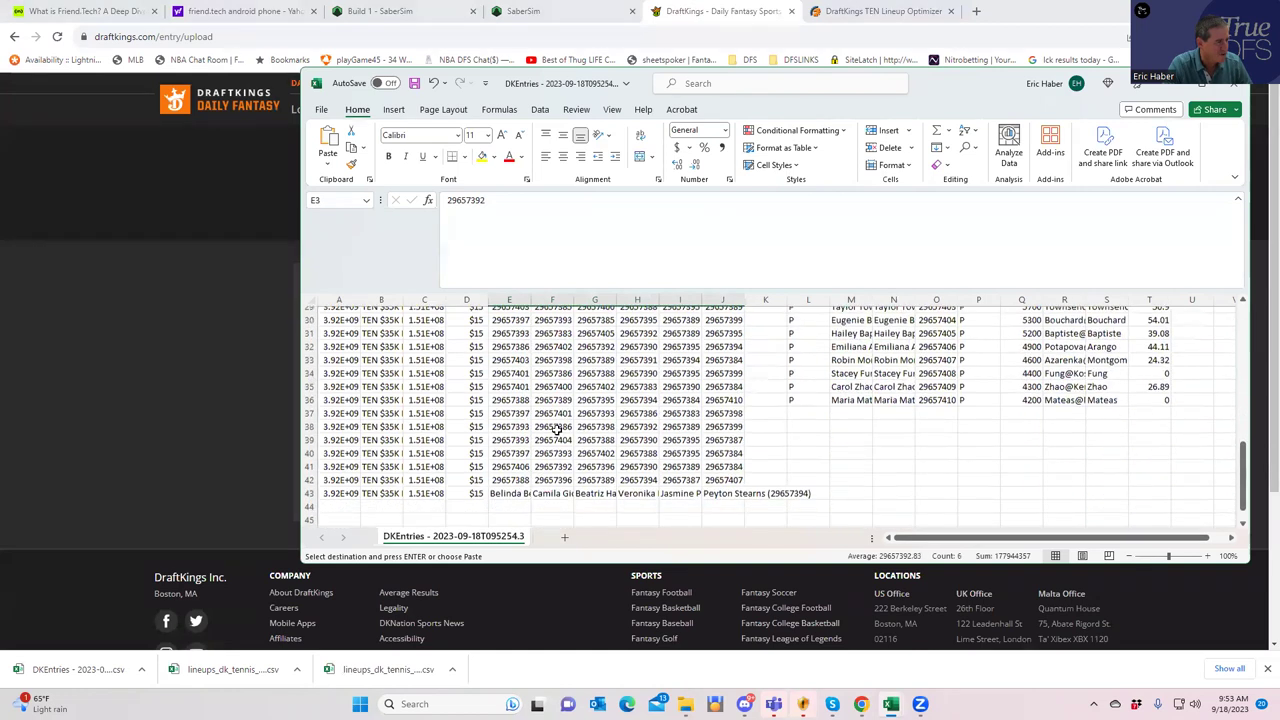
click(498, 315)
key(ctrl+v)
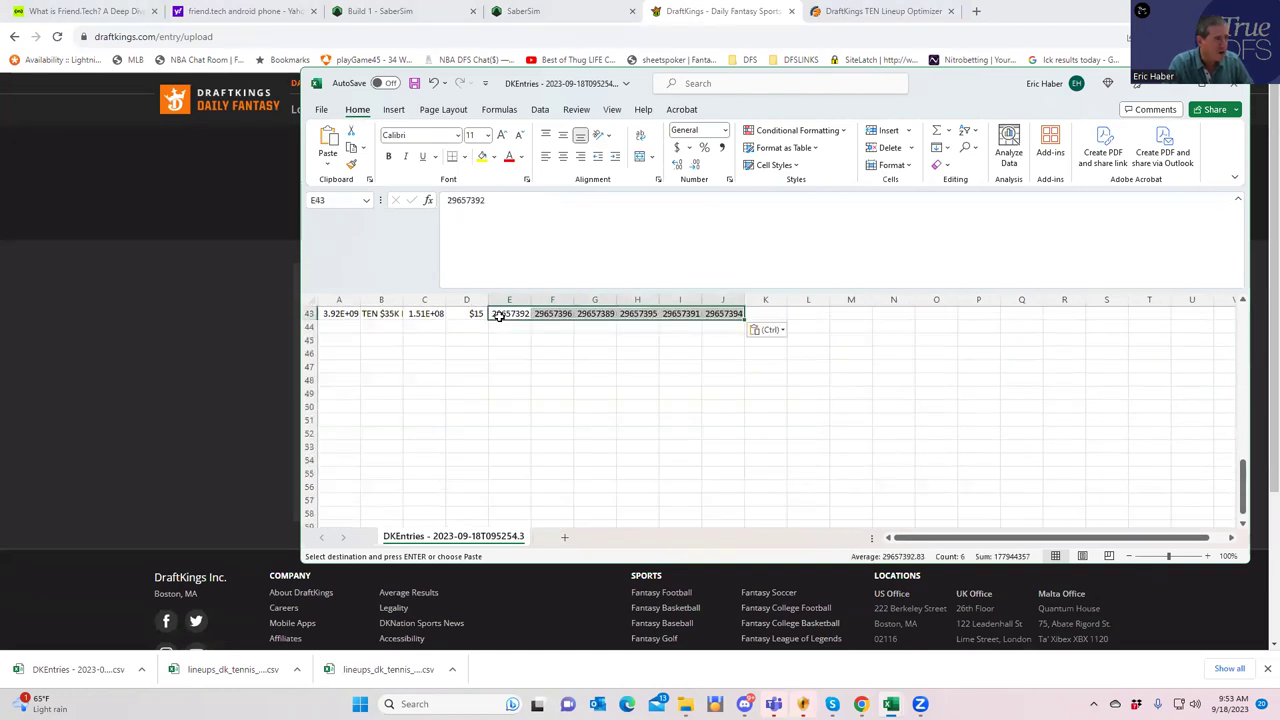
click(414, 84)
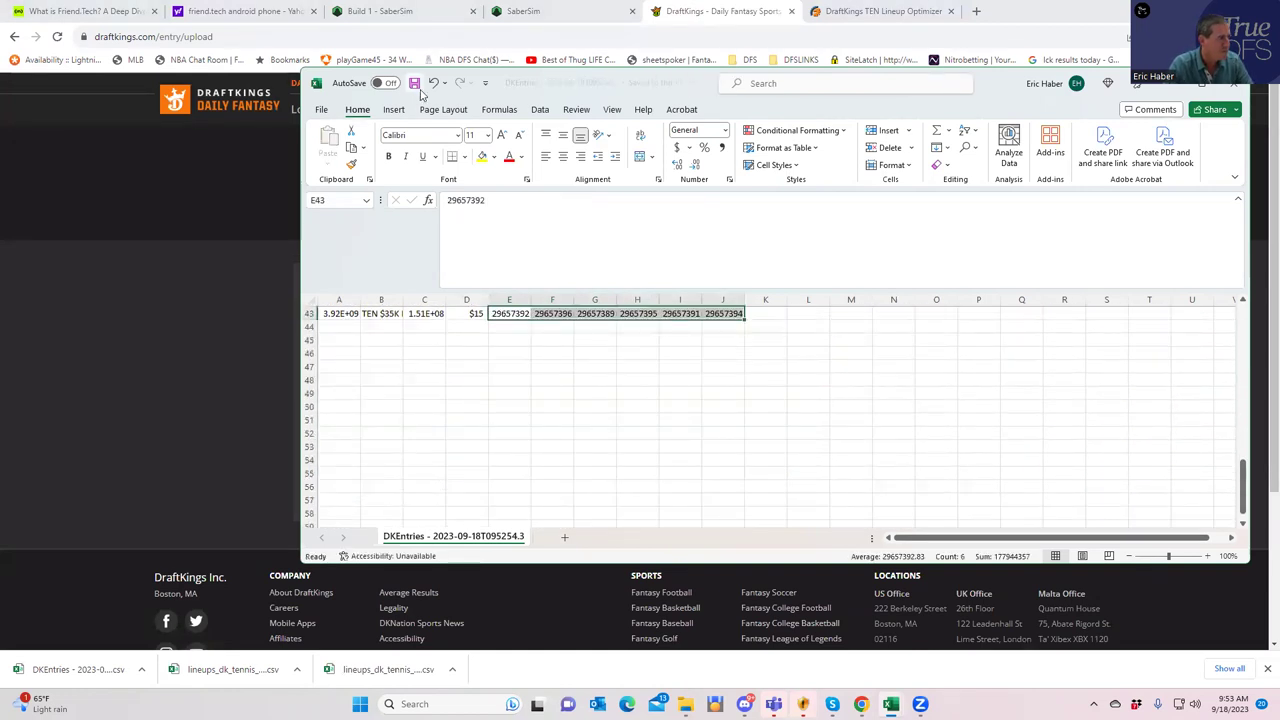
click(1207, 83)
click(1127, 169)
- Upload the edited DKEntries - 2023-09-18T095254.368 file from Downloads to the DraftKings entries page
click(923, 280)
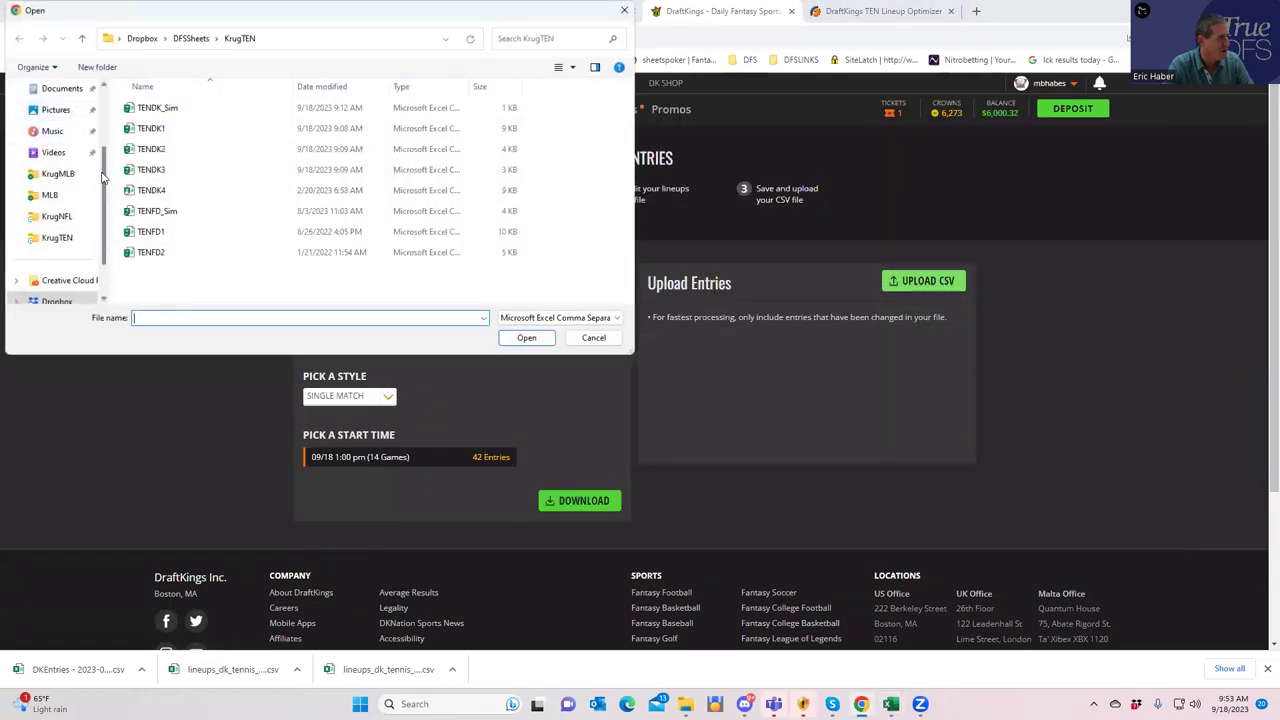
scroll(80, 160, up, 2)
click(60, 173)
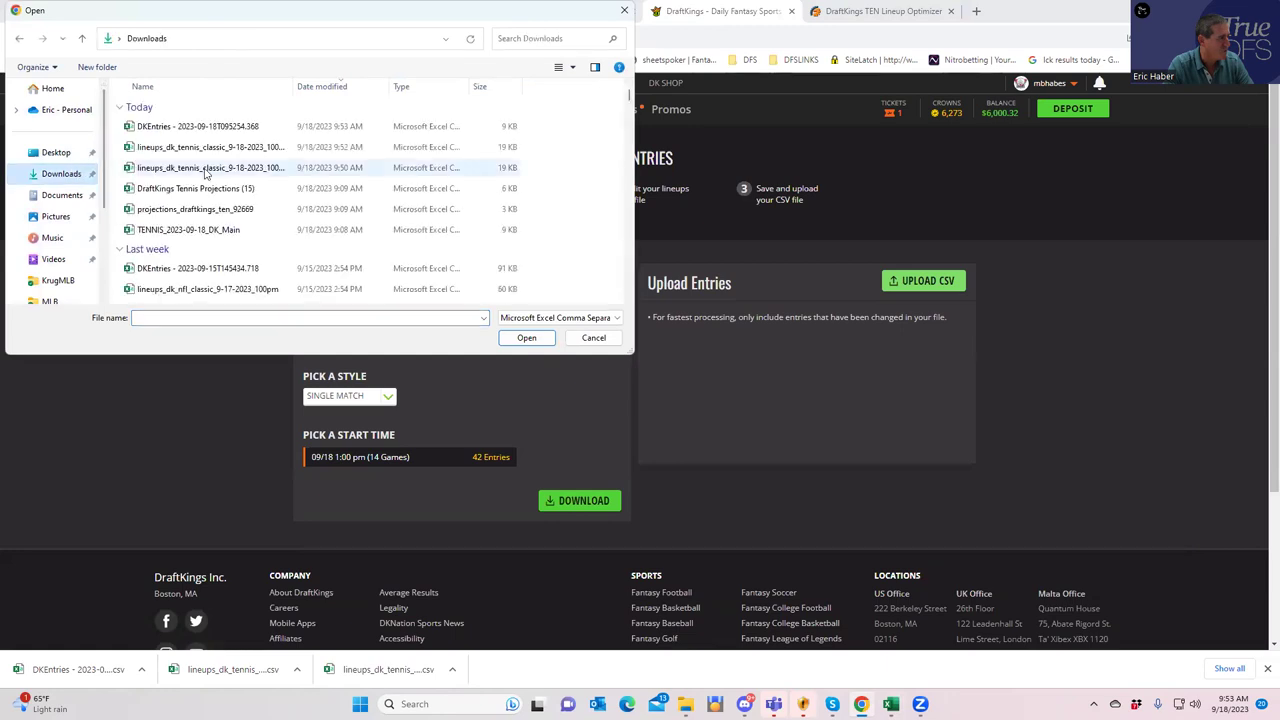
click(195, 127)
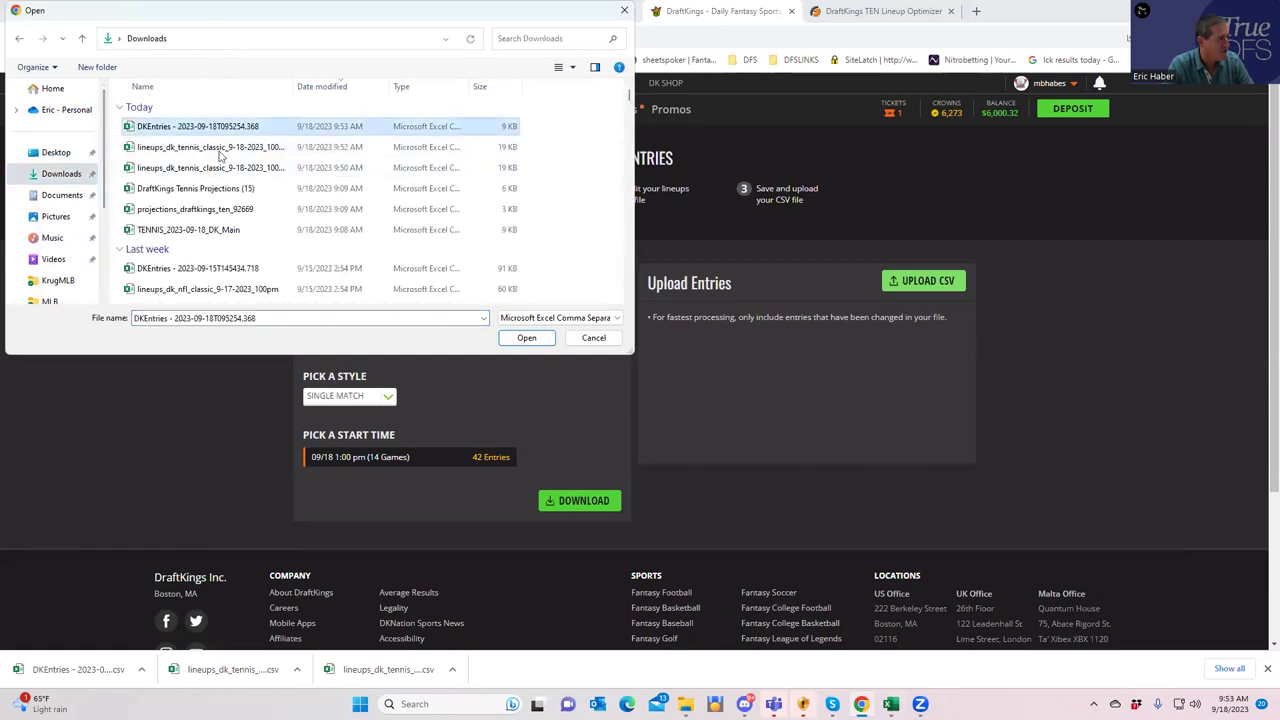
click(525, 338)
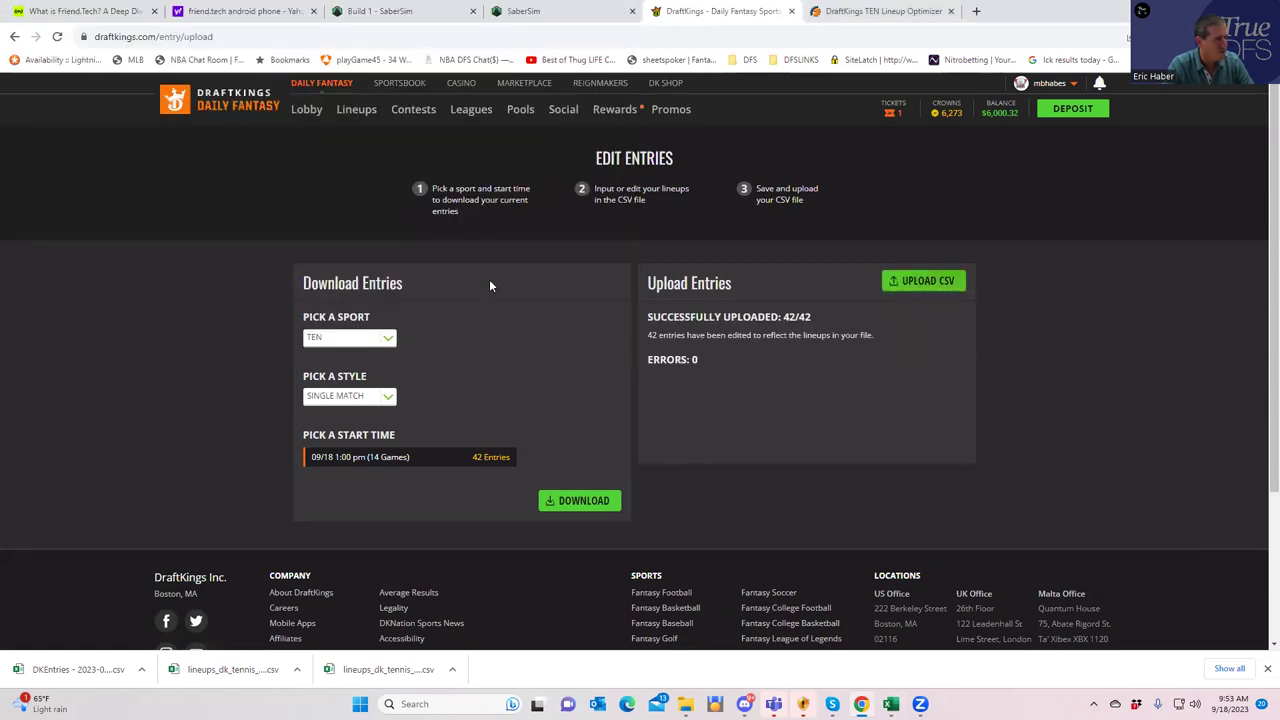
- Check the uploaded DraftKings lineups and view which contests the first lineup is entered in
click(357, 112)
click(530, 14)
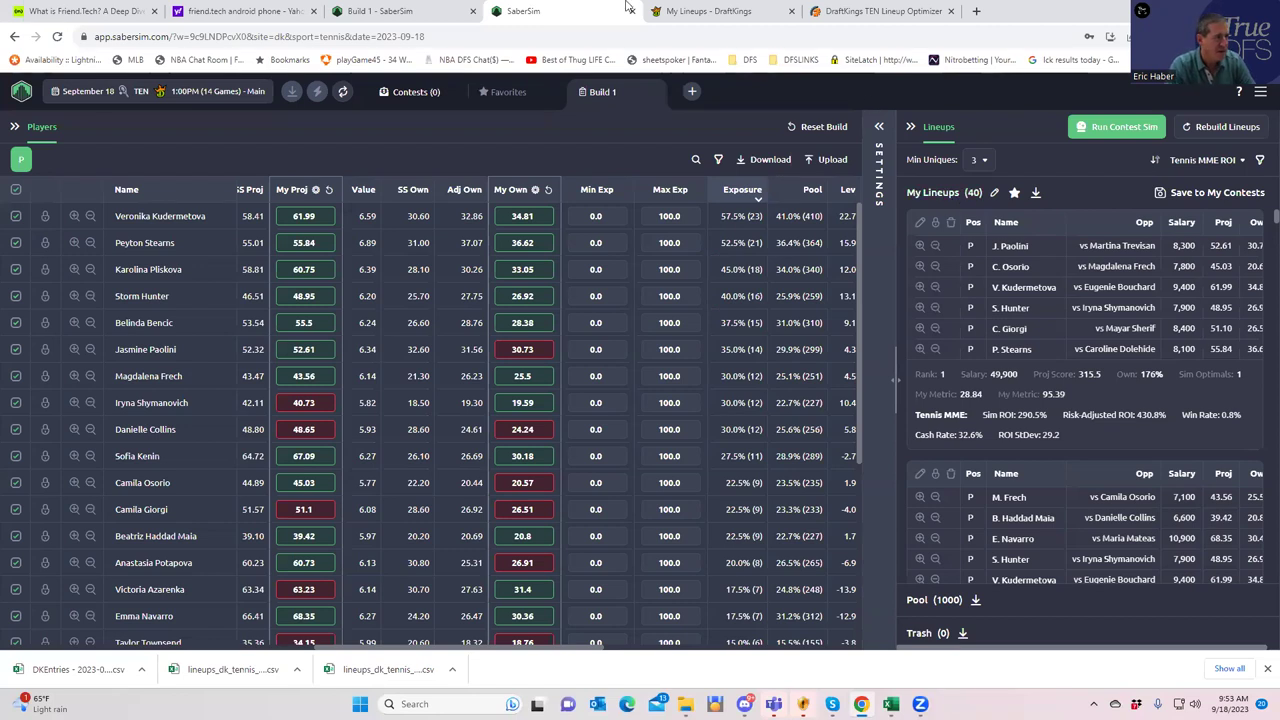
click(707, 14)
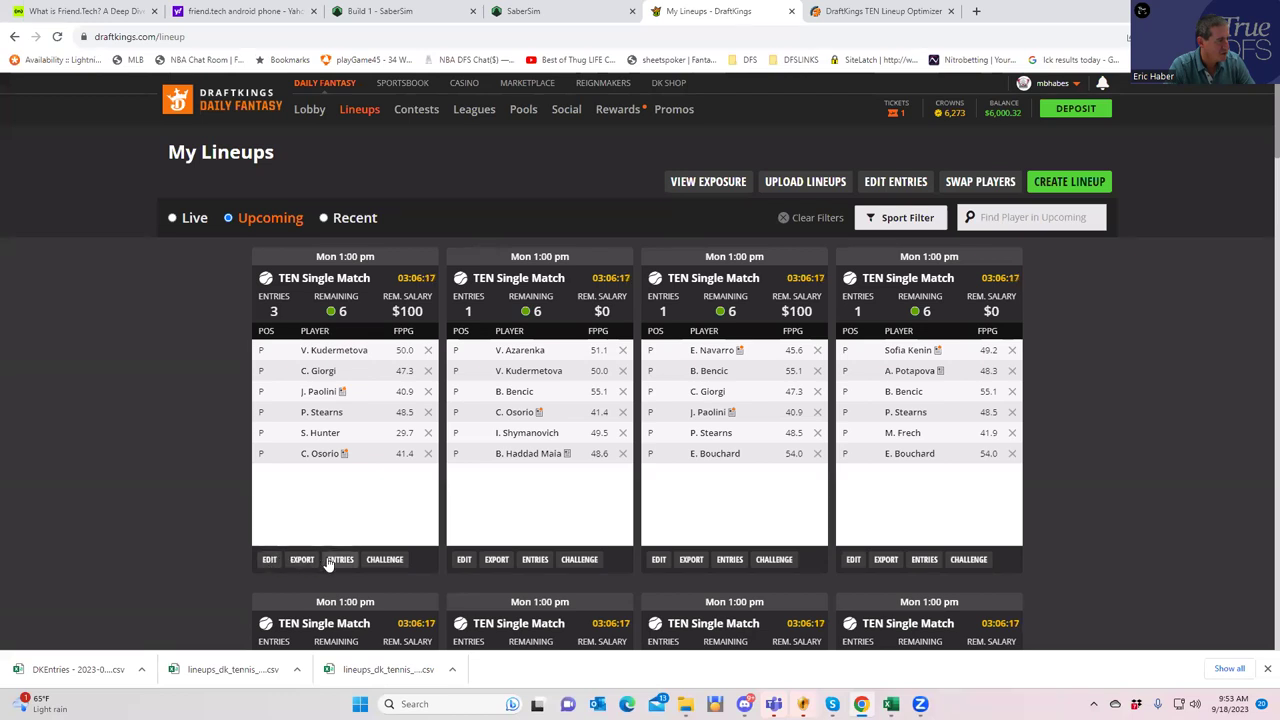
click(270, 560)
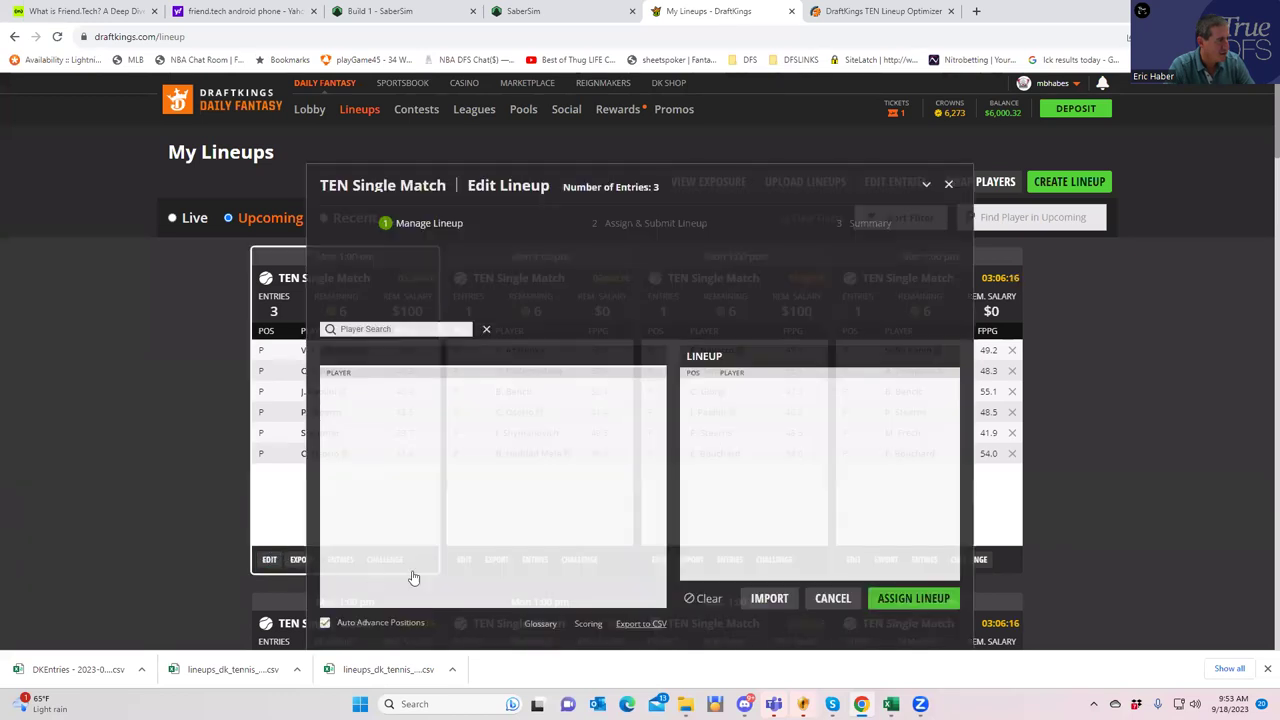
click(946, 184)
click(340, 559)
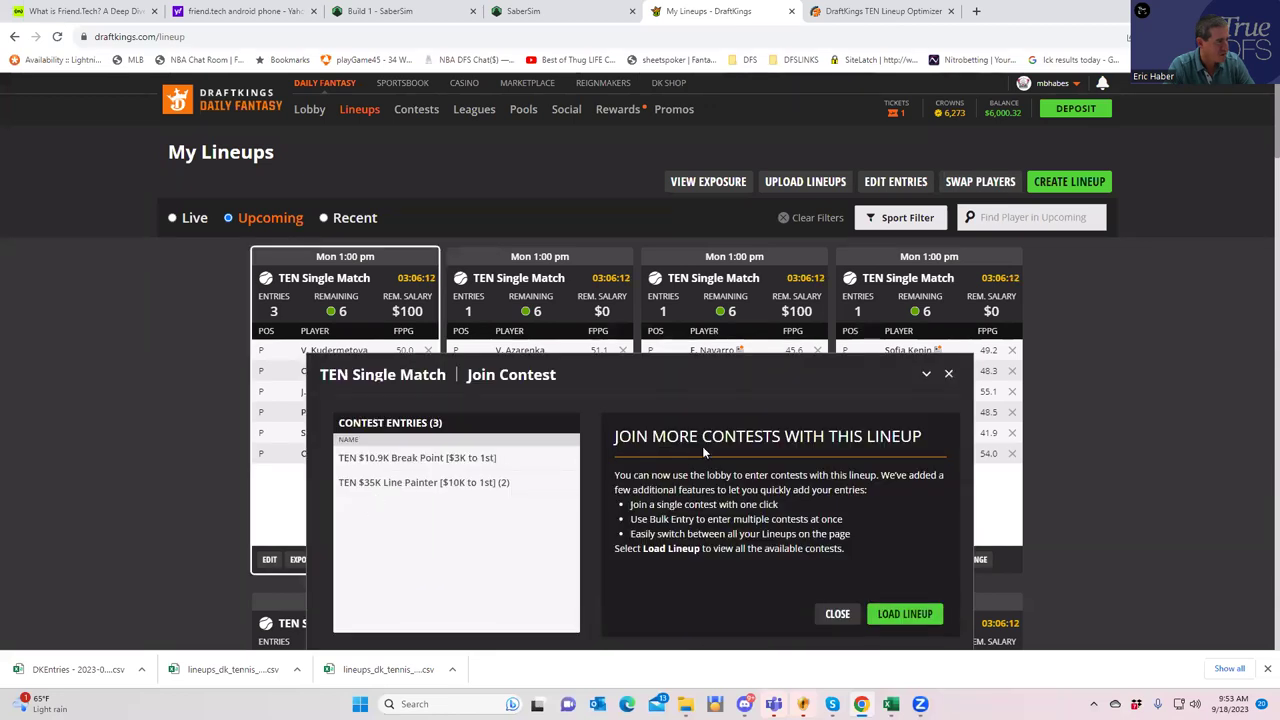
click(948, 373)
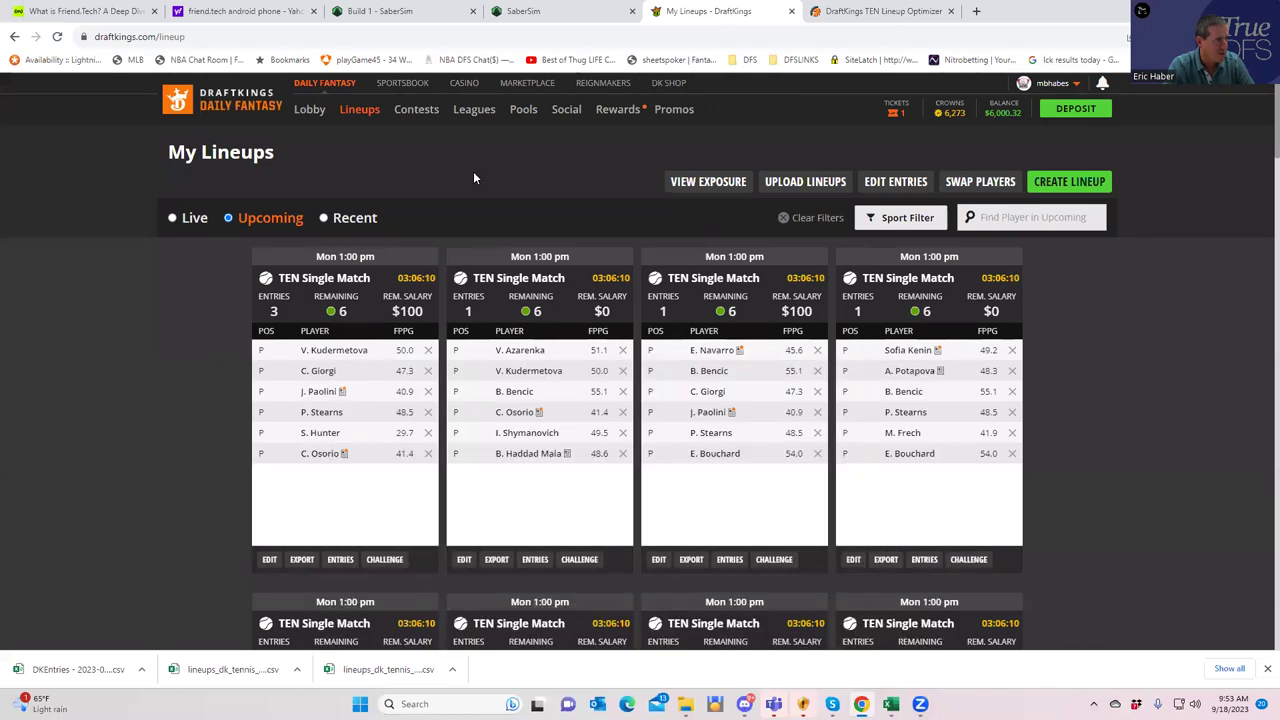
- View the contest details of the upcoming TEN $10.9K Break Point contest among the entered DraftKings contests
click(412, 110)
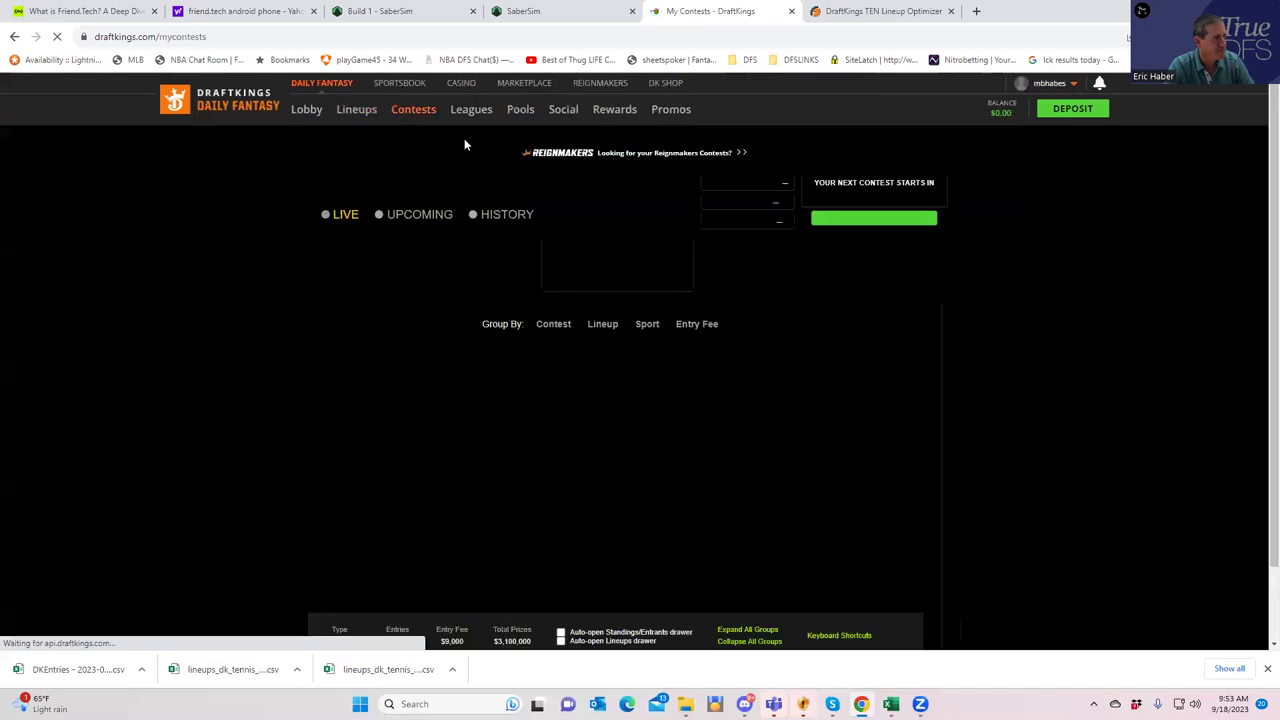
click(380, 214)
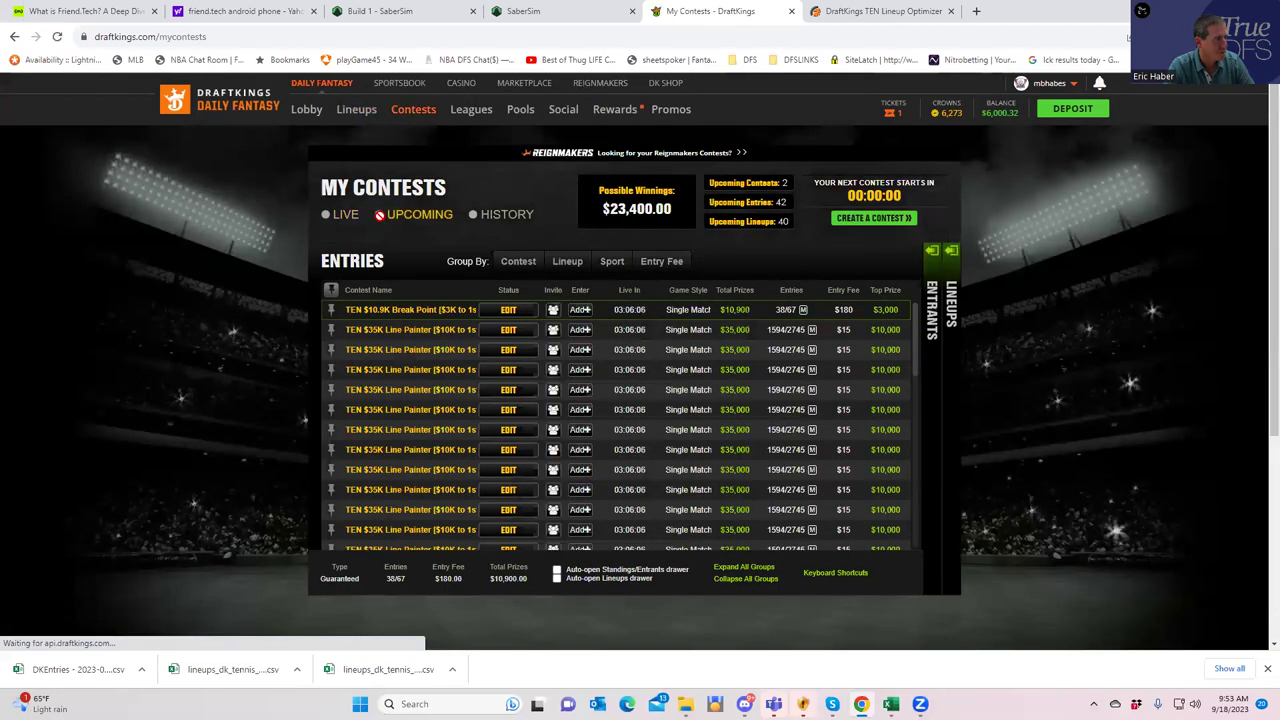
click(416, 311)
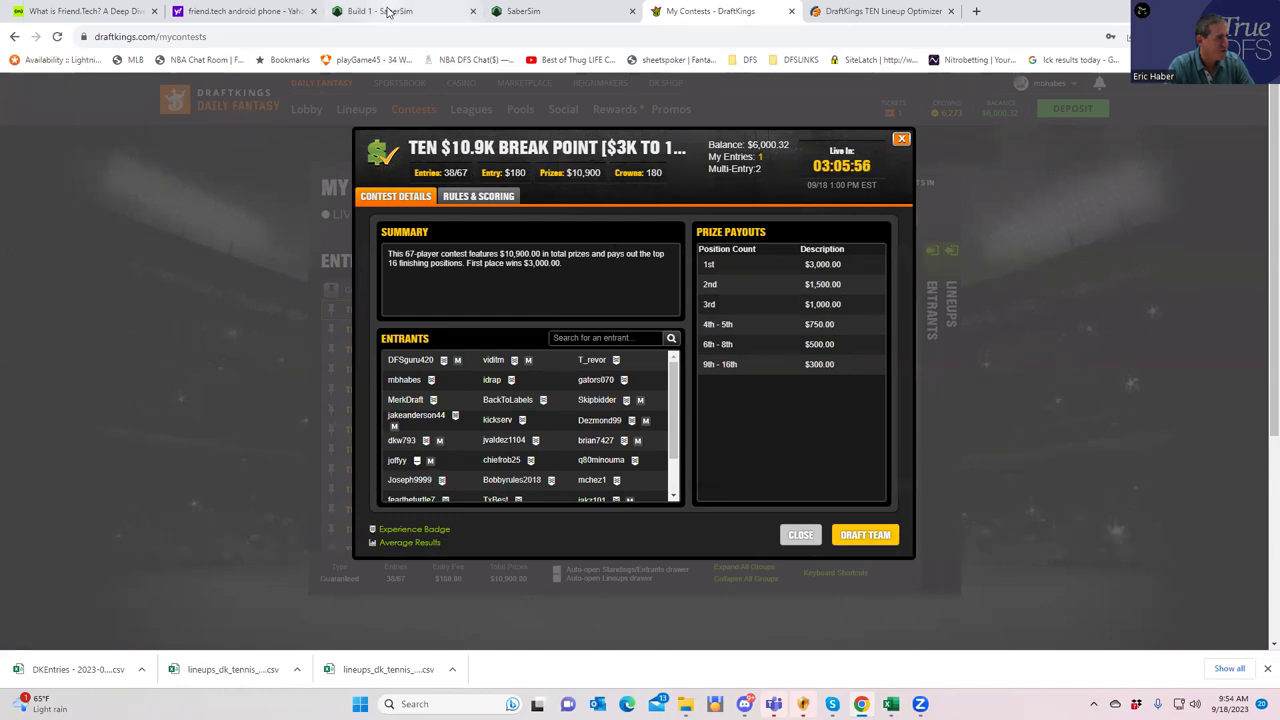
- Switch to the SaberSim tennis build and add a new contest sim named BreakPoint
click(526, 18)
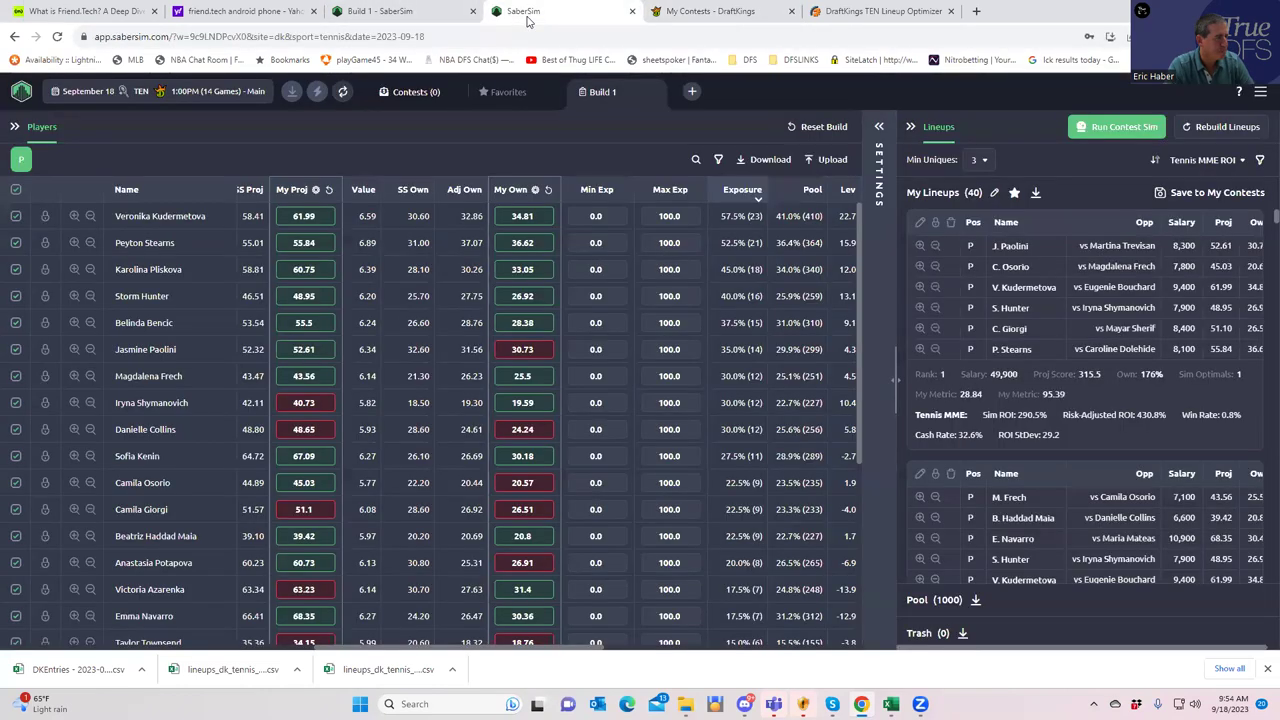
click(879, 131)
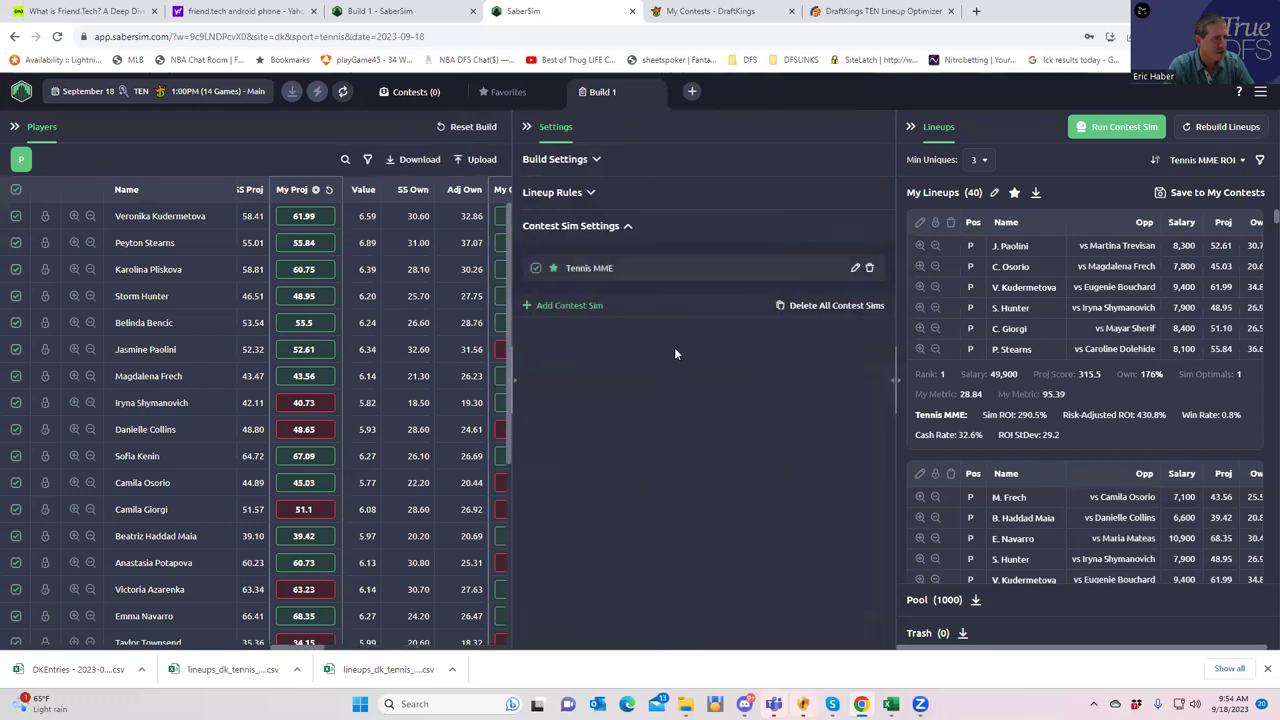
click(540, 308)
click(570, 261)
text(BreakP)
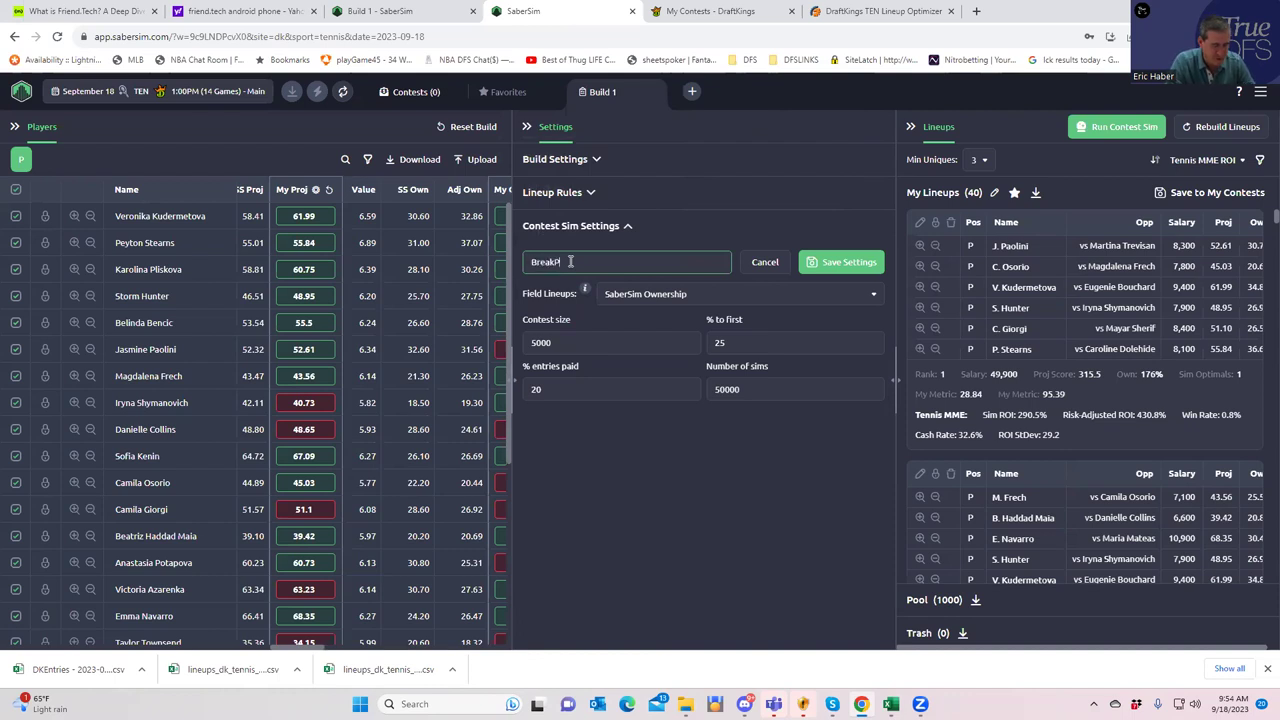
text(oint)
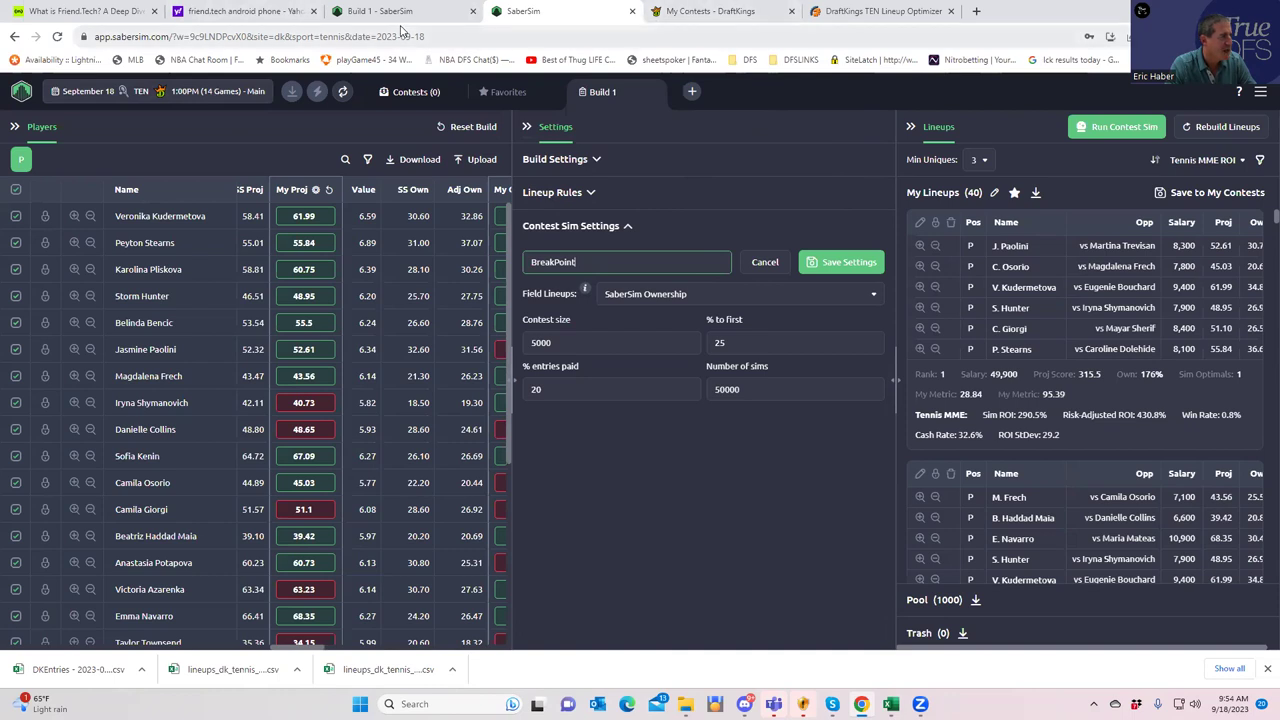
- Consult the Break Point contest's size and payouts on DraftKings, and set the new contest sim's contest size to 67
key(ctrl+Tab)
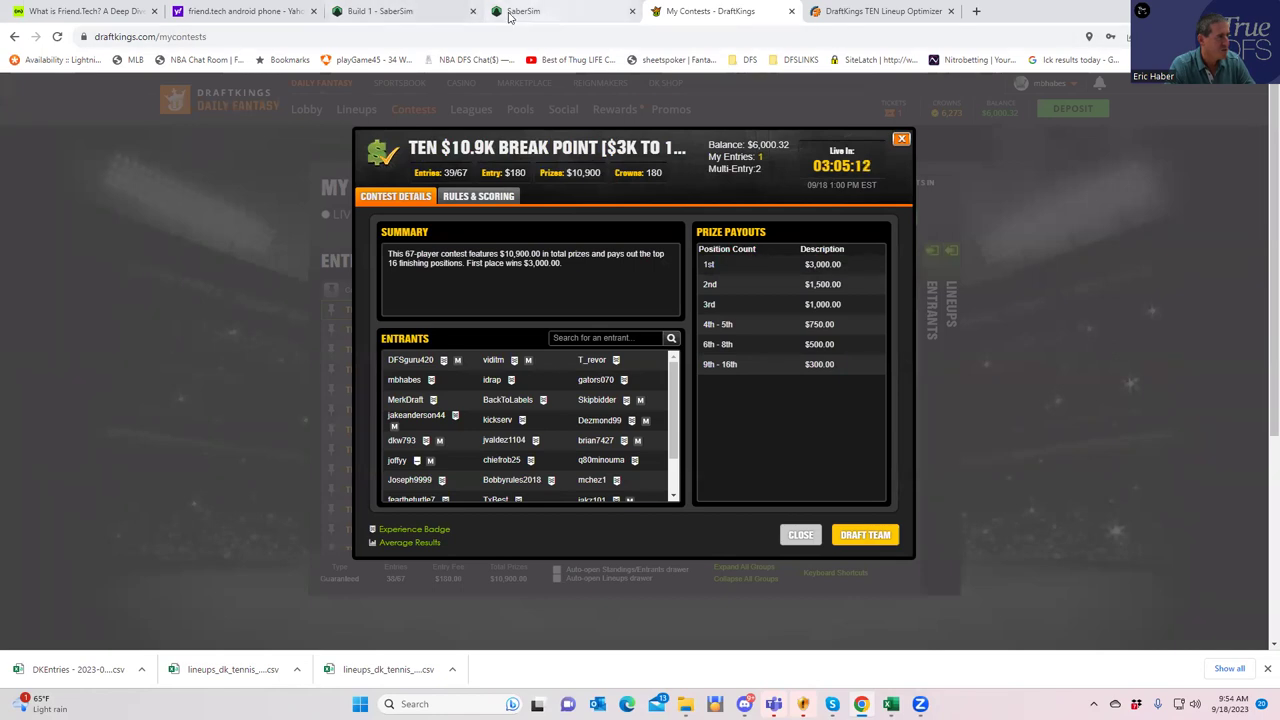
click(390, 12)
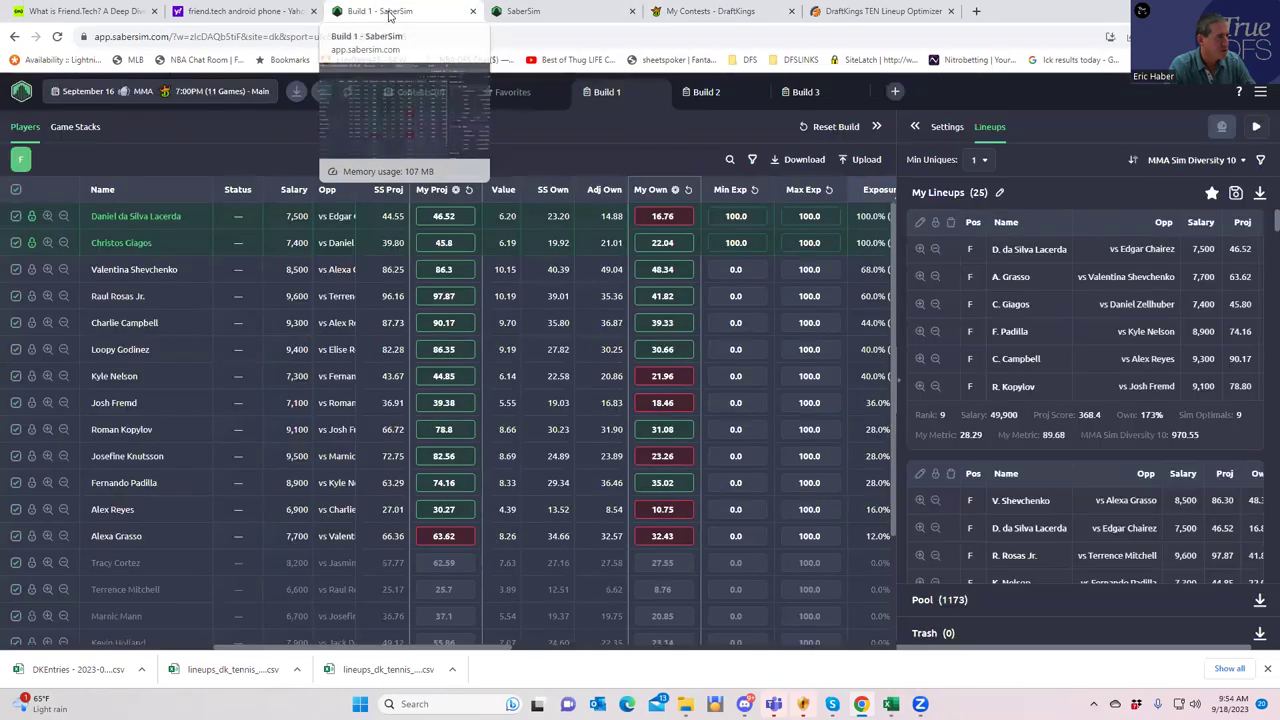
click(526, 16)
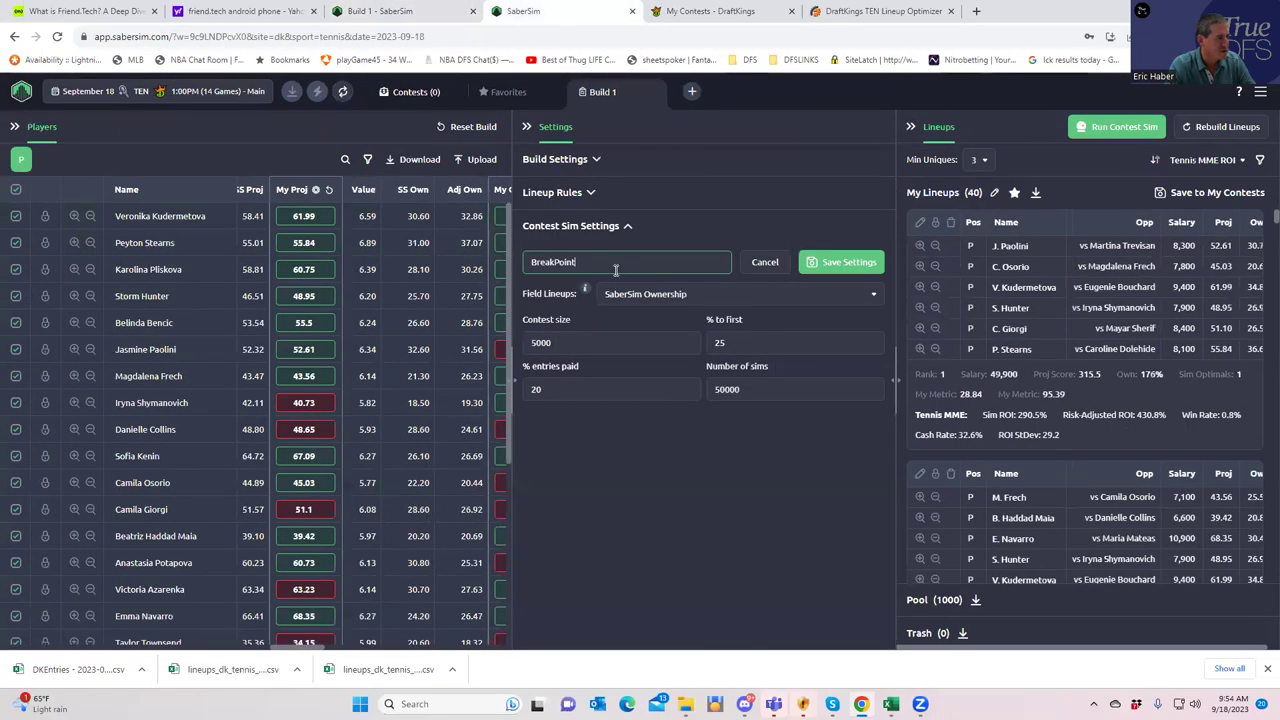
click(595, 338)
double_click(533, 342)
text(67)
click(760, 343)
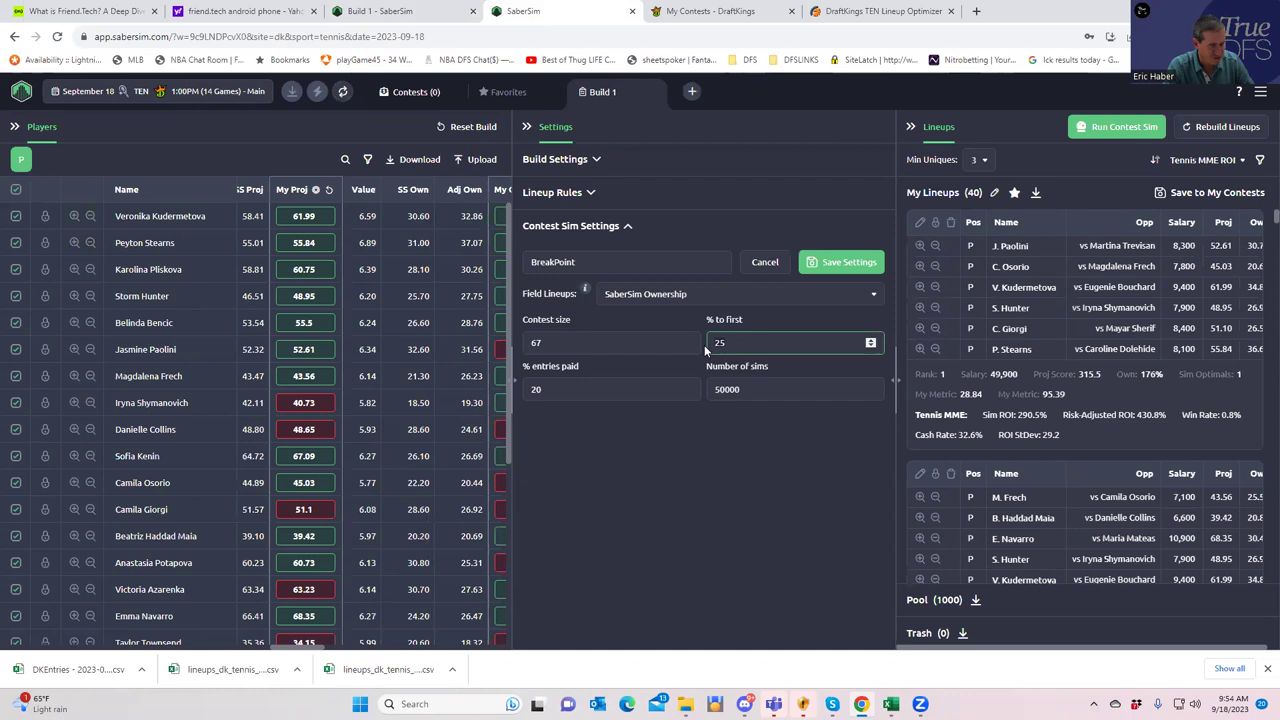
click(600, 377)
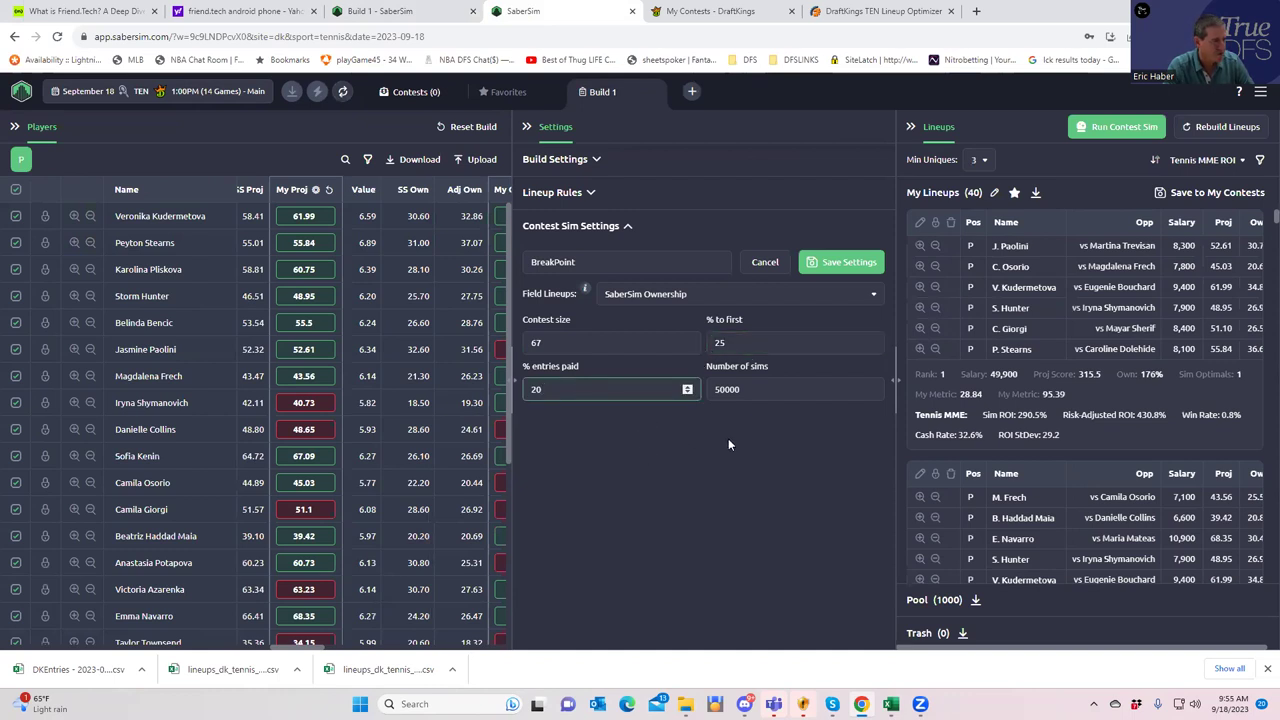
- Set the lineups' Min Uniques to 1 and save the BreakPoint contest sim settings
click(982, 161)
click(984, 196)
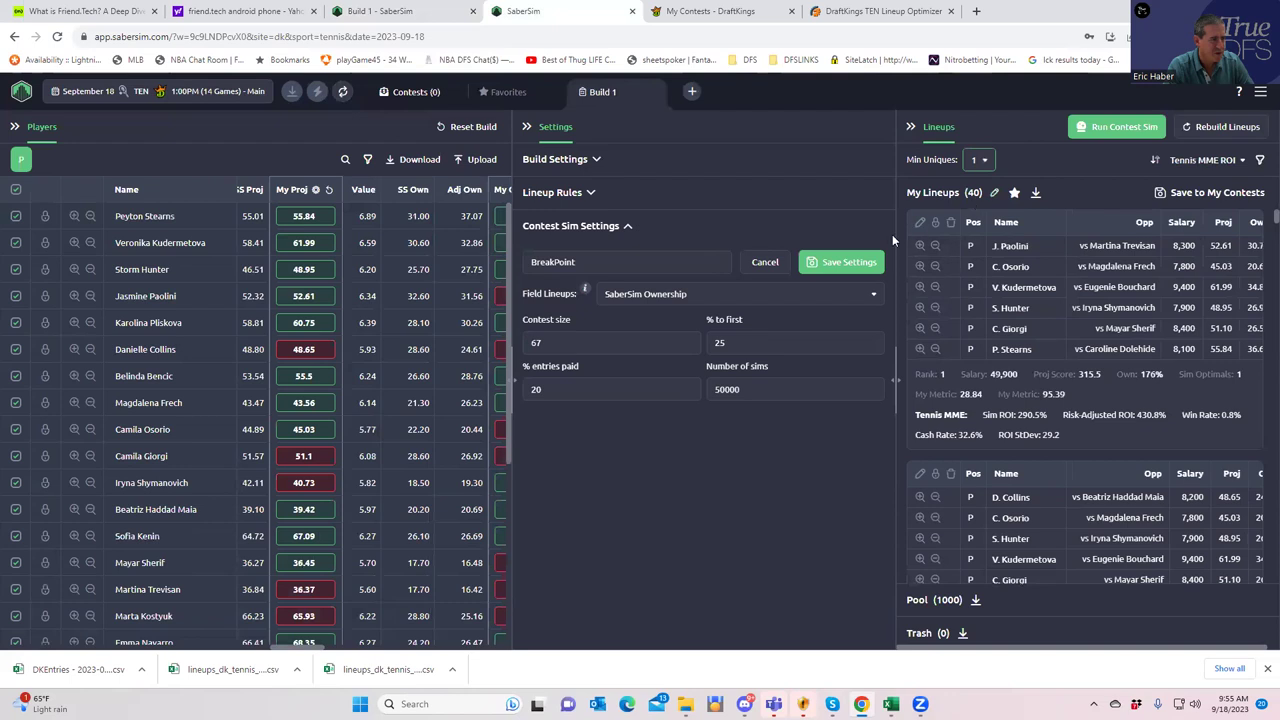
click(835, 264)
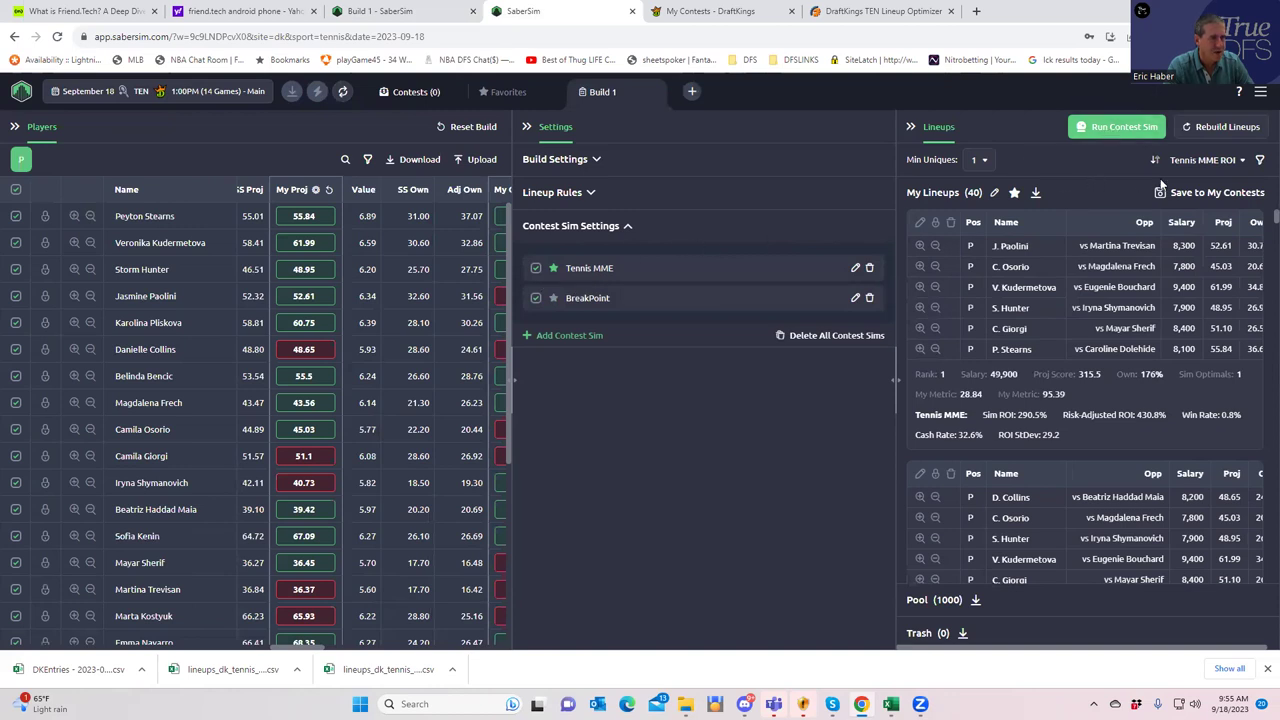
- Run the contest sim with both sim settings and sort the lineups by BreakPoint ROI
click(1218, 168)
scroll(1163, 534, down, 3)
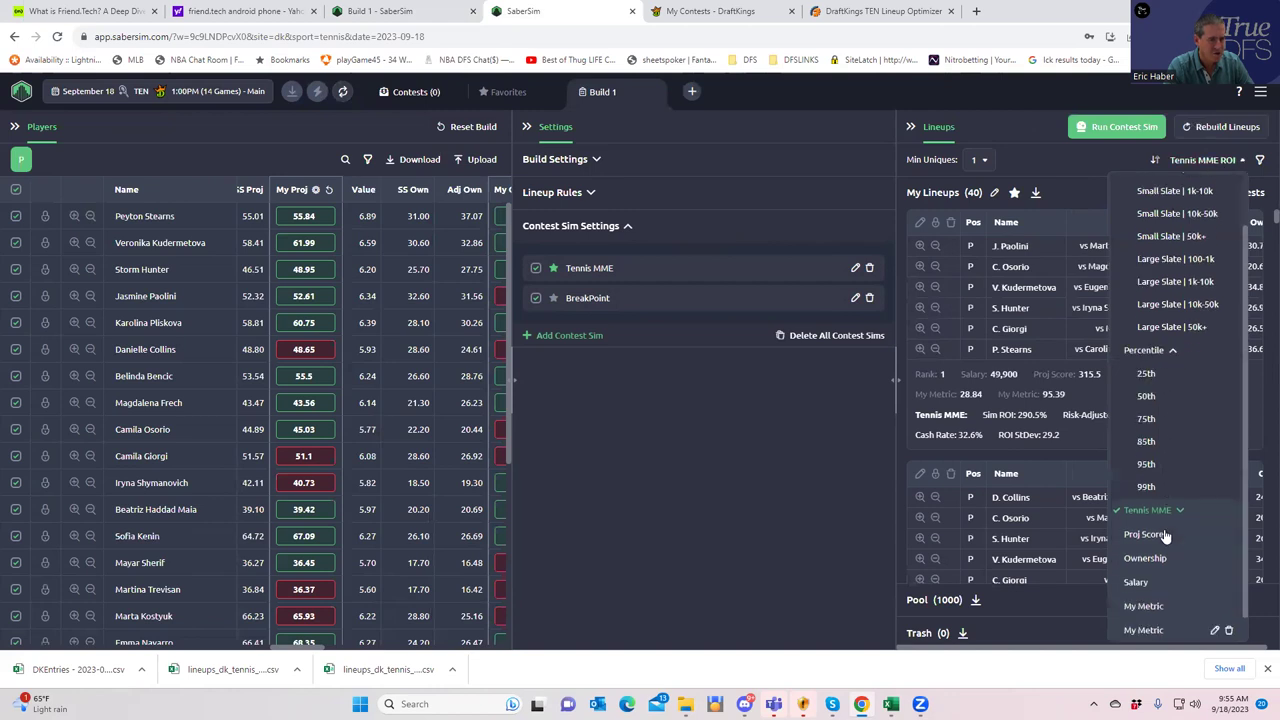
scroll(1163, 500, up, 5)
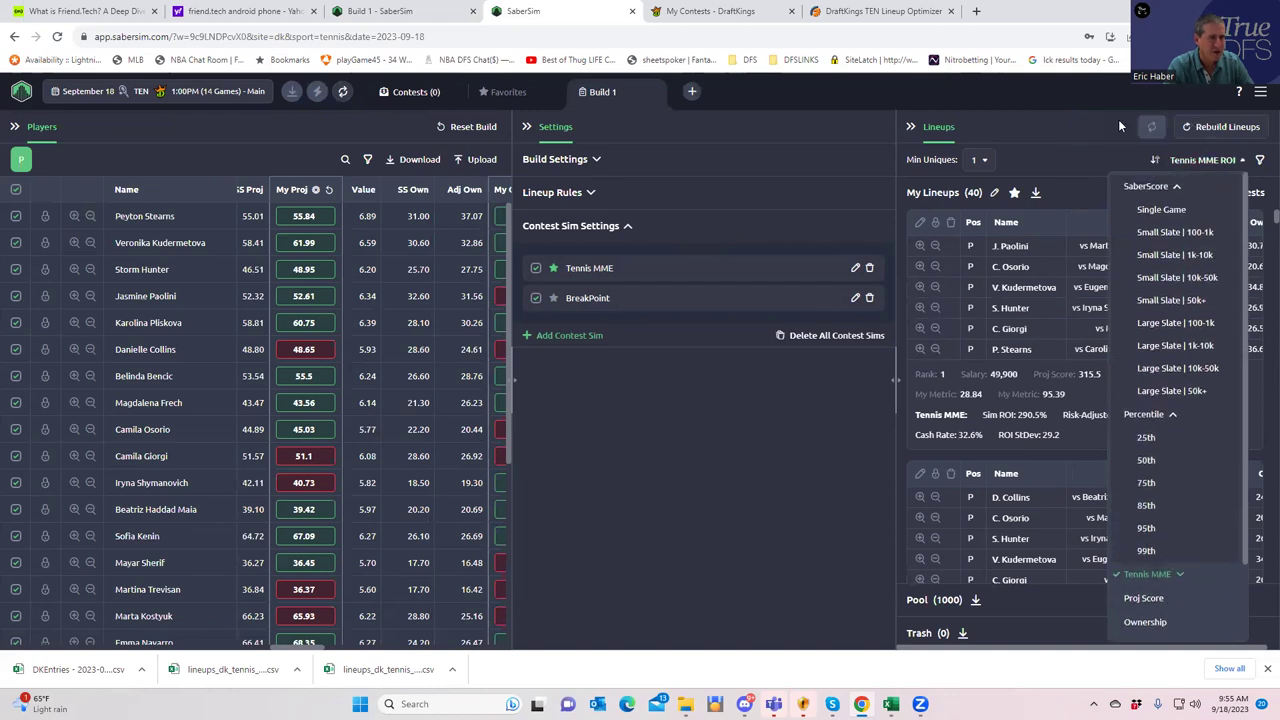
click(1118, 122)
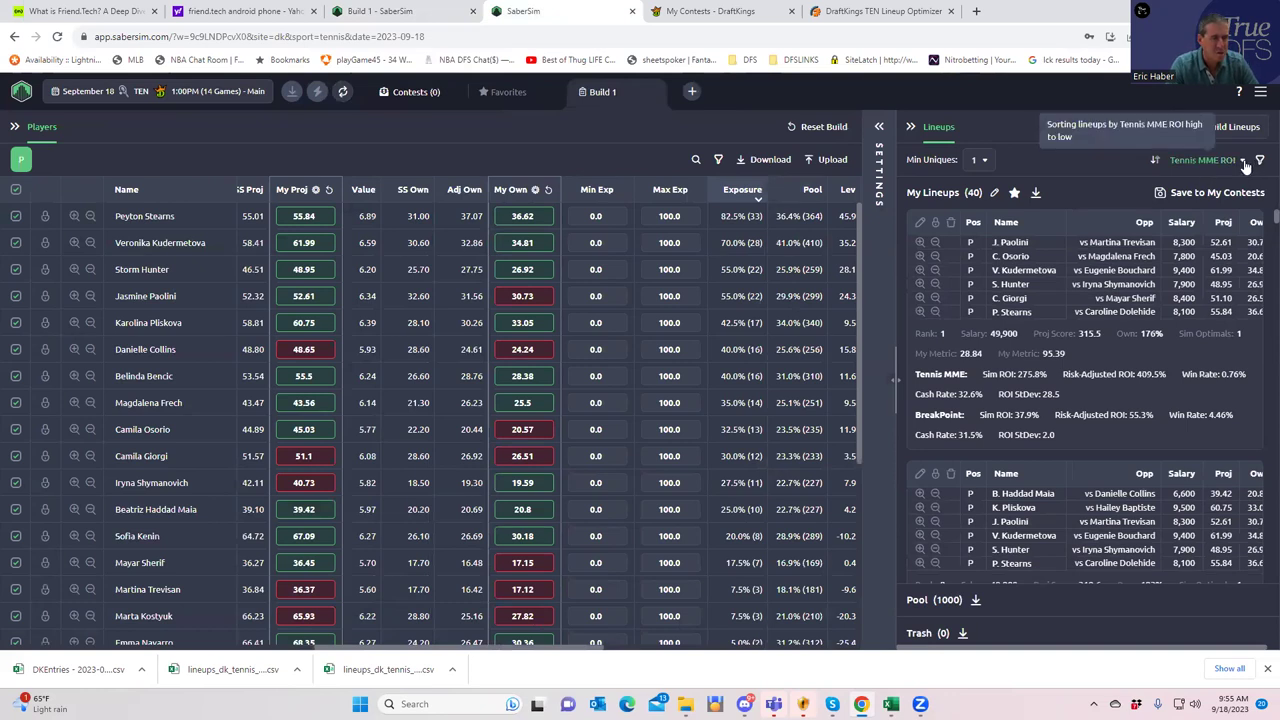
click(1243, 162)
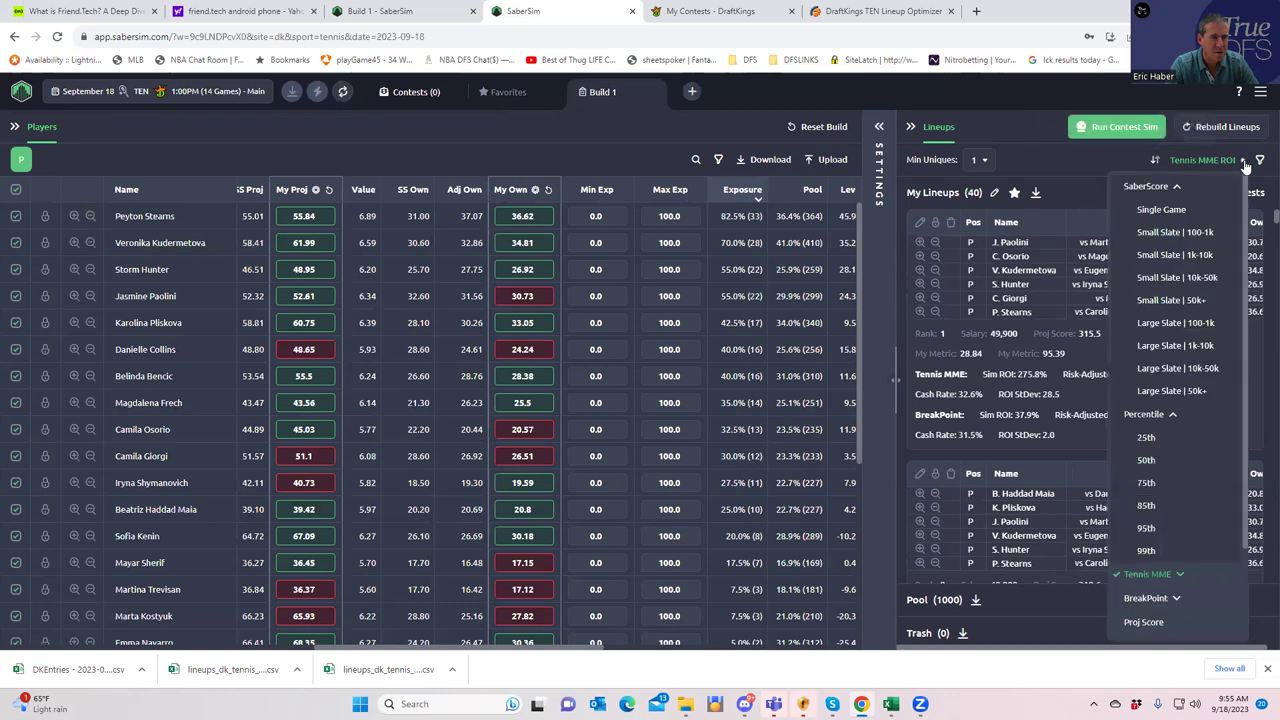
click(1146, 599)
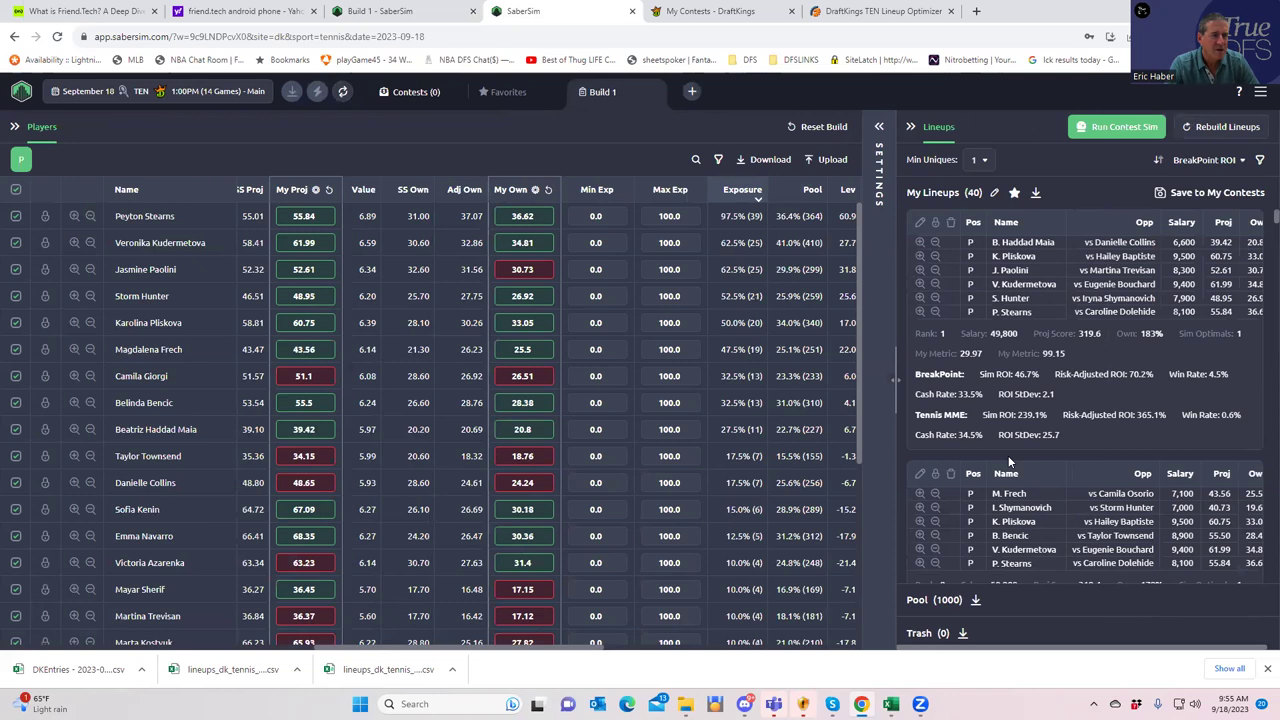